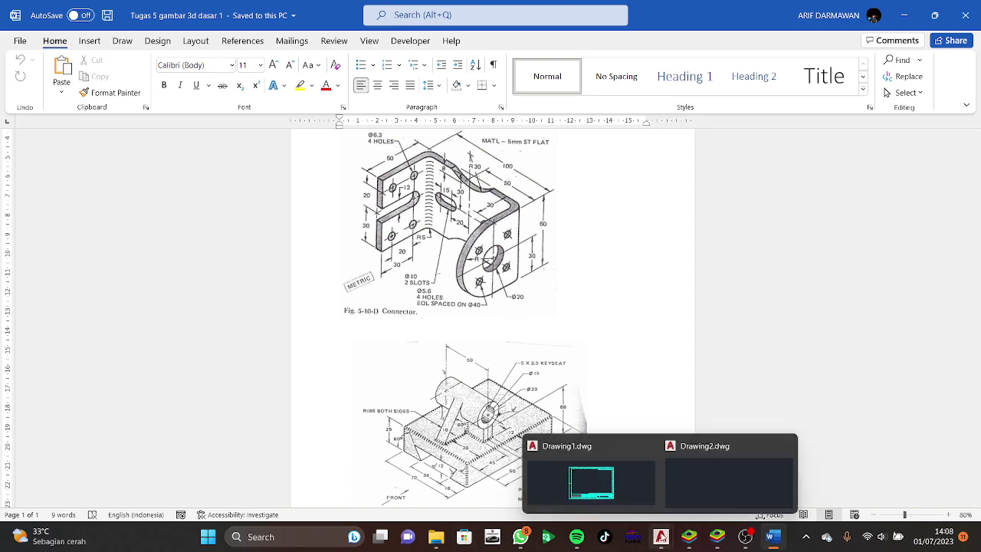
# Switch from the Word reference sheet to the AutoCAD drawing Drawing1.dwg and its title block.
pyautogui.click(591, 483)
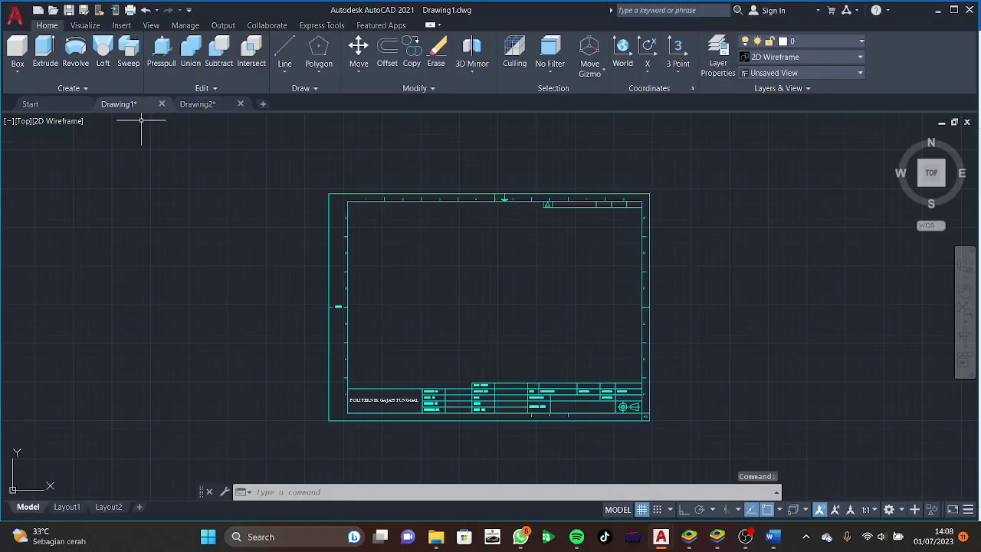
# In blank Drawing2, start a line at 0,0 and draw the 100-unit bottom edge.
pyautogui.click(197, 103)
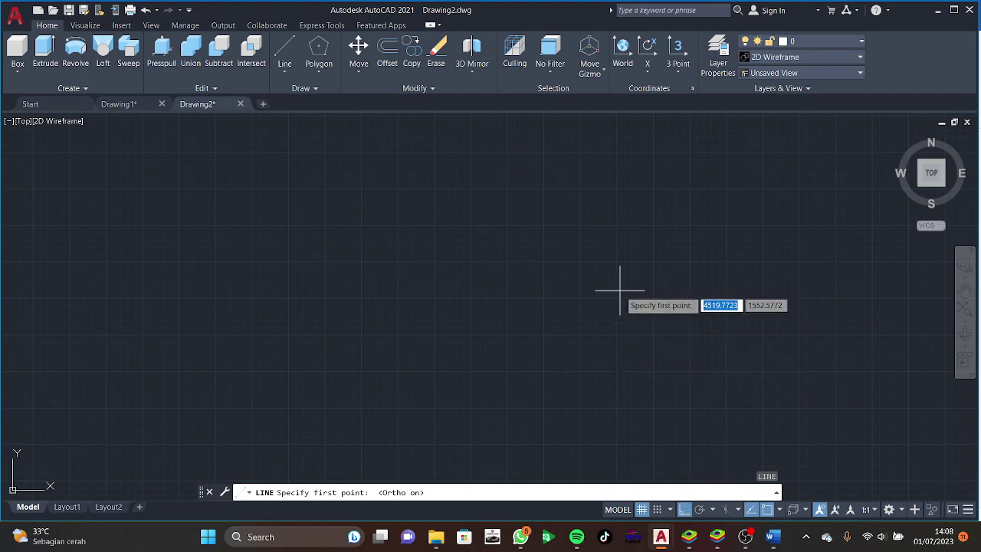
pyautogui.write(',0')
pyautogui.press('Return')
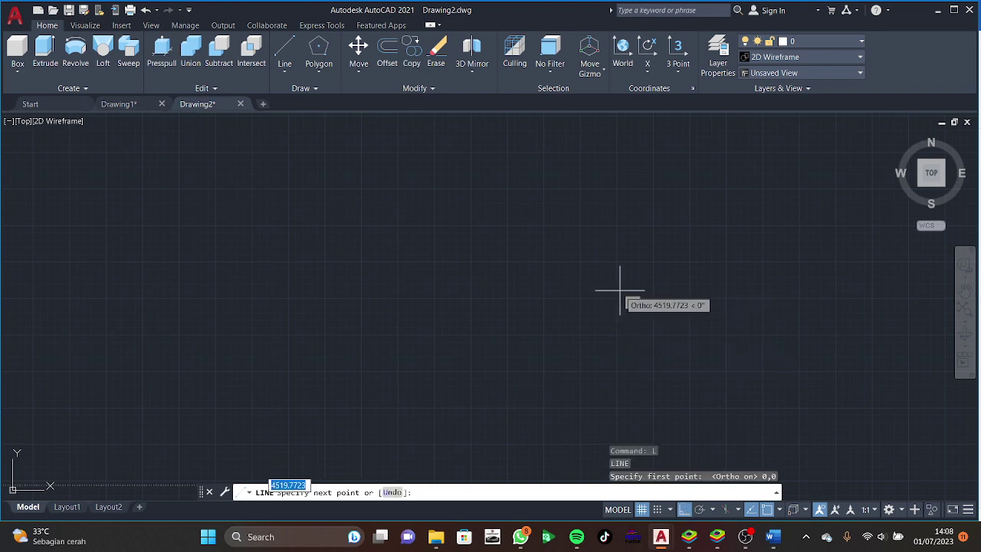
pyautogui.click(931, 184)
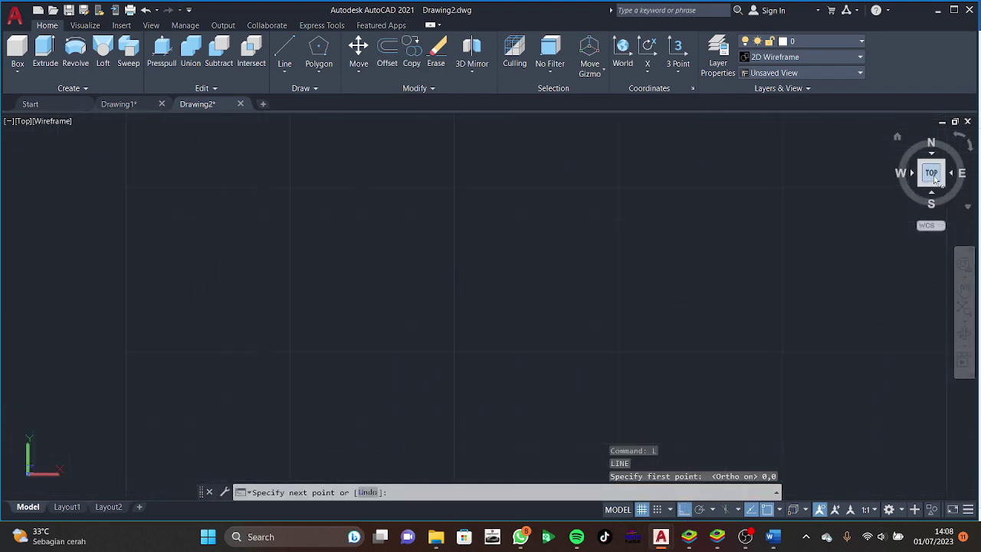
pyautogui.write('100')
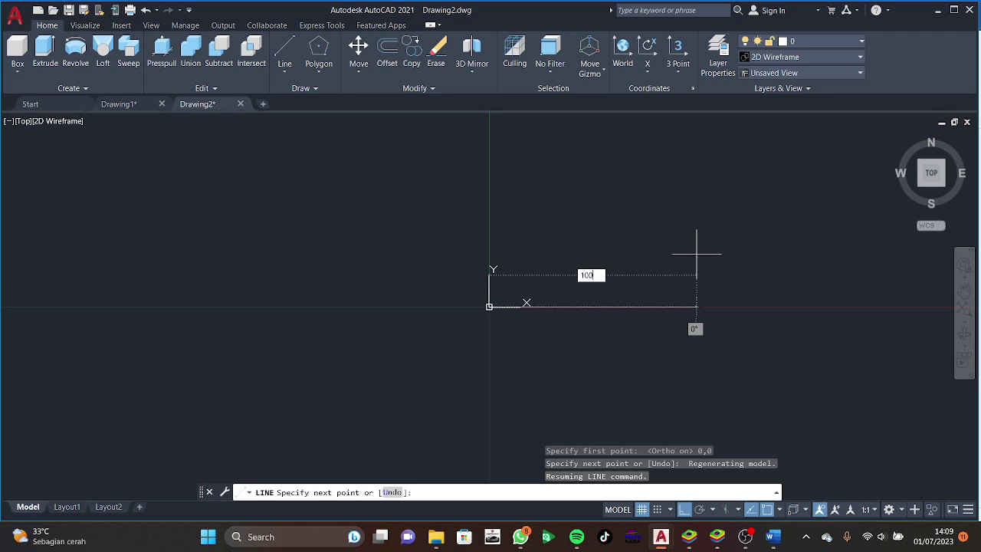
pyautogui.press('Return')
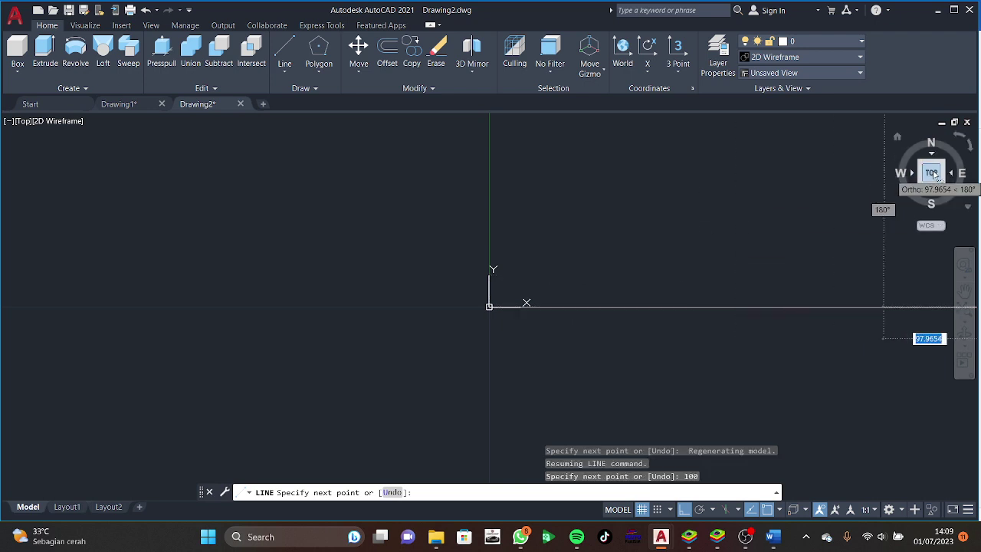
pyautogui.click(932, 174)
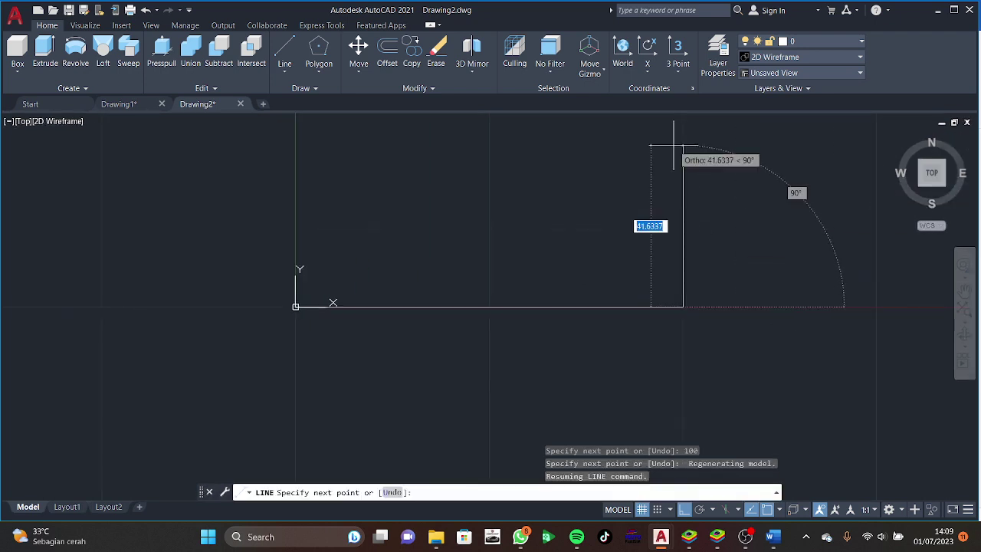
# Add the 60, 100 and 60-unit edges to close the rectangle.
pyautogui.write('60')
pyautogui.press('Return')
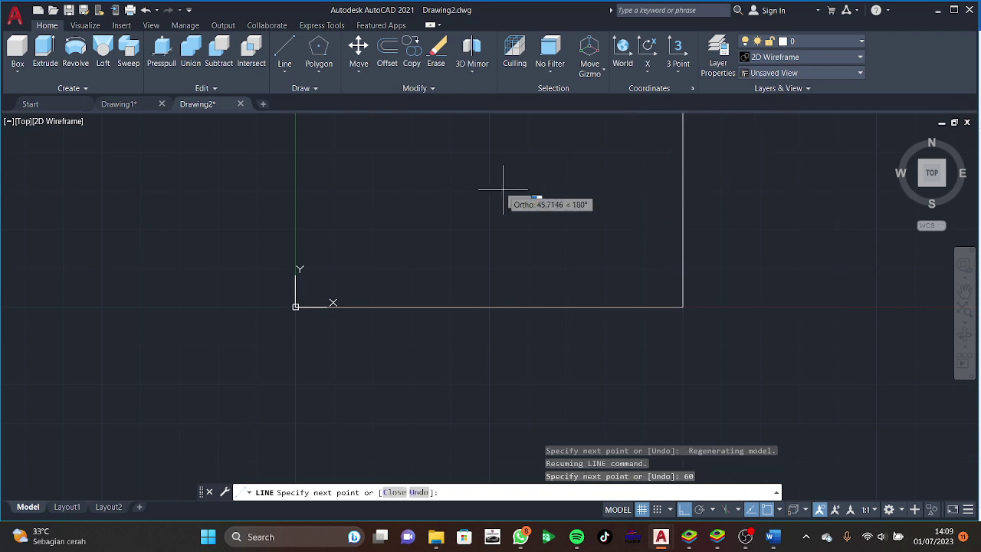
pyautogui.click(936, 178)
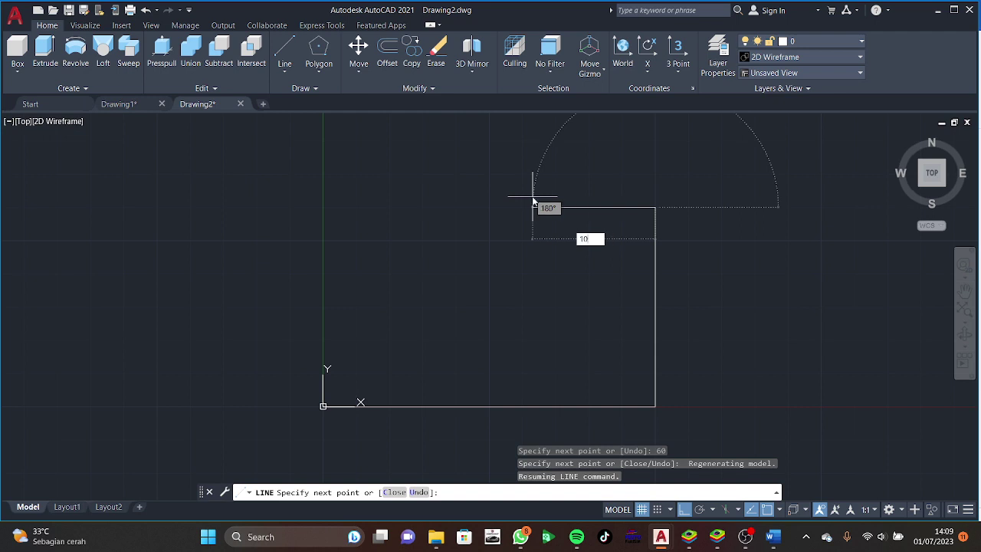
pyautogui.write('100')
pyautogui.press('Return')
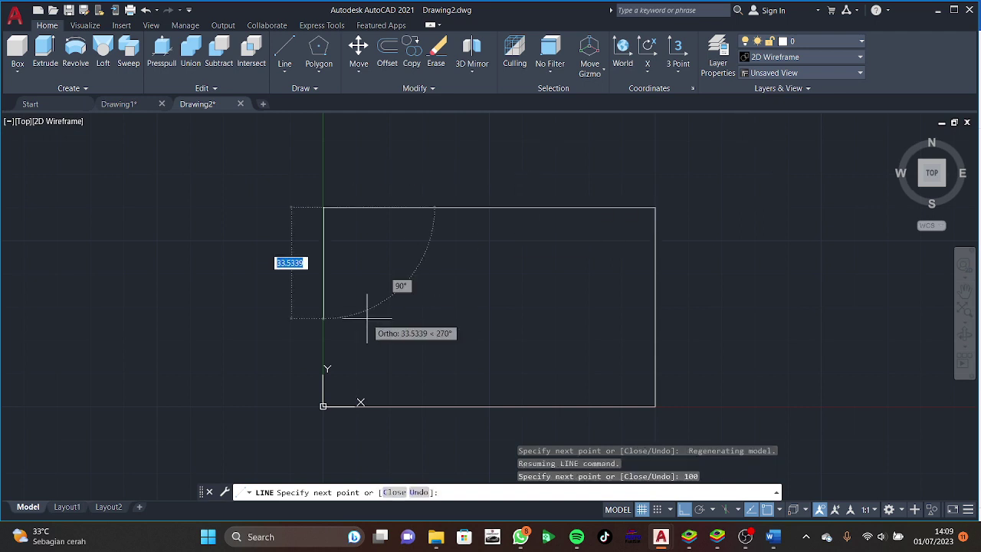
pyautogui.write('60')
pyautogui.press('Return')
pyautogui.press('Escape')
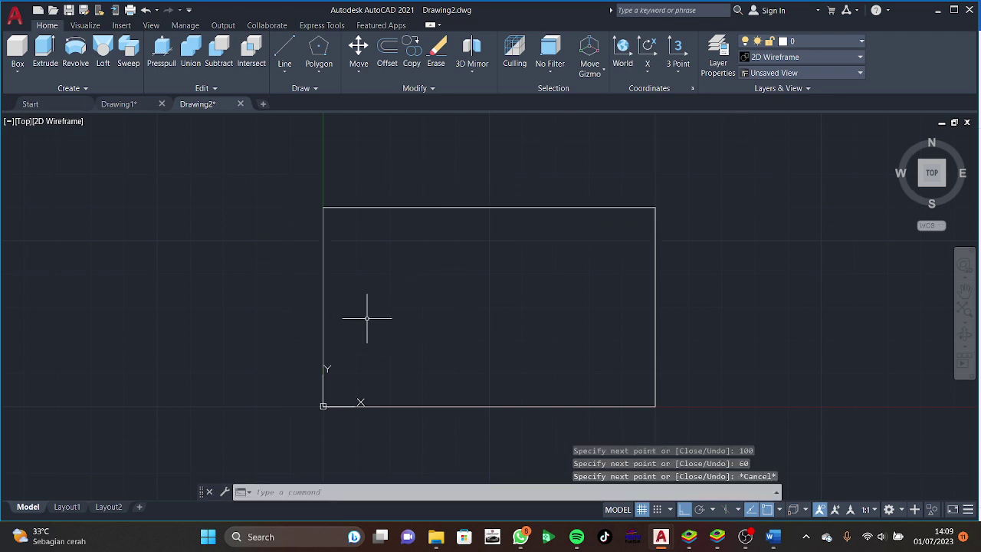
pyautogui.write('l')
pyautogui.press('Return')
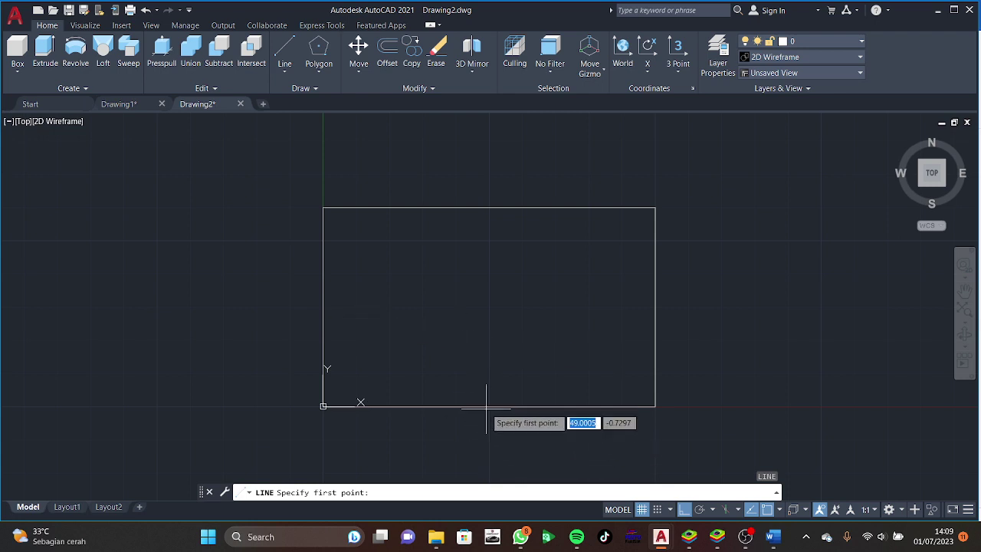
# Draw a vertical centre line from the bottom midpoint, extending 22 units above the top edge.
pyautogui.click(488, 406)
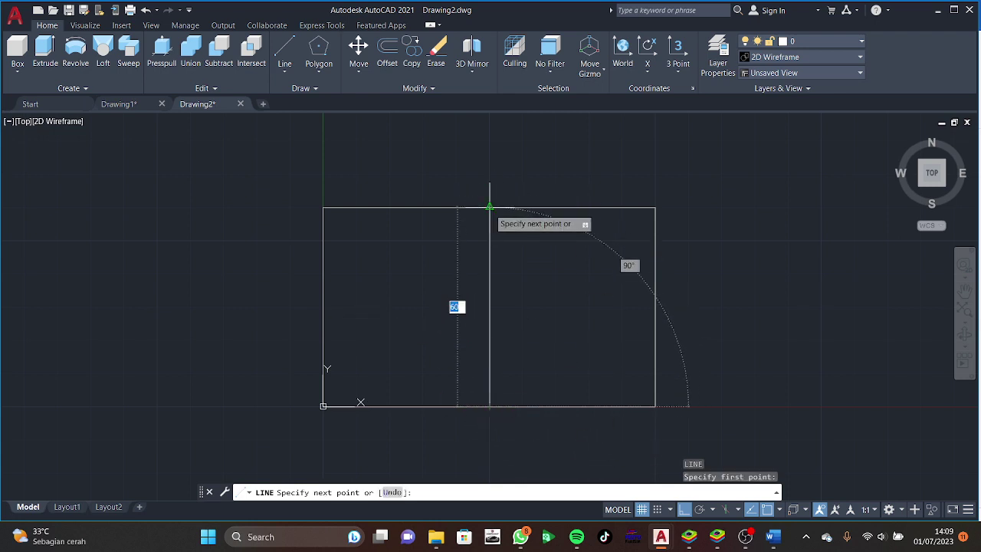
pyautogui.click(489, 207)
pyautogui.write('22')
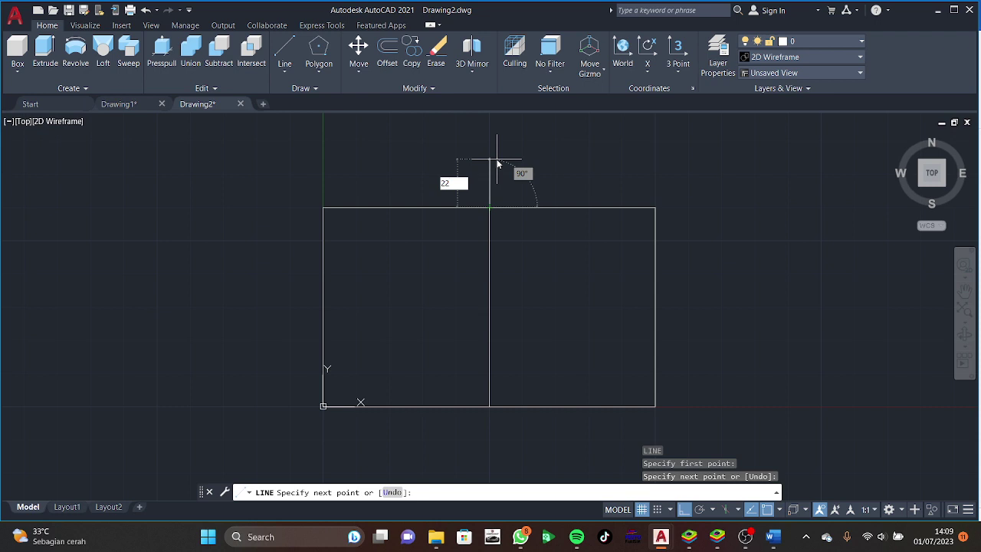
pyautogui.press('Return')
pyautogui.press('Escape')
# Draw a radius-30 circle centred on the centre line's top end.
pyautogui.write('c')
pyautogui.press('Return')
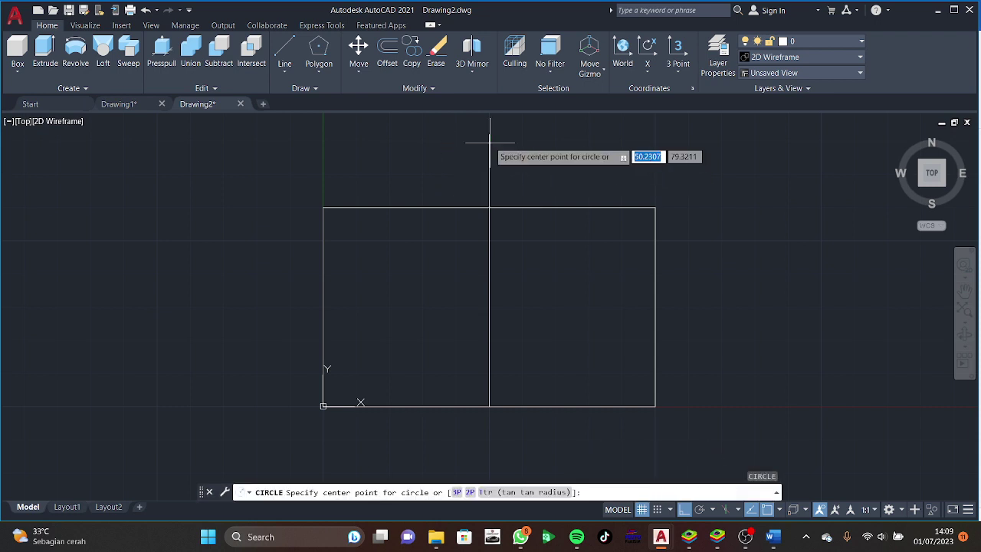
pyautogui.click(489, 135)
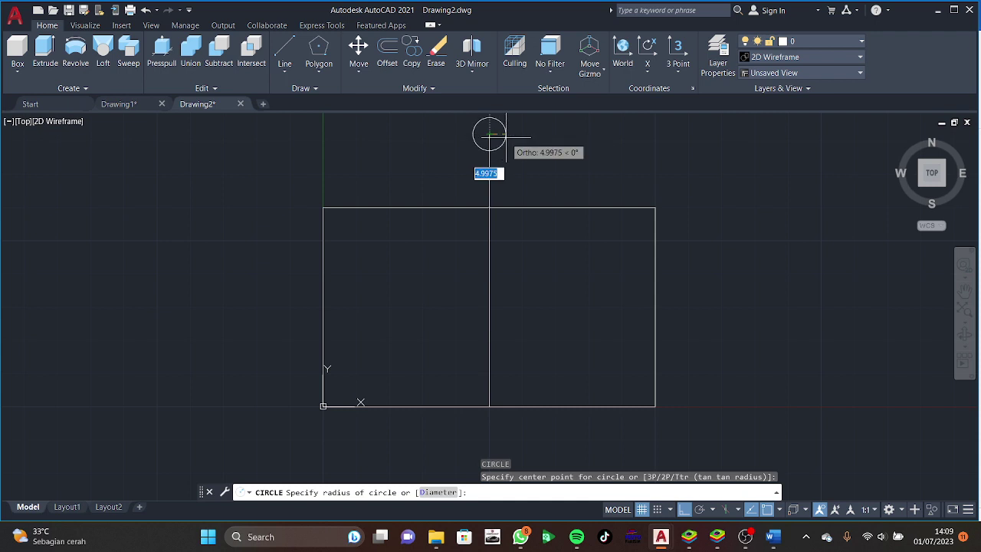
pyautogui.write('30')
pyautogui.press('Return')
pyautogui.press('Escape')
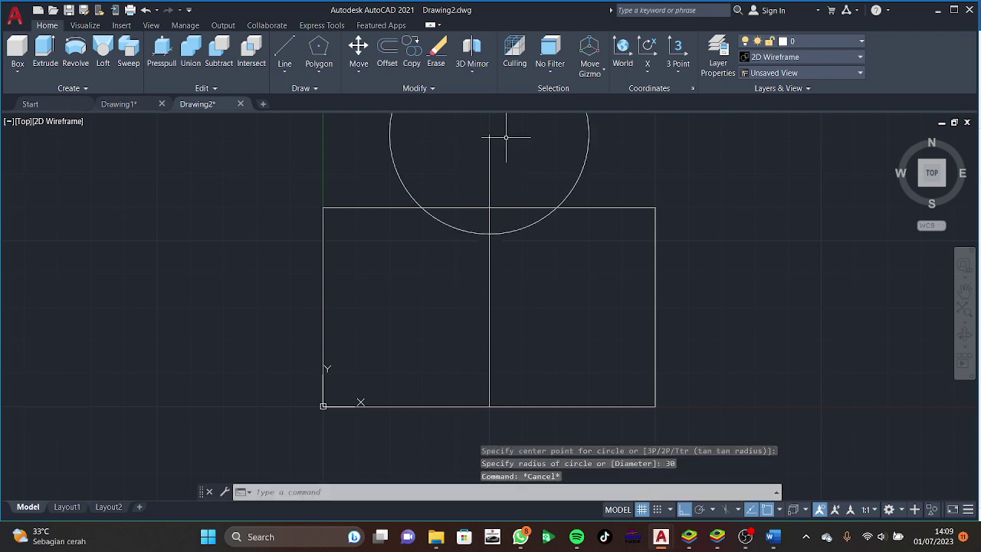
# Draw a horizontal construction line 20 plus 15 units leftward from the centre line's midpoint.
pyautogui.write('l')
pyautogui.press('Return')
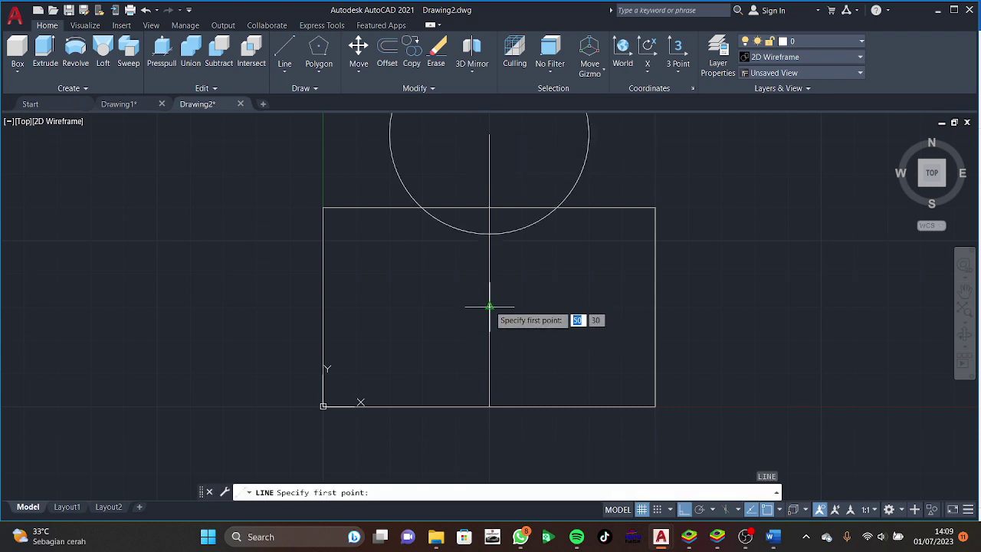
pyautogui.click(489, 306)
pyautogui.write('20')
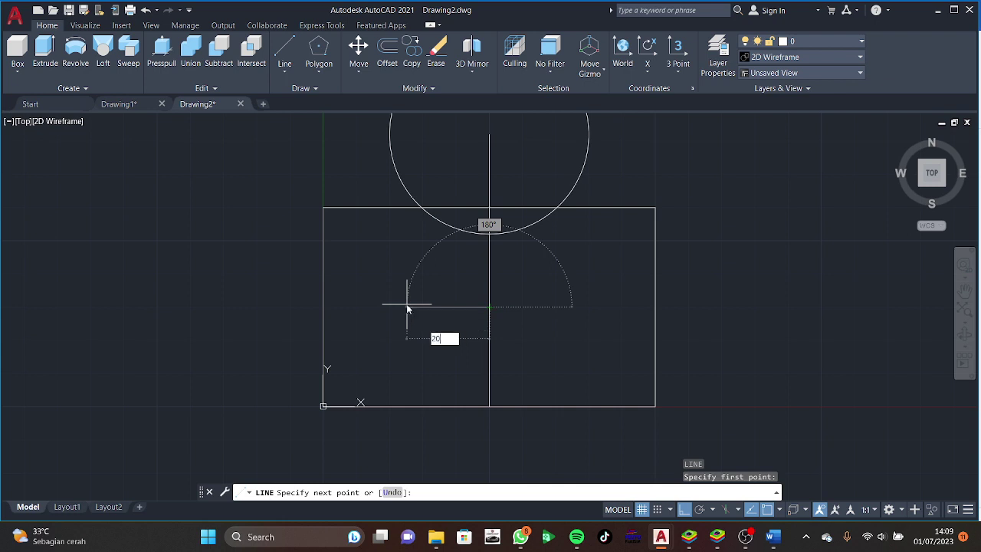
pyautogui.press('Return')
pyautogui.write('15')
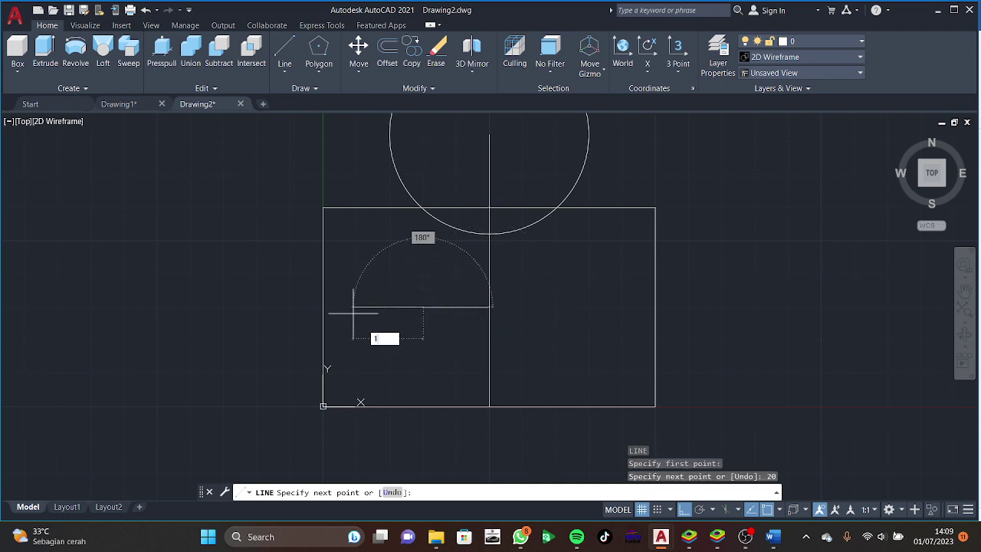
pyautogui.press('Return')
pyautogui.press('Escape')
# Place two radius-5 circles at the line's left end and at the 20-unit point.
pyautogui.write('c')
pyautogui.press('Return')
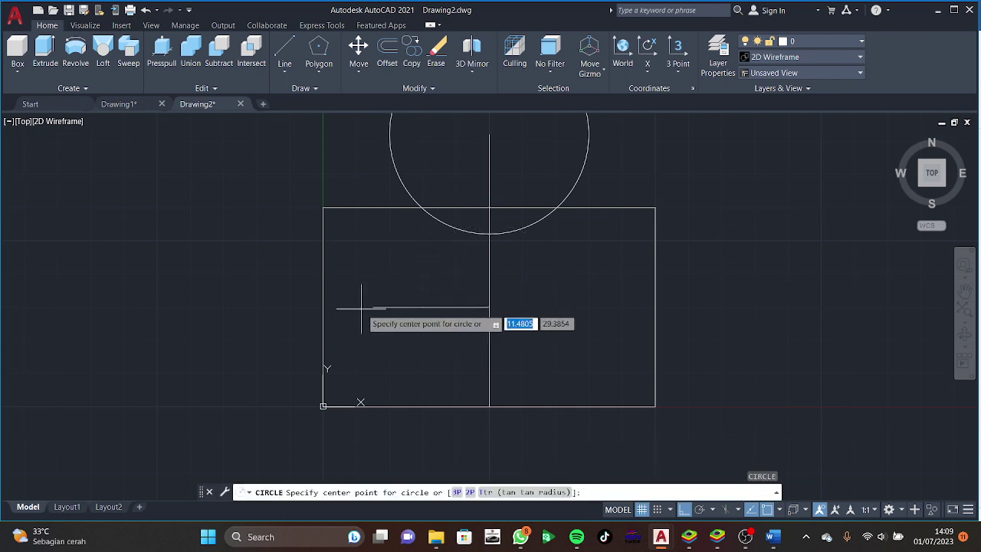
pyautogui.click(372, 306)
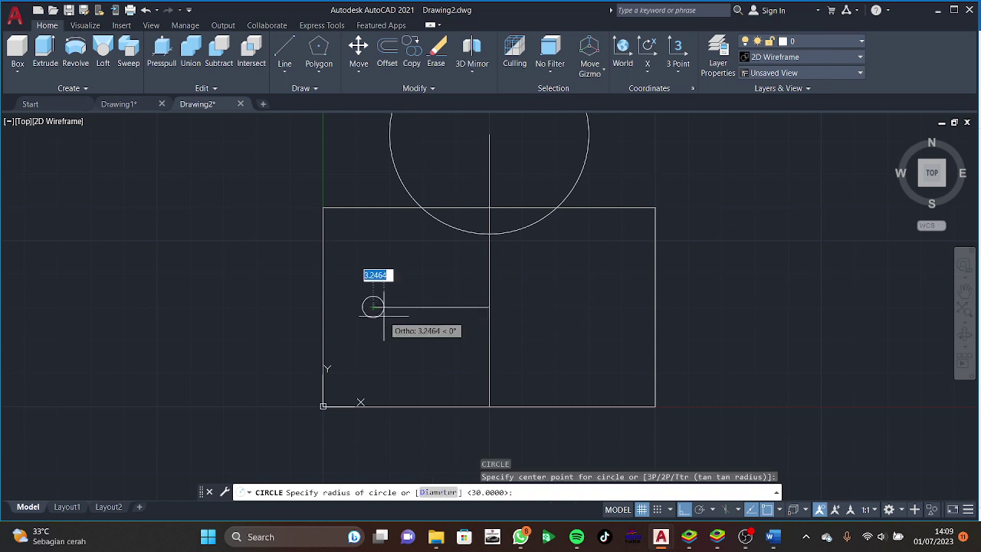
pyautogui.write('5')
pyautogui.press('Return')
pyautogui.press('Return')
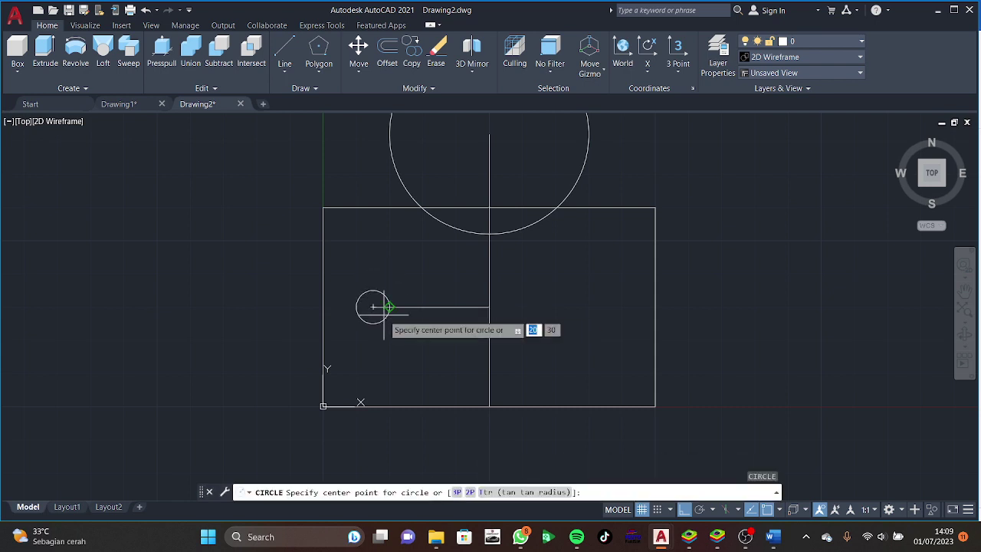
pyautogui.click(422, 307)
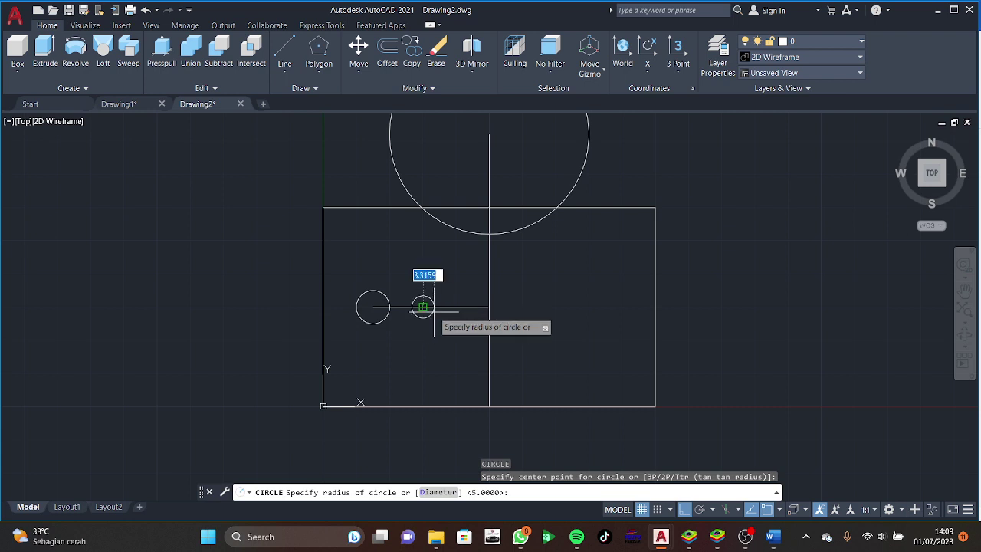
pyautogui.write('5')
pyautogui.press('Return')
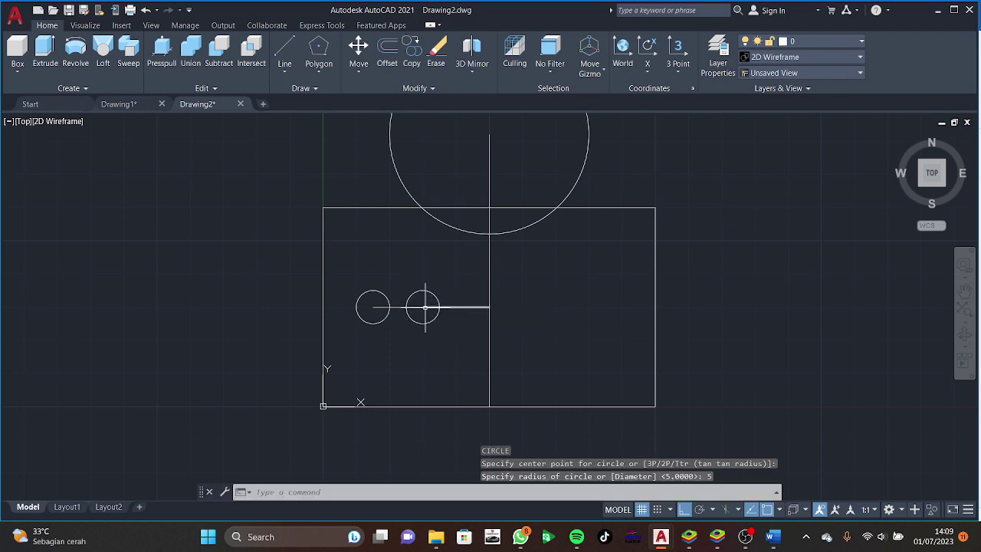
# Delete the horizontal and vertical construction lines.
pyautogui.click(426, 306)
pyautogui.click(398, 306)
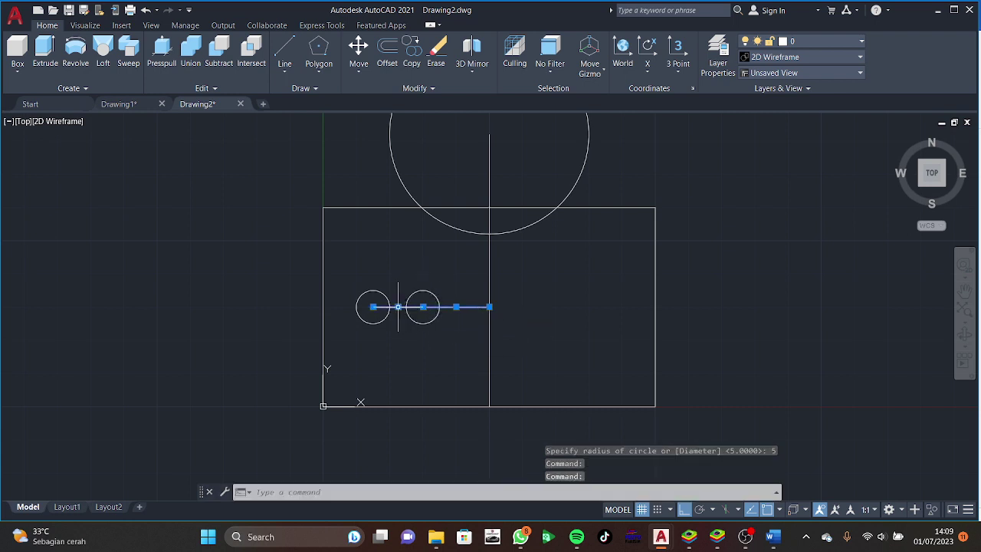
pyautogui.click(488, 287)
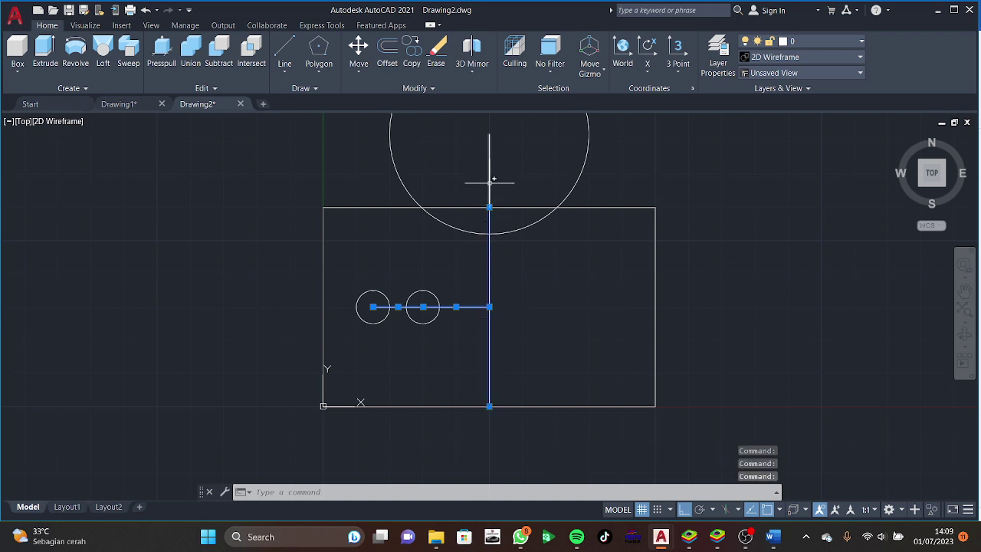
pyautogui.press('Delete')
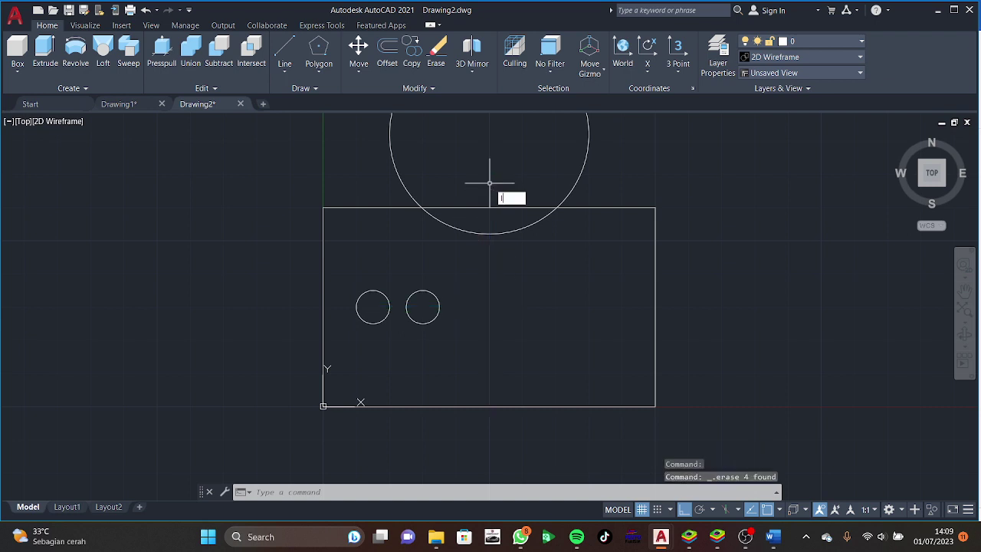
# Draw top and bottom lines connecting the two small circles.
pyautogui.write('l')
pyautogui.press('Return')
pyautogui.click(422, 291)
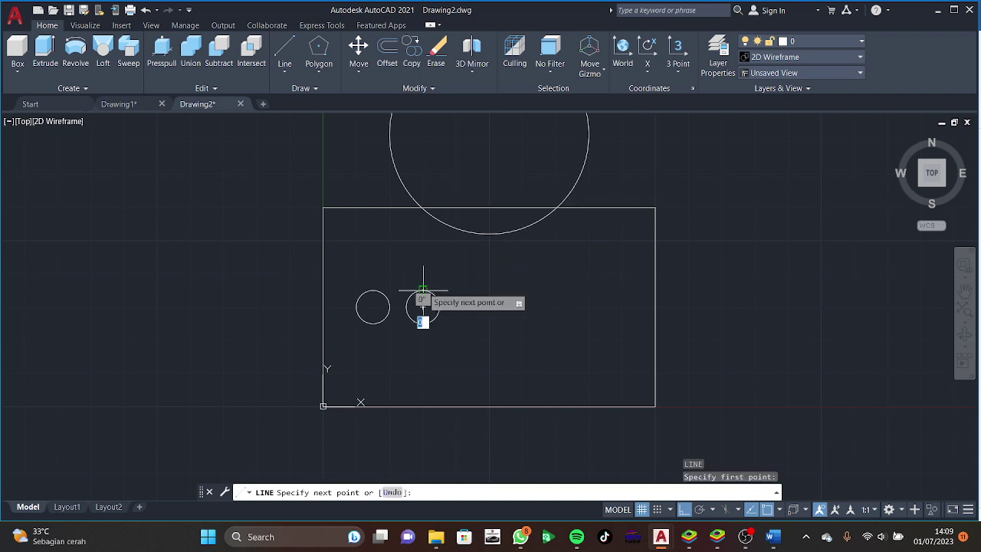
pyautogui.press('Escape')
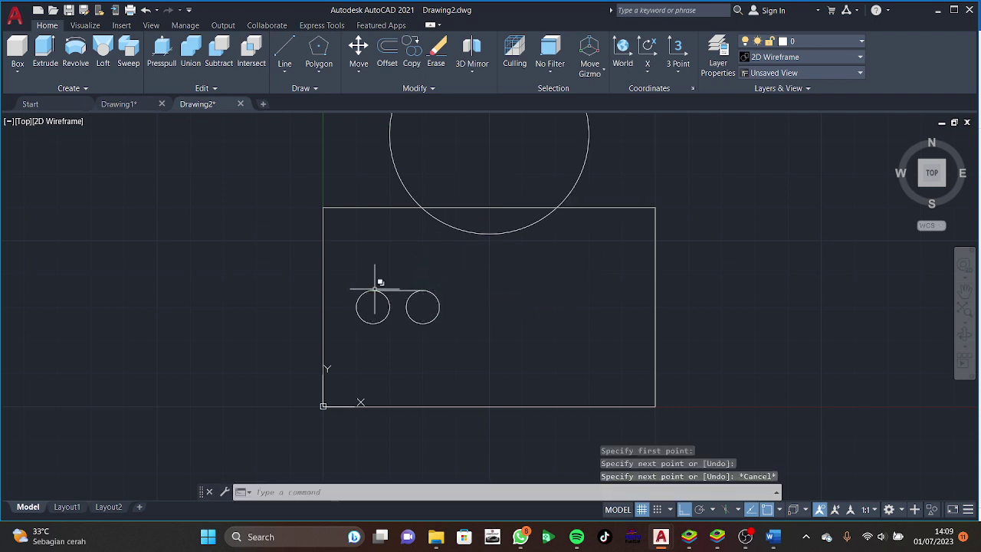
pyautogui.press('Return')
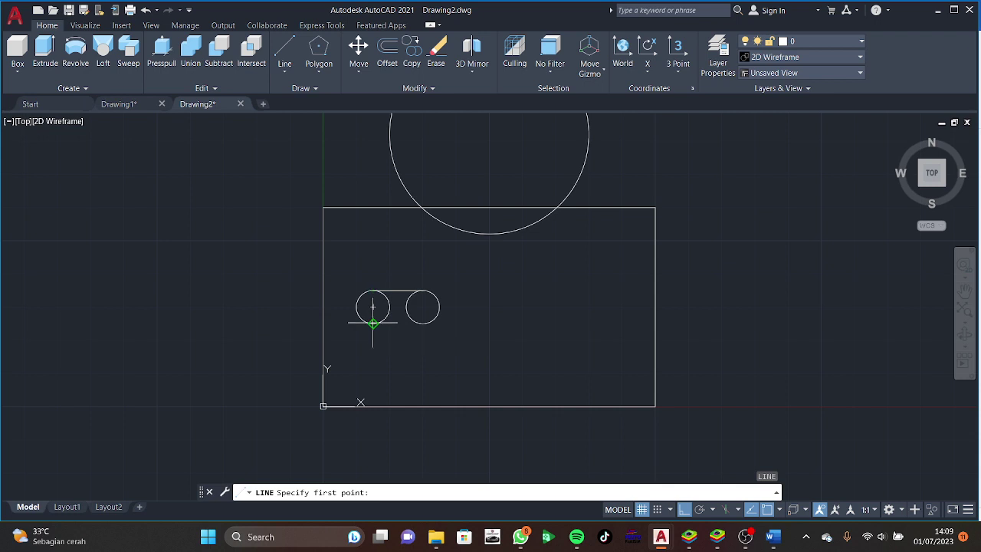
pyautogui.click(373, 322)
pyautogui.click(423, 323)
pyautogui.press('Escape')
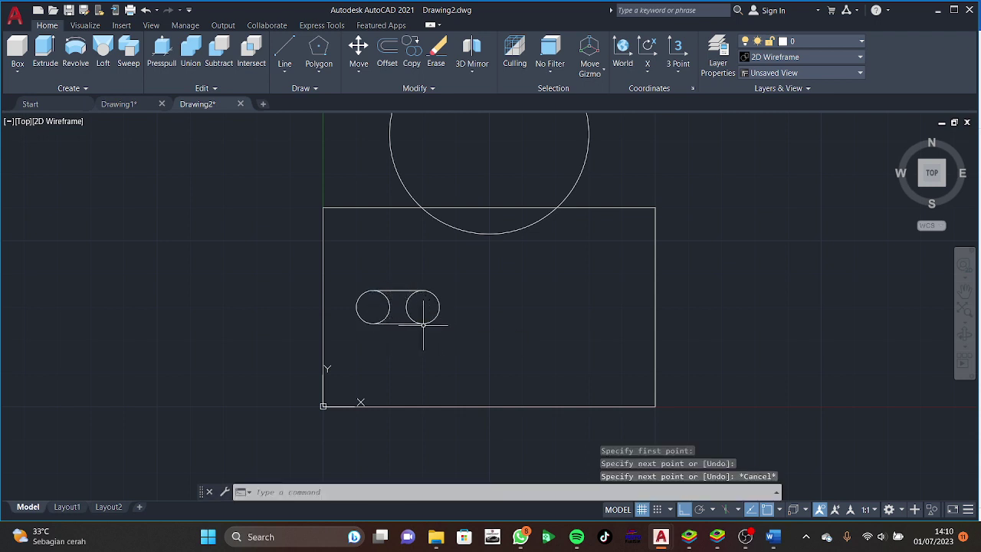
# Trim the slot's inner arcs, the large circle outside the plate, and the top edge across the notch.
pyautogui.write('r')
pyautogui.press('Return')
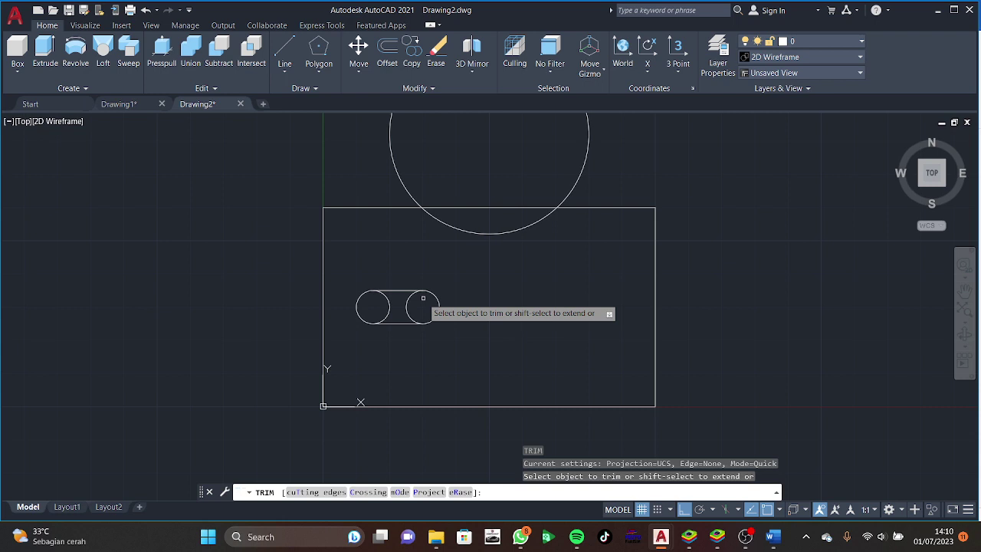
pyautogui.click(422, 298)
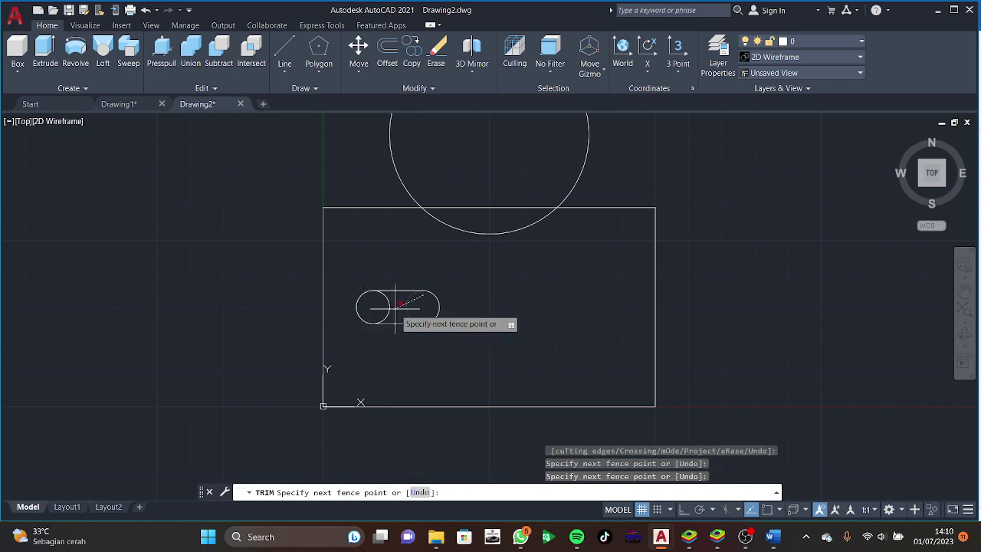
pyautogui.press('Return')
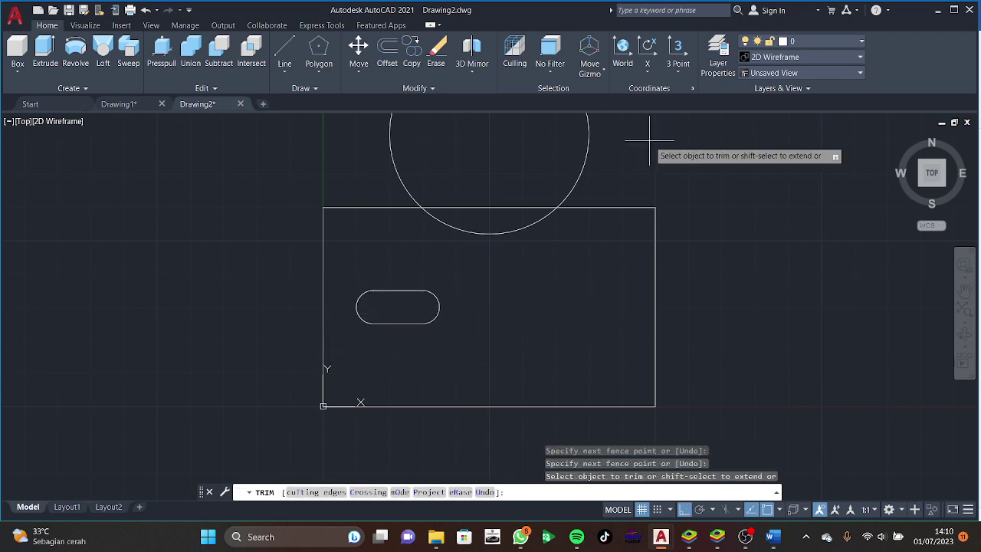
pyautogui.moveTo(361, 158); pyautogui.dragTo(657, 162)
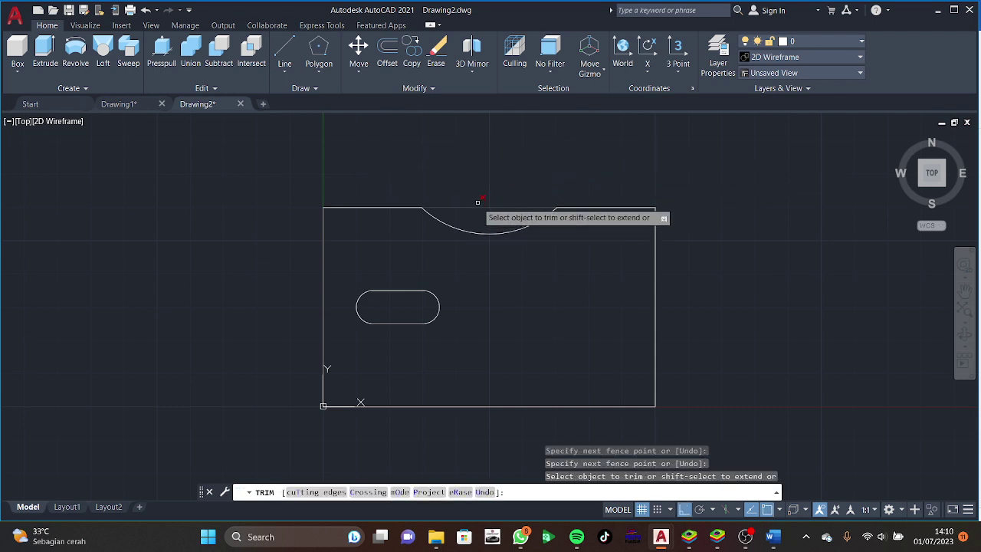
pyautogui.moveTo(477, 202); pyautogui.dragTo(491, 210)
pyautogui.press('Escape')
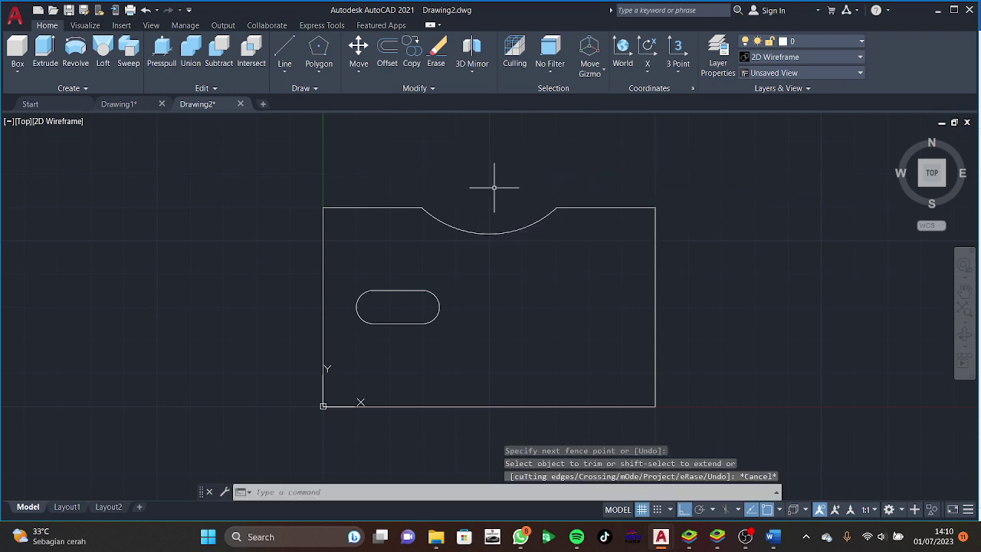
pyautogui.write('mir')
# Mirror the slot about the vertical centre line, keeping the original.
pyautogui.press('Return')
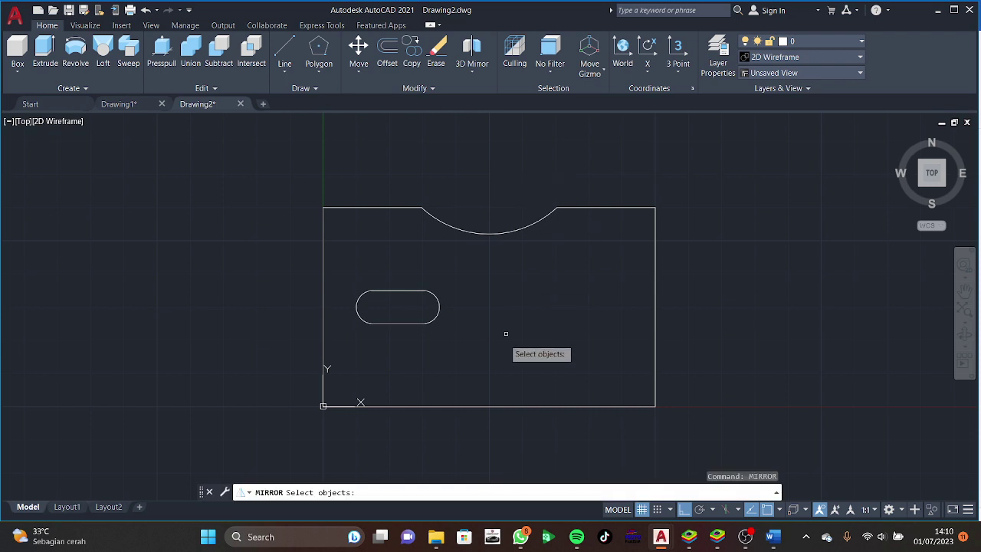
pyautogui.click(459, 259)
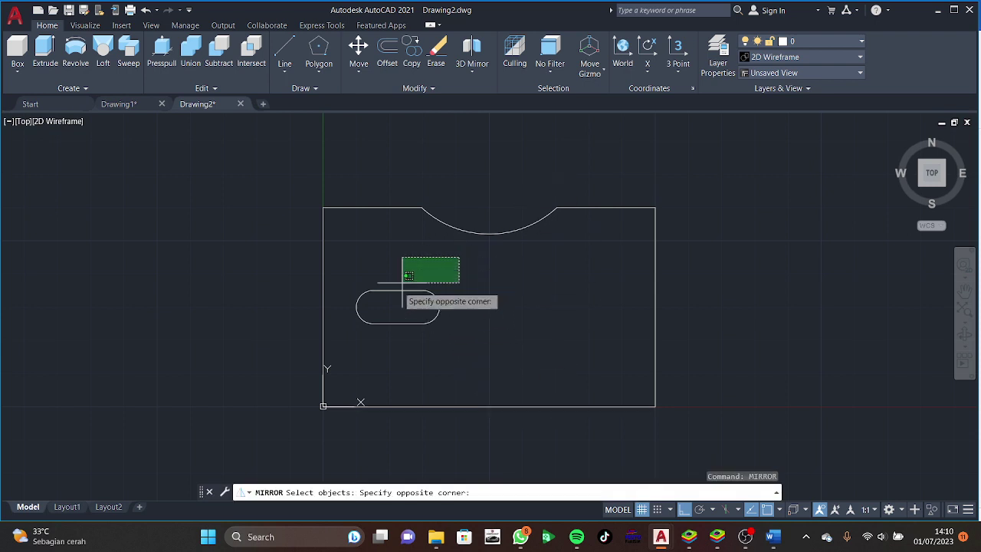
pyautogui.click(340, 350)
pyautogui.press('Return')
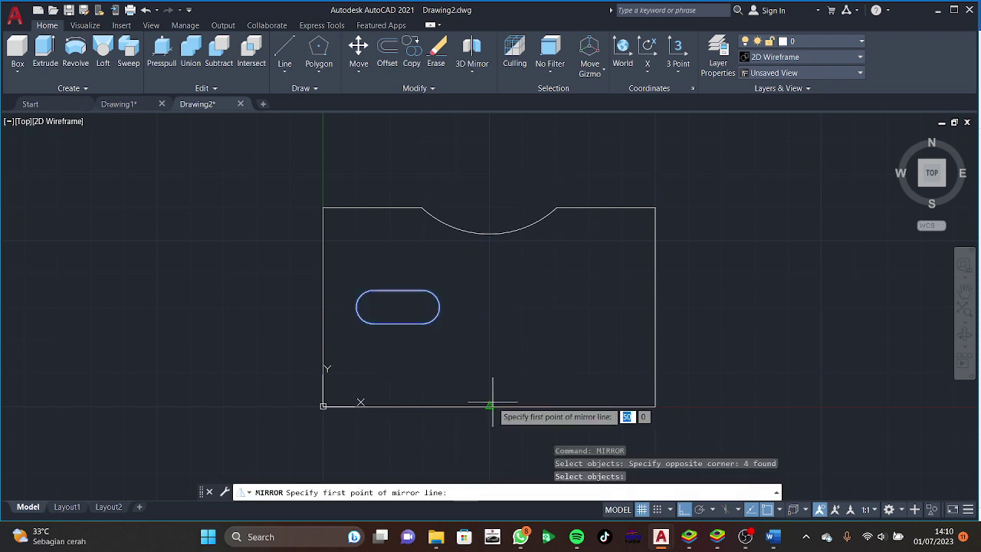
pyautogui.click(489, 406)
pyautogui.click(481, 303)
pyautogui.press('Return')
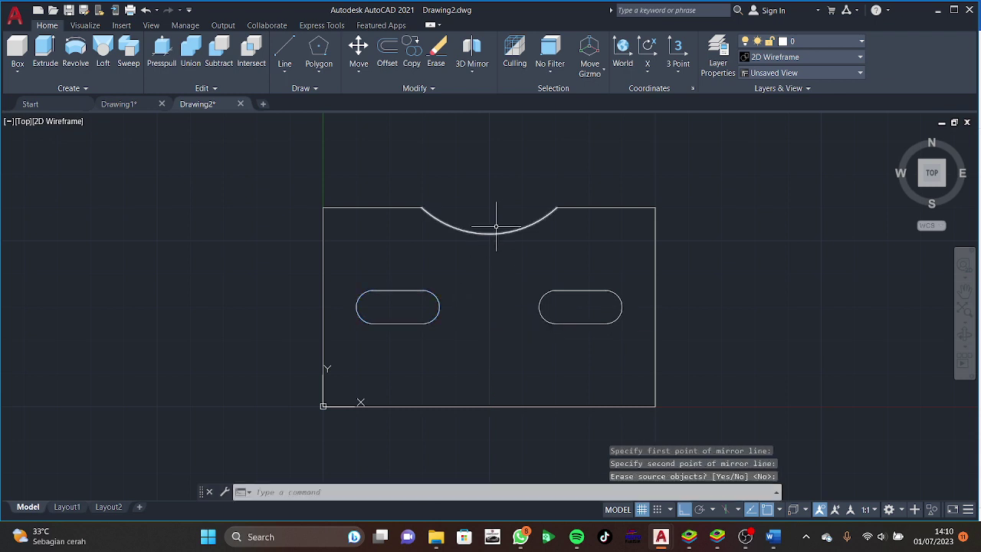
# Mirror the top notch arc about a horizontal line to the bottom edge.
pyautogui.click(506, 226)
pyautogui.click(498, 233)
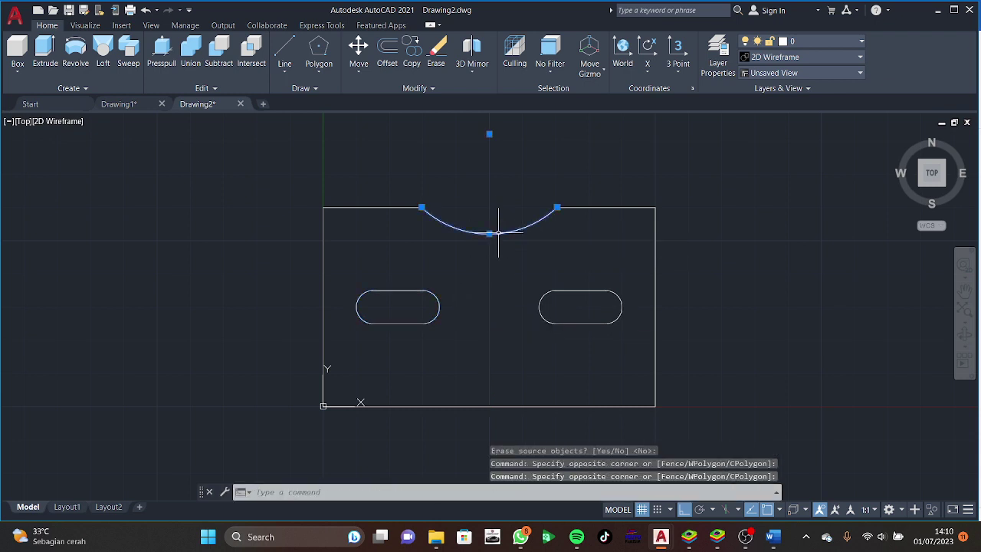
pyautogui.write('mi')
pyautogui.press('Return')
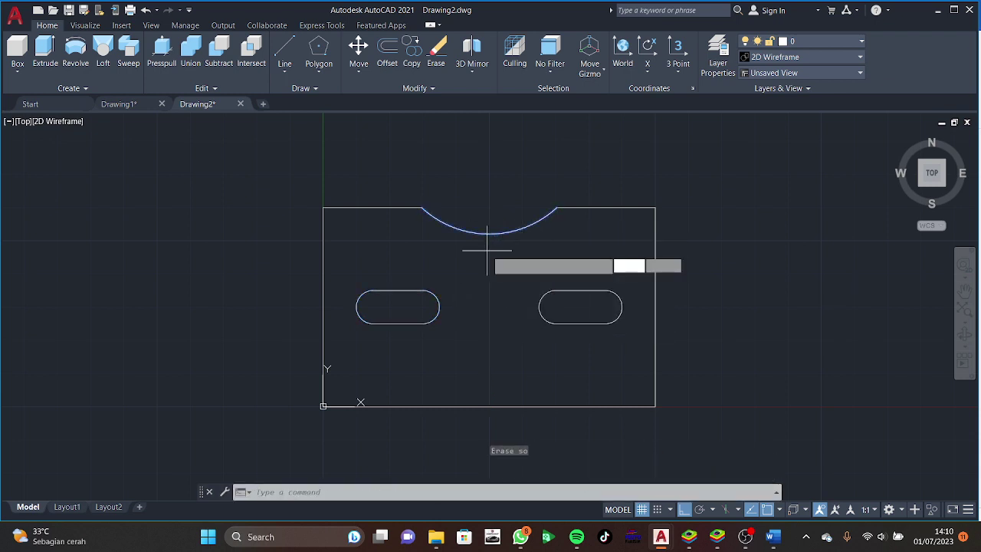
pyautogui.click(540, 307)
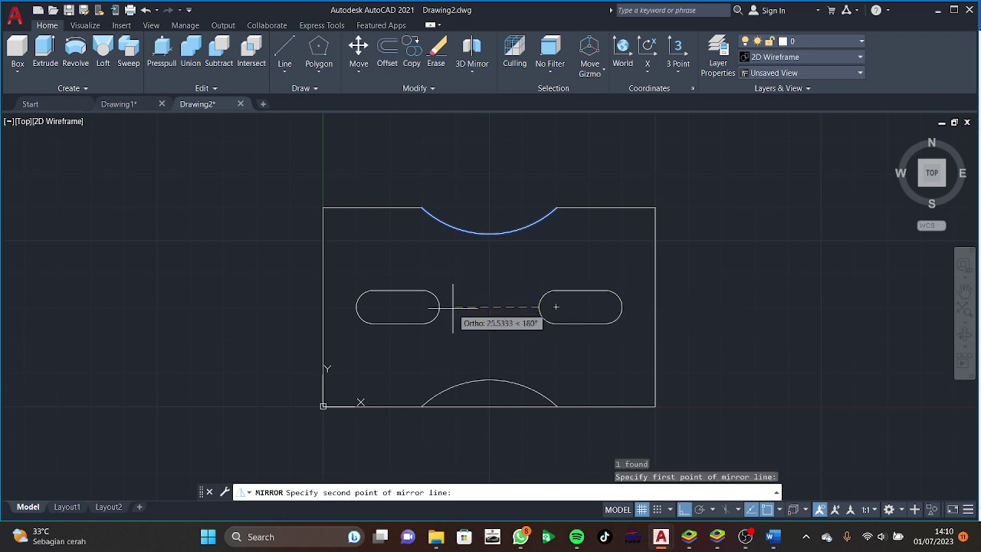
pyautogui.click(450, 307)
pyautogui.press('Return')
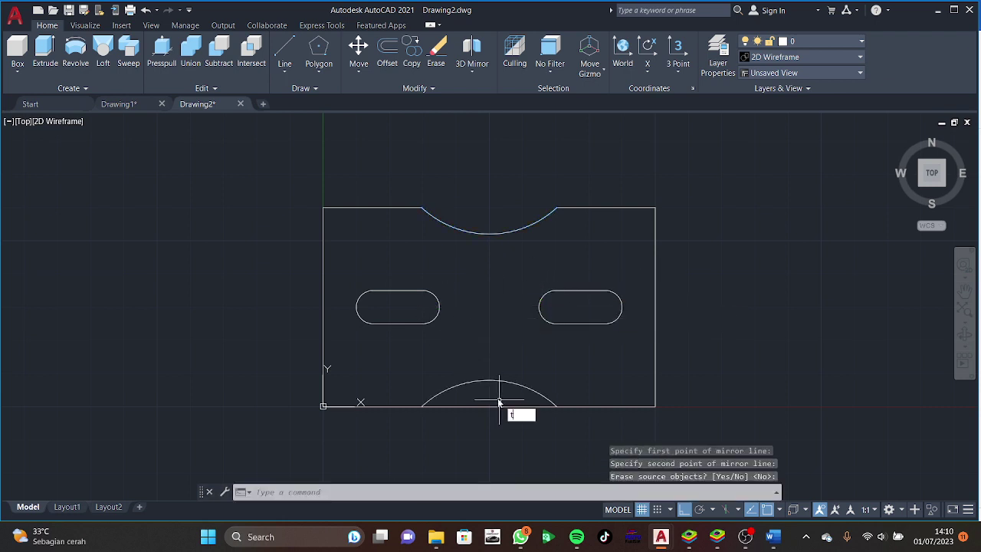
# Trim the bottom edge segment inside the new notch arc.
pyautogui.write('r')
pyautogui.press('Return')
pyautogui.click(498, 398)
pyautogui.click(505, 418)
pyautogui.press('Return')
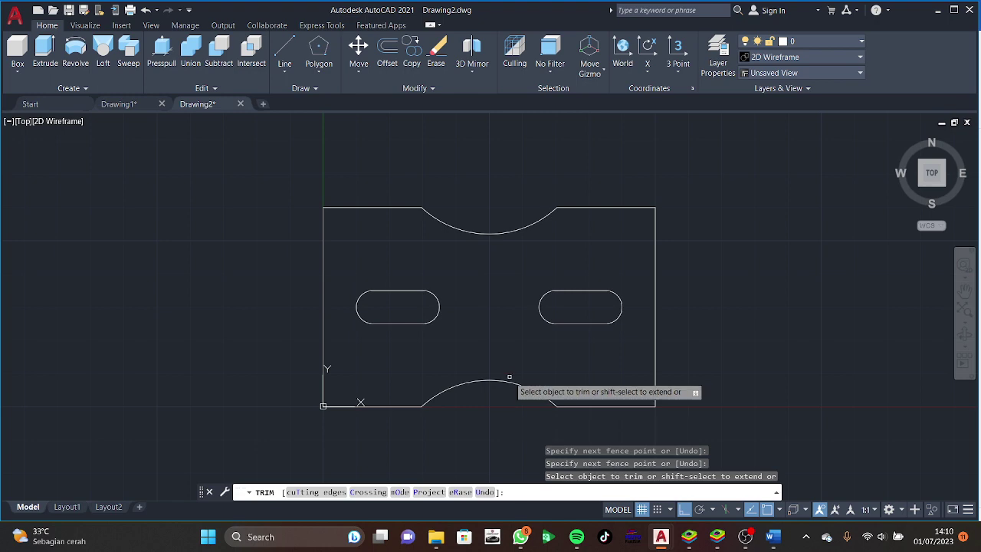
pyautogui.press('Return')
# Presspull the slotted plate outline 5 units into a solid and orbit to inspect it.
pyautogui.click(161, 50)
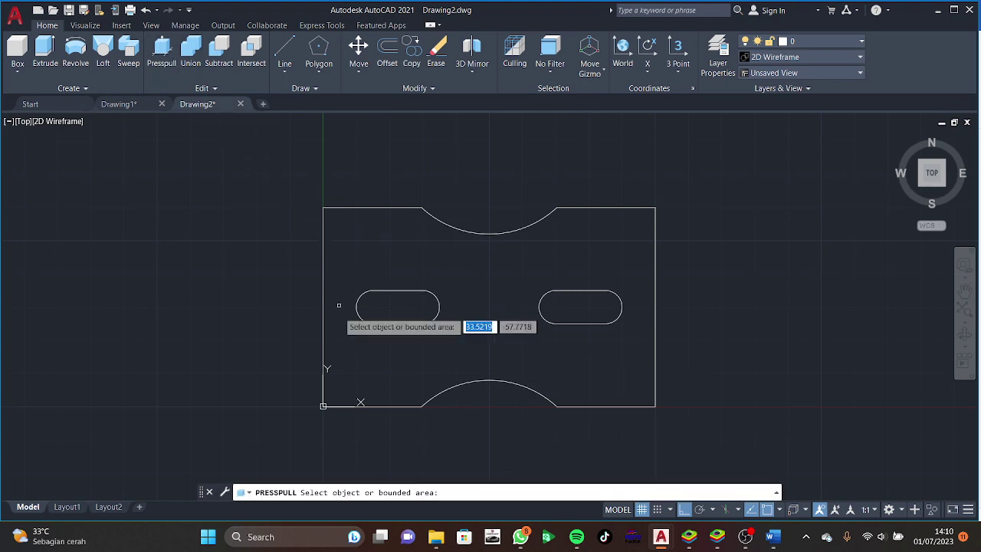
pyautogui.keyDown('shift'); pyautogui.moveTo(339, 305); pyautogui.dragTo(456, 331, button='middle'); pyautogui.keyUp('shift')
pyautogui.click(457, 331)
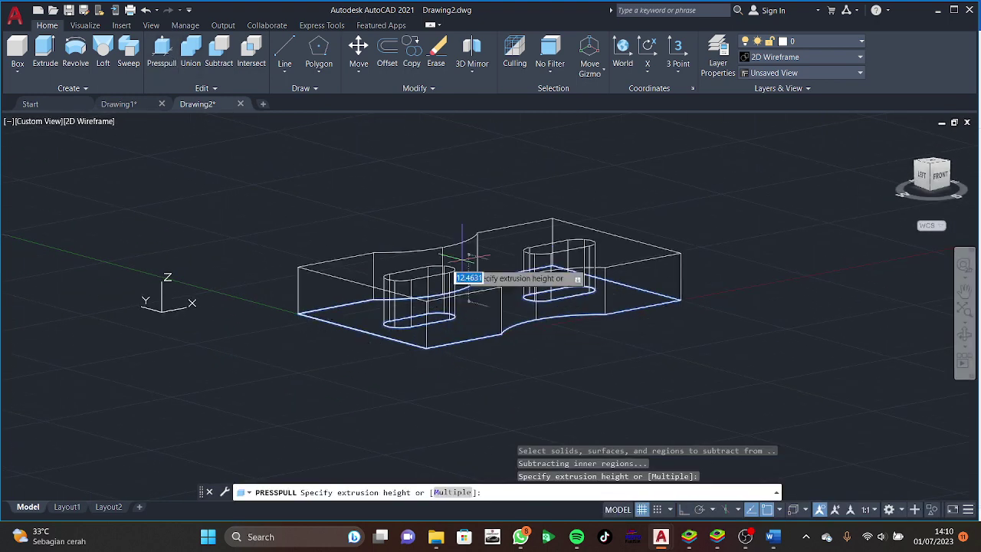
pyautogui.press('Return')
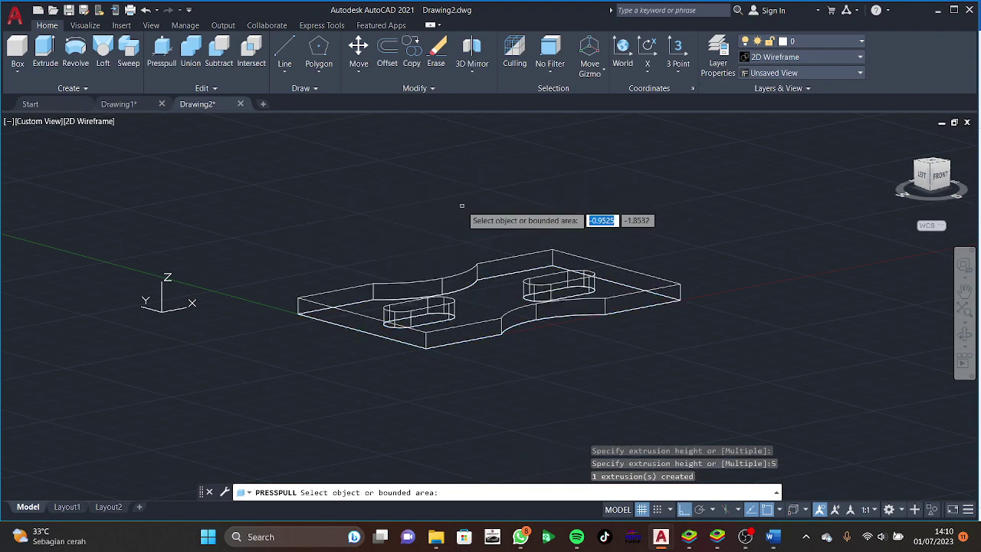
pyautogui.moveTo(525, 219)
pyautogui.keyDown('shift'); pyautogui.mouseDown(button='middle')
pyautogui.moveTo(565, 300)
pyautogui.moveTo(531, 344)
pyautogui.moveTo(506, 314)
pyautogui.moveTo(455, 348)
pyautogui.moveTo(422, 414)
pyautogui.moveTo(480, 372)
pyautogui.mouseUp(button='middle'); pyautogui.keyUp('shift')
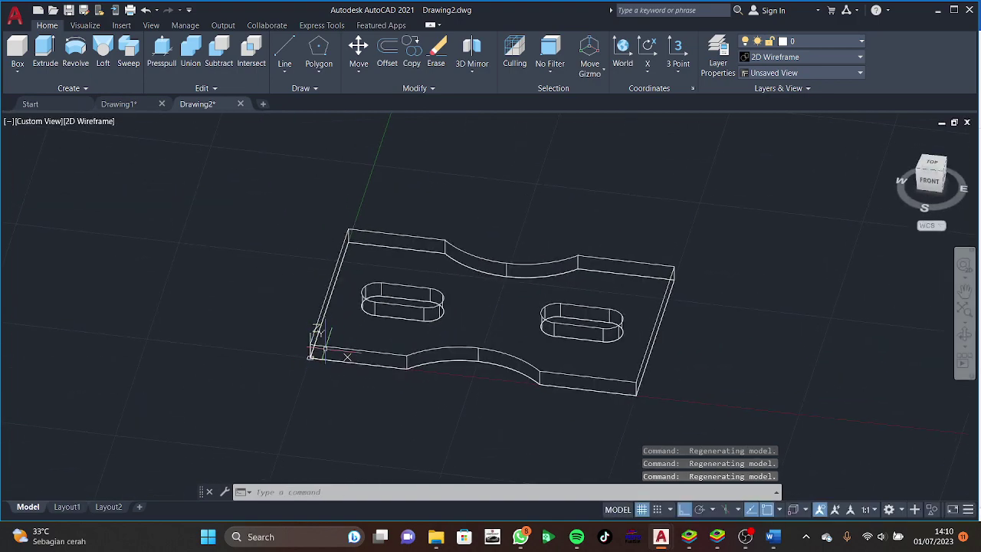
# Erase the leftover long edge line, cancelling an accidental grip stretch on the plate.
pyautogui.moveTo(503, 332)
pyautogui.keyDown('shift'); pyautogui.mouseDown(button='middle')
pyautogui.moveTo(606, 331)
pyautogui.moveTo(722, 311)
pyautogui.moveTo(371, 402)
pyautogui.mouseUp(button='middle'); pyautogui.keyUp('shift')
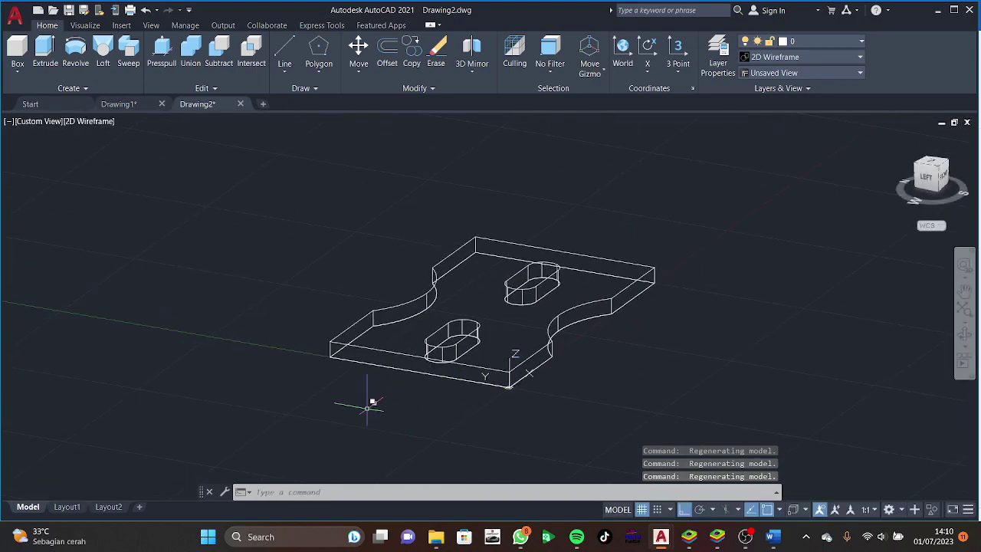
pyautogui.click(510, 389)
pyautogui.click(510, 389)
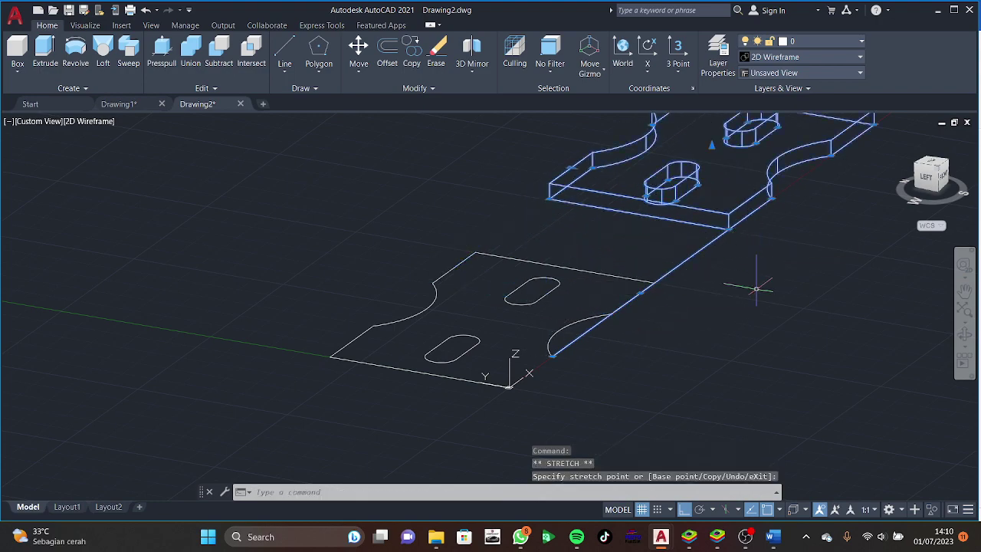
pyautogui.press('Escape')
pyautogui.moveTo(729, 296); pyautogui.dragTo(668, 353, button='middle')
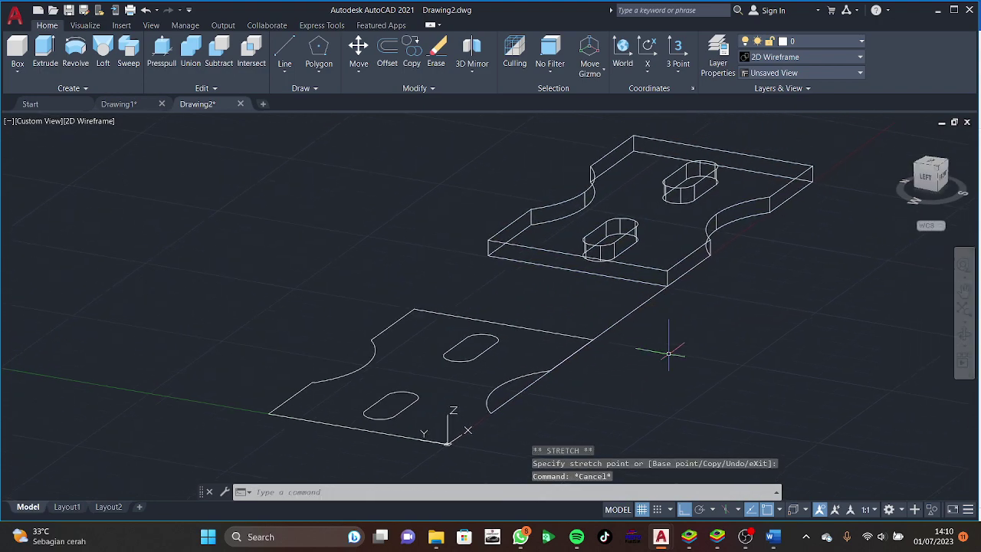
pyautogui.keyDown('shift'); pyautogui.moveTo(744, 325); pyautogui.dragTo(585, 334, button='middle'); pyautogui.keyUp('shift')
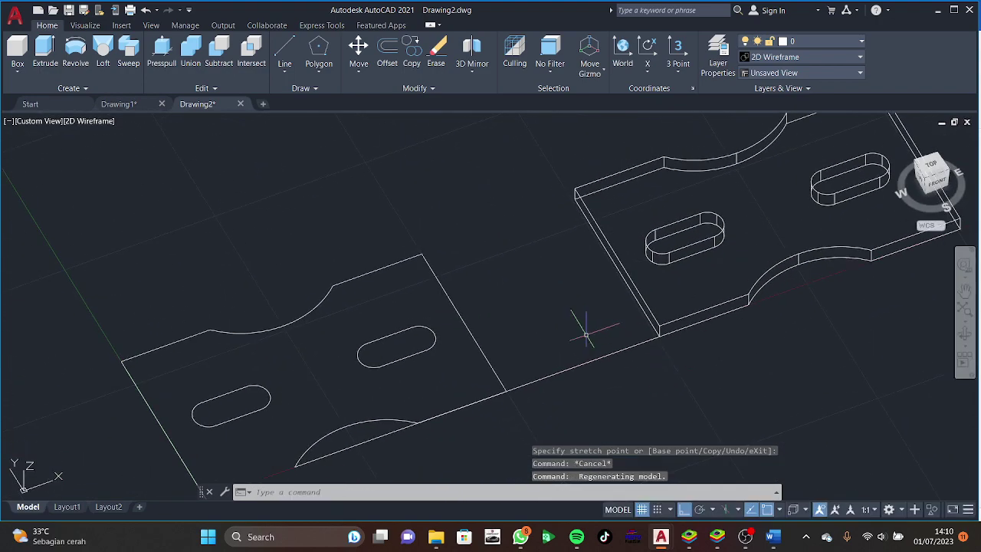
pyautogui.click(603, 350)
pyautogui.press('Delete')
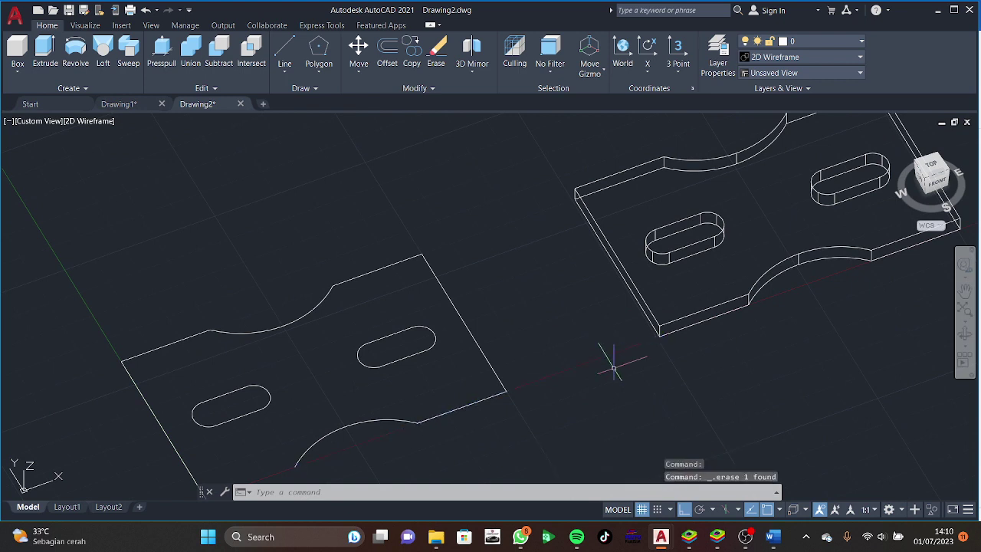
# Erase the remaining flat 2D outline, leaving only the 3D plate solid.
pyautogui.click(547, 324)
pyautogui.click(176, 432)
pyautogui.click(438, 248)
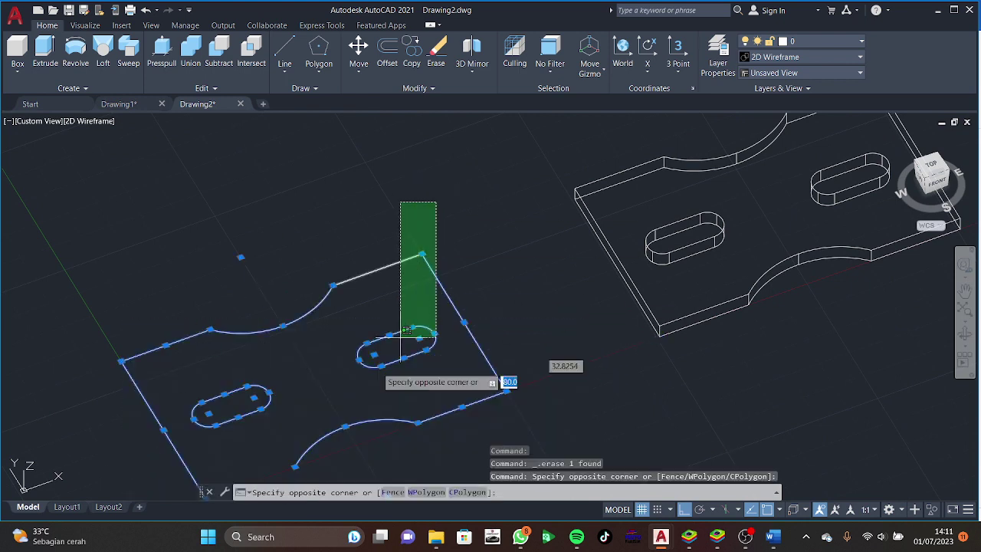
pyautogui.click(398, 339)
pyautogui.press('Delete')
pyautogui.moveTo(613, 434)
pyautogui.mouseDown(button='middle')
pyautogui.moveTo(566, 309)
pyautogui.moveTo(577, 366)
pyautogui.mouseUp(button='middle')
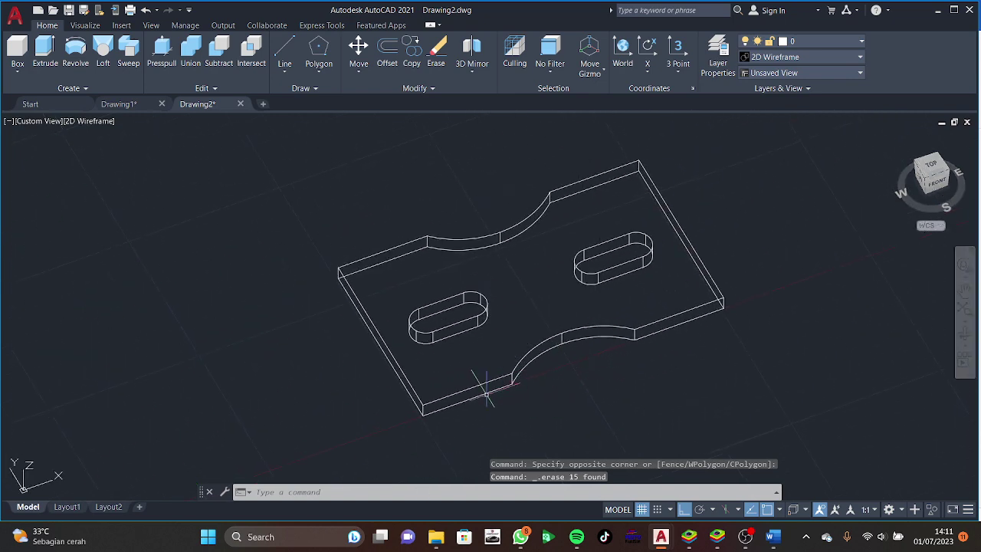
pyautogui.keyDown('shift'); pyautogui.moveTo(486, 394); pyautogui.dragTo(546, 374, button='middle'); pyautogui.keyUp('shift')
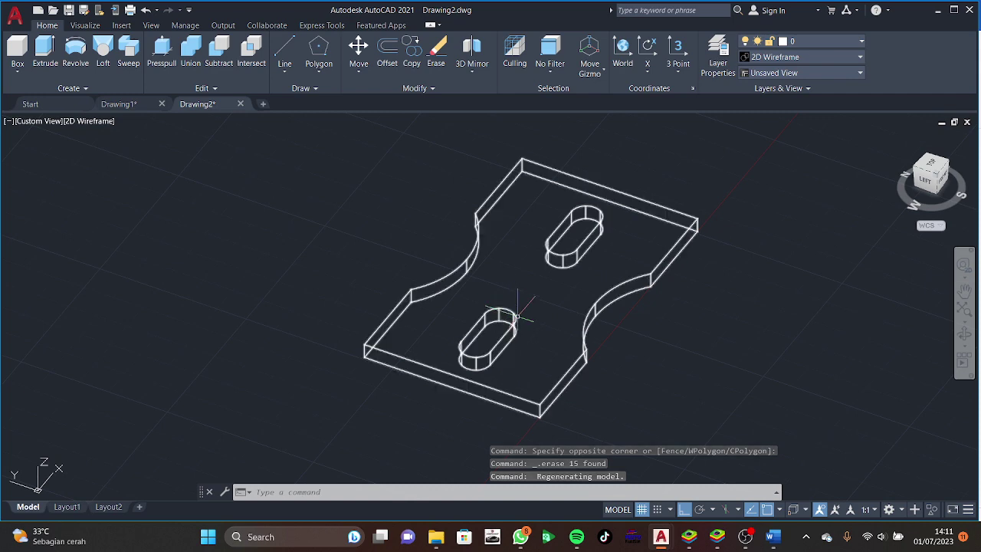
# Start a line at the plate's bottom corner and run a 50-unit vertical segment upward.
pyautogui.write('l')
pyautogui.press('Return')
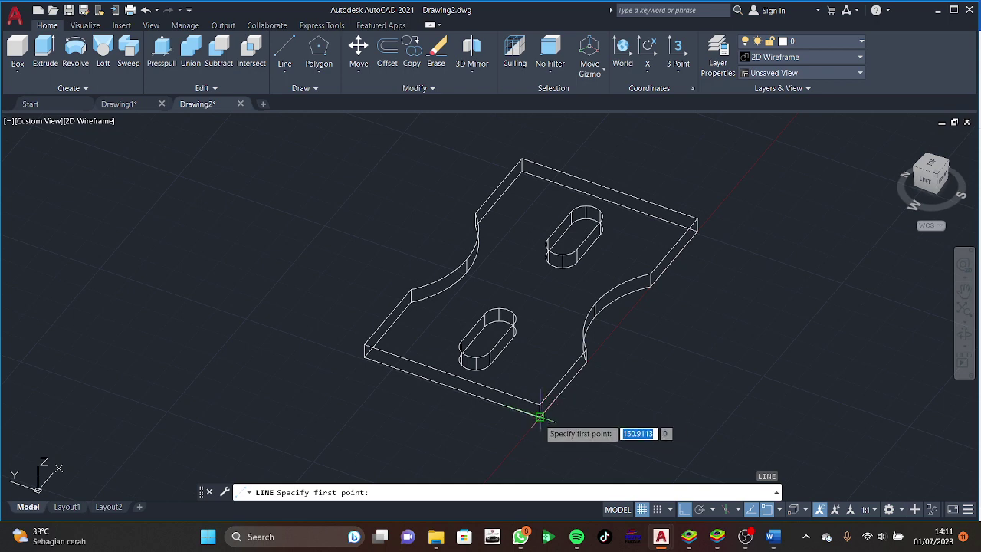
pyautogui.click(540, 416)
pyautogui.write('5')
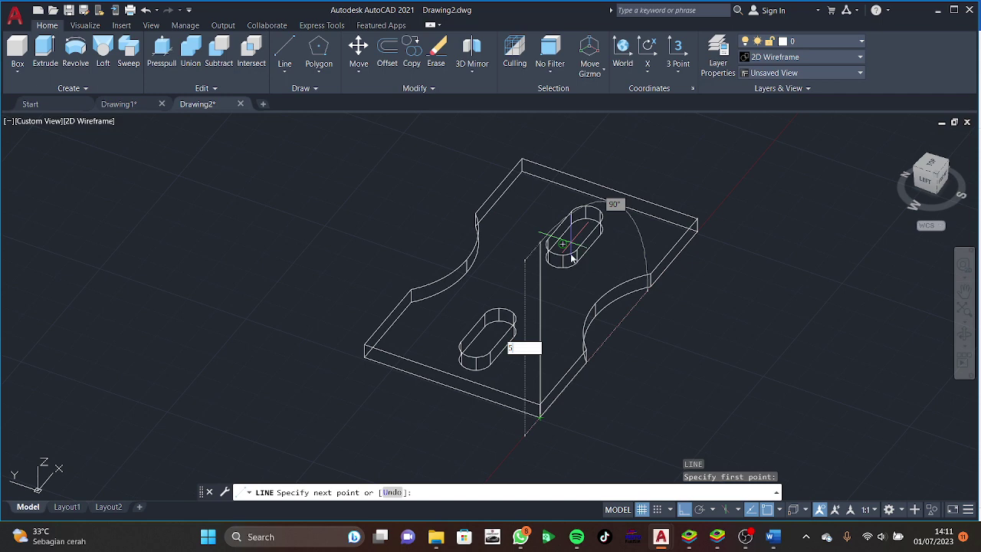
pyautogui.write('0')
pyautogui.press('Return')
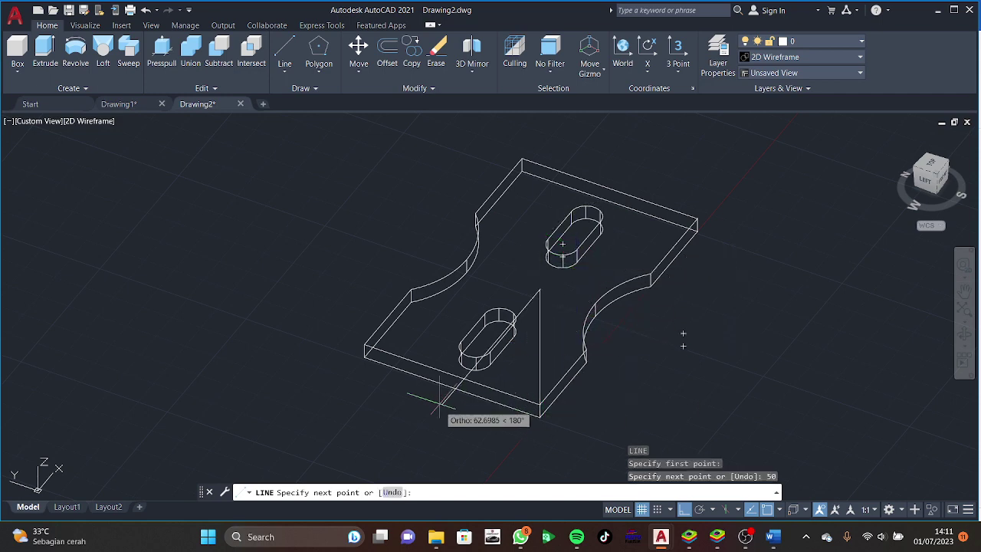
pyautogui.moveTo(440, 402)
pyautogui.keyDown('shift'); pyautogui.mouseDown(button='middle')
pyautogui.moveTo(507, 212)
pyautogui.moveTo(665, 306)
pyautogui.moveTo(605, 264)
pyautogui.mouseUp(button='middle'); pyautogui.keyUp('shift')
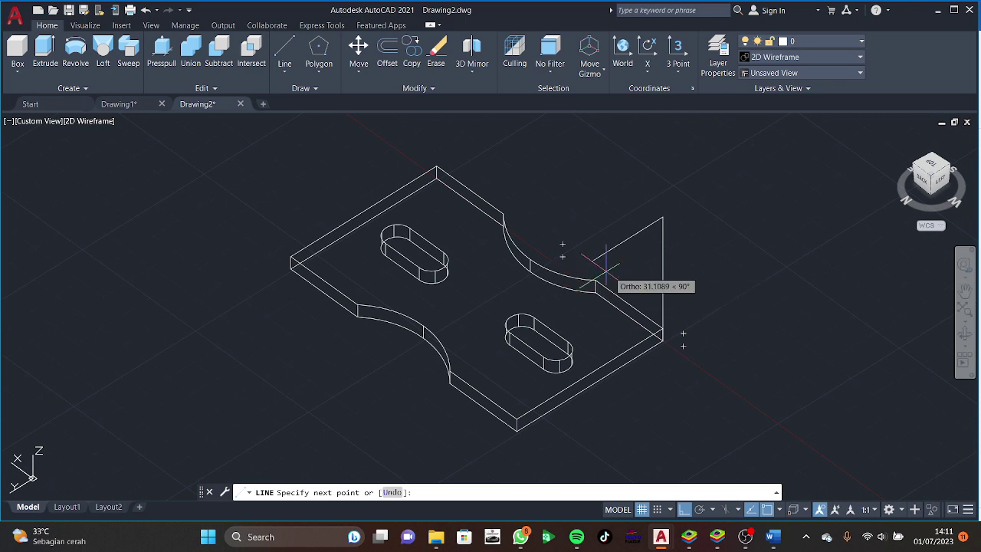
pyautogui.click(695, 280)
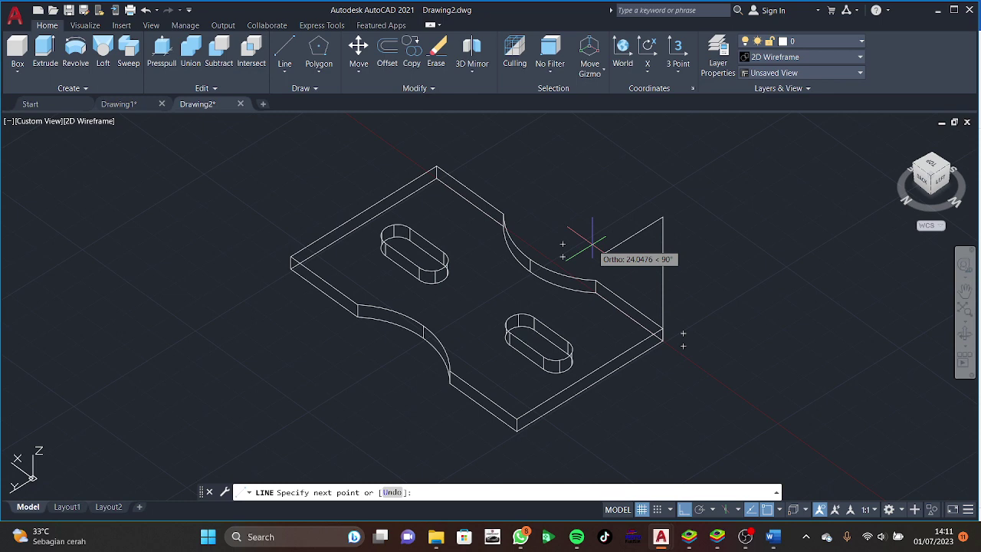
# Continue the profile with 24- and 30-unit segments and erase the stray line.
pyautogui.write('24')
pyautogui.press('Return')
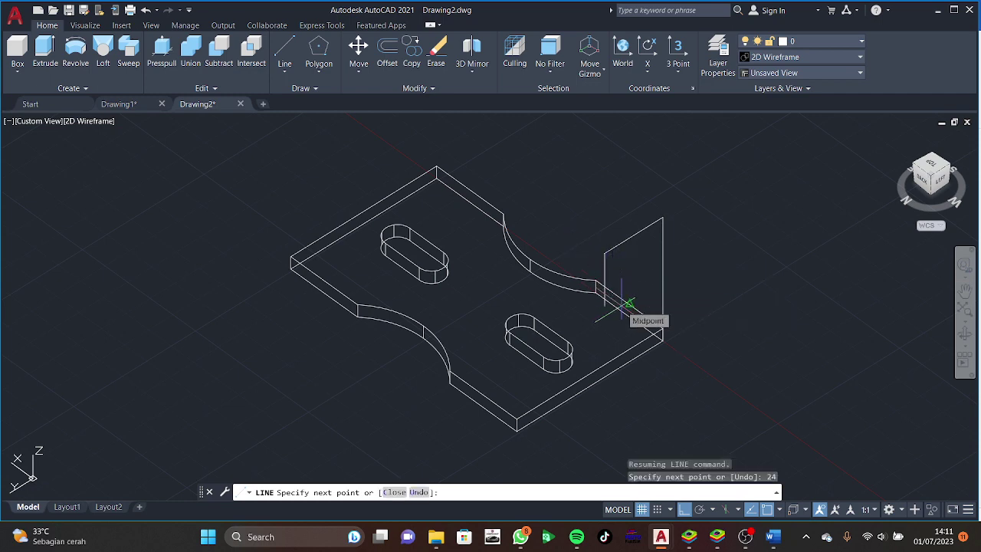
pyautogui.write('30')
pyautogui.press('Return')
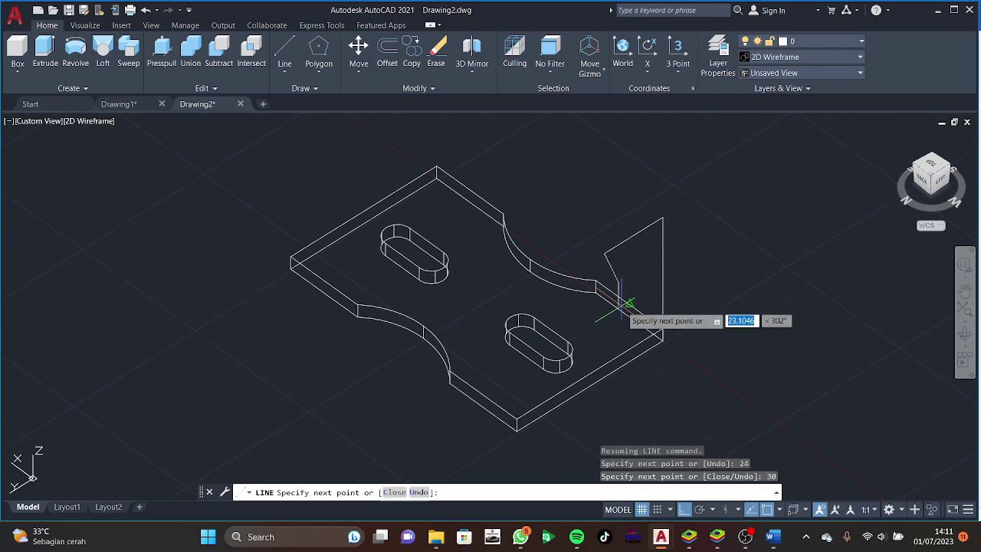
pyautogui.press('Escape')
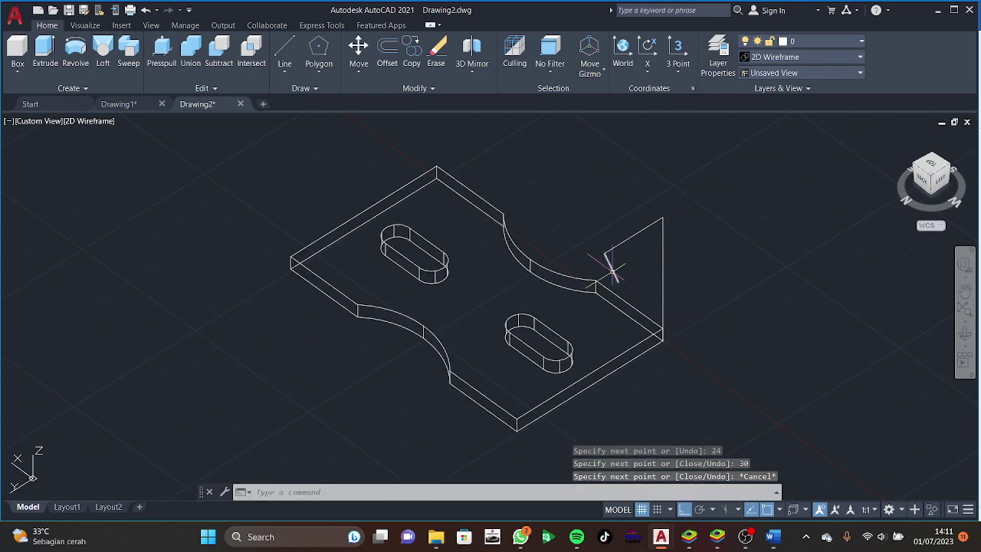
pyautogui.rightClick(613, 269)
pyautogui.click(613, 270)
pyautogui.press('Delete')
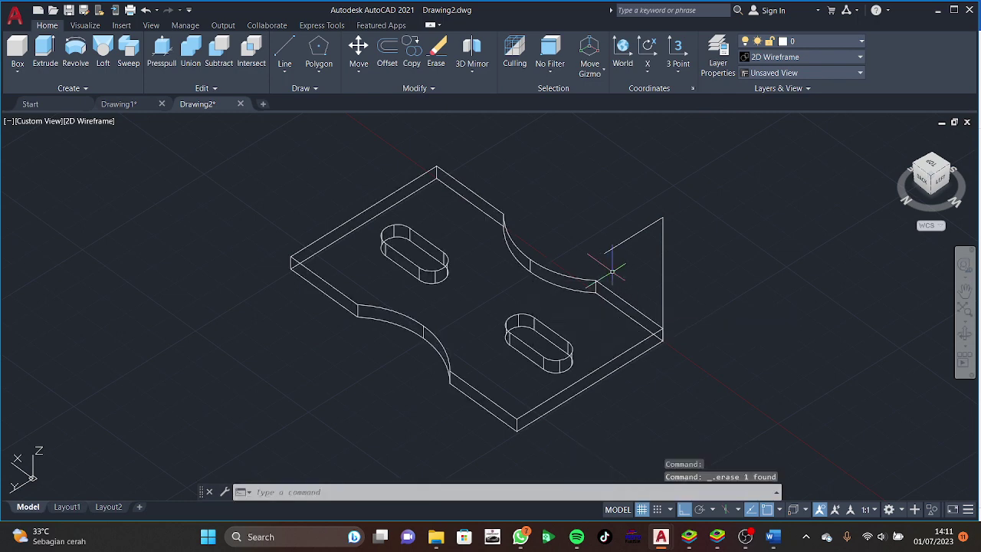
pyautogui.write('l')
pyautogui.press('Return')
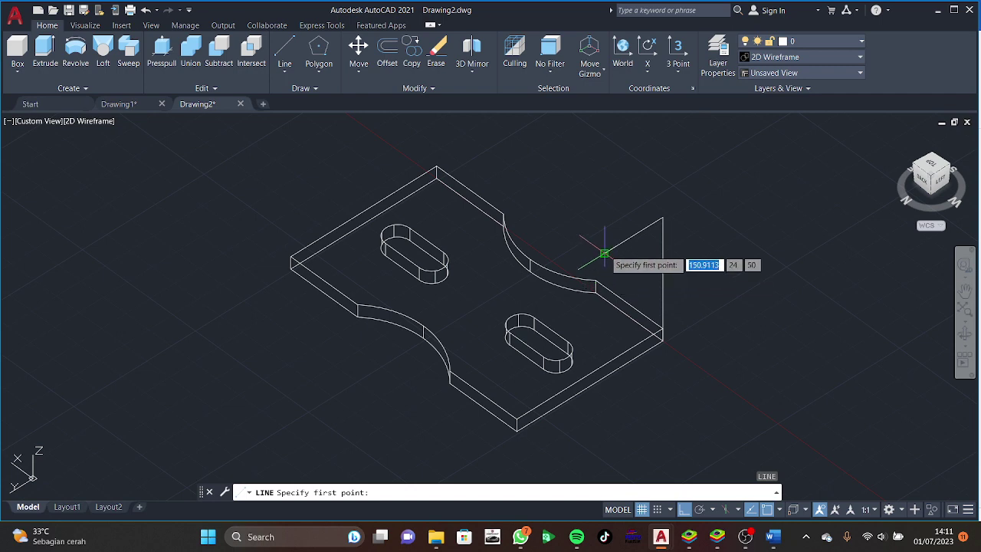
# Draw 30, 12 and 30 unit line segments from the upright's corner, then erase the misplaced inclined line.
pyautogui.click(604, 251)
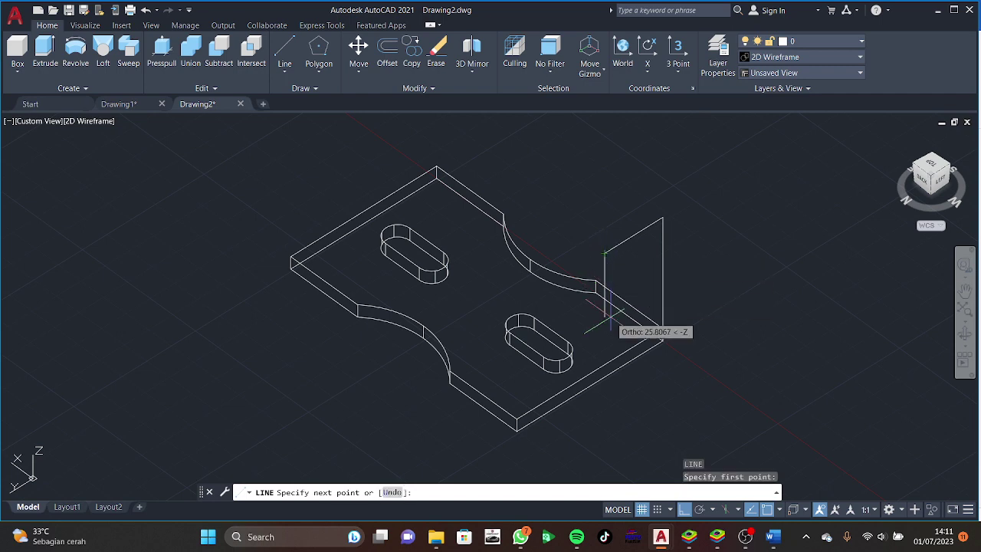
pyautogui.write('30')
pyautogui.press('Return')
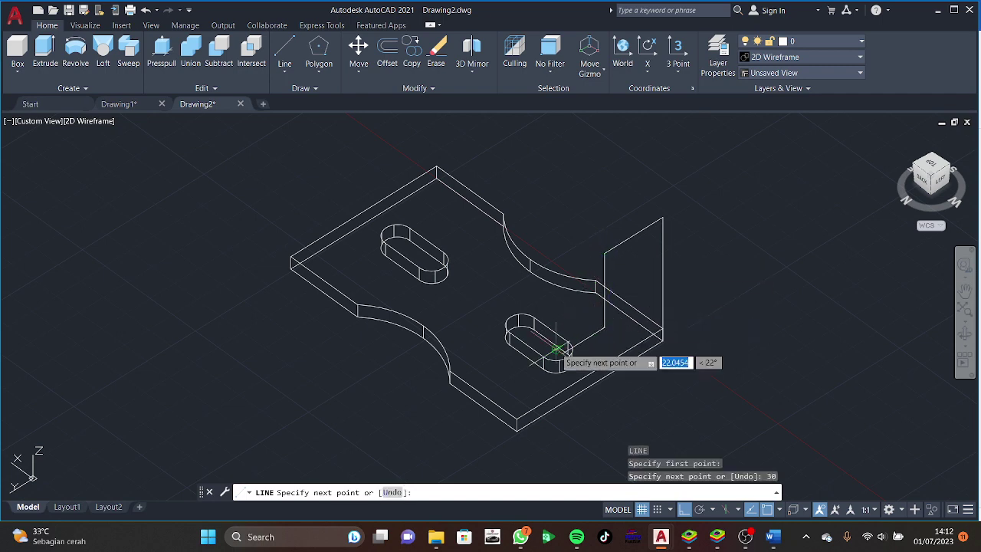
pyautogui.write('2')
pyautogui.press('Return')
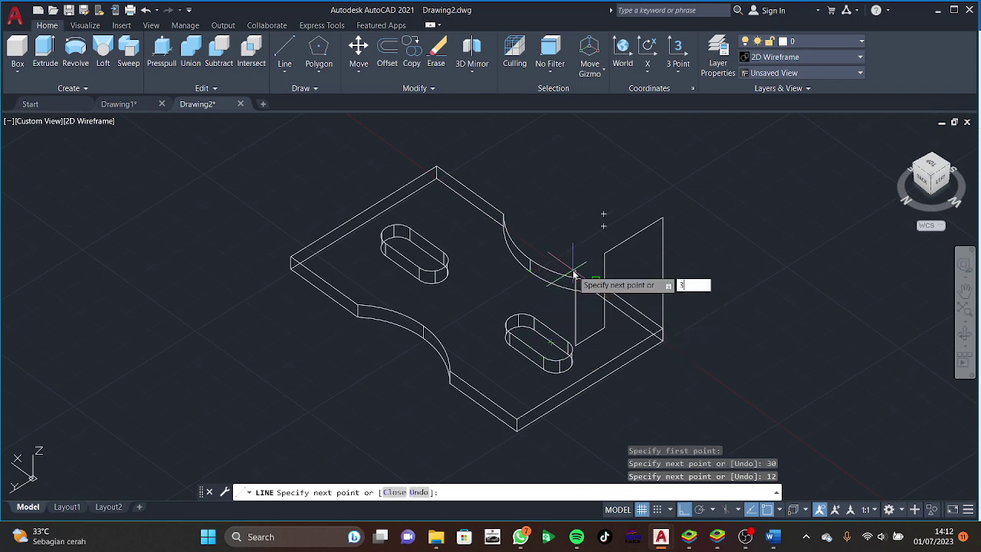
pyautogui.write('30')
pyautogui.press('Return')
pyautogui.press('Escape')
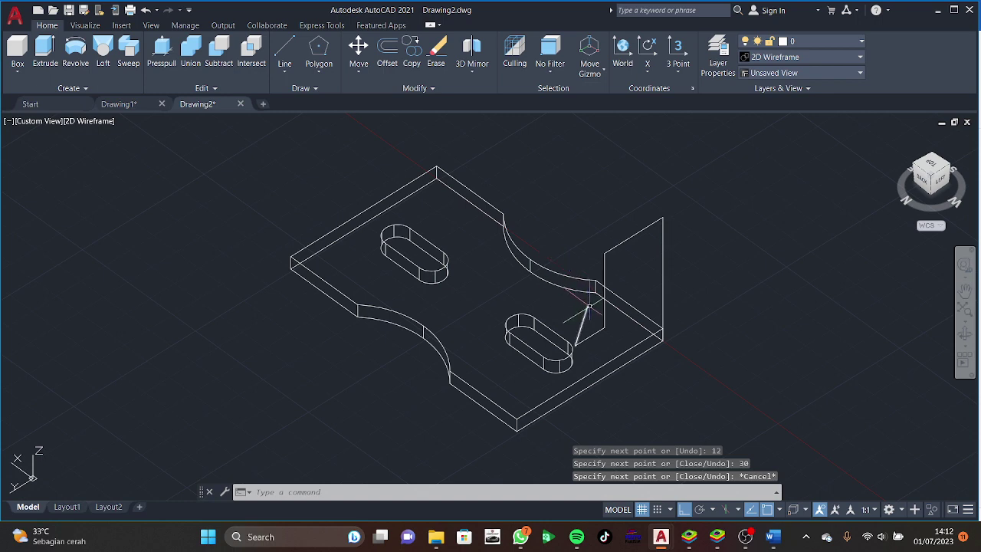
pyautogui.click(587, 308)
pyautogui.press('Delete')
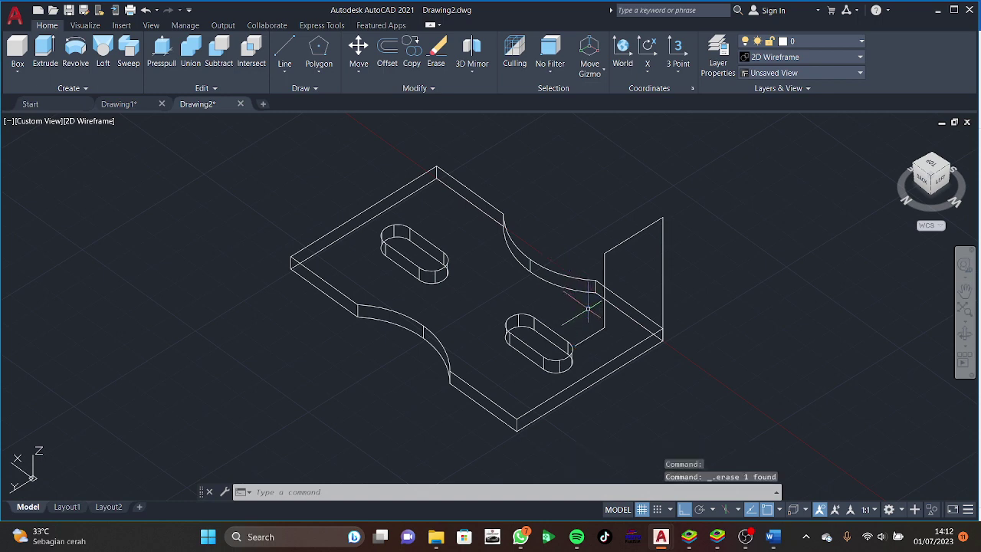
# Draw the notch lines from the slot's end point: 30 up, 24 across, 50 down.
pyautogui.write('l')
pyautogui.press('Return')
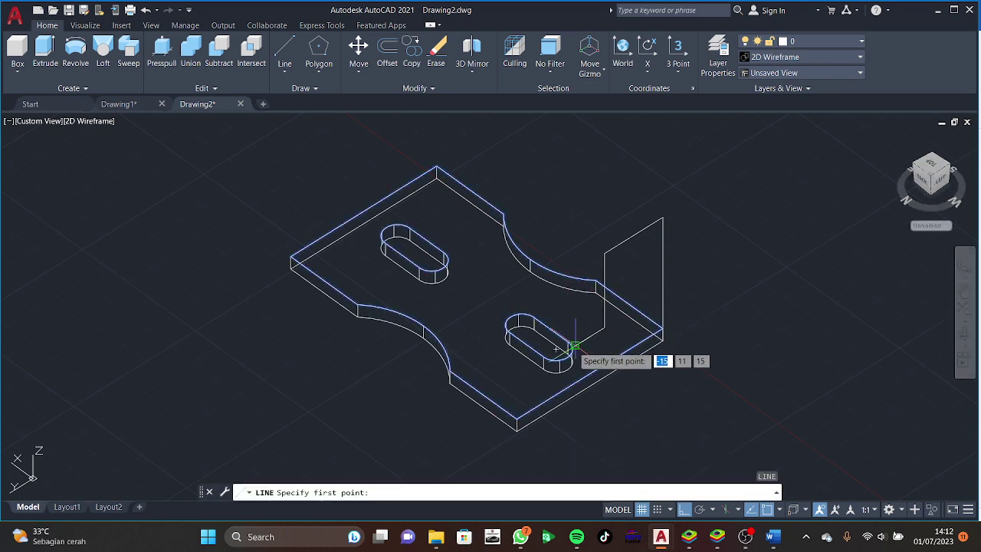
pyautogui.click(574, 347)
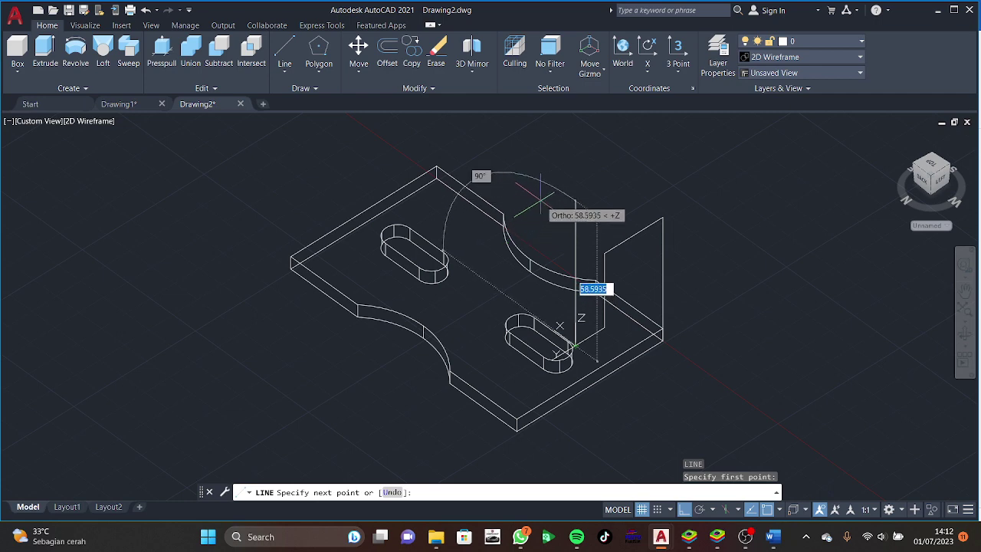
pyautogui.write('30')
pyautogui.press('Return')
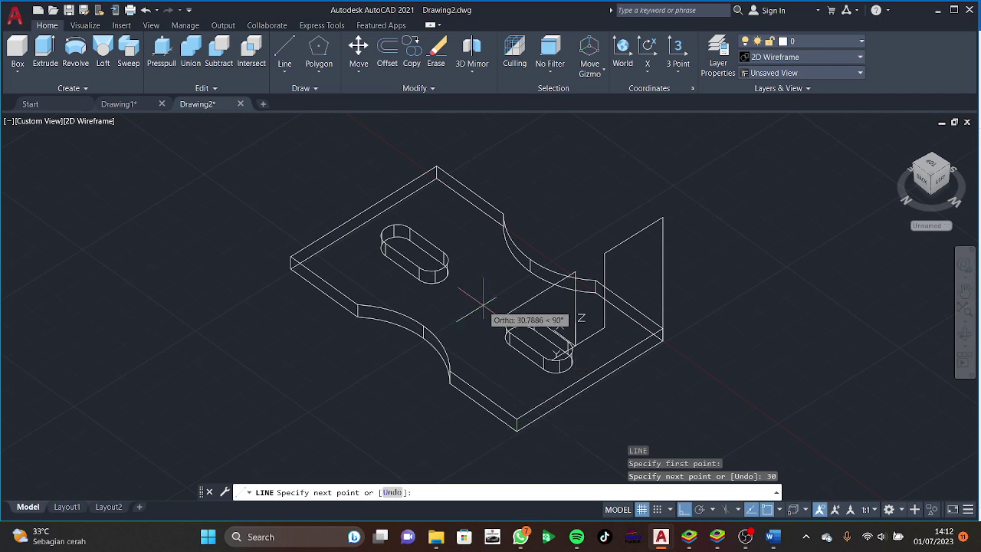
pyautogui.moveTo(483, 303)
pyautogui.keyDown('shift'); pyautogui.mouseDown(button='middle')
pyautogui.moveTo(405, 227)
pyautogui.moveTo(452, 234)
pyautogui.mouseUp(button='middle'); pyautogui.keyUp('shift')
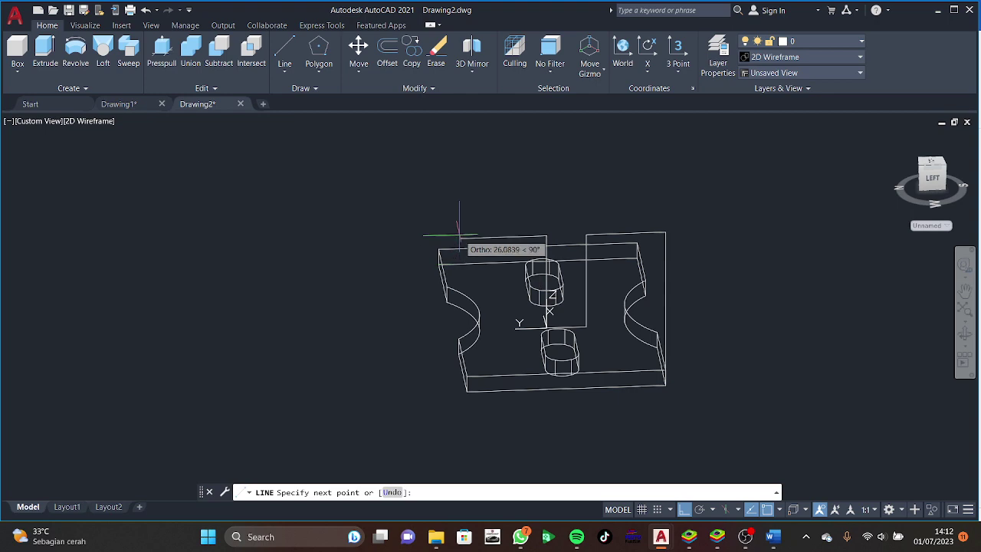
pyautogui.write('24')
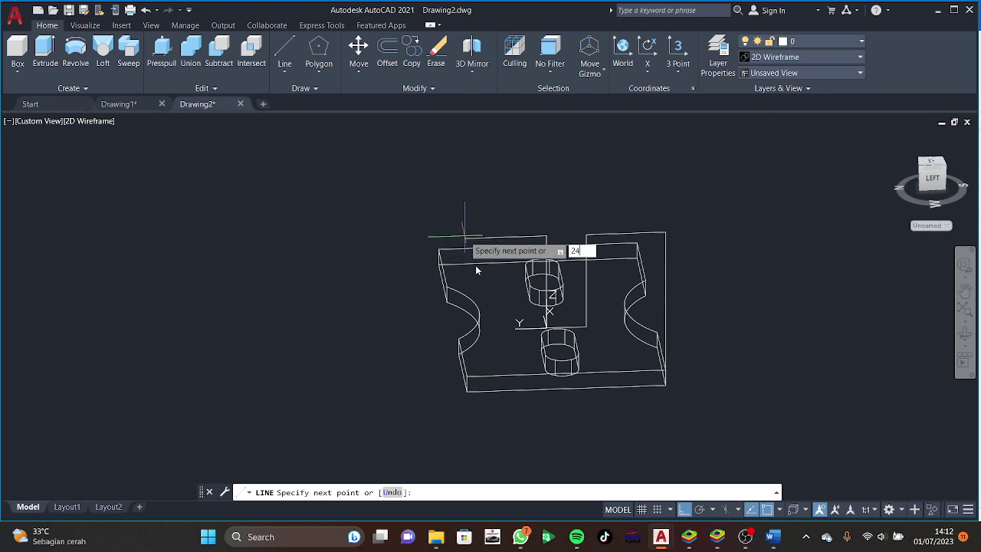
pyautogui.press('Return')
pyautogui.moveTo(476, 269)
pyautogui.keyDown('shift'); pyautogui.mouseDown(button='middle')
pyautogui.moveTo(671, 425)
pyautogui.moveTo(629, 416)
pyautogui.mouseUp(button='middle'); pyautogui.keyUp('shift')
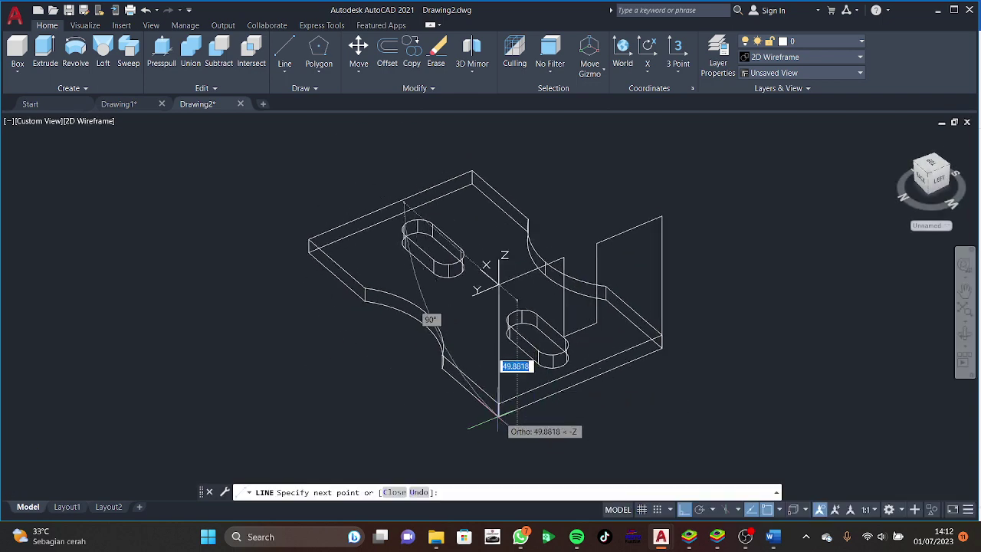
pyautogui.write('50')
pyautogui.press('Return')
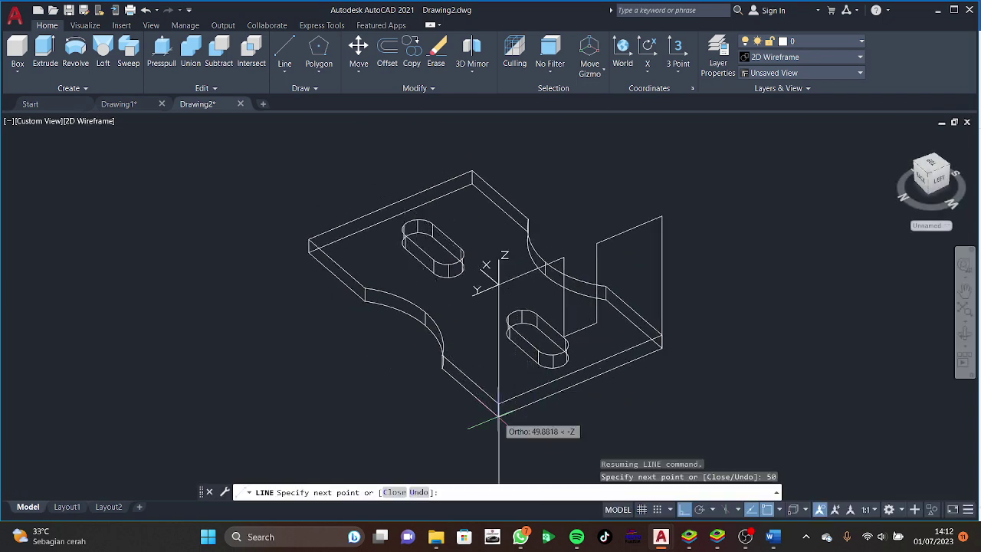
pyautogui.press('Escape')
# Orbit and view the part from the Top ViewCube face to check the outline.
pyautogui.keyDown('shift'); pyautogui.moveTo(482, 433); pyautogui.dragTo(693, 394, button='middle'); pyautogui.keyUp('shift')
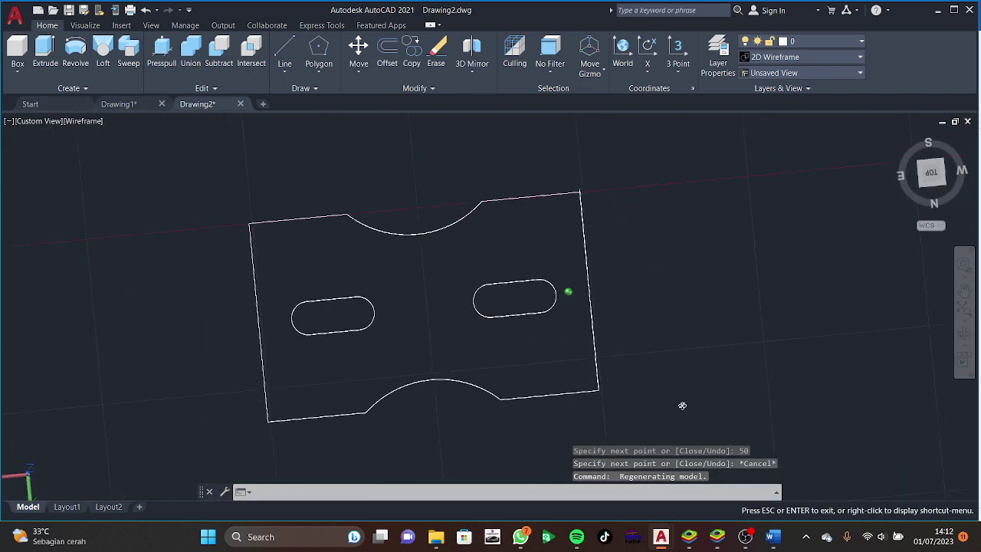
pyautogui.keyDown('shift'); pyautogui.moveTo(694, 394); pyautogui.dragTo(683, 407, button='middle'); pyautogui.keyUp('shift')
pyautogui.click(930, 174)
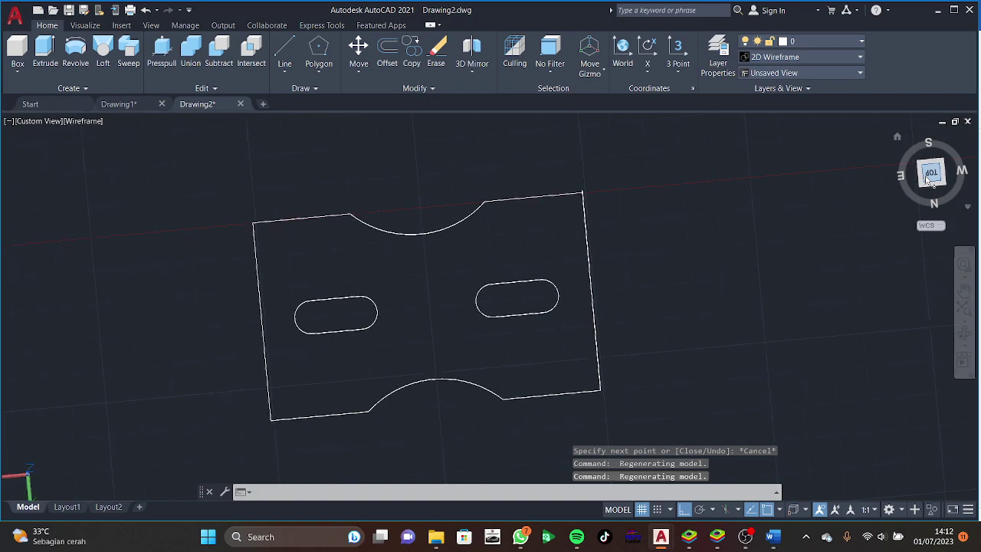
pyautogui.scroll(3, 699, 306)
pyautogui.moveTo(700, 306)
pyautogui.keyDown('shift'); pyautogui.mouseDown(button='middle')
pyautogui.moveTo(638, 259)
pyautogui.moveTo(641, 284)
pyautogui.moveTo(565, 186)
pyautogui.moveTo(569, 284)
pyautogui.moveTo(482, 259)
pyautogui.moveTo(515, 273)
pyautogui.mouseUp(button='middle'); pyautogui.keyUp('shift')
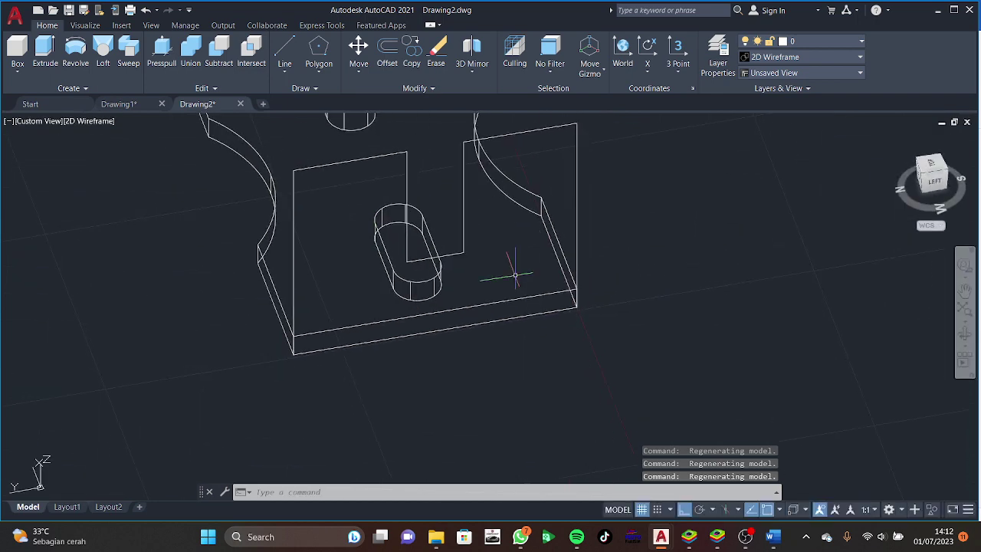
# Show the model shaded and align the UCS to the base plate's front face.
pyautogui.write('c')
pyautogui.press('Return')
pyautogui.press('Escape')
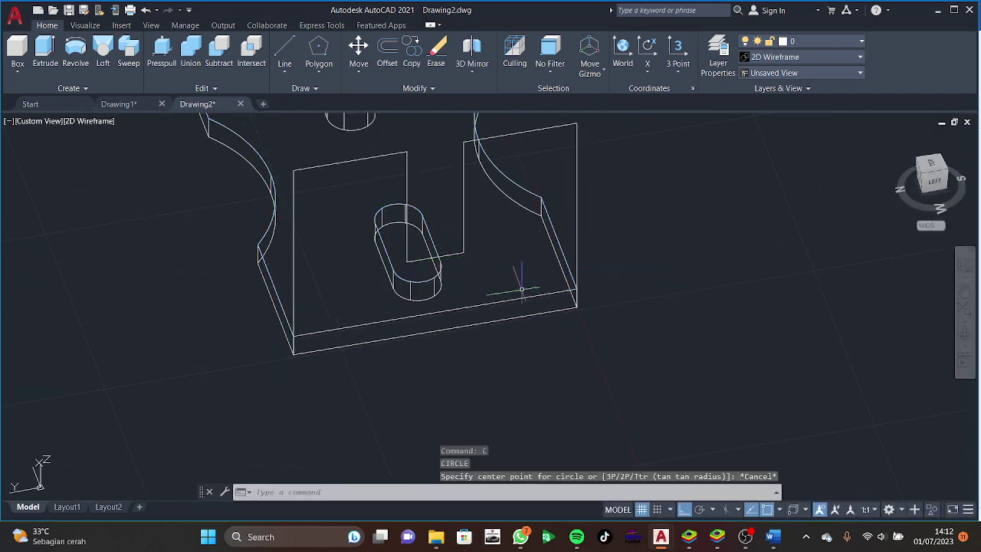
pyautogui.press('Return')
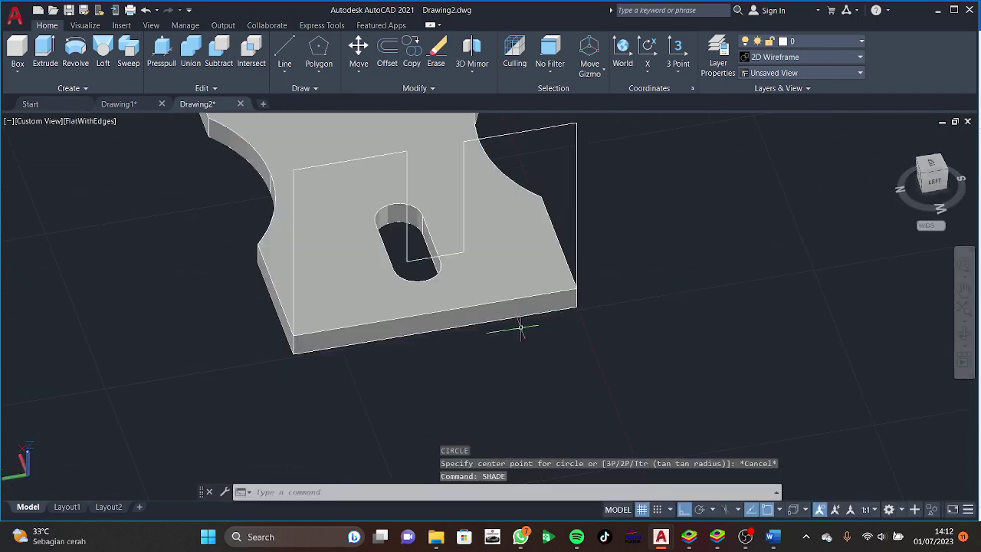
pyautogui.click(541, 295)
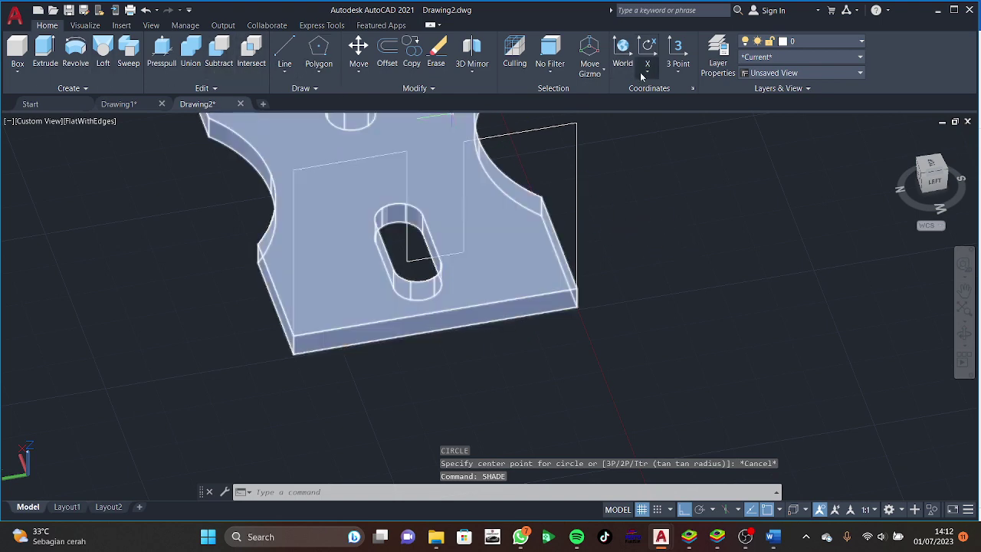
pyautogui.click(678, 69)
pyautogui.click(652, 167)
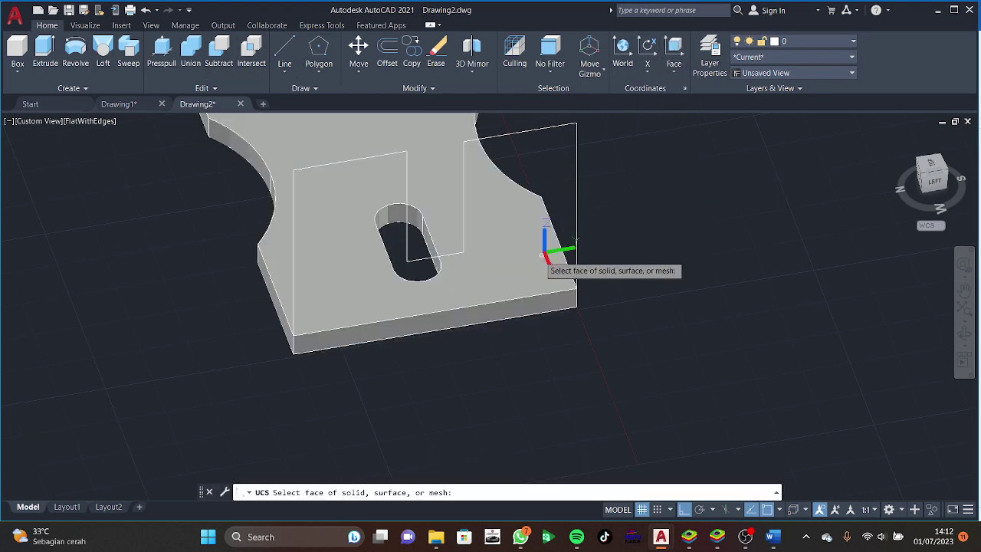
pyautogui.click(538, 320)
pyautogui.press('Return')
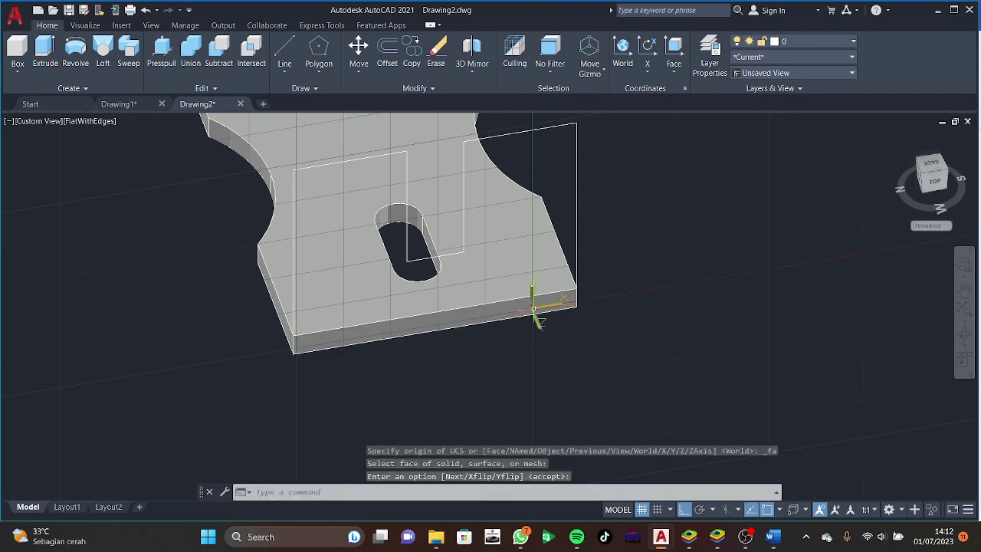
# Draw a circle centred on the bottom edge of the upright U outline.
pyautogui.press('Return')
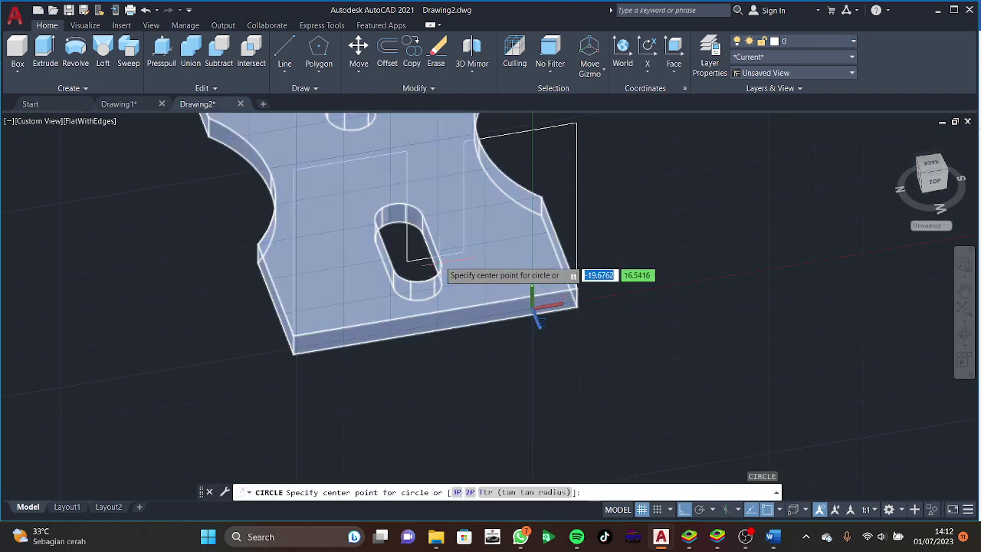
pyautogui.scroll(2, 475, 291)
pyautogui.scroll(2, 453, 272)
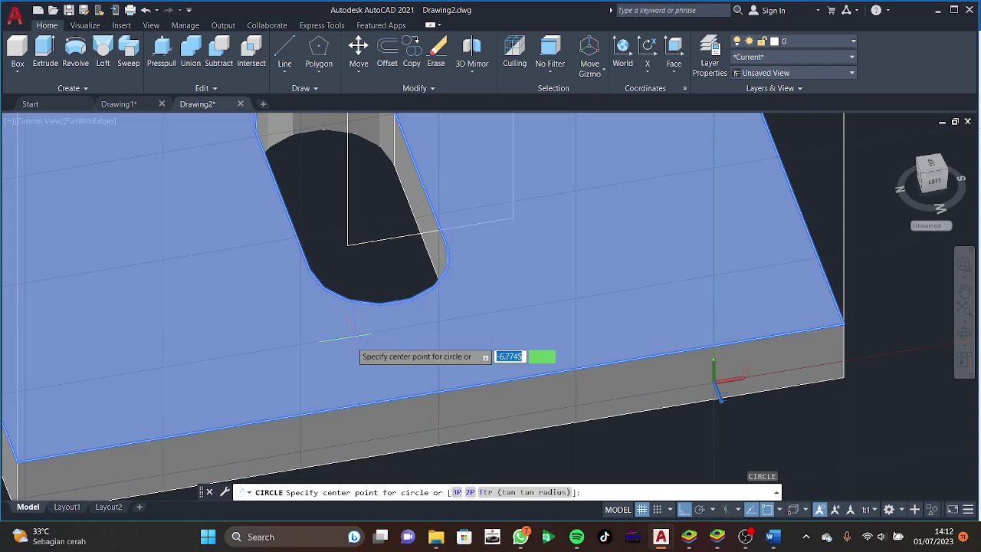
pyautogui.keyDown('shift'); pyautogui.moveTo(349, 337); pyautogui.dragTo(628, 331, button='middle'); pyautogui.keyUp('shift')
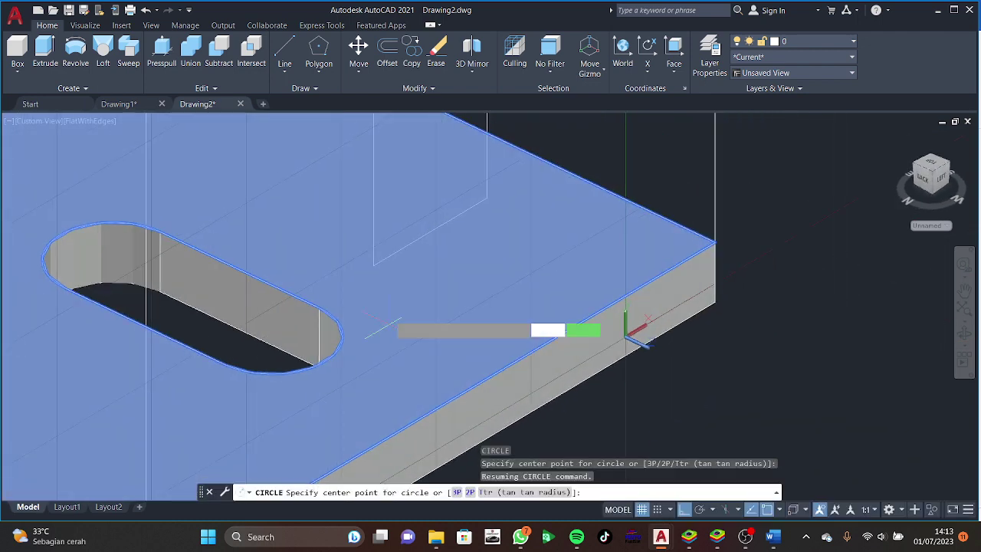
pyautogui.click(429, 230)
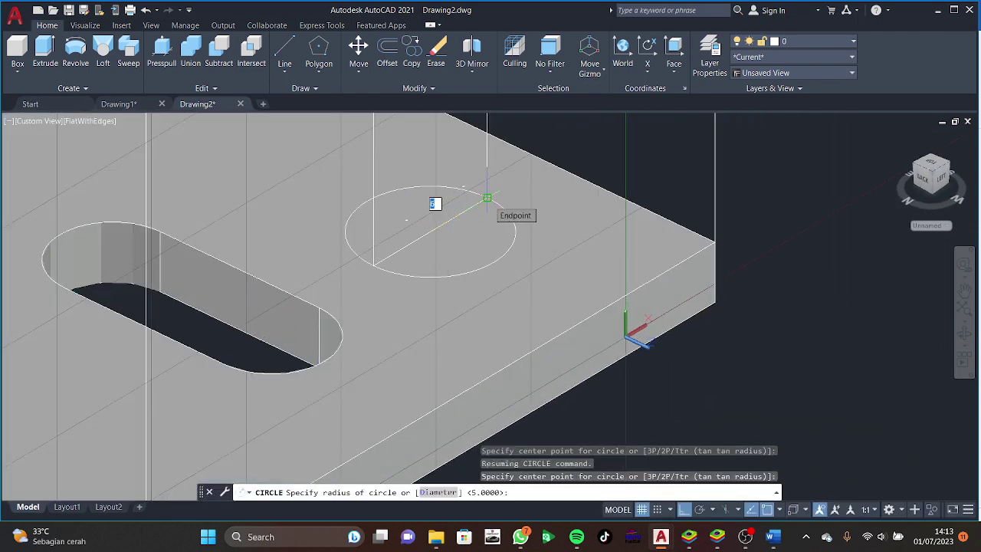
pyautogui.press('Escape')
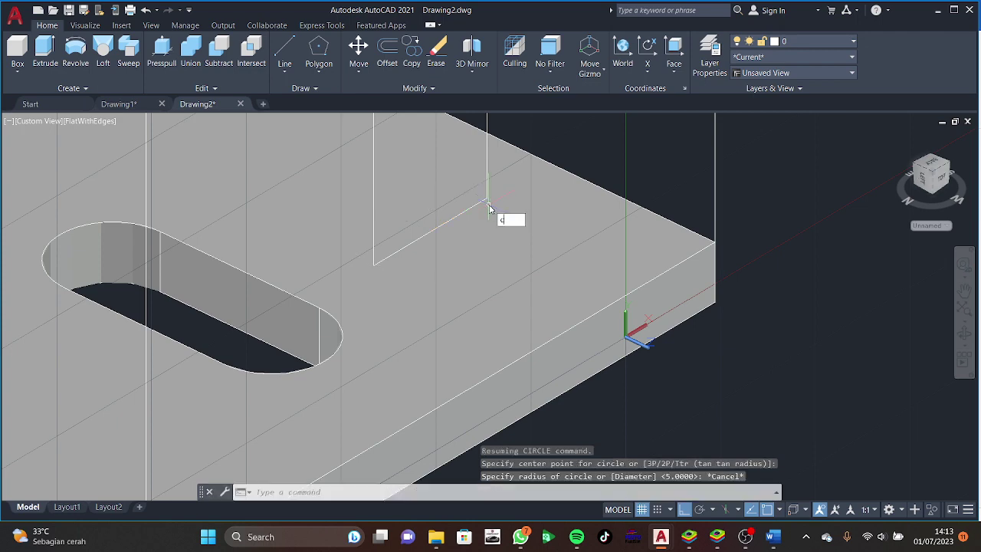
pyautogui.press('Return')
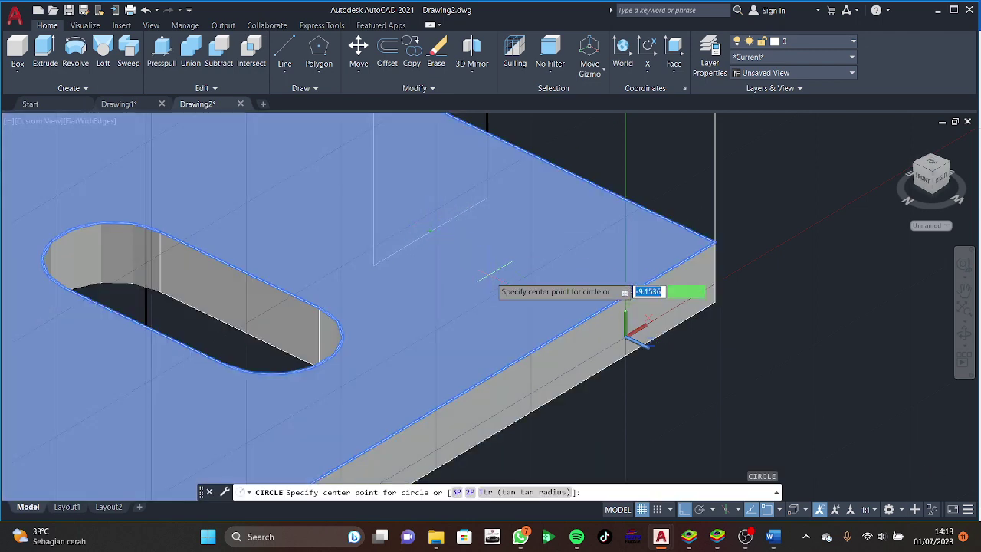
pyautogui.keyDown('shift'); pyautogui.moveTo(491, 272); pyautogui.dragTo(426, 231, button='middle'); pyautogui.keyUp('shift')
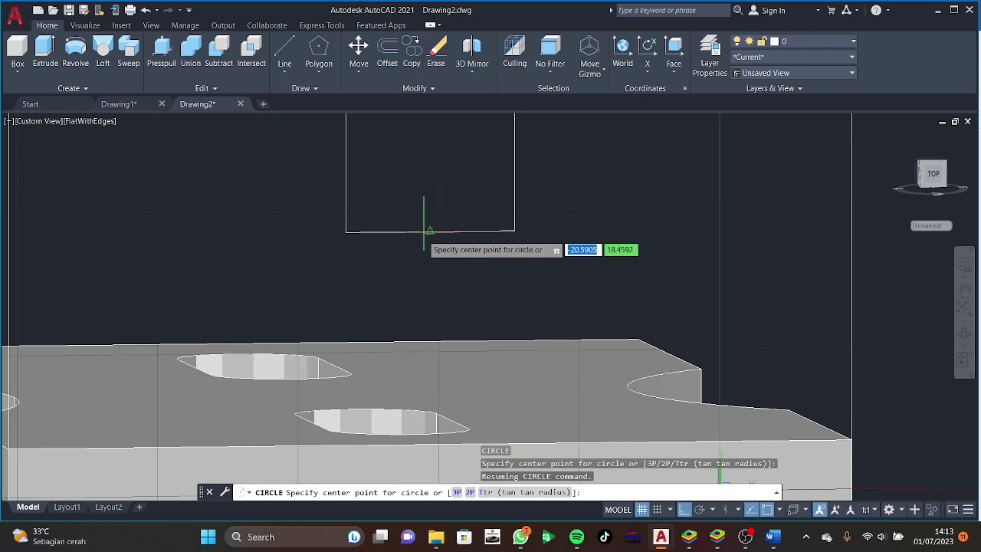
pyautogui.click(429, 231)
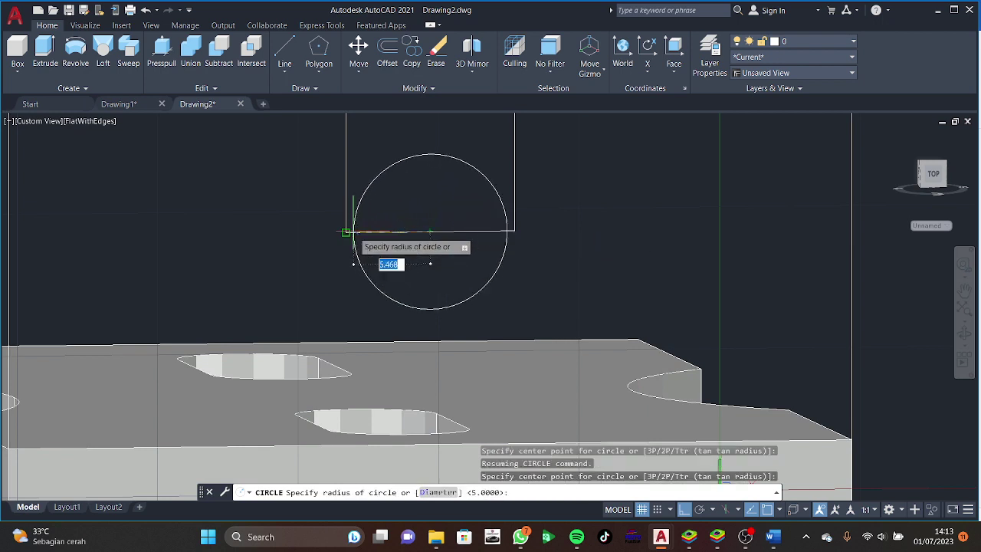
pyautogui.write('6')
pyautogui.click(347, 230)
pyautogui.press('Escape')
pyautogui.scroll(-2, 406, 222)
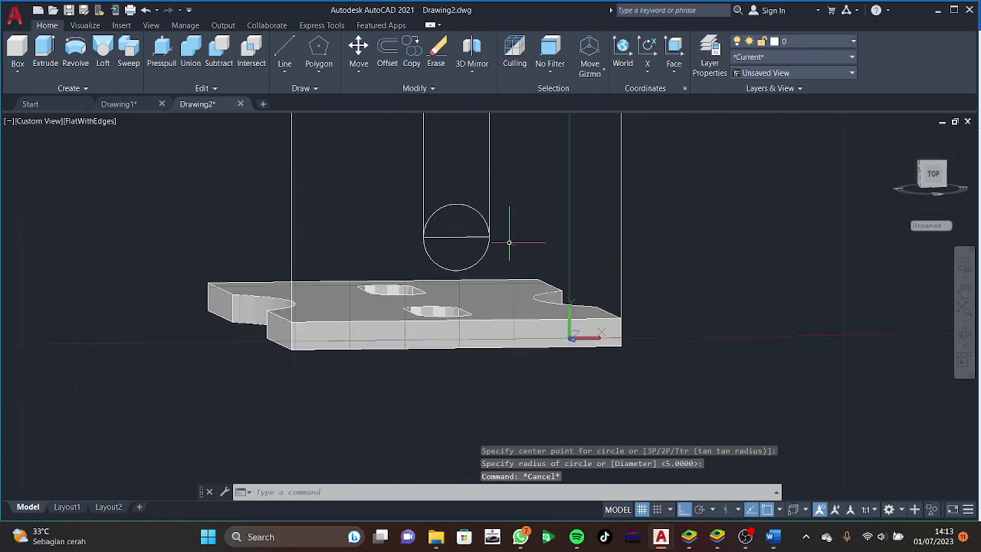
pyautogui.moveTo(514, 254)
pyautogui.keyDown('shift'); pyautogui.mouseDown(button='middle')
pyautogui.moveTo(529, 280)
pyautogui.moveTo(460, 251)
pyautogui.mouseUp(button='middle'); pyautogui.keyUp('shift')
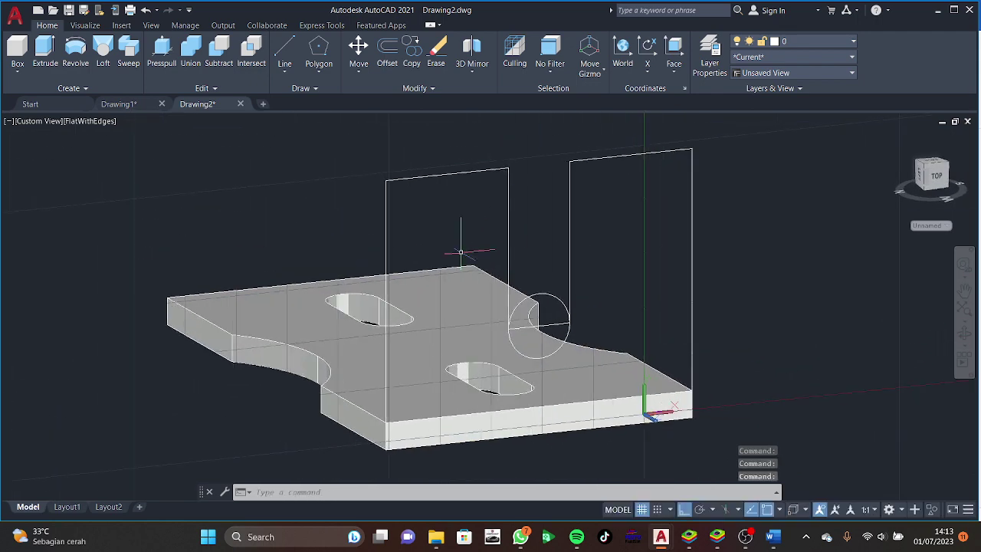
# Presspull the U-shaped outline region 5 units into an upright wall.
pyautogui.click(162, 52)
pyautogui.click(436, 222)
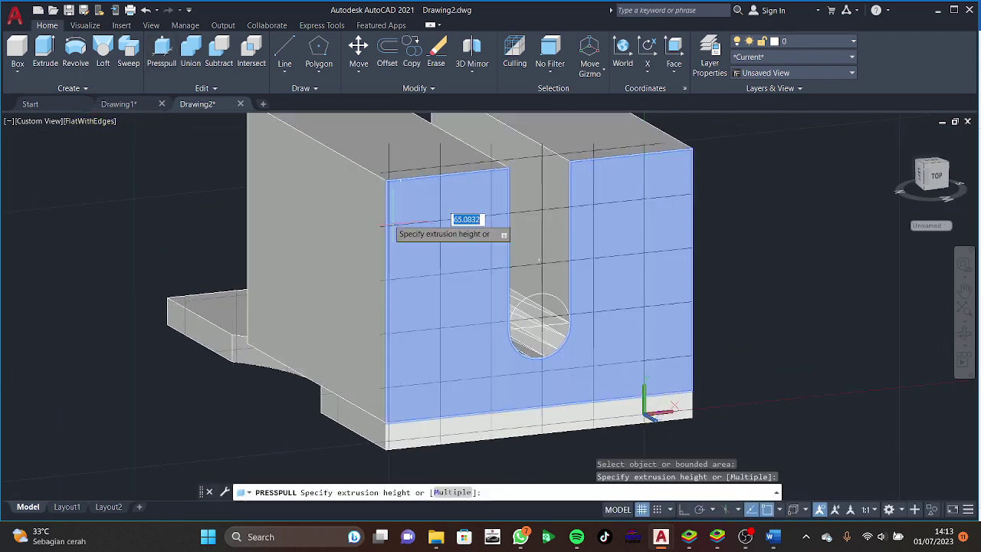
pyautogui.write('5')
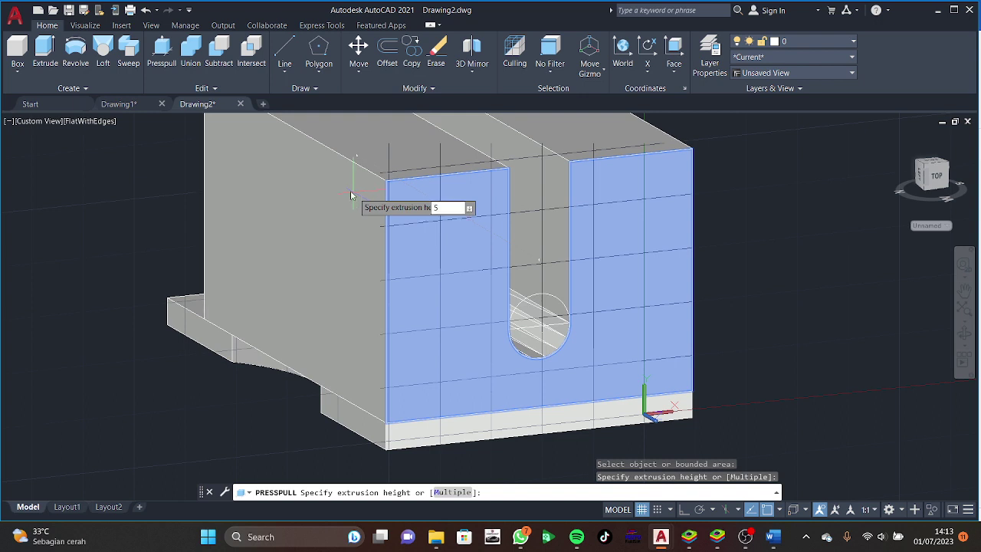
pyautogui.press('Return')
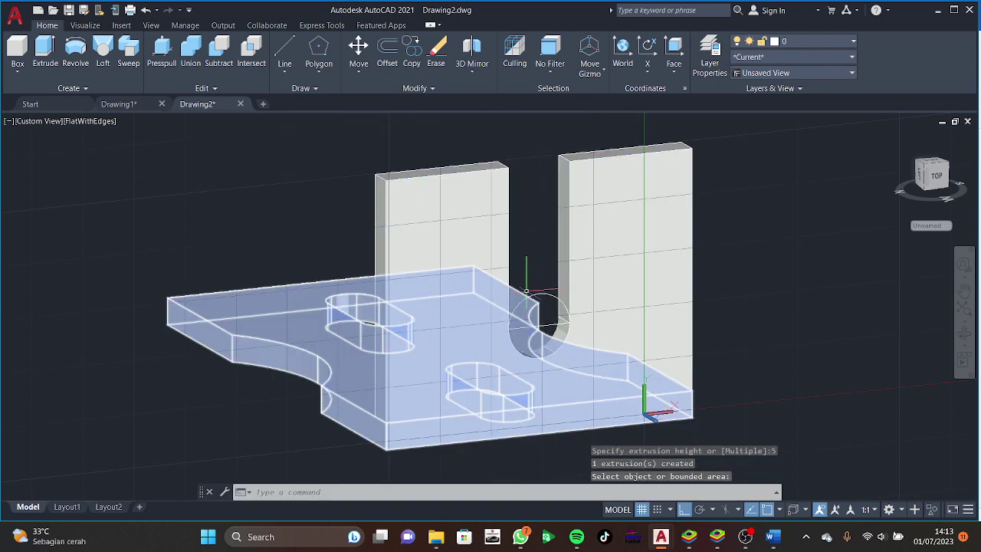
pyautogui.press('Return')
# Erase the leftover circle and orbit around the part to inspect the rounded slot.
pyautogui.click(538, 301)
pyautogui.press('Delete')
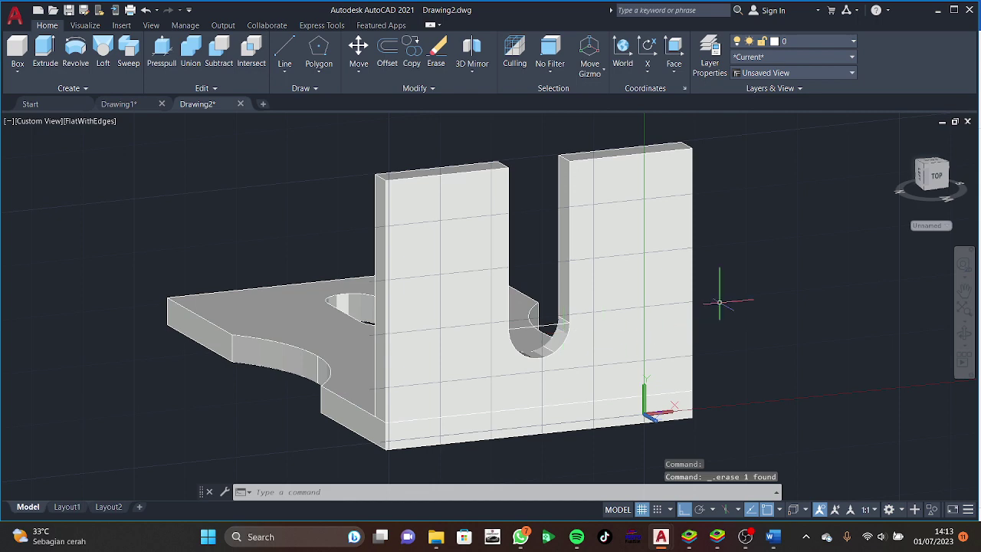
pyautogui.click(553, 325)
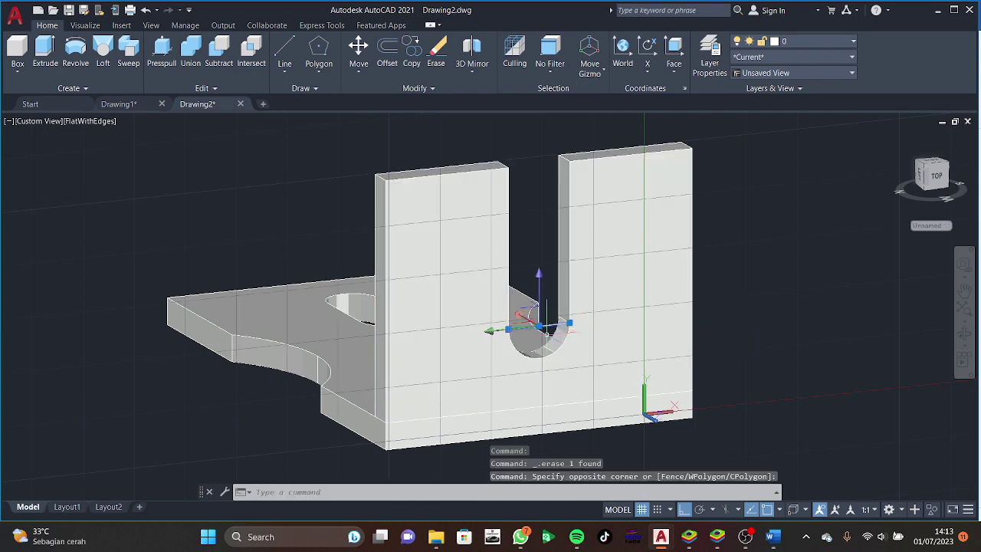
pyautogui.press('Escape')
pyautogui.moveTo(596, 344)
pyautogui.keyDown('shift'); pyautogui.mouseDown(button='middle')
pyautogui.moveTo(547, 315)
pyautogui.moveTo(437, 291)
pyautogui.mouseUp(button='middle'); pyautogui.keyUp('shift')
pyautogui.moveTo(587, 284)
pyautogui.keyDown('shift'); pyautogui.mouseDown(button='middle')
pyautogui.moveTo(611, 378)
pyautogui.moveTo(617, 361)
pyautogui.moveTo(641, 363)
pyautogui.moveTo(559, 253)
pyautogui.mouseUp(button='middle'); pyautogui.keyUp('shift')
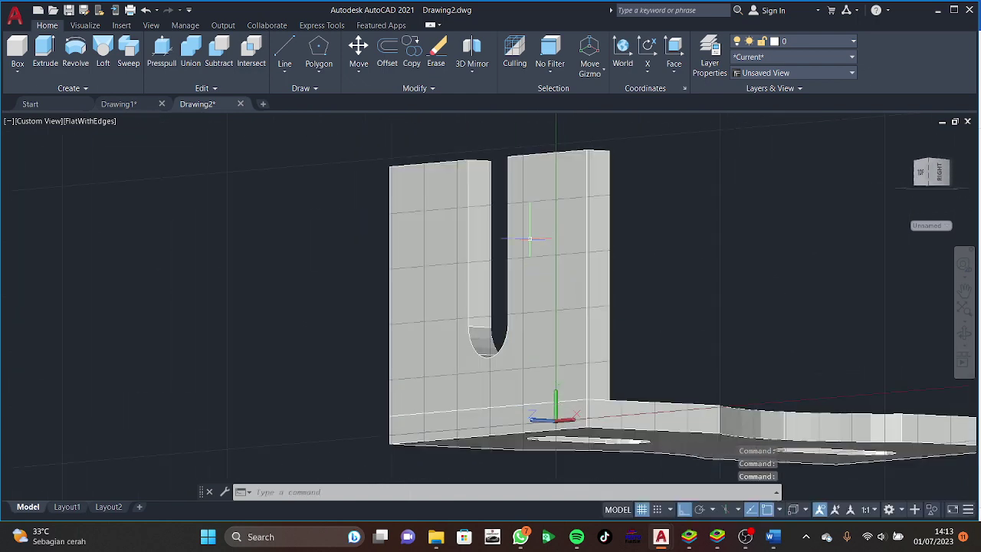
pyautogui.click(534, 269)
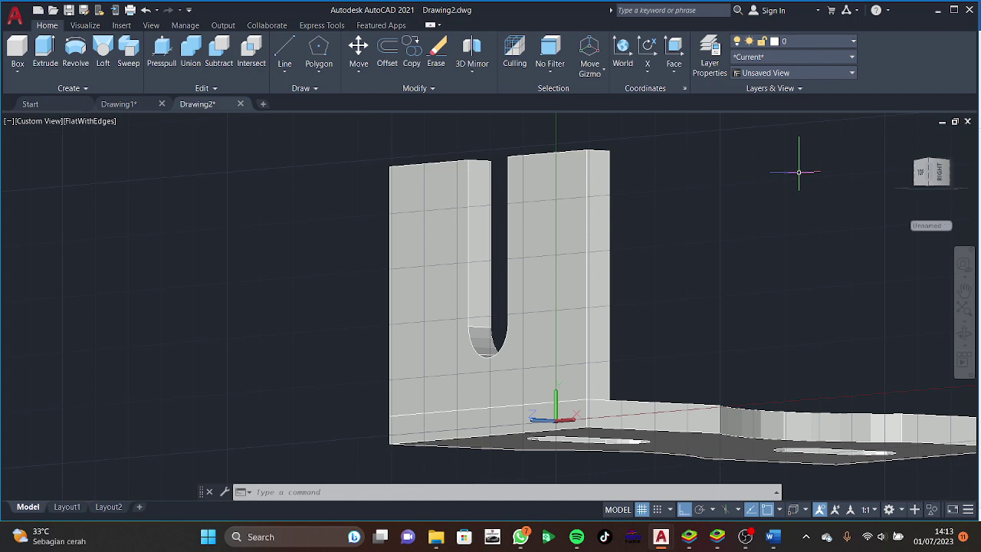
pyautogui.keyDown('shift'); pyautogui.moveTo(703, 207); pyautogui.dragTo(800, 205, button='middle'); pyautogui.keyUp('shift')
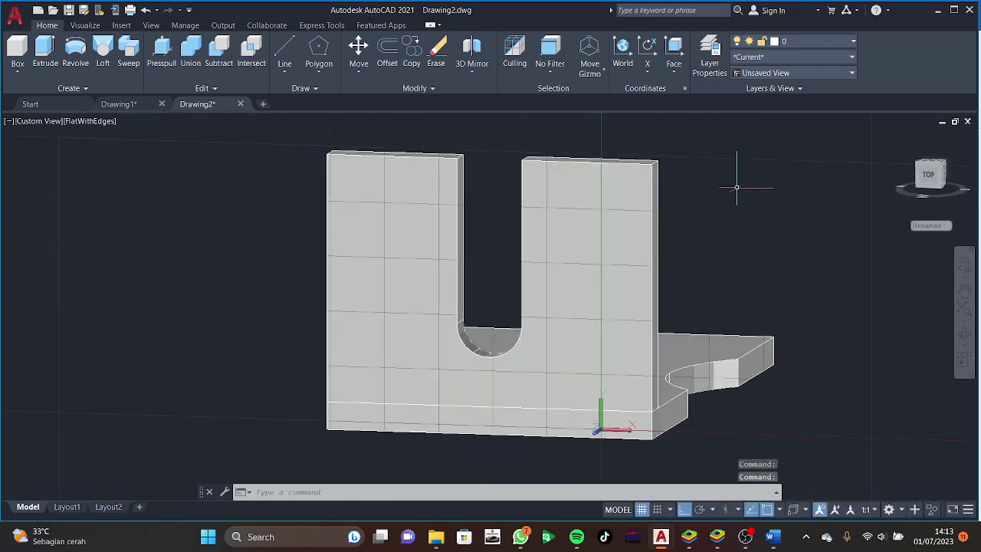
pyautogui.write('l')
# Draw a 30-unit vertical guide line starting 10 units along the wall, then begin another at 20.
pyautogui.press('Return')
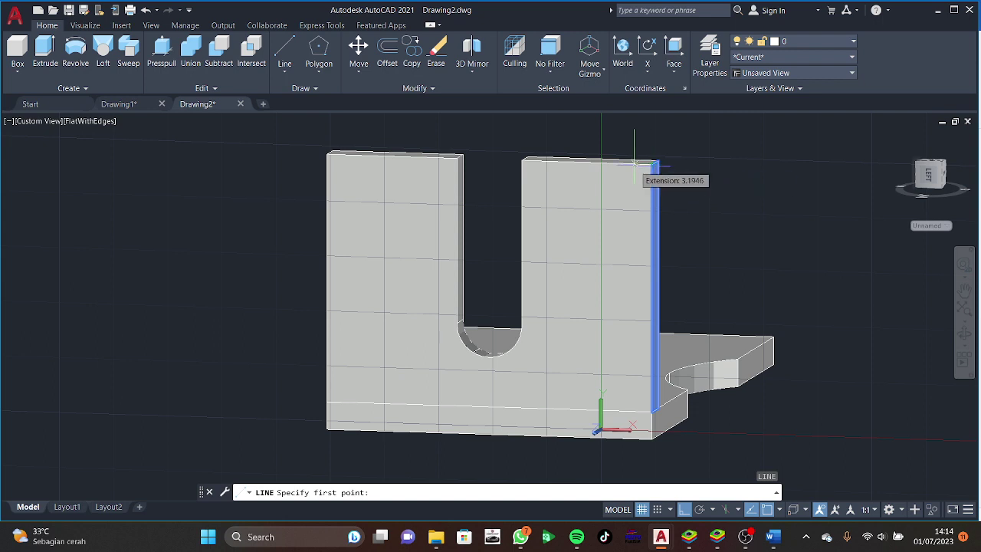
pyautogui.write('10')
pyautogui.press('Return')
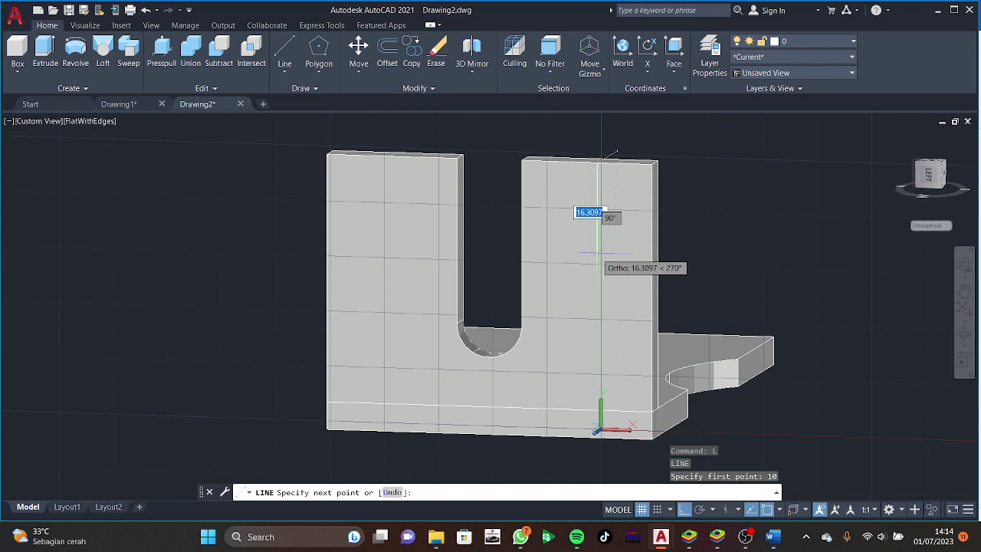
pyautogui.write('30')
pyautogui.press('Return')
pyautogui.press('Escape')
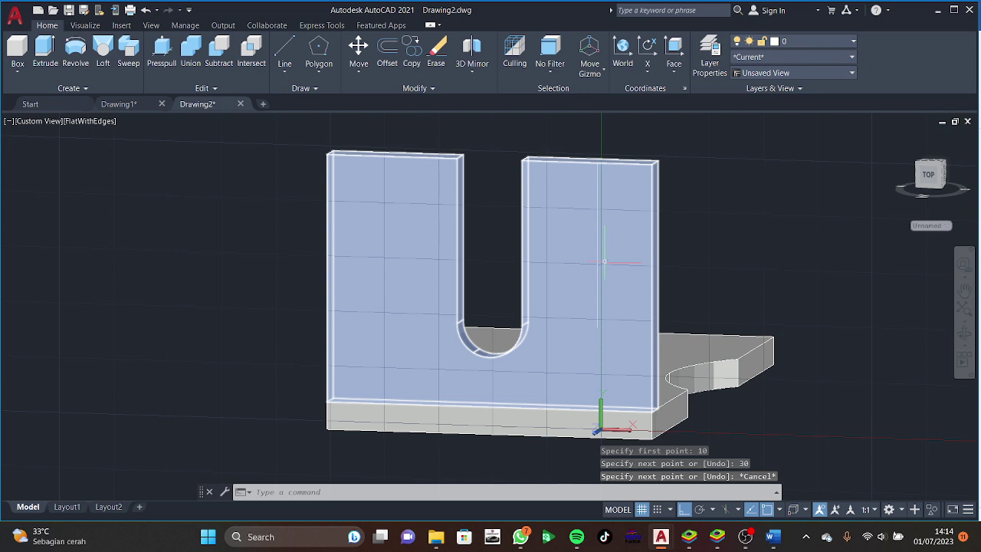
pyautogui.moveTo(625, 332)
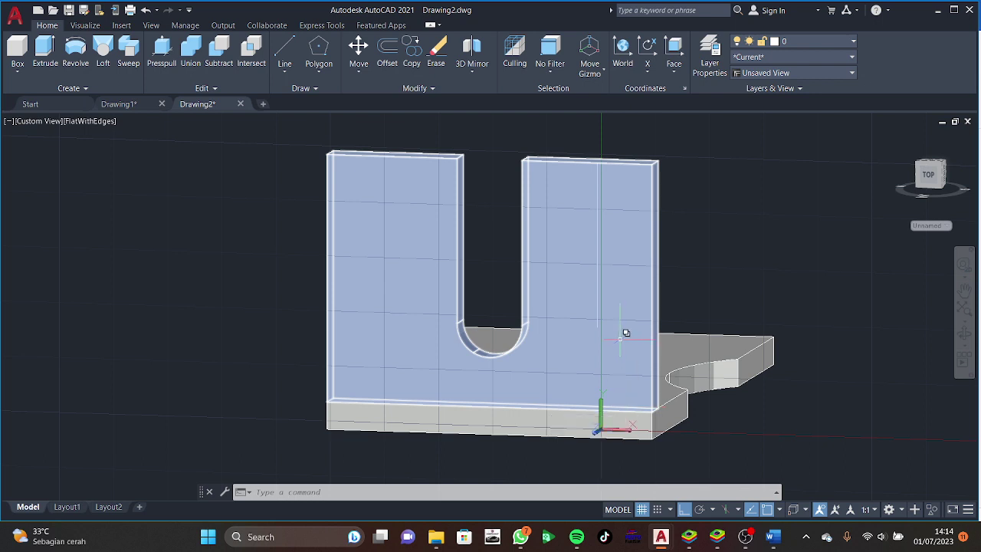
pyautogui.write('l')
pyautogui.press('Return')
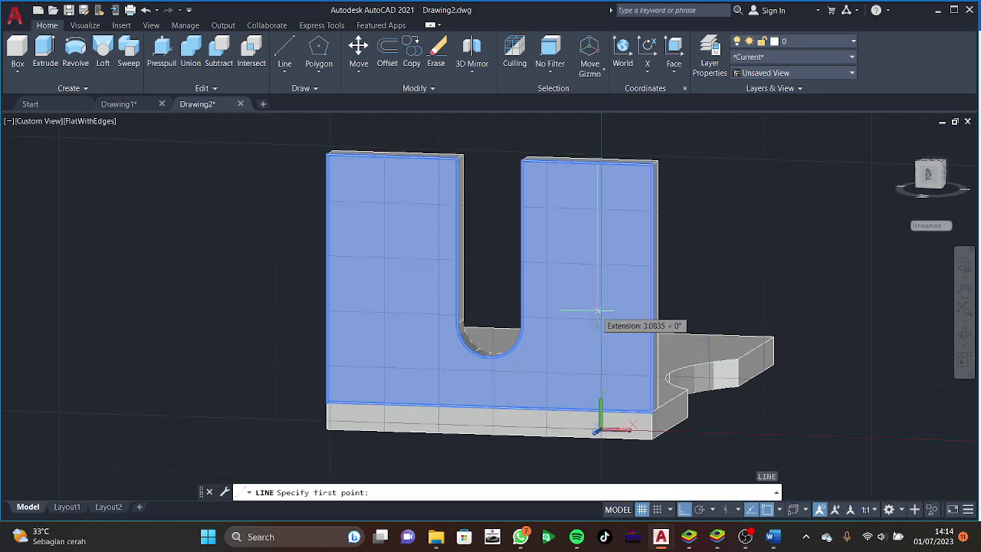
pyautogui.write('20')
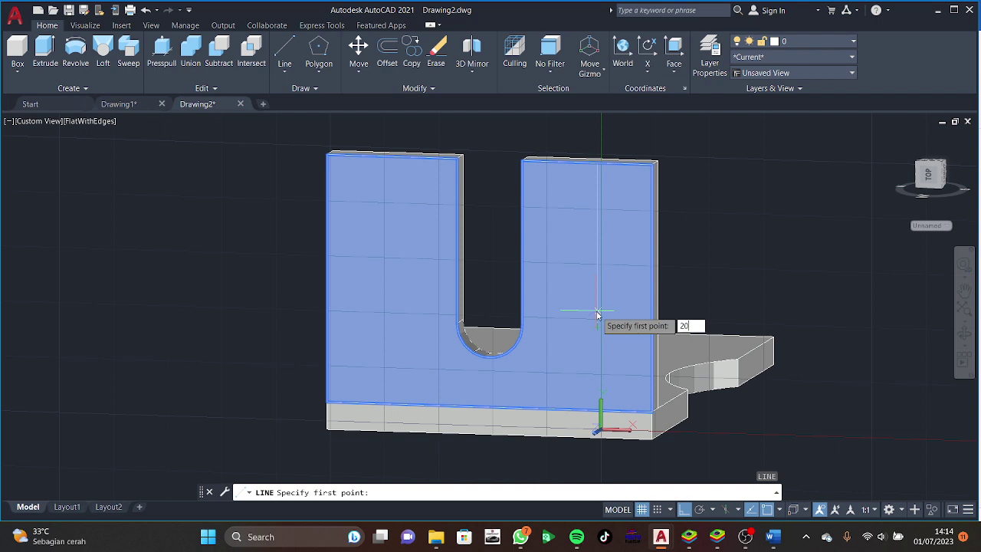
pyautogui.press('Return')
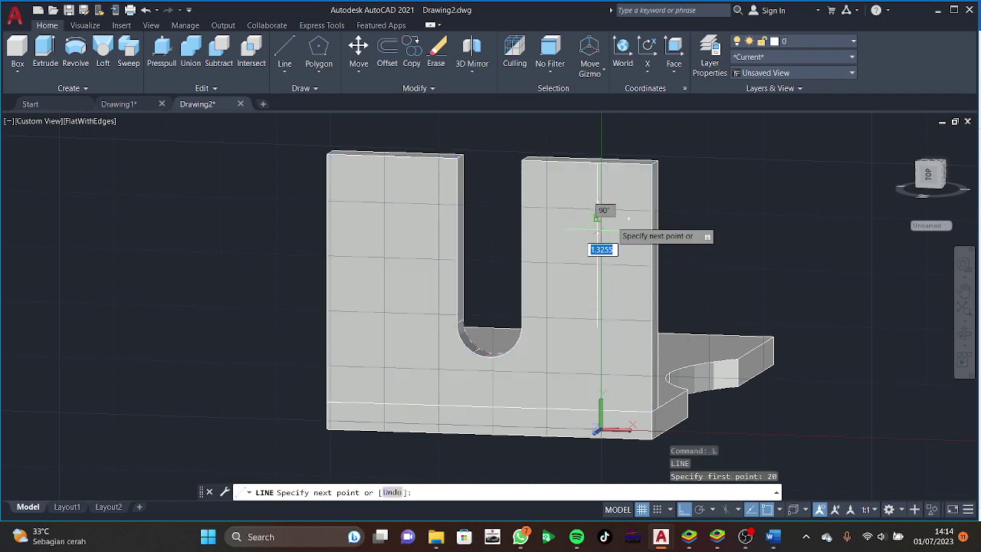
pyautogui.press('Escape')
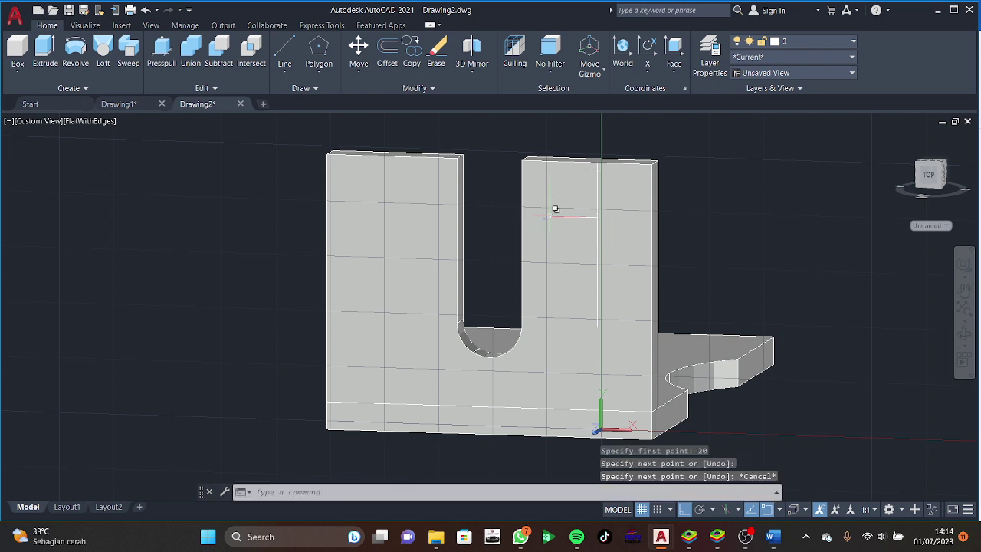
# Place two radius-3.15 circles on the right arm, one above the other.
pyautogui.write('c')
pyautogui.press('Return')
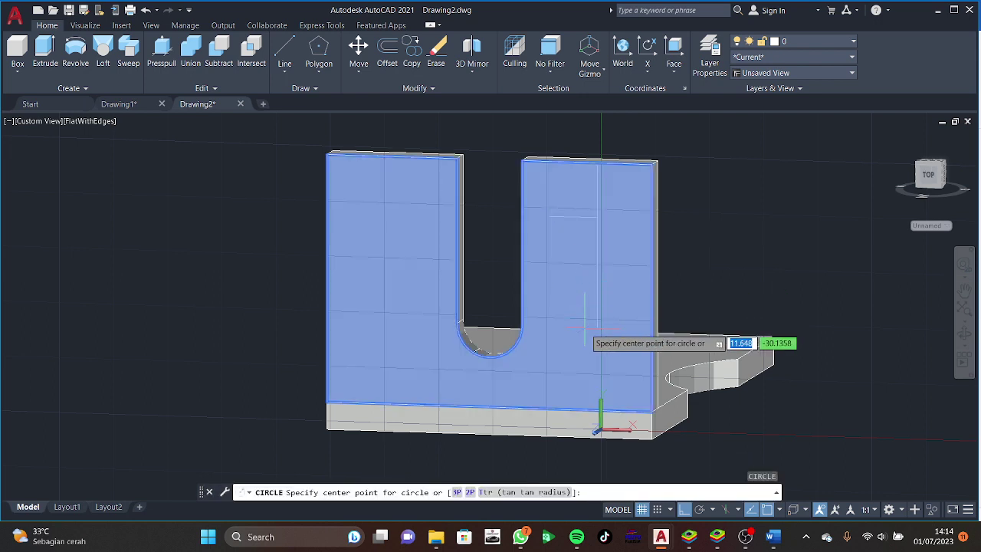
pyautogui.click(598, 327)
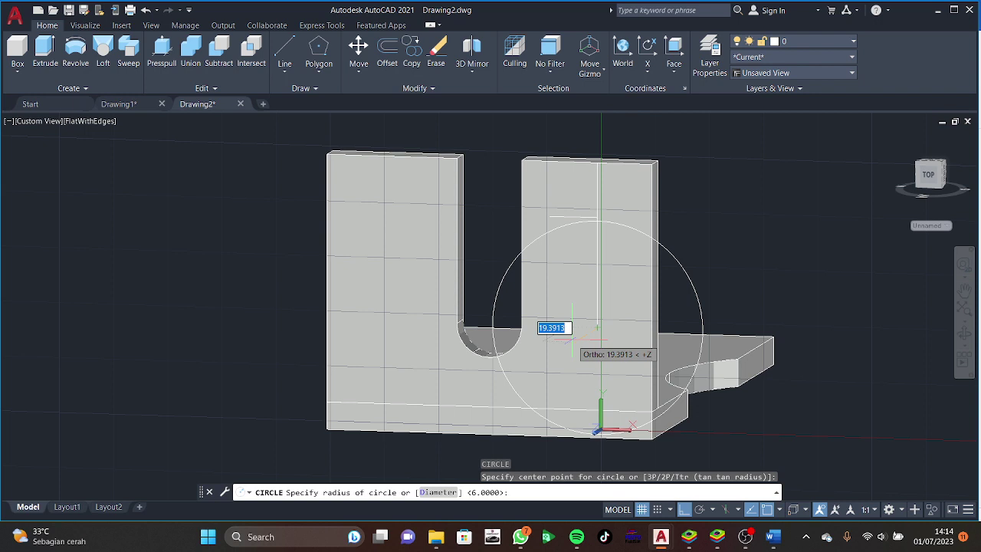
pyautogui.write('3.15')
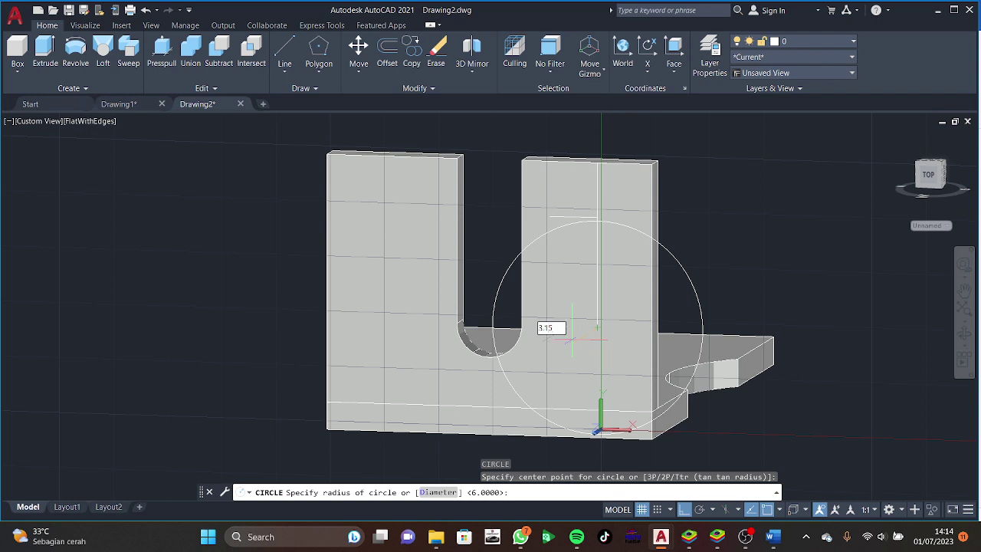
pyautogui.press('Return')
pyautogui.press('Return')
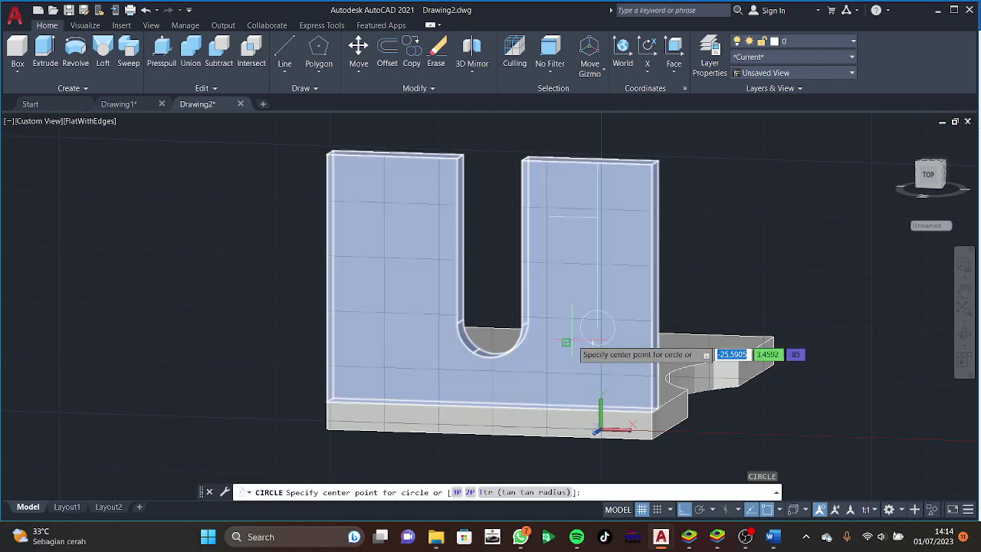
pyautogui.click(597, 218)
pyautogui.write('3')
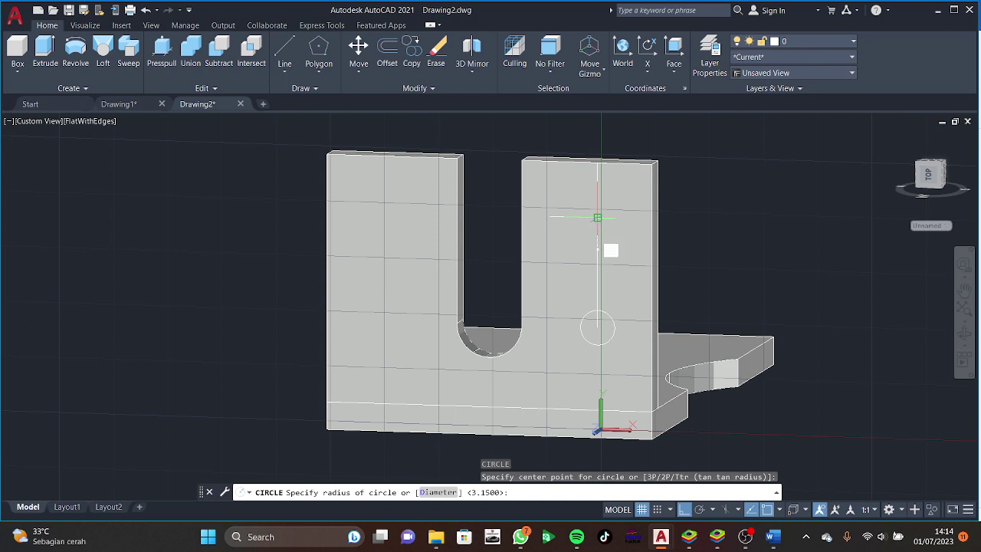
pyautogui.write('.15')
pyautogui.press('Return')
pyautogui.press('Escape')
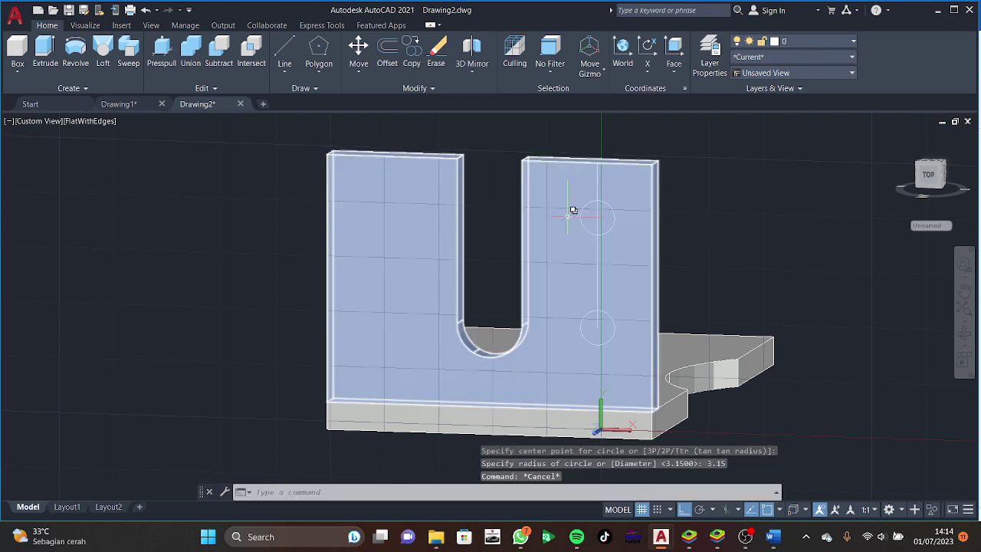
# Delete the vertical guide lines from the upright.
pyautogui.click(572, 210)
pyautogui.click(605, 278)
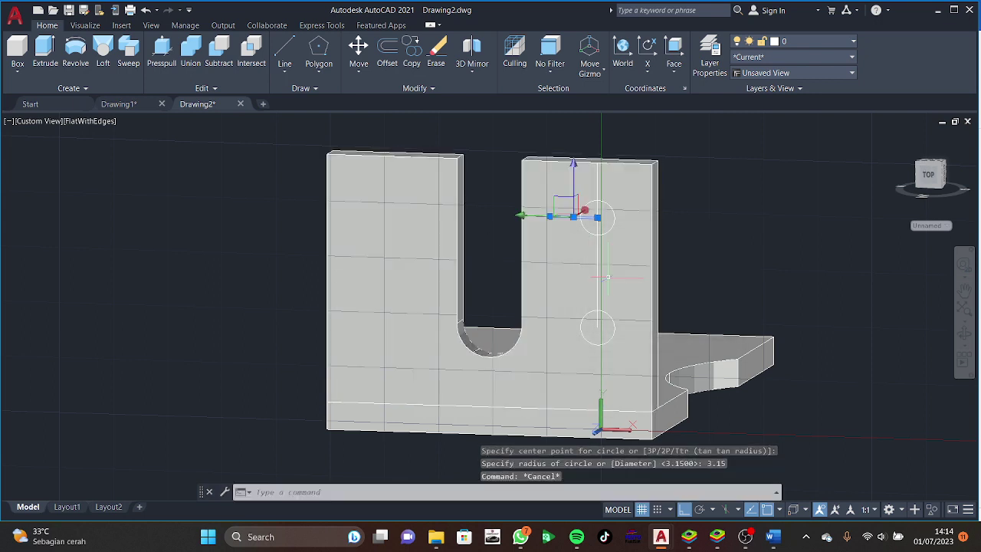
pyautogui.click(602, 258)
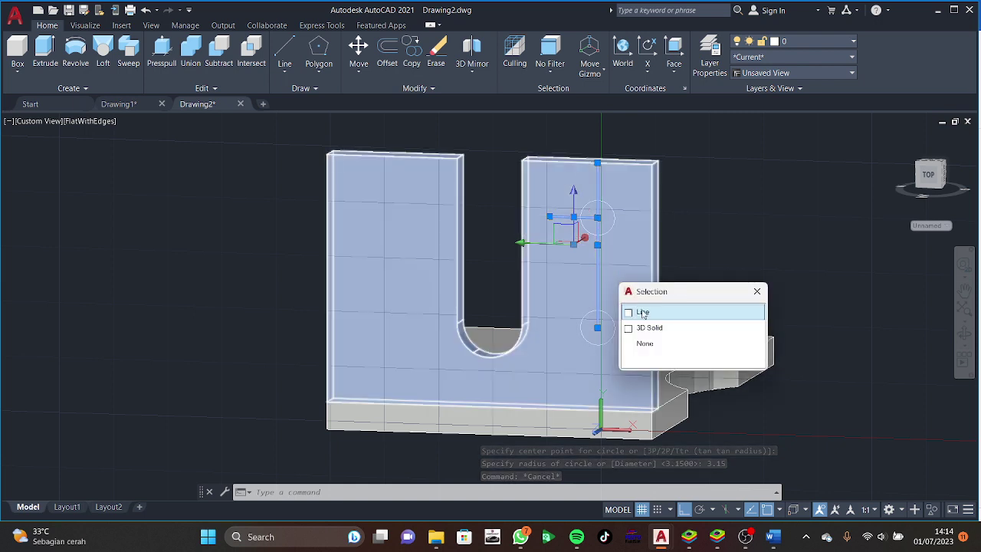
pyautogui.click(646, 306)
pyautogui.press('Delete')
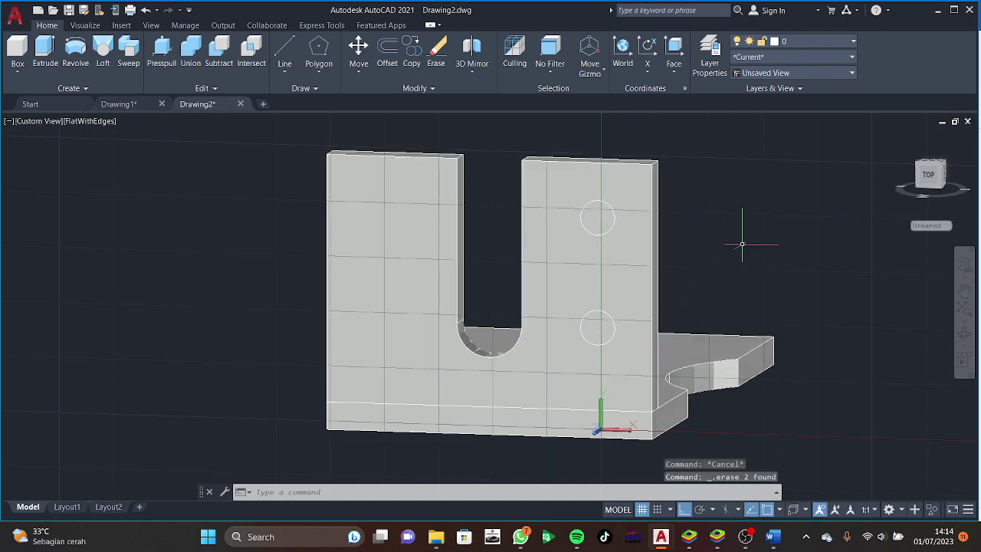
pyautogui.write('m')
# Mirror both circles across a vertical line through the slot centre, keeping the originals.
pyautogui.press('Return')
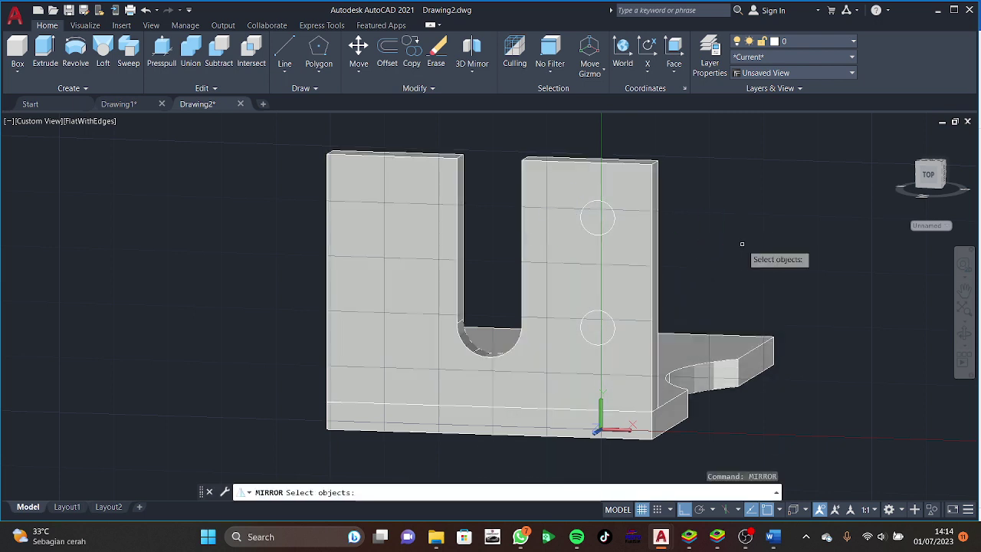
pyautogui.click(614, 217)
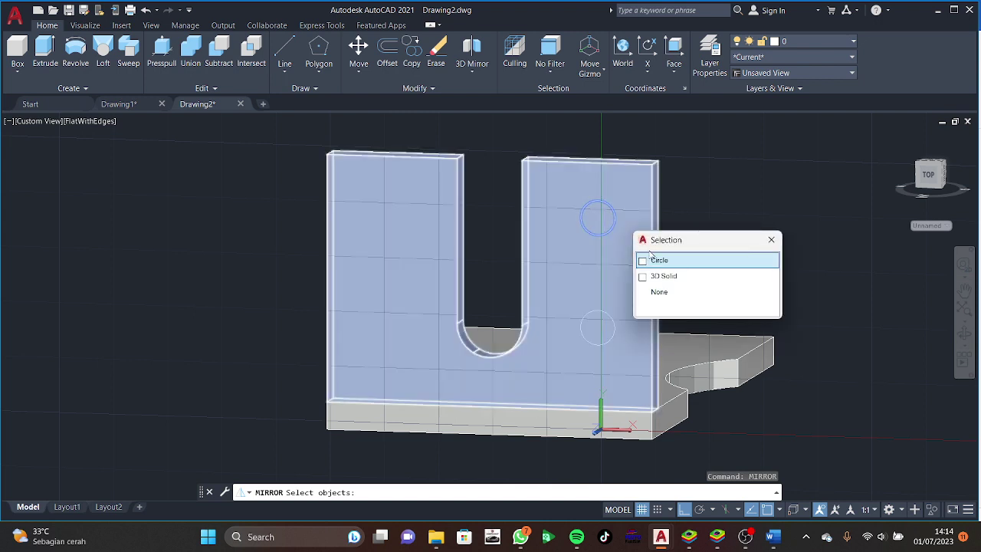
pyautogui.click(653, 261)
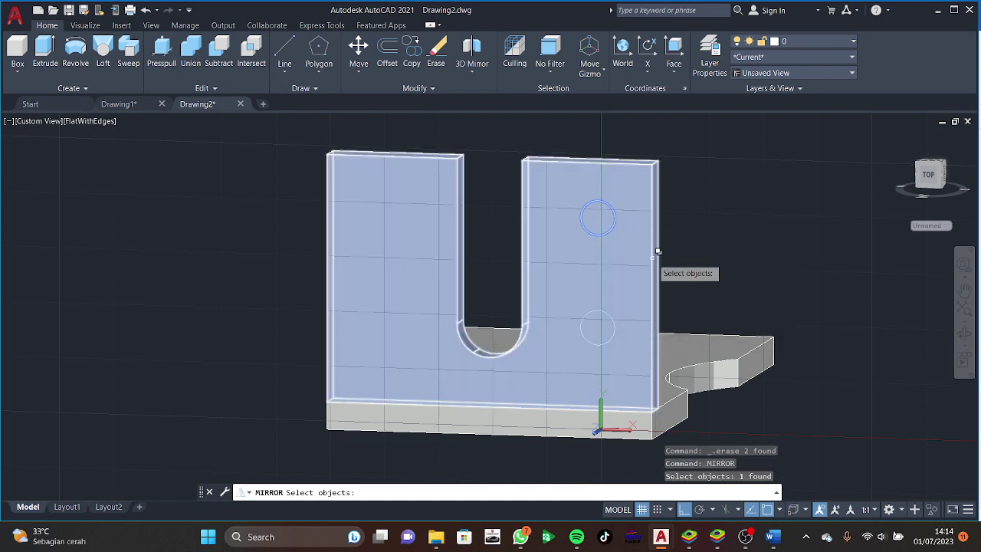
pyautogui.click(616, 328)
pyautogui.click(661, 370)
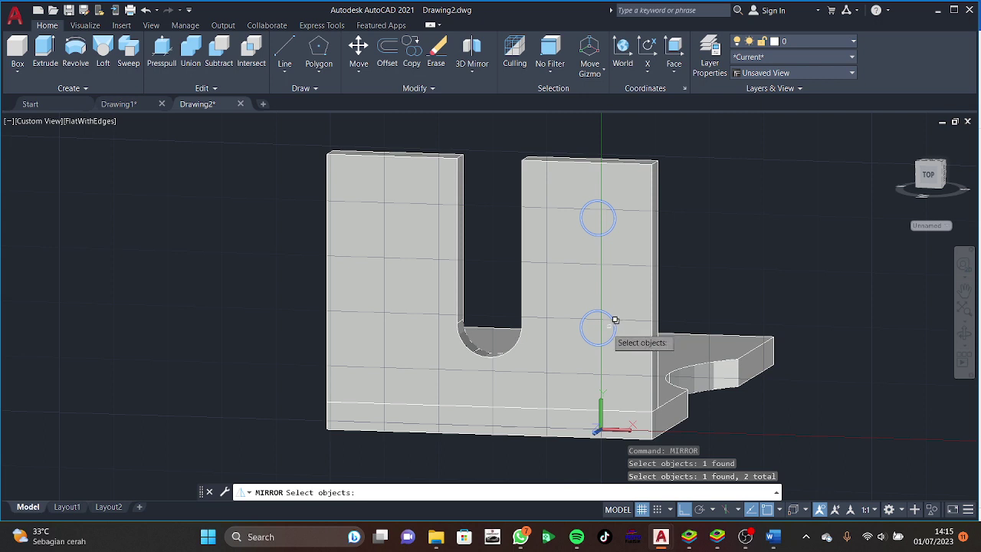
pyautogui.press('Return')
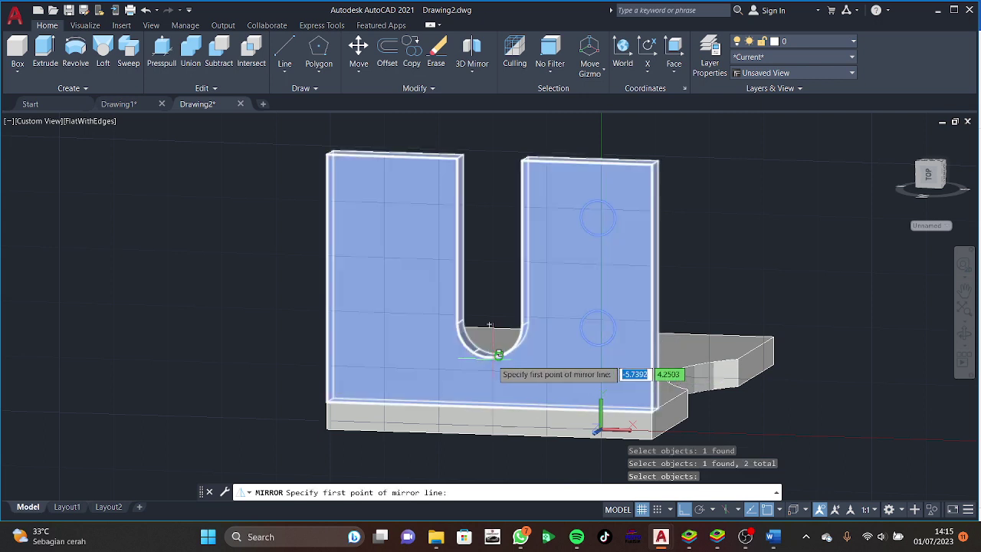
pyautogui.click(489, 400)
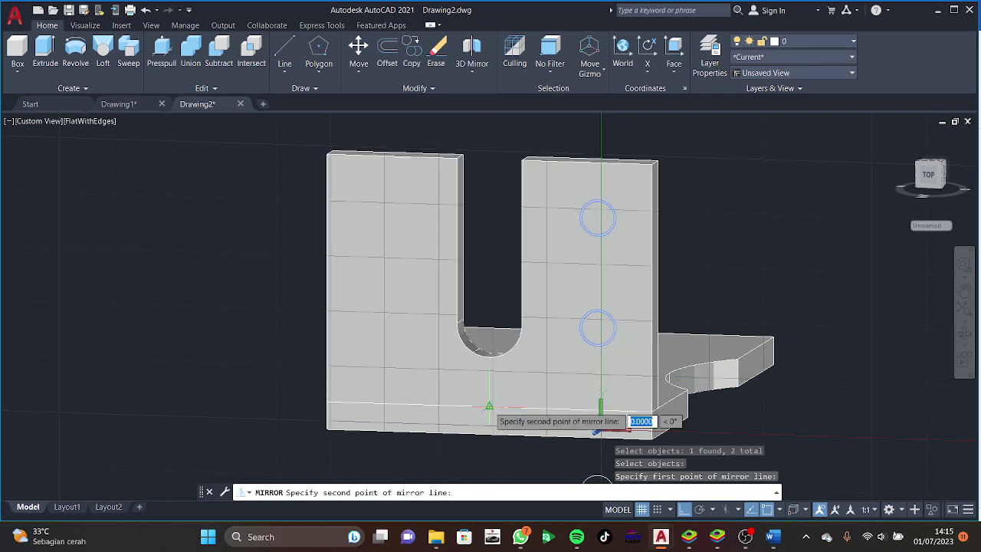
pyautogui.click(496, 242)
pyautogui.press('Return')
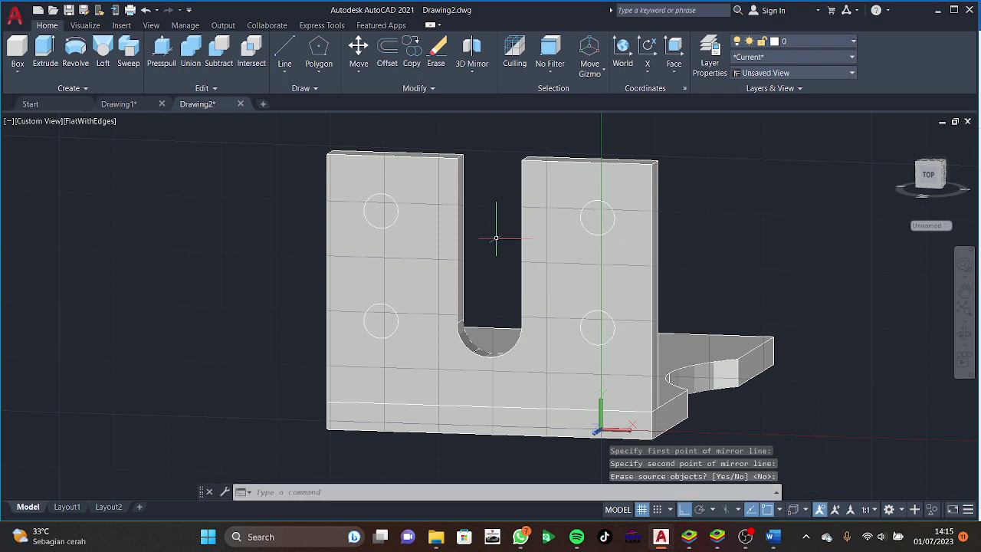
# Presspull all four circles through the upright plate as bolt holes, then orbit to the base plate.
pyautogui.click(161, 49)
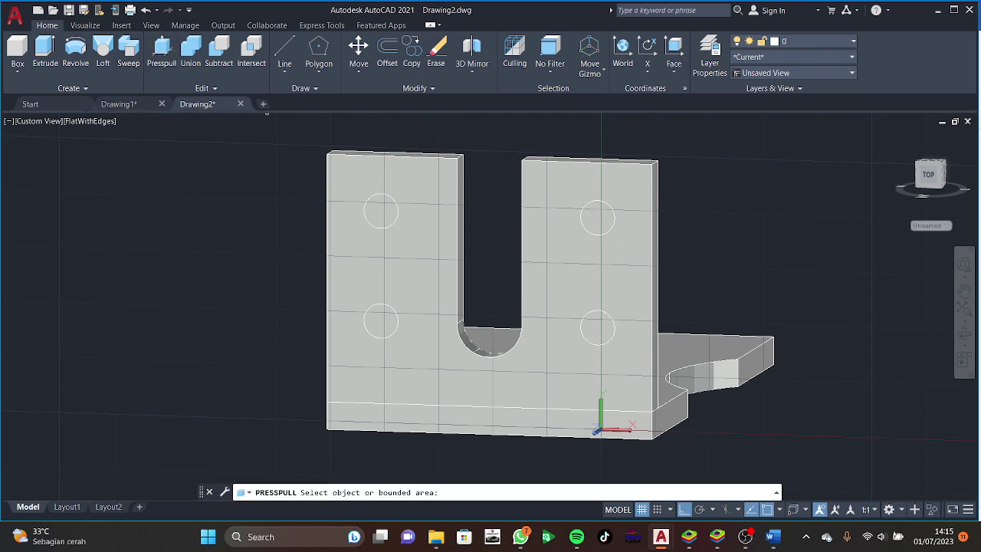
pyautogui.click(392, 210)
pyautogui.click(391, 153)
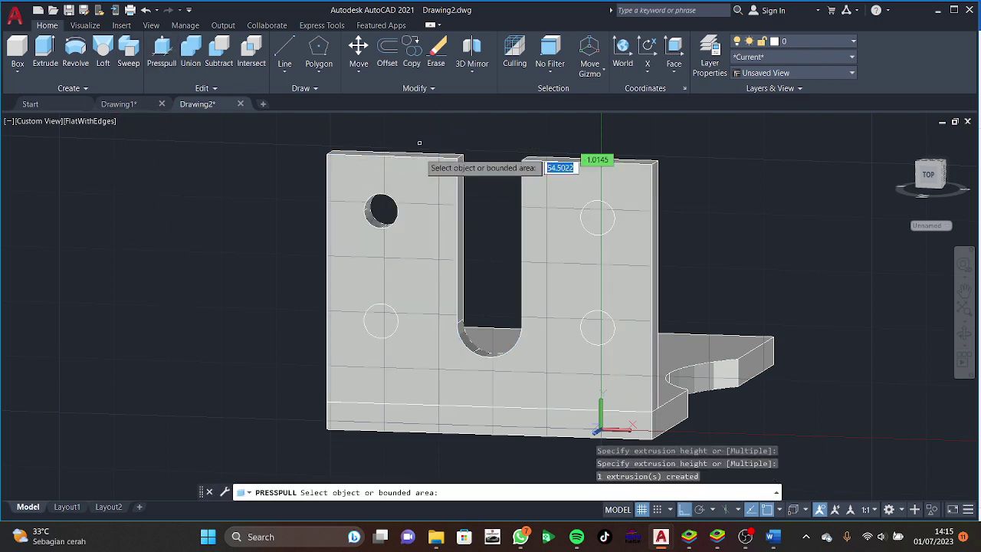
pyautogui.click(383, 320)
pyautogui.click(598, 192)
pyautogui.click(597, 218)
pyautogui.click(617, 265)
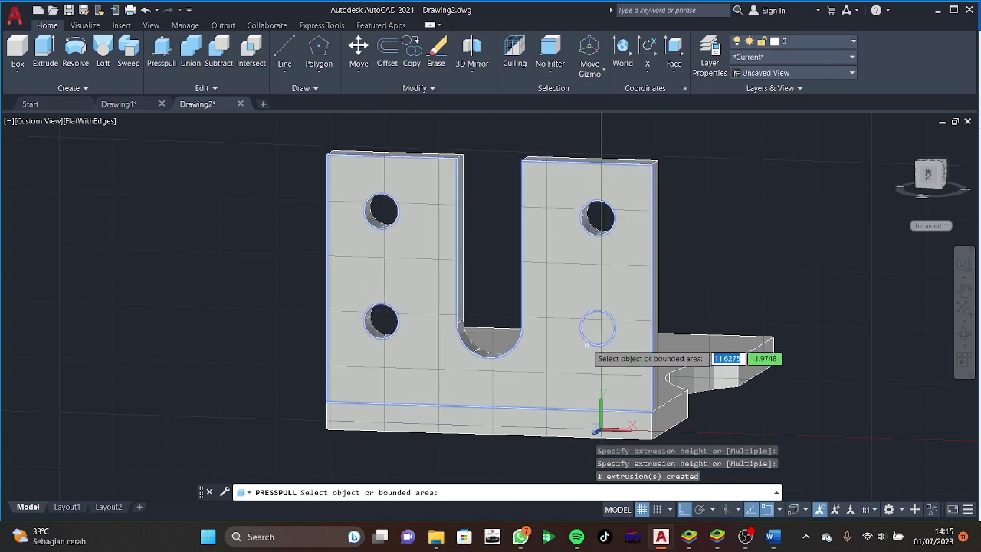
pyautogui.click(597, 328)
pyautogui.click(675, 253)
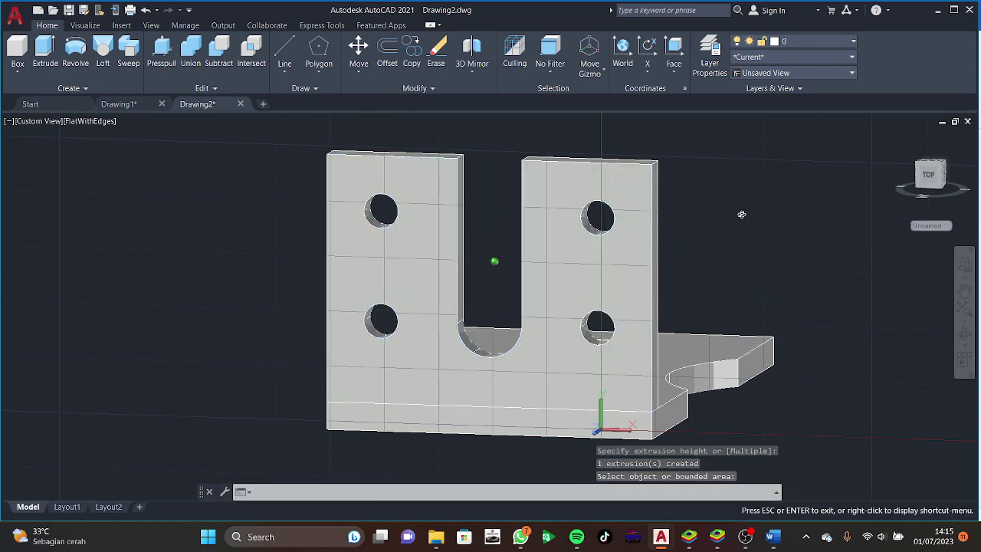
pyautogui.moveTo(741, 213)
pyautogui.keyDown('shift'); pyautogui.mouseDown(button='middle')
pyautogui.moveTo(536, 224)
pyautogui.moveTo(586, 289)
pyautogui.mouseUp(button='middle'); pyautogui.keyUp('shift')
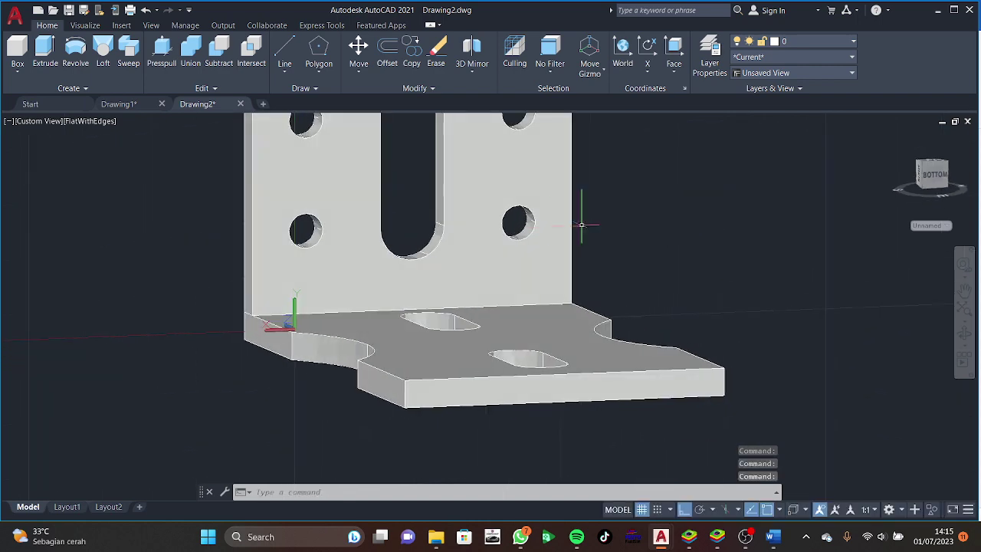
pyautogui.keyDown('shift'); pyautogui.moveTo(580, 213); pyautogui.dragTo(586, 255, button='middle'); pyautogui.keyUp('shift')
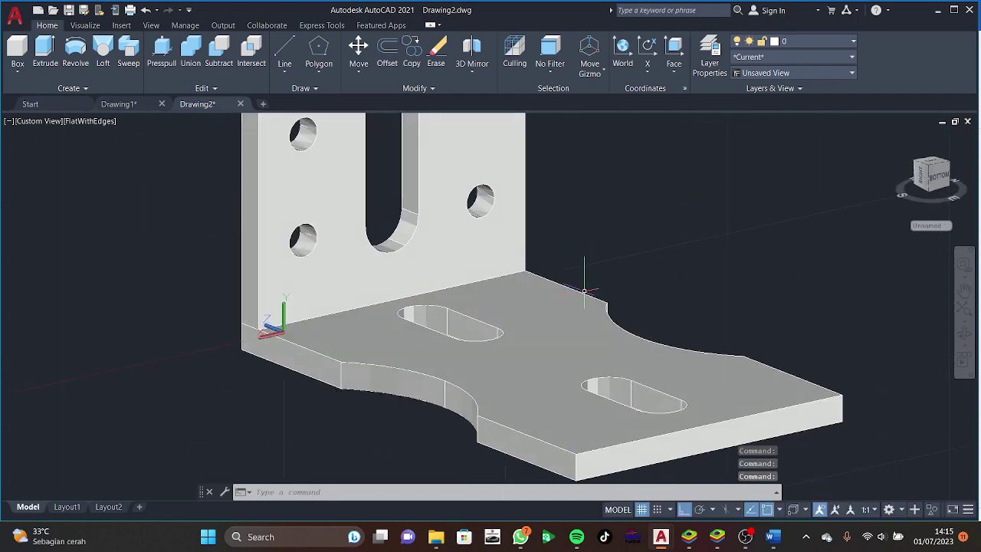
# Draw lines from the base plate's front corner: 25 up, 60 along the edge, 25 down.
pyautogui.write('l')
pyautogui.press('Return')
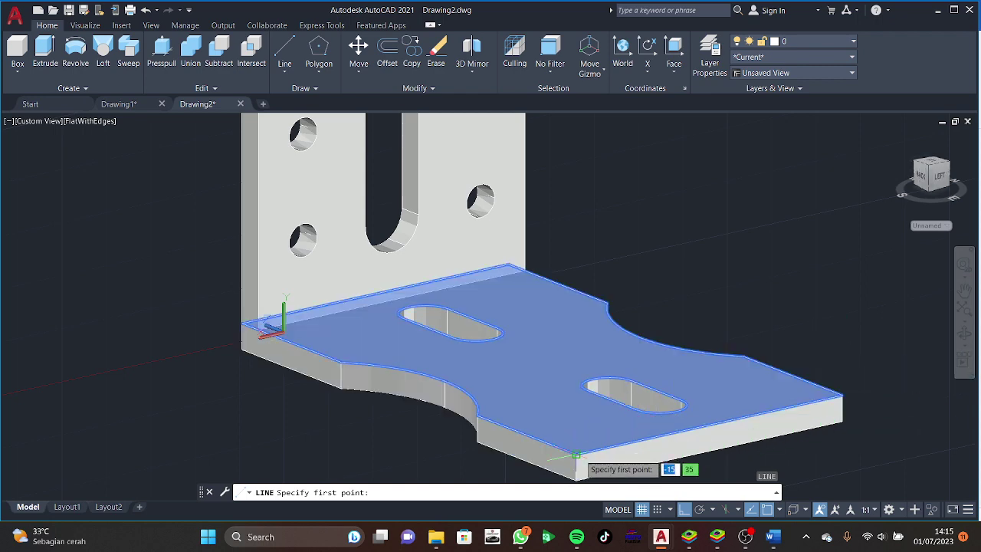
pyautogui.click(576, 455)
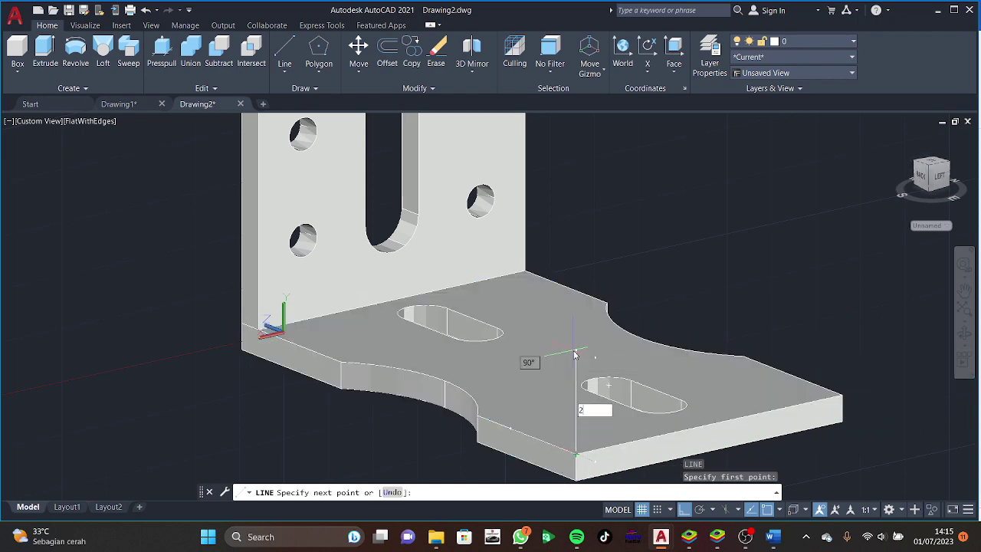
pyautogui.write('25')
pyautogui.press('Return')
pyautogui.write('60')
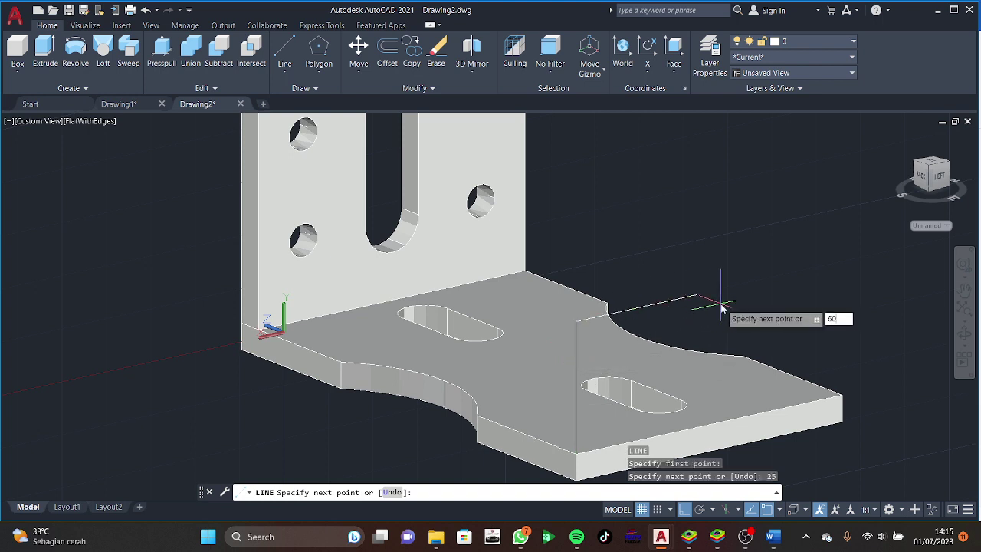
pyautogui.press('Return')
pyautogui.write('25')
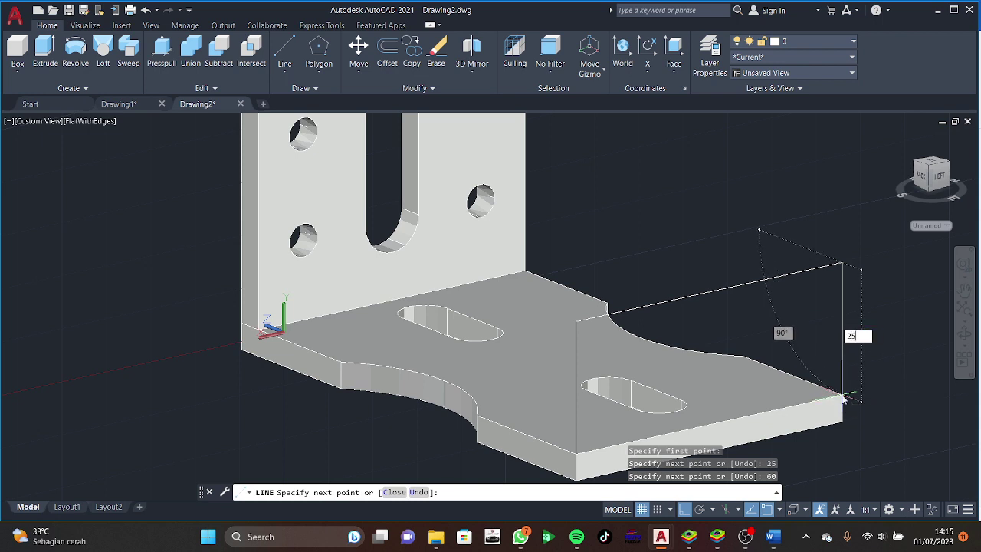
pyautogui.press('Return')
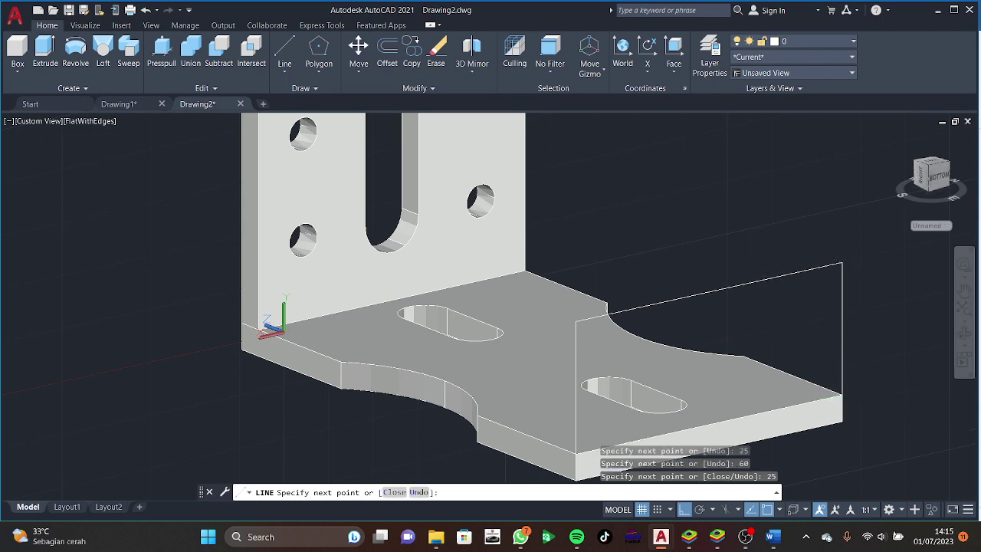
pyautogui.press('Return')
# Delete the slanted helper line near the disc outline.
pyautogui.write('c')
pyautogui.press('Return')
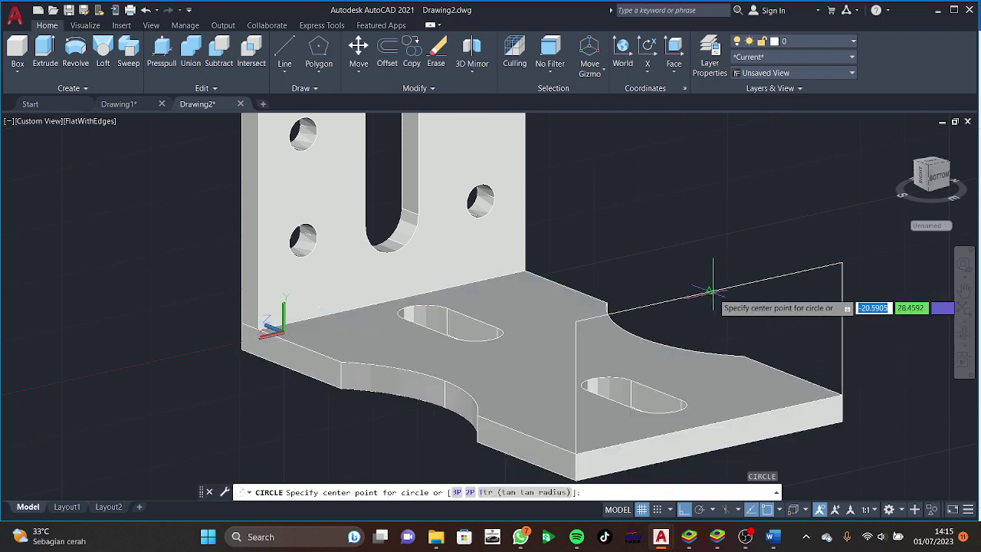
pyautogui.click(709, 292)
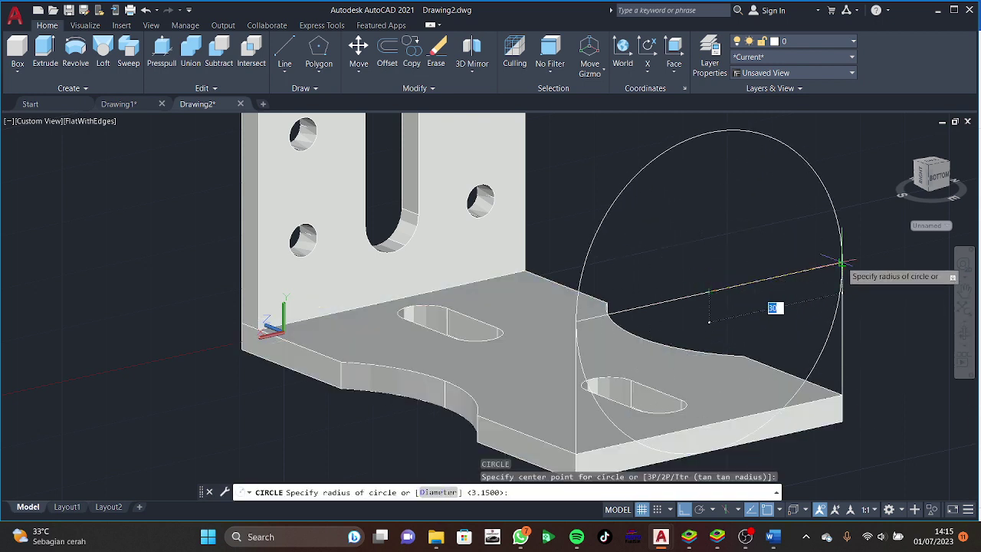
pyautogui.press('Escape')
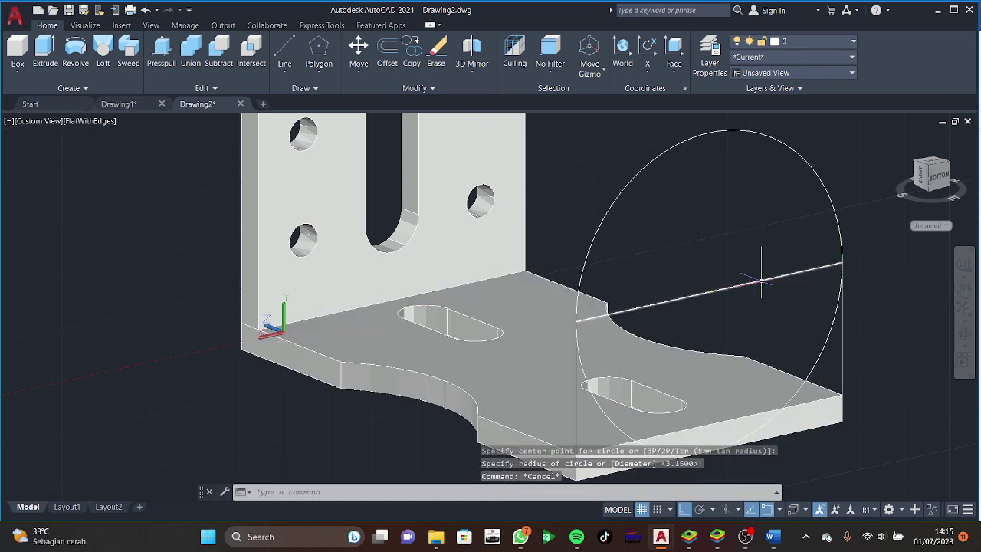
pyautogui.click(761, 281)
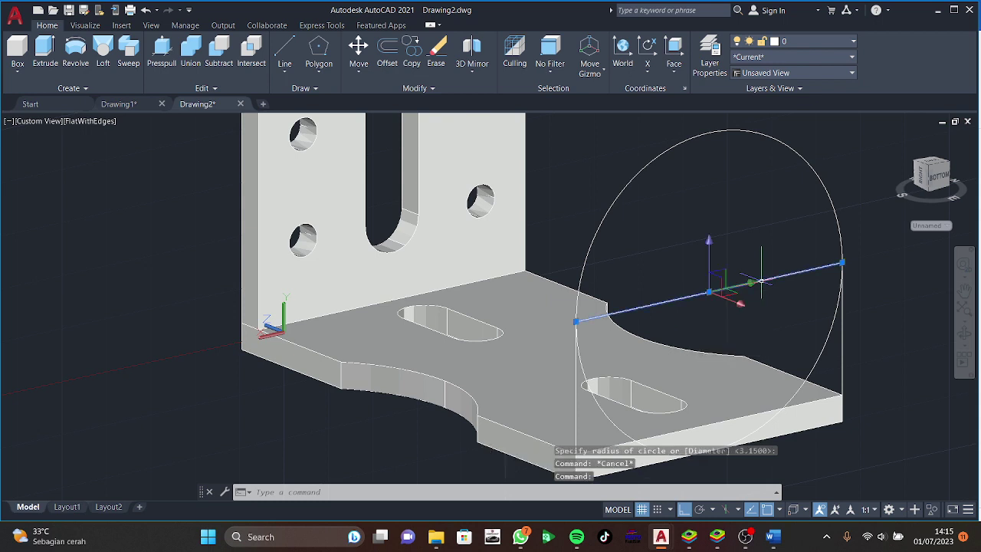
pyautogui.press('Delete')
# Draw radius 10 and 20 circles at the disc centre, plus a radius-2.8 circle atop the 20 circle.
pyautogui.write('c')
pyautogui.press('Return')
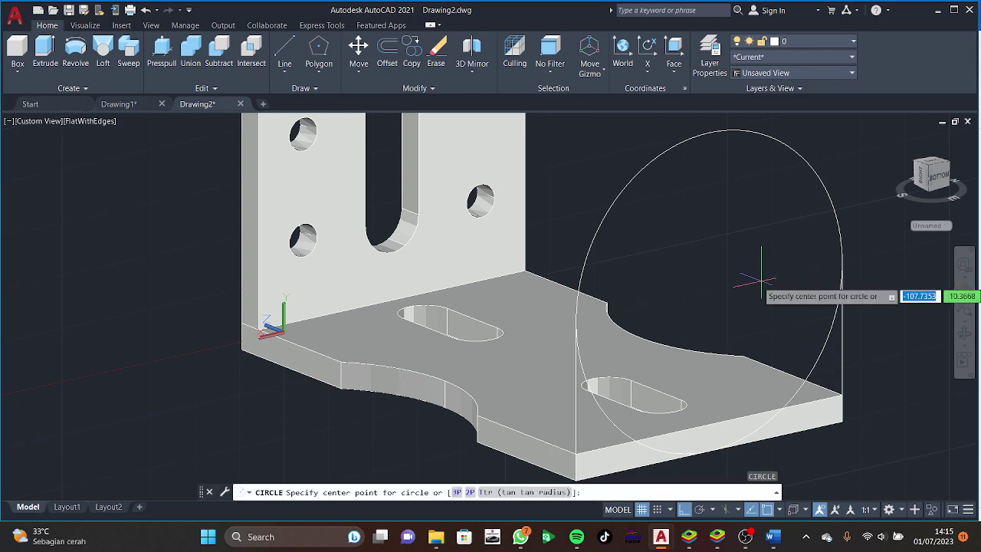
pyautogui.click(709, 291)
pyautogui.write('10')
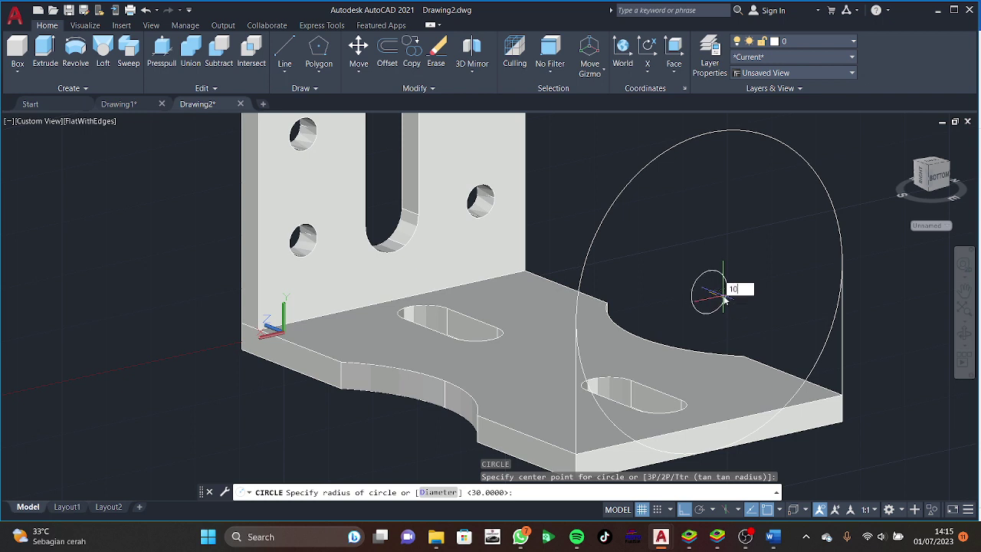
pyautogui.press('Return')
pyautogui.press('Return')
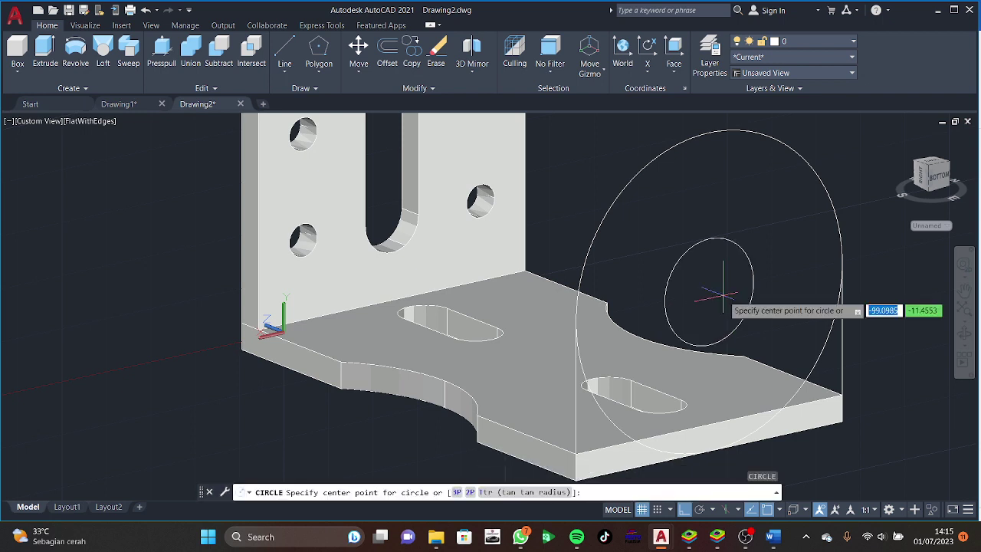
pyautogui.click(709, 291)
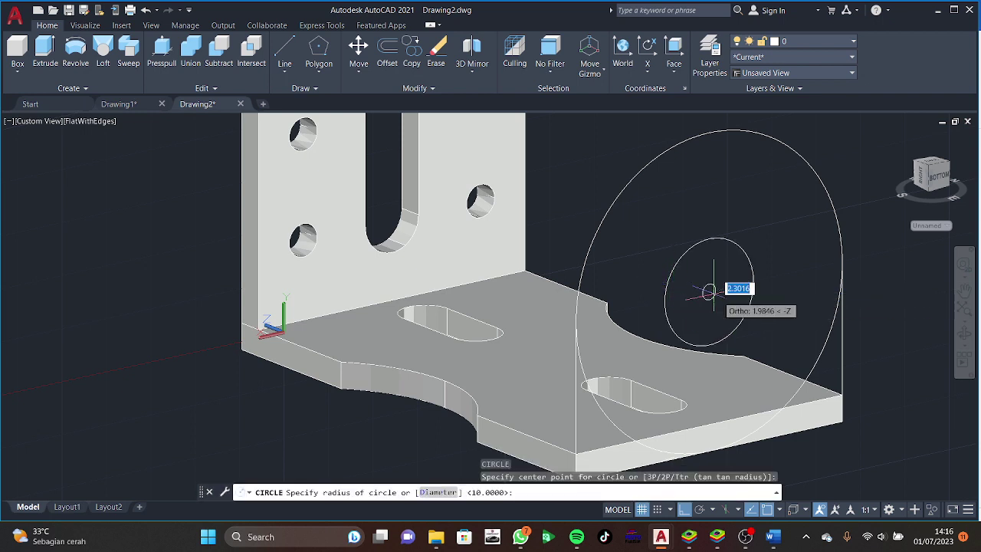
pyautogui.write('20')
pyautogui.press('Return')
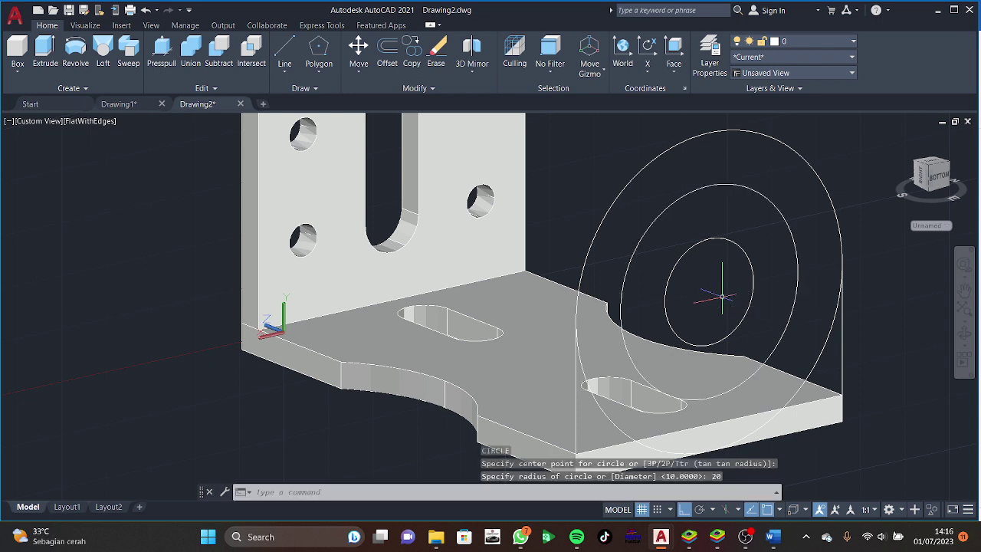
pyautogui.press('Return')
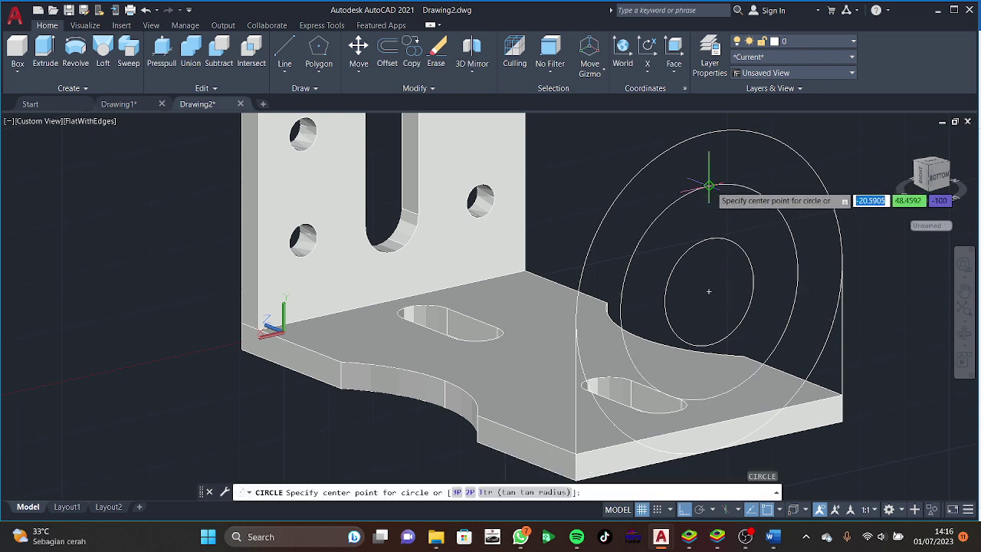
pyautogui.click(709, 187)
pyautogui.write('2.8')
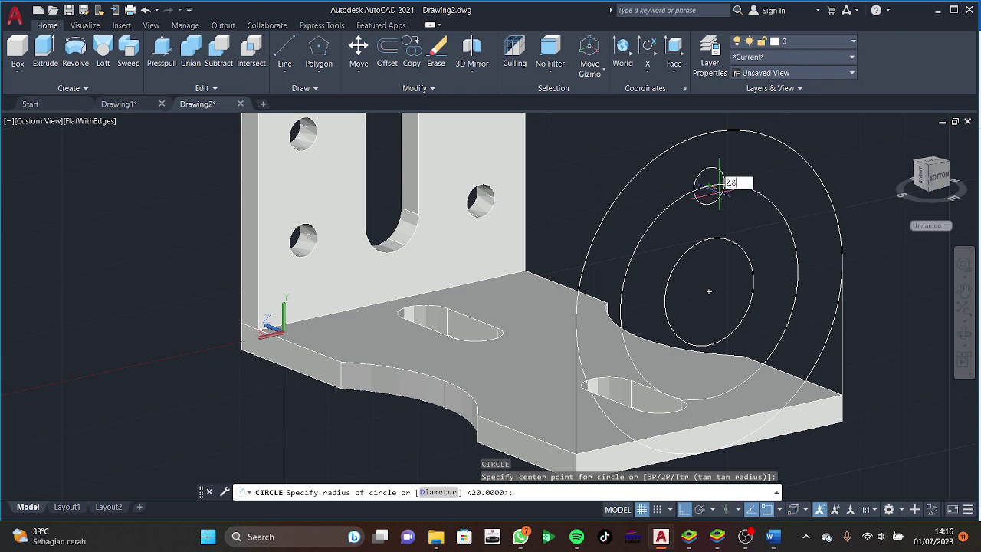
pyautogui.press('Return')
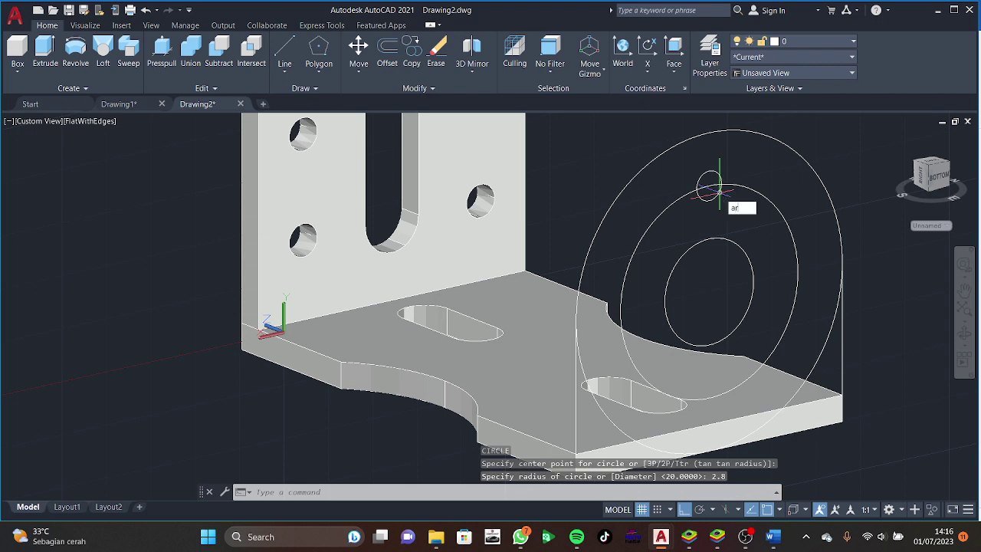
pyautogui.press('Return')
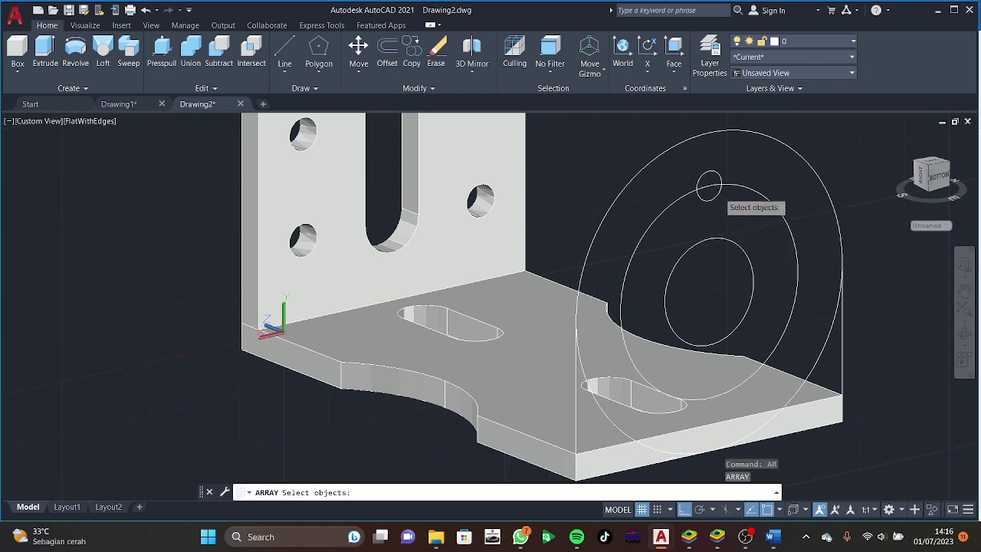
# Polar-array the radius-2.8 circle into 8 copies around the disc centre.
pyautogui.click(718, 192)
pyautogui.press('Return')
pyautogui.press('Return')
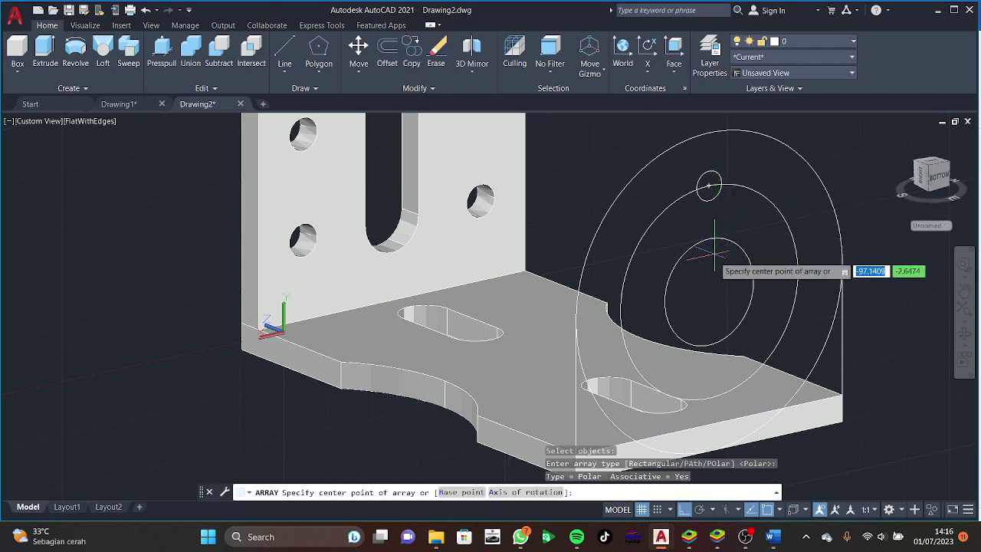
pyautogui.click(709, 292)
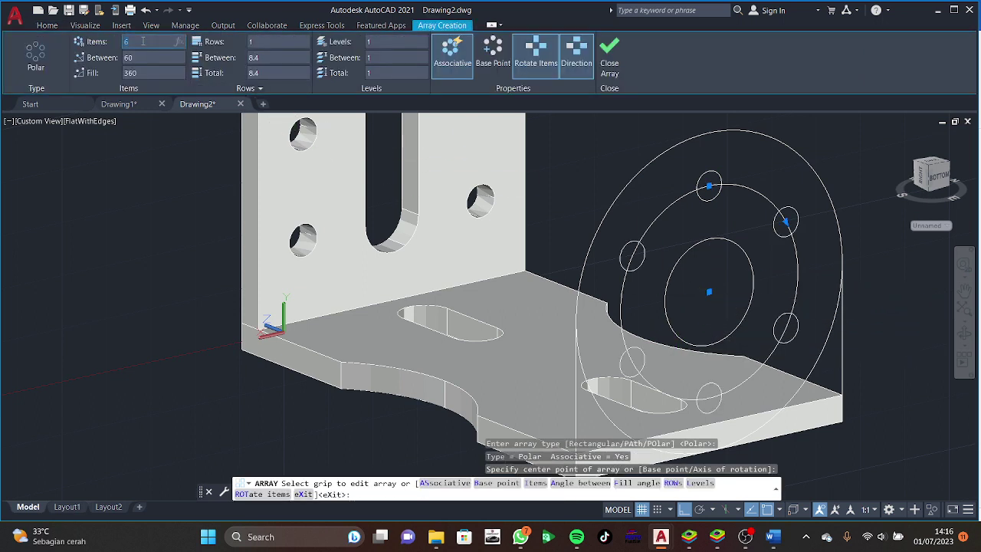
pyautogui.write('8')
pyautogui.press('Return')
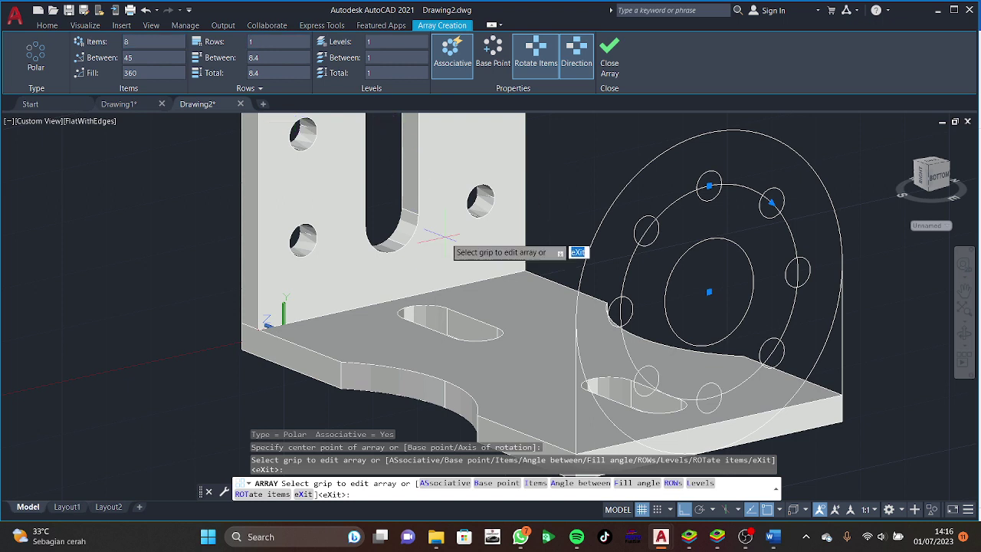
pyautogui.press('Return')
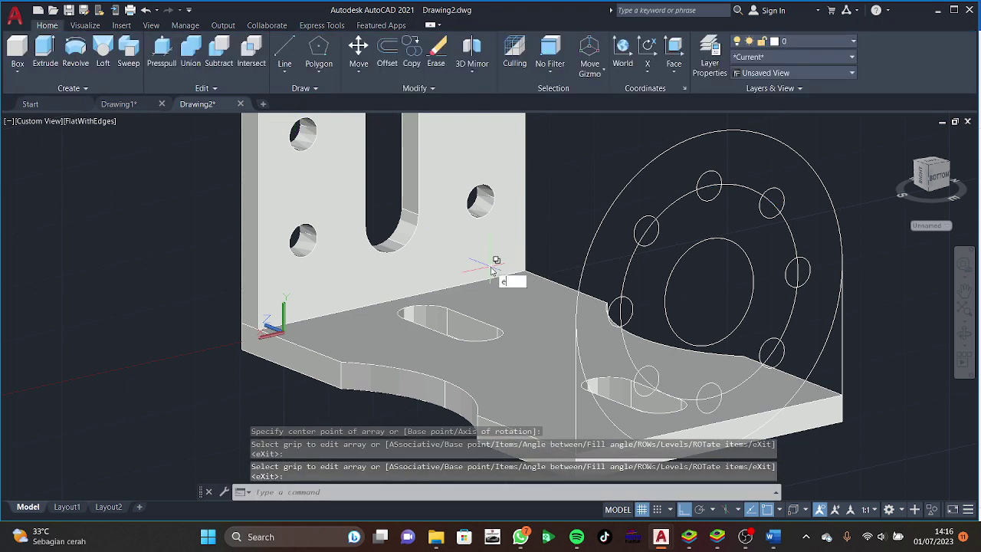
# Explode the circular array into separate small circles.
pyautogui.write('x')
pyautogui.press('Return')
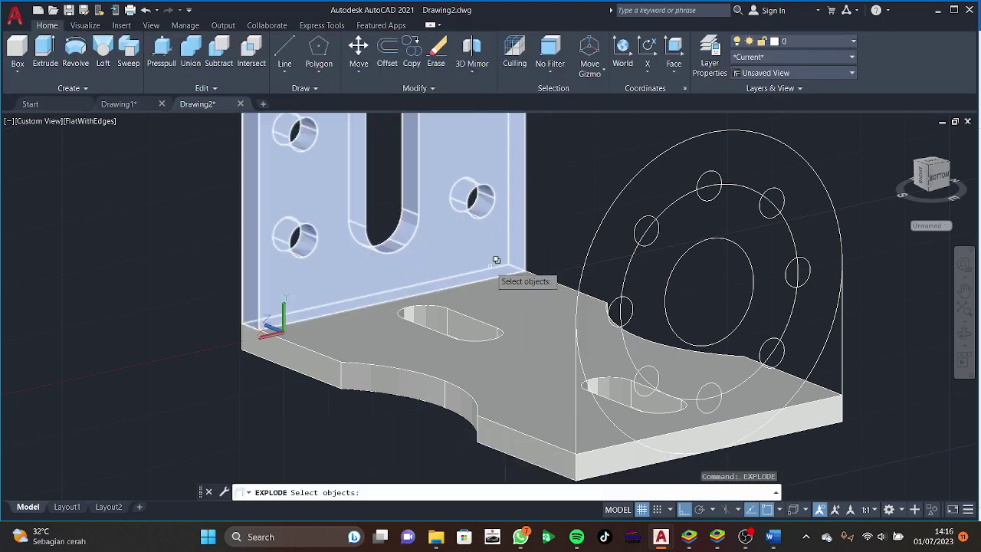
pyautogui.click(639, 219)
pyautogui.press('Return')
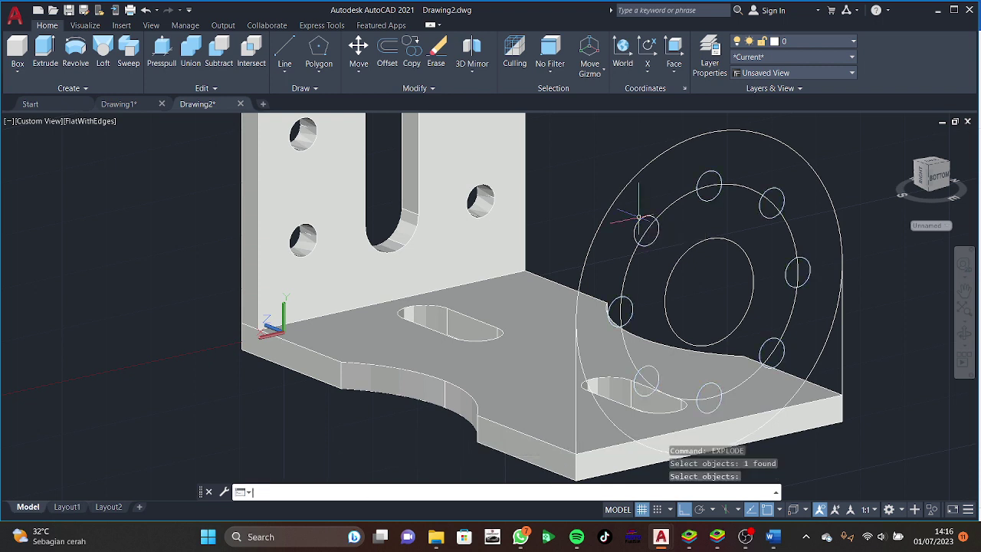
# Delete four alternate small circles (top, right, bottom, left) and the radius-20 circle.
pyautogui.click(718, 175)
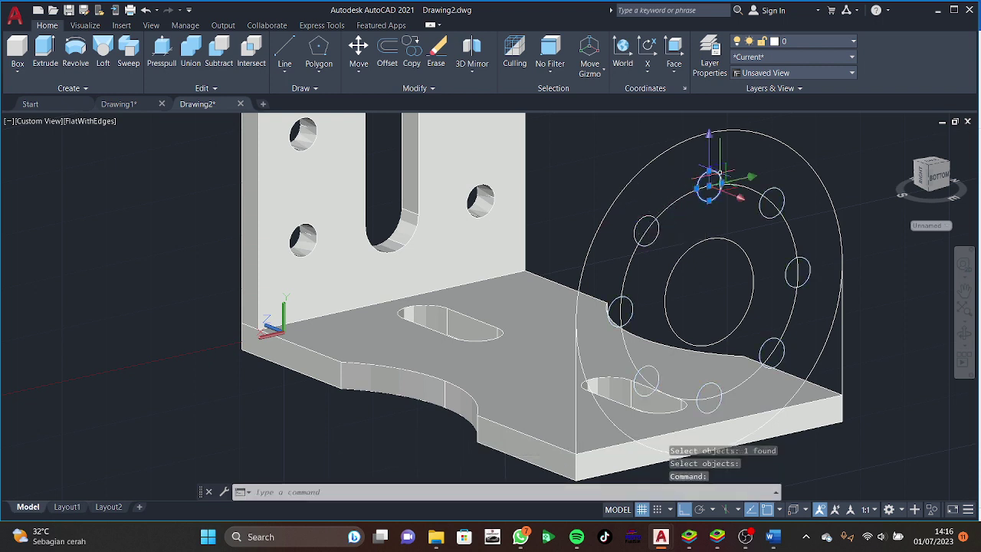
pyautogui.click(797, 272)
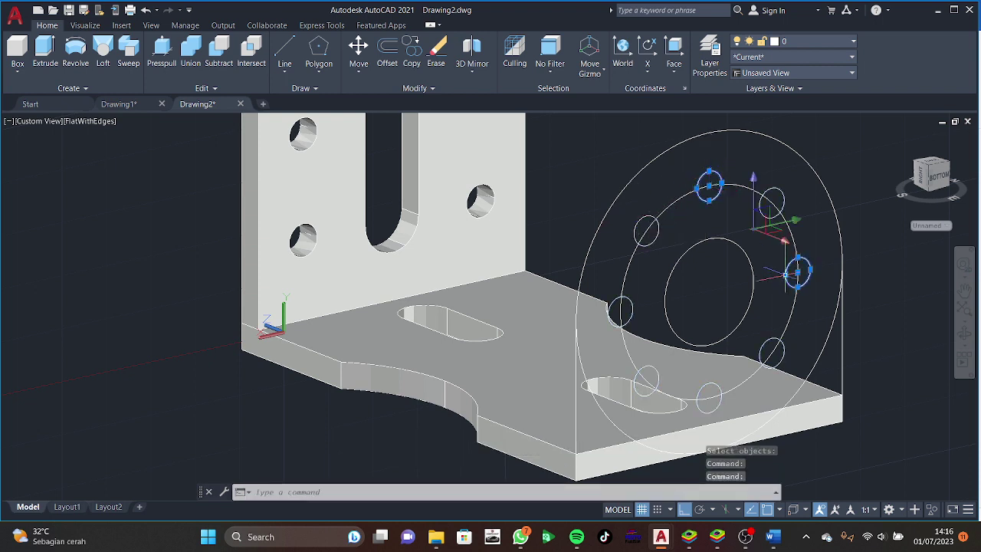
pyautogui.click(709, 391)
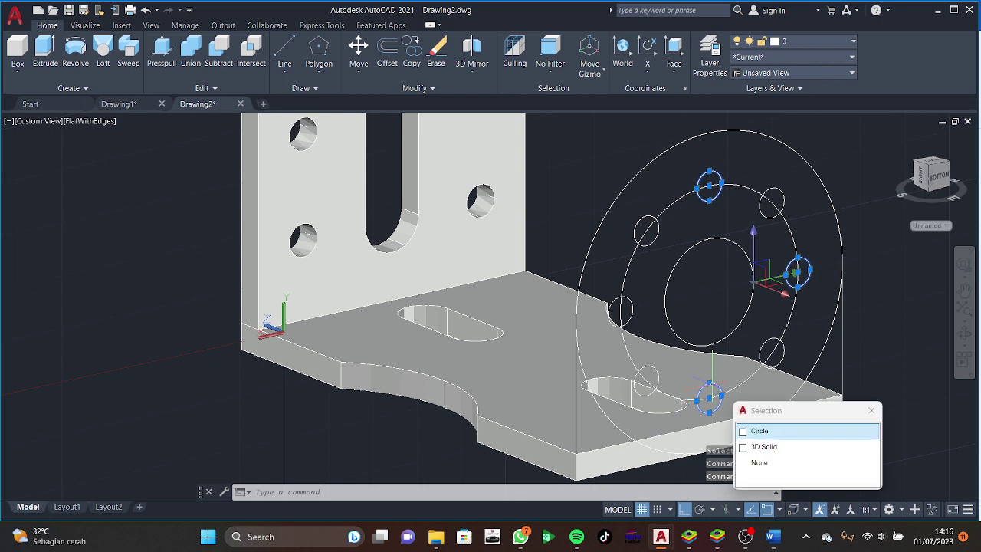
pyautogui.click(634, 308)
pyautogui.press('Delete')
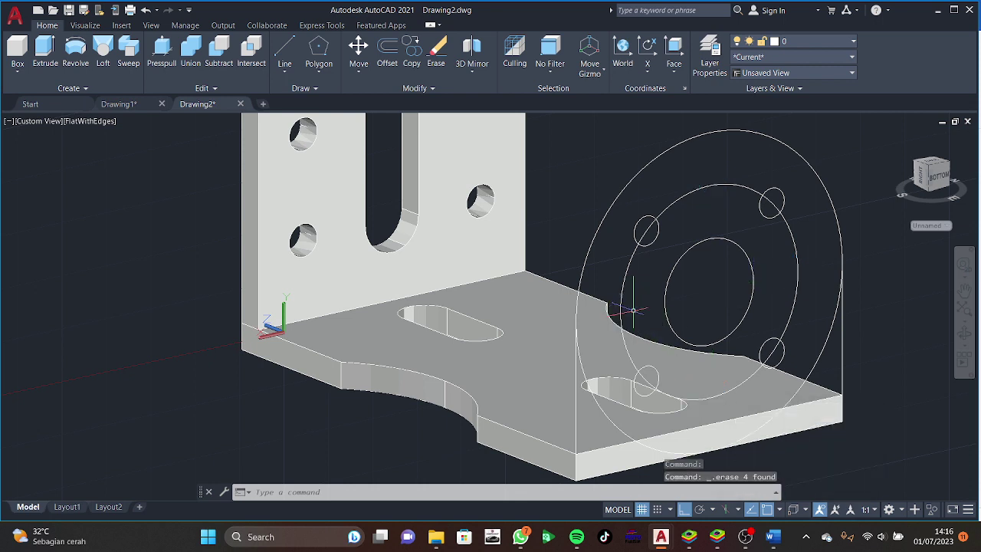
pyautogui.click(623, 292)
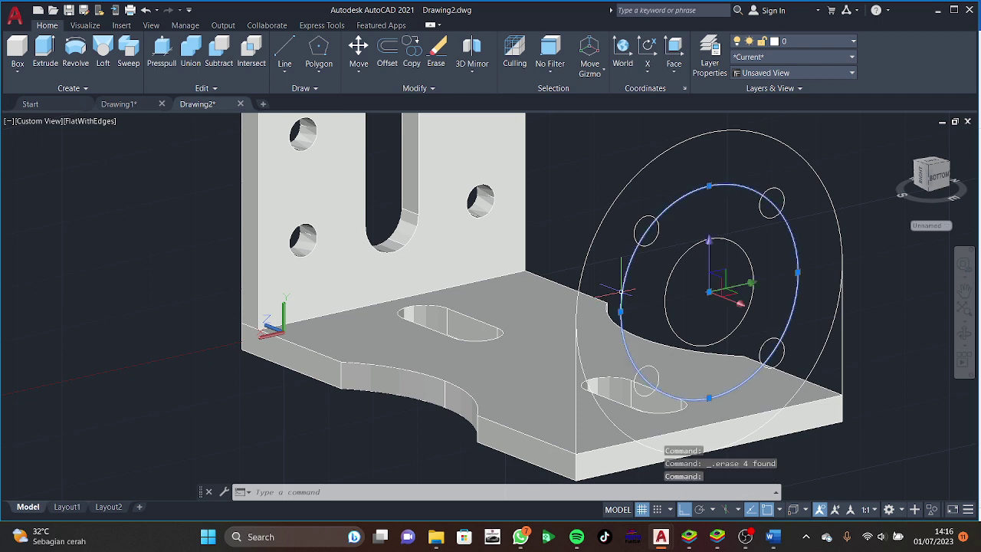
pyautogui.press('Delete')
pyautogui.write('pre')
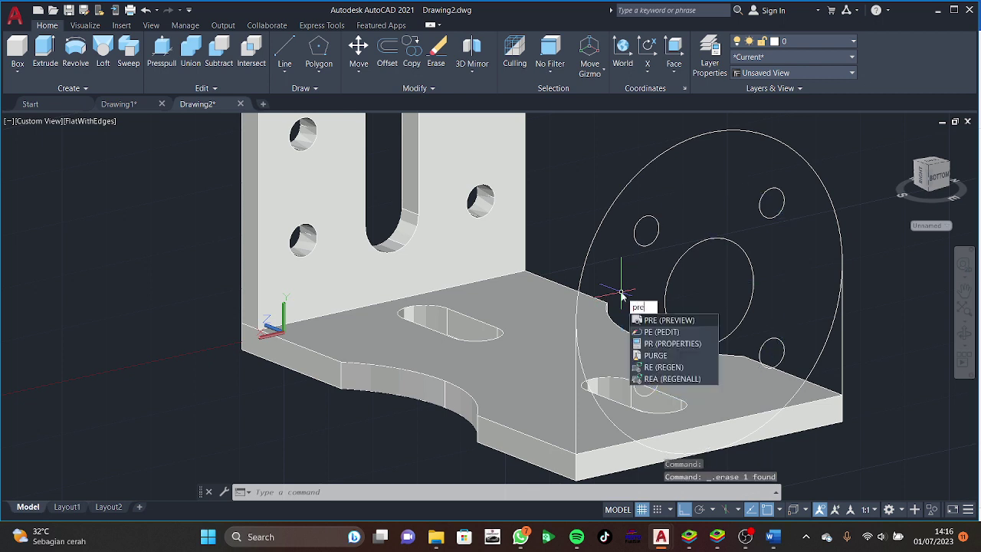
# Press-pull the flange disc area to give it thickness.
pyautogui.write('ss')
pyautogui.press('Return')
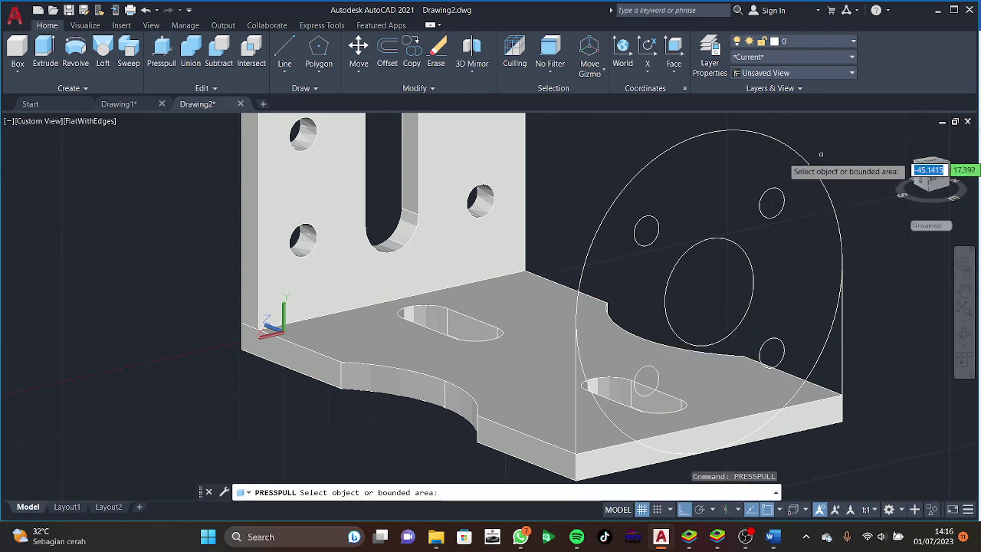
pyautogui.click(766, 222)
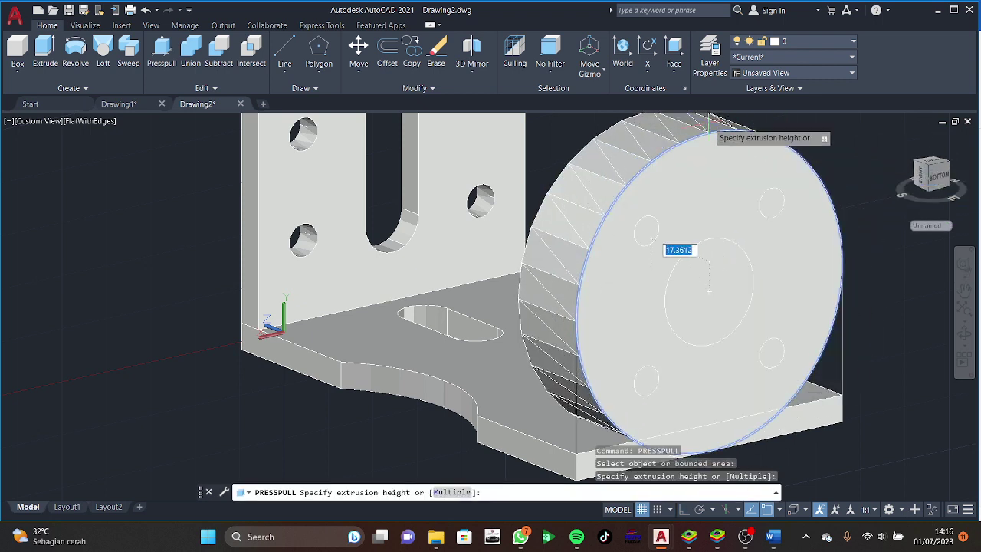
pyautogui.write('5')
pyautogui.press('Return')
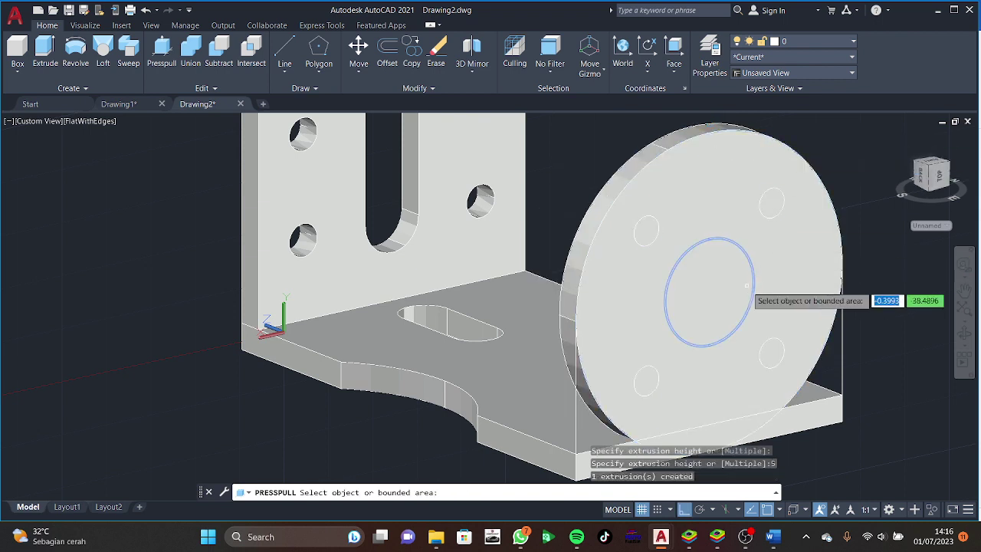
# Cut the centre bore and the bolt holes through the disc.
pyautogui.click(740, 295)
pyautogui.click(622, 259)
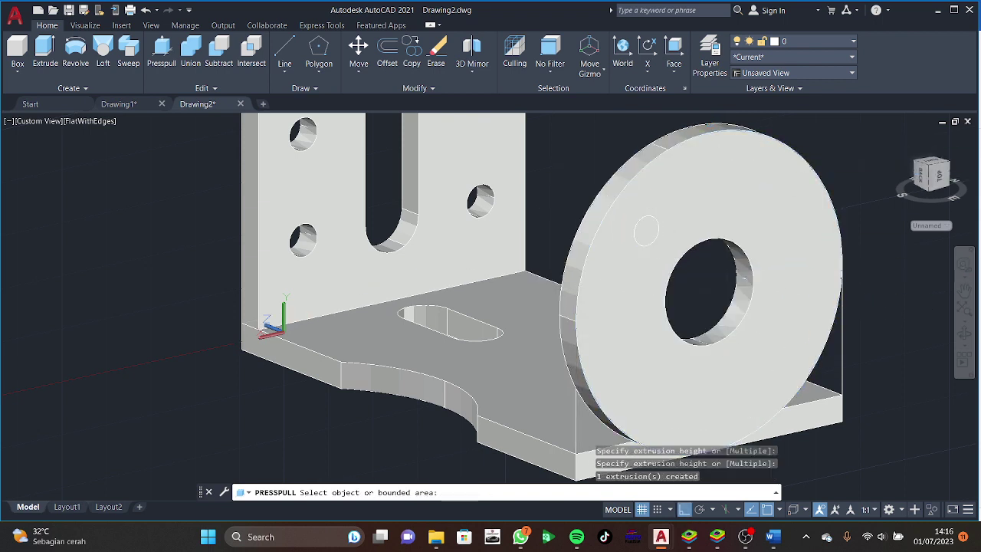
pyautogui.click(766, 203)
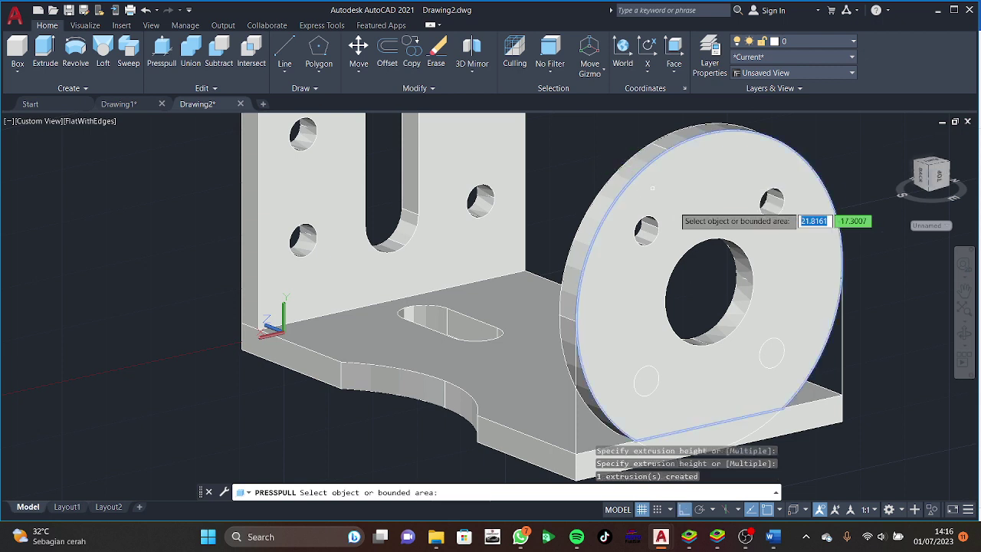
pyautogui.click(771, 352)
pyautogui.click(626, 331)
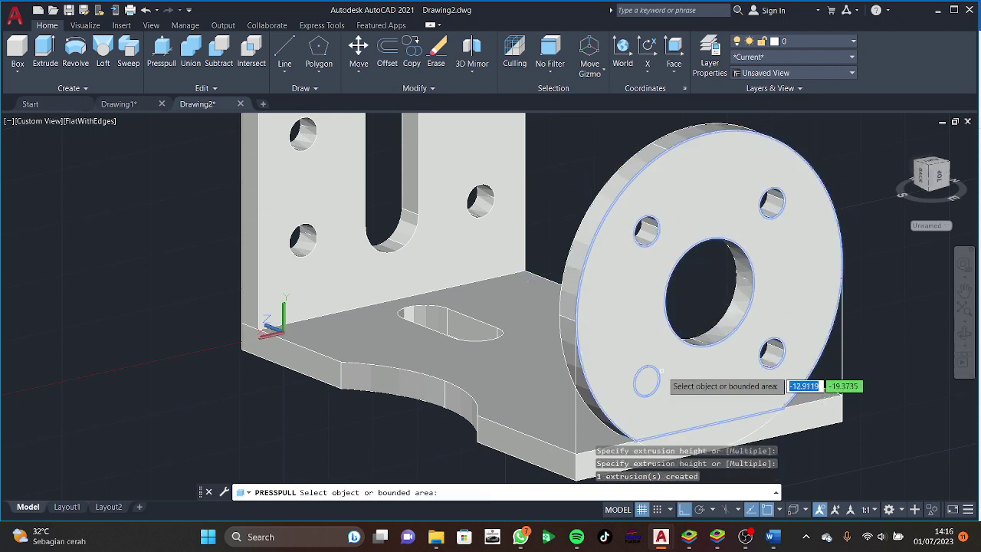
pyautogui.click(646, 381)
pyautogui.click(739, 349)
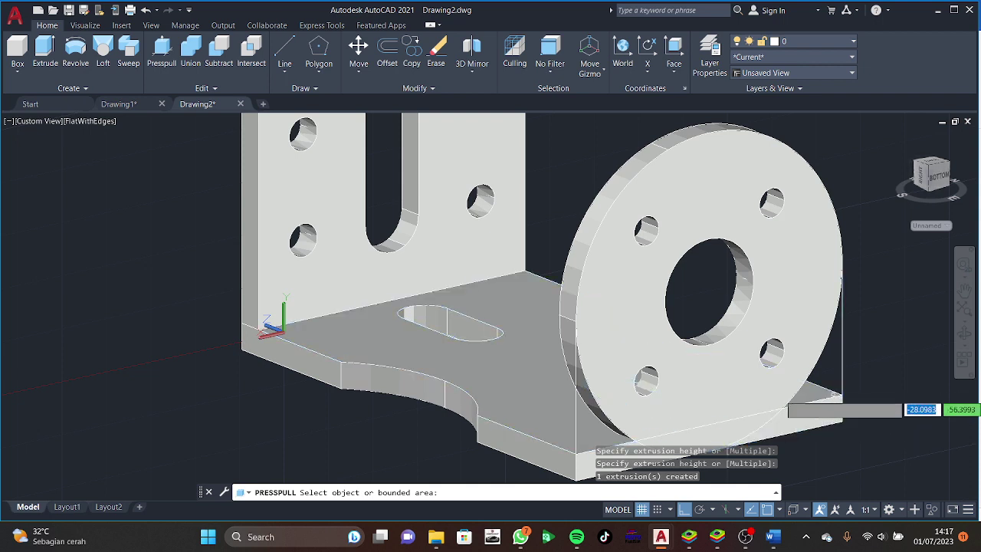
# Extrude the enclosed region beside the flange disk by 5 units.
pyautogui.keyDown('shift'); pyautogui.moveTo(790, 397); pyautogui.dragTo(800, 346, button='middle'); pyautogui.keyUp('shift')
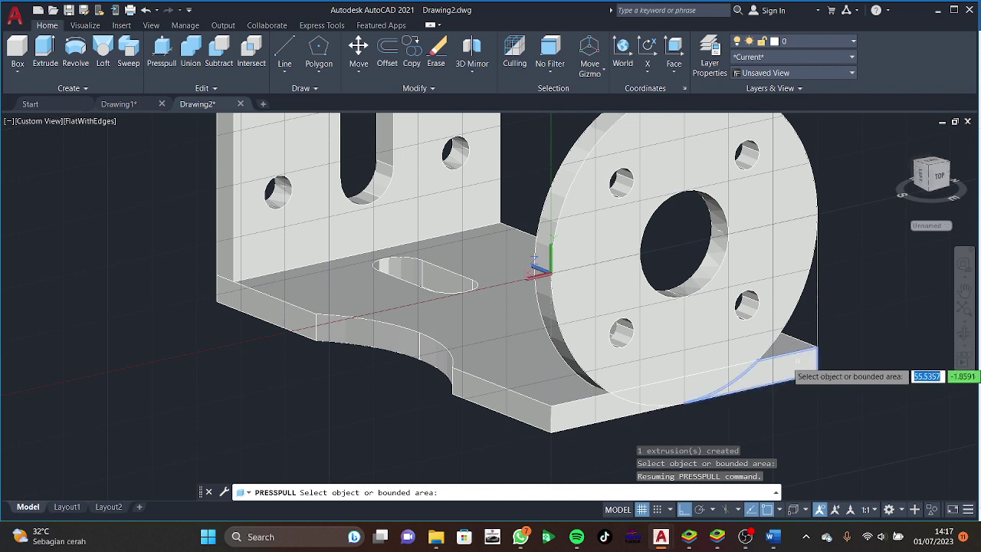
pyautogui.click(802, 356)
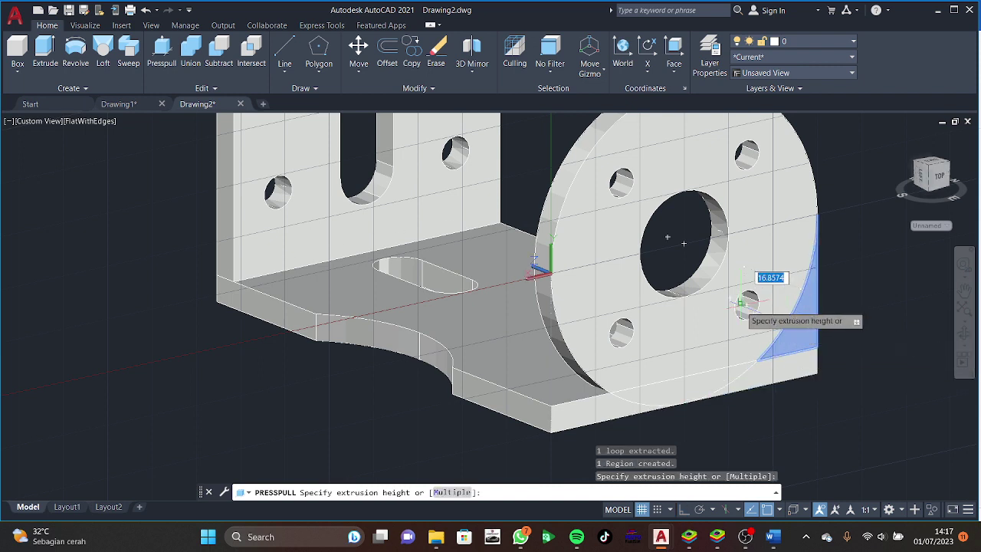
pyautogui.write('5')
pyautogui.press('Return')
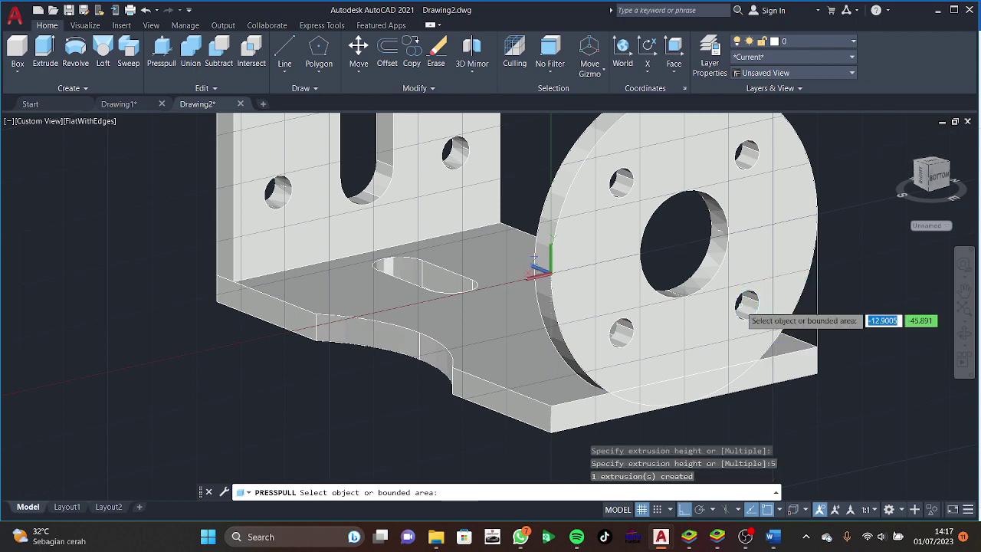
# Draw a line from the plate's right corner to its front corner.
pyautogui.press('Escape')
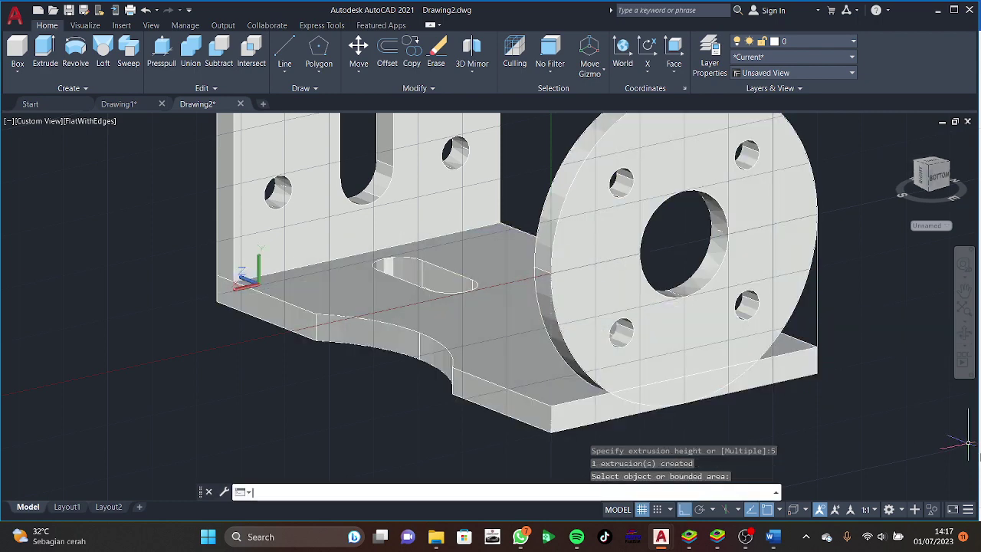
pyautogui.write('l')
pyautogui.press('Return')
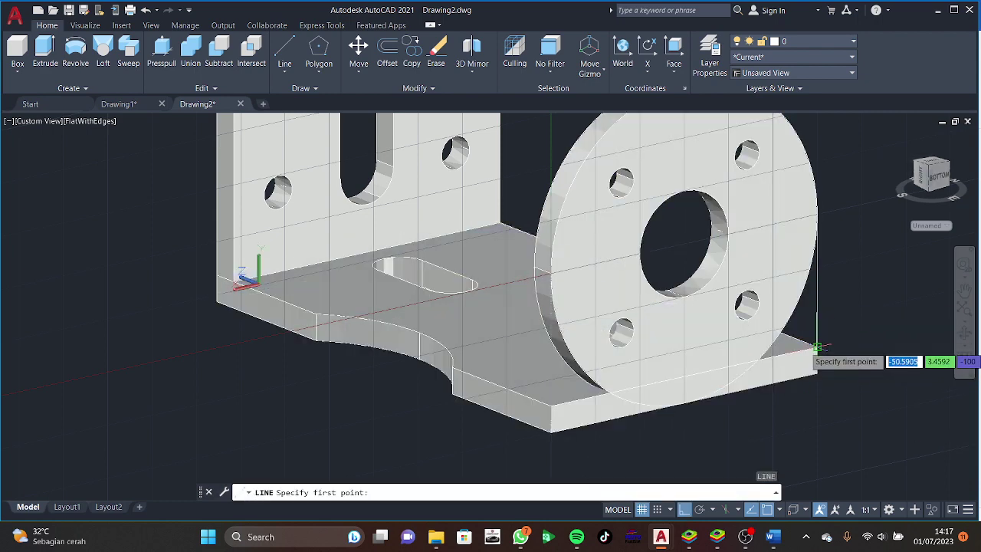
pyautogui.click(817, 349)
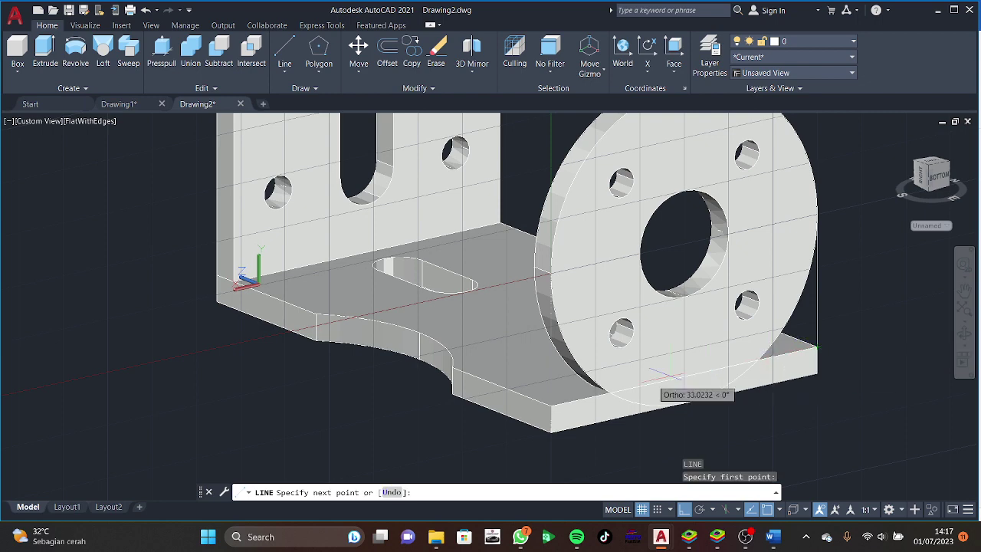
pyautogui.click(550, 406)
pyautogui.press('Escape')
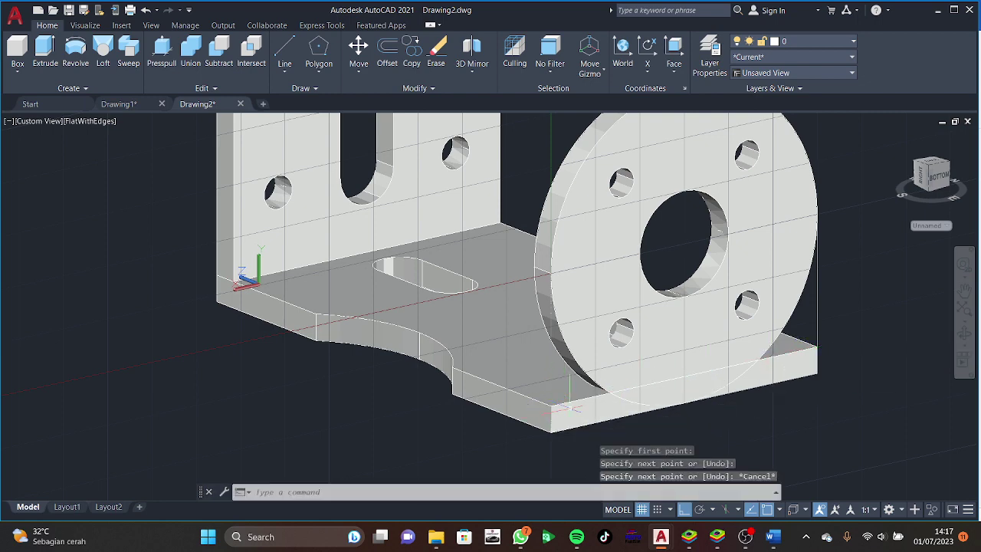
# Orbit the model so the flange faces the viewer.
pyautogui.keyDown('shift'); pyautogui.moveTo(809, 391); pyautogui.dragTo(426, 285, button='middle'); pyautogui.keyUp('shift')
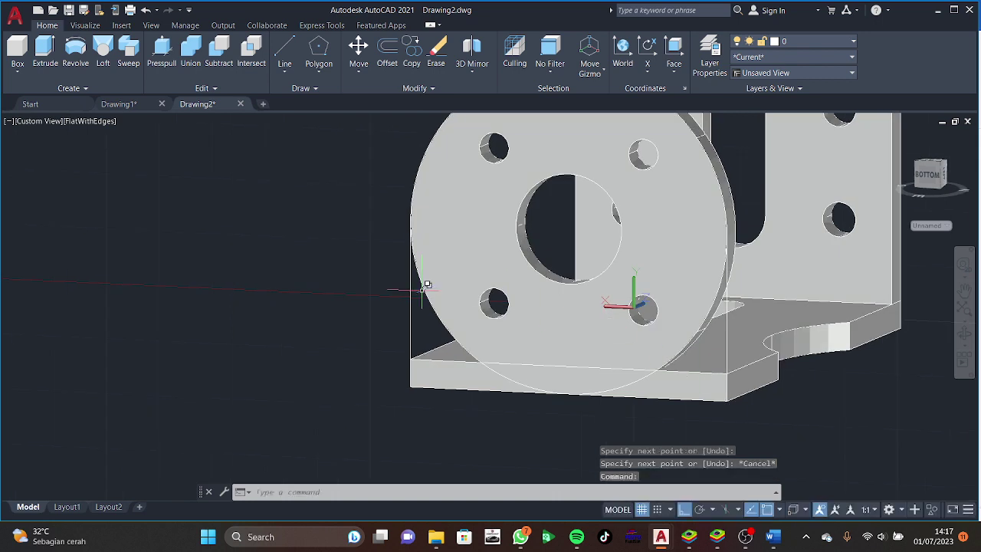
pyautogui.click(166, 63)
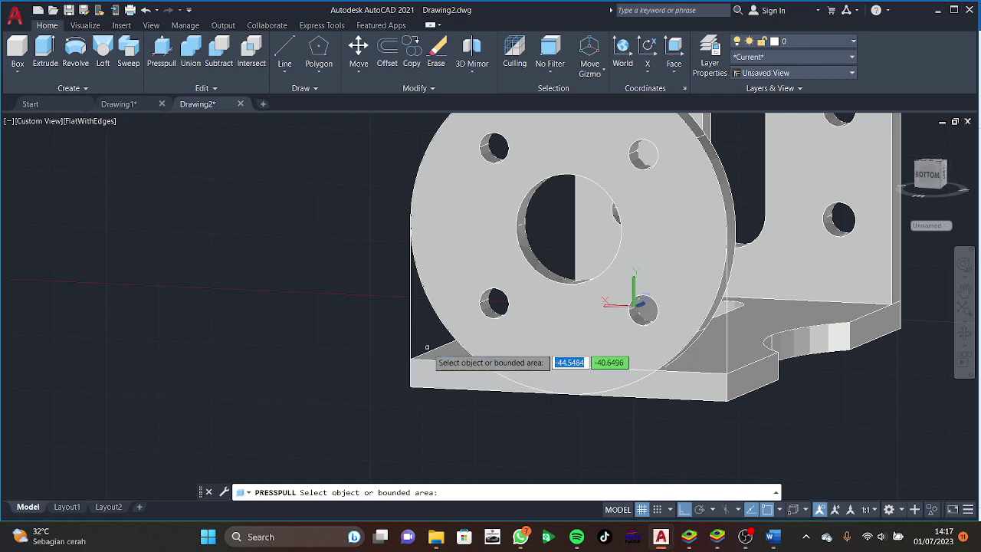
pyautogui.press('Escape')
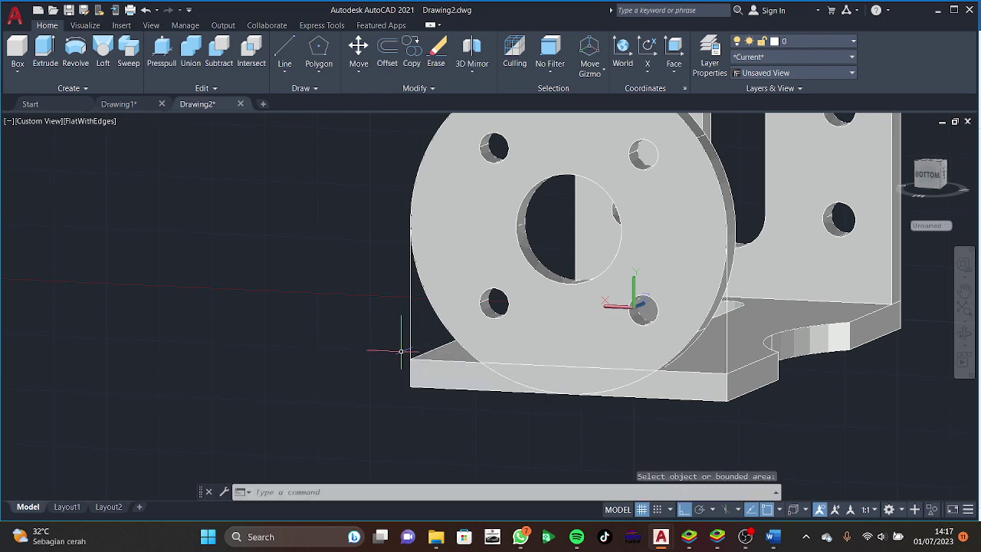
pyautogui.click(447, 354)
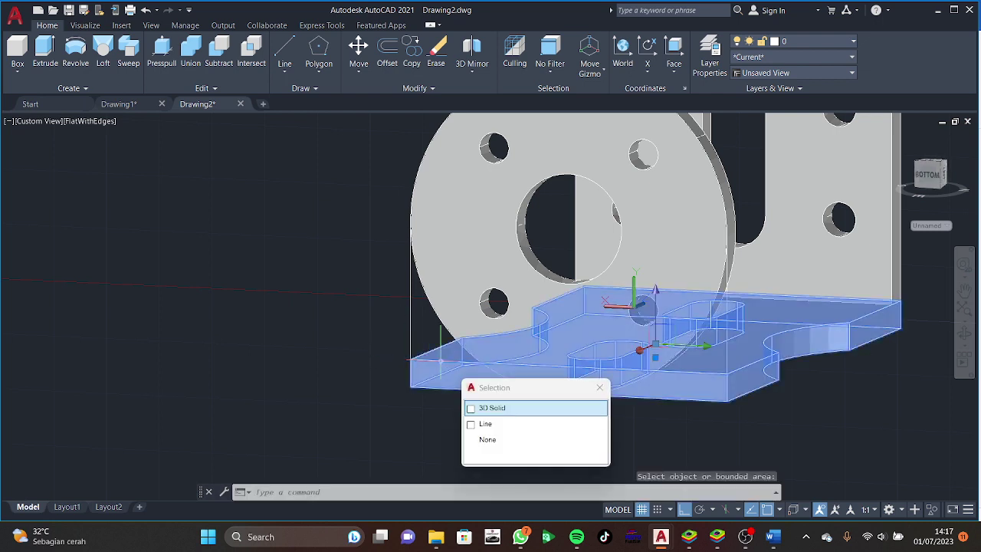
pyautogui.press('Escape')
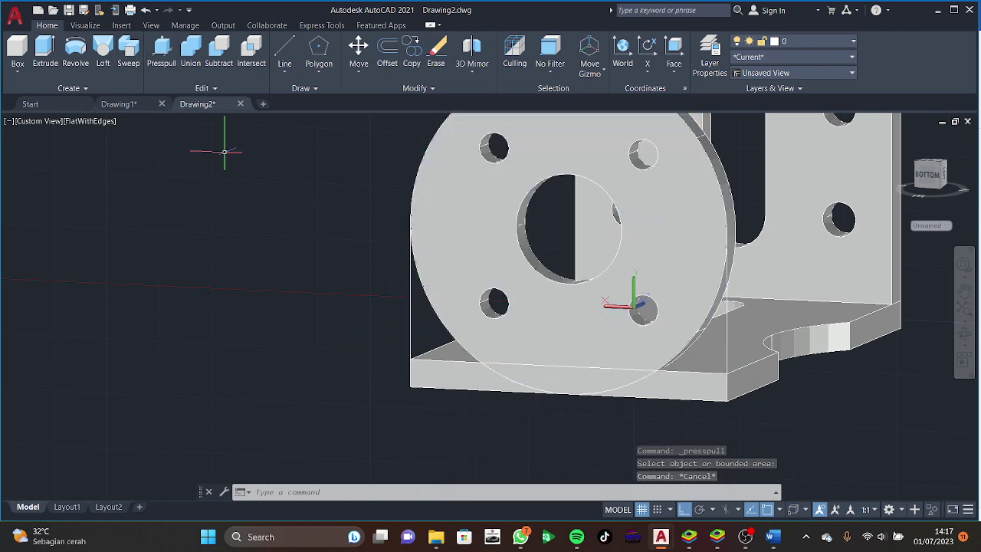
pyautogui.write('join')
# Join the flange's bottom and side edges into one 3D polyline.
pyautogui.press('Return')
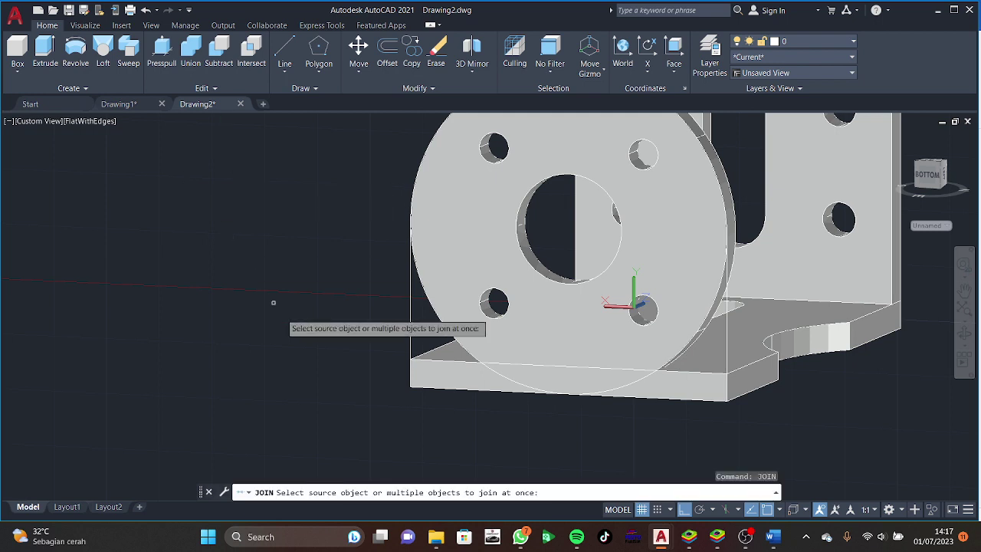
pyautogui.click(462, 355)
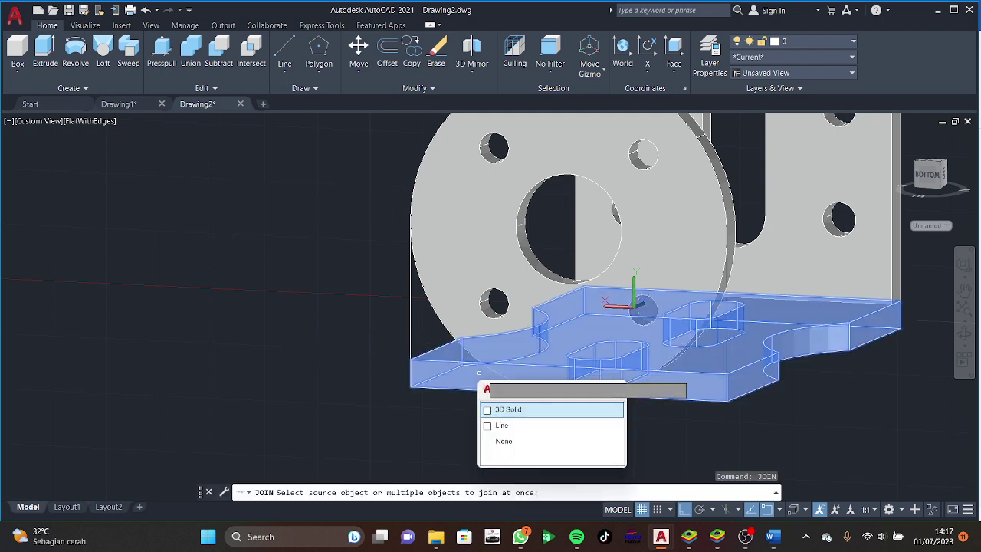
pyautogui.click(509, 424)
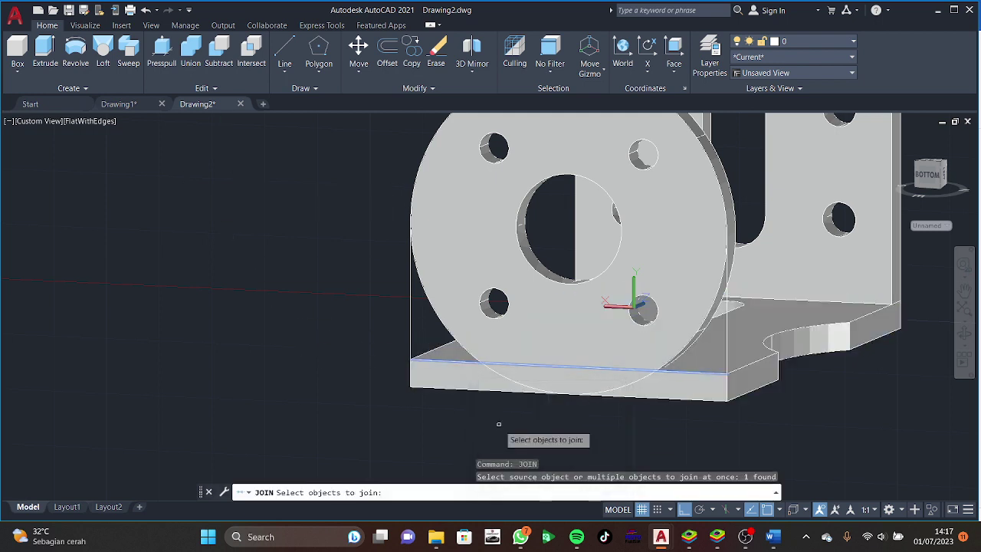
pyautogui.click(411, 335)
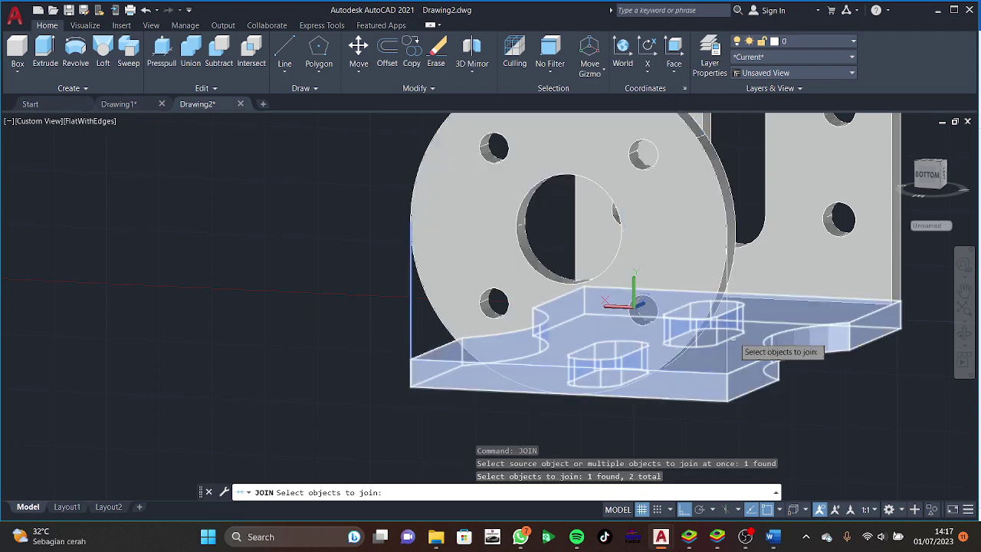
pyautogui.click(725, 333)
pyautogui.click(771, 380)
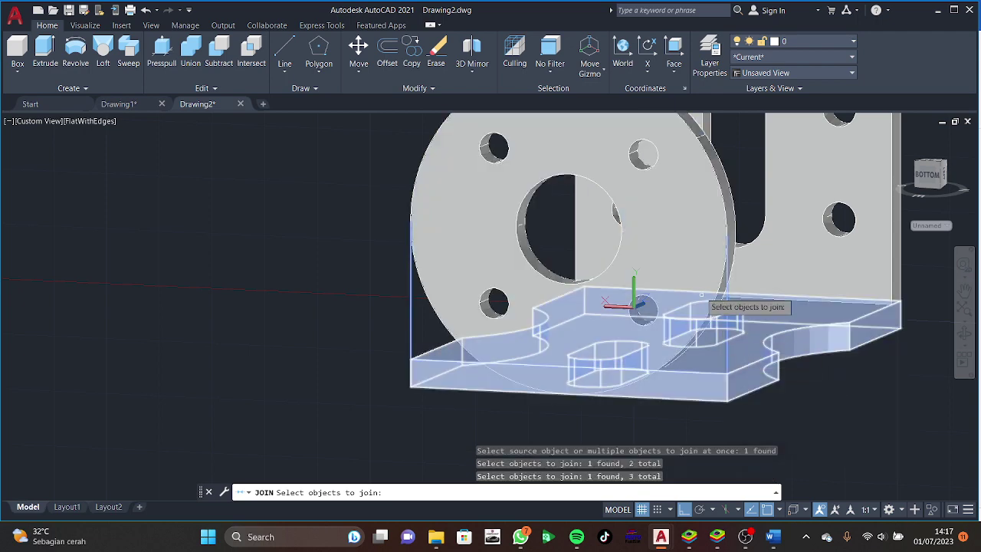
pyautogui.click(727, 282)
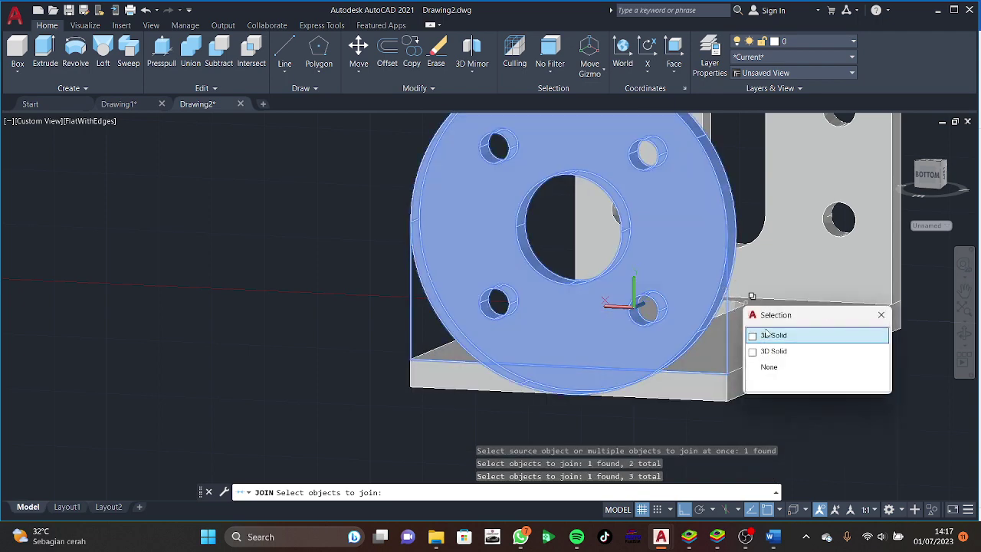
pyautogui.click(773, 337)
pyautogui.press('Return')
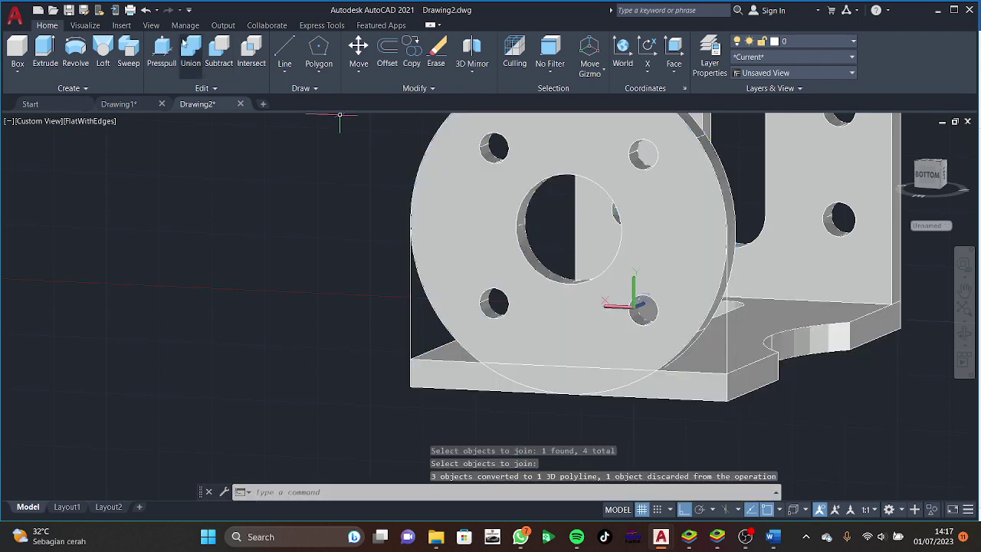
# Start a new line at the flange disk's left edge.
pyautogui.click(162, 54)
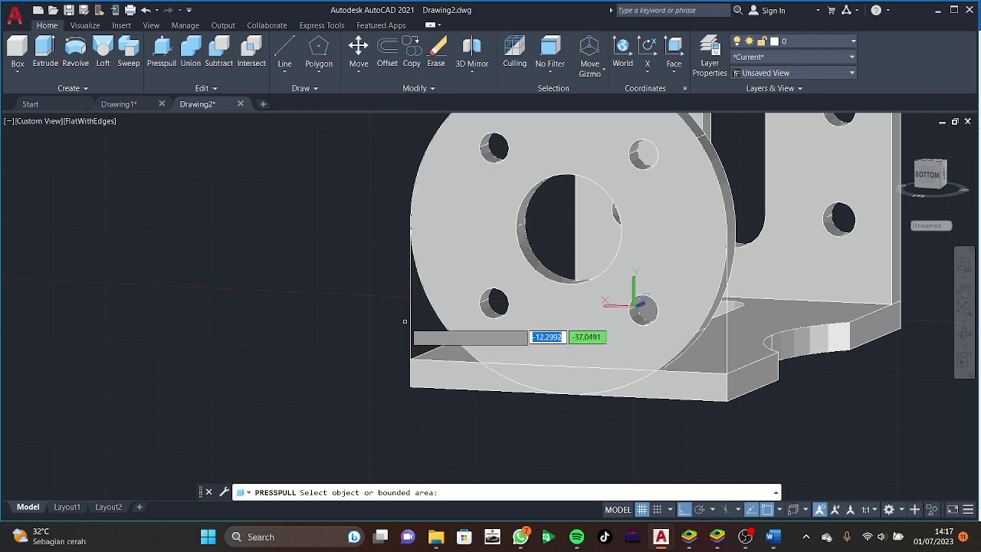
pyautogui.press('Escape')
pyautogui.write('l')
pyautogui.press('Return')
pyautogui.click(410, 223)
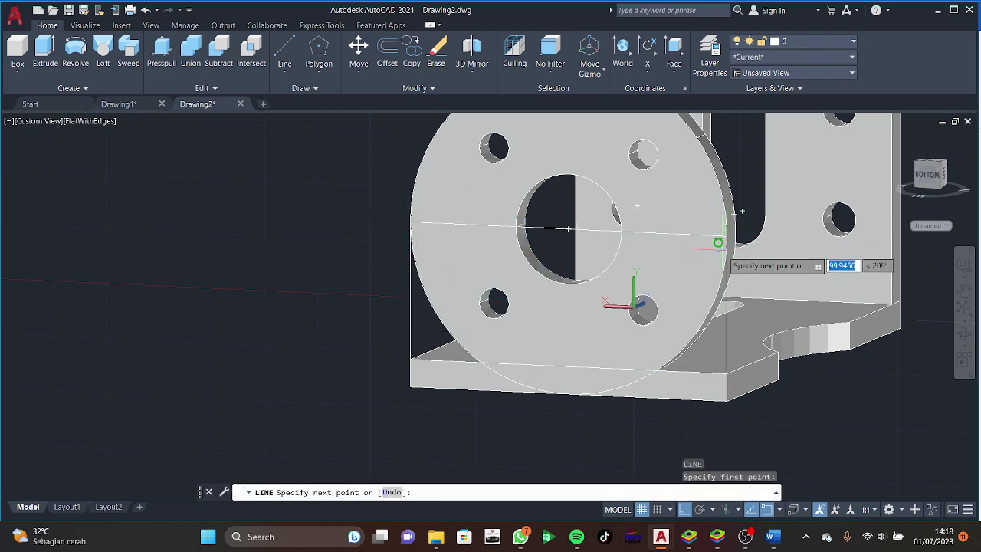
# Finish the line across the disk at its right edge.
pyautogui.click(741, 210)
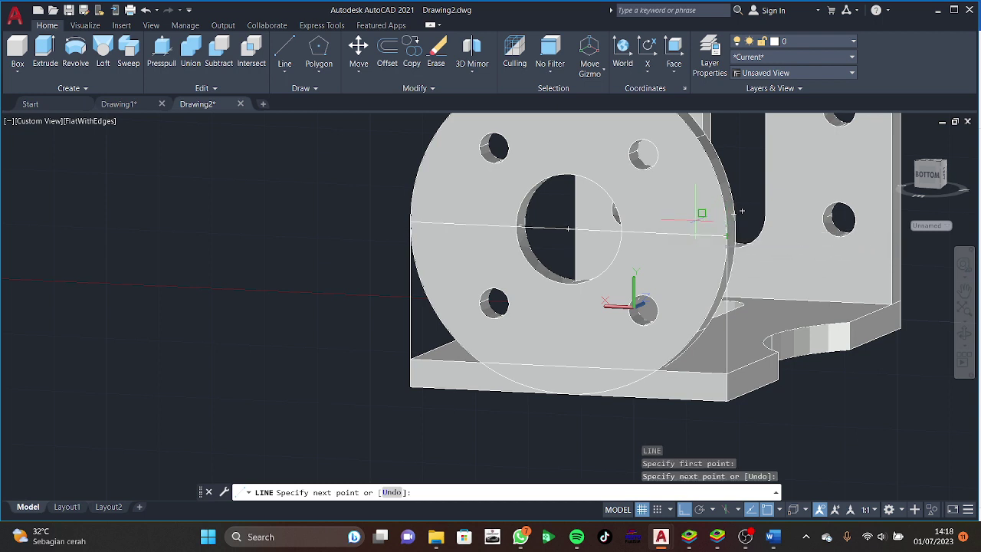
pyautogui.press('Escape')
pyautogui.click(173, 42)
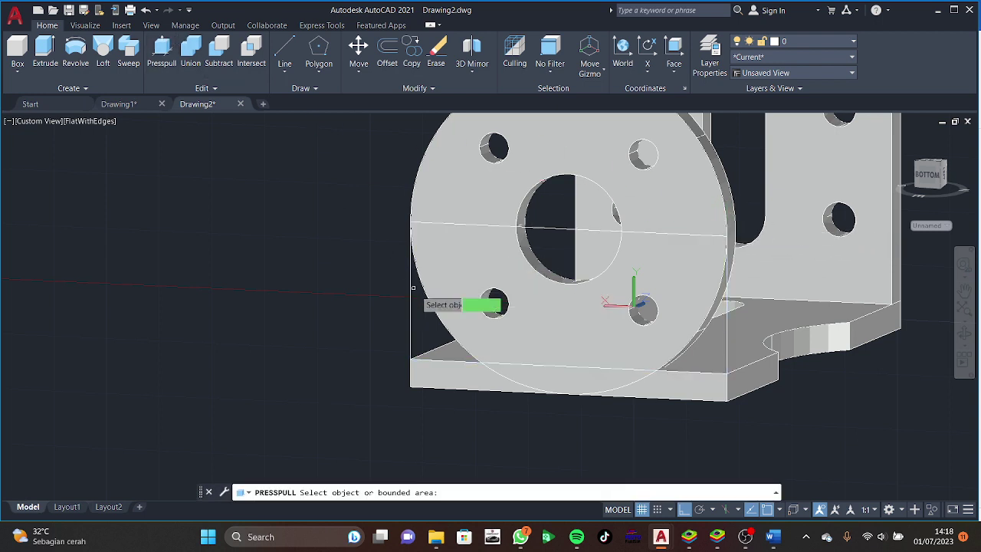
pyautogui.press('Escape')
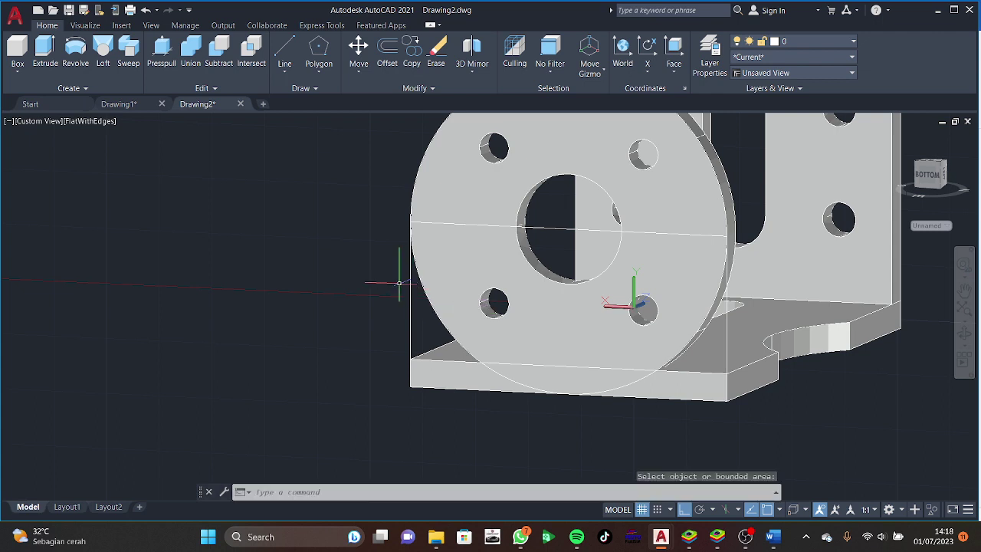
# Join the new horizontal line and a vertical flange edge into a 3D polyline.
pyautogui.write('join')
pyautogui.press('Return')
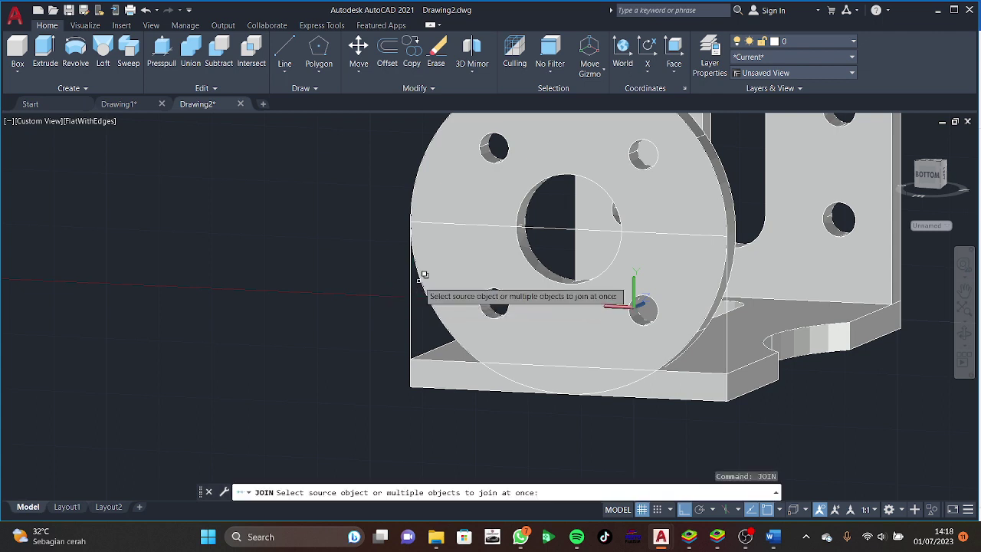
pyautogui.click(438, 222)
pyautogui.click(507, 285)
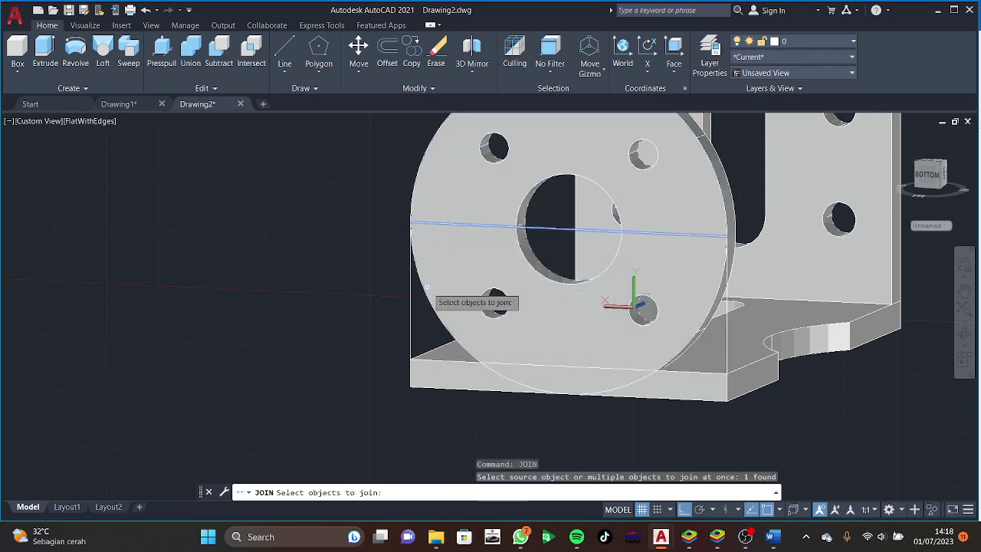
pyautogui.click(414, 286)
pyautogui.press('Return')
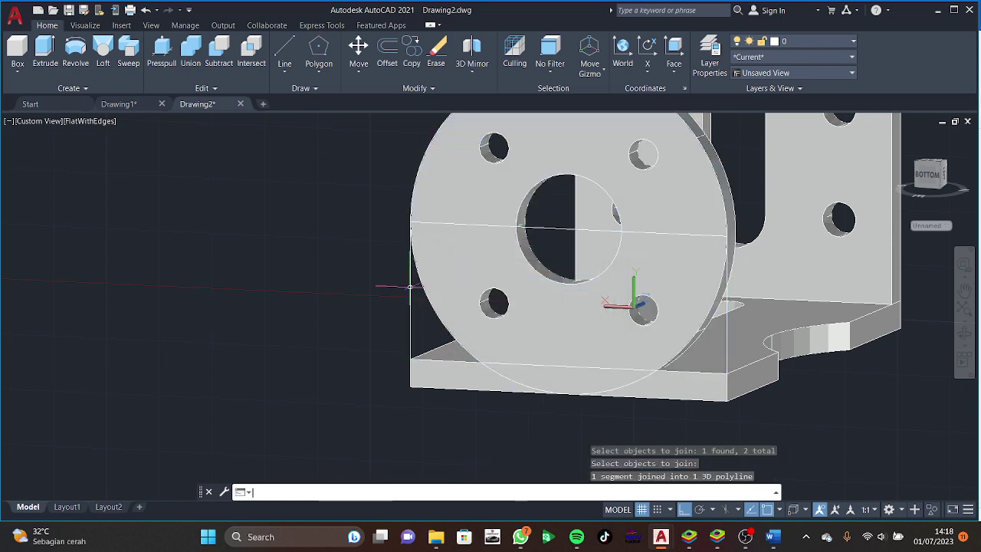
# Press-pull the lower half of the flange face by 5 units.
pyautogui.click(161, 52)
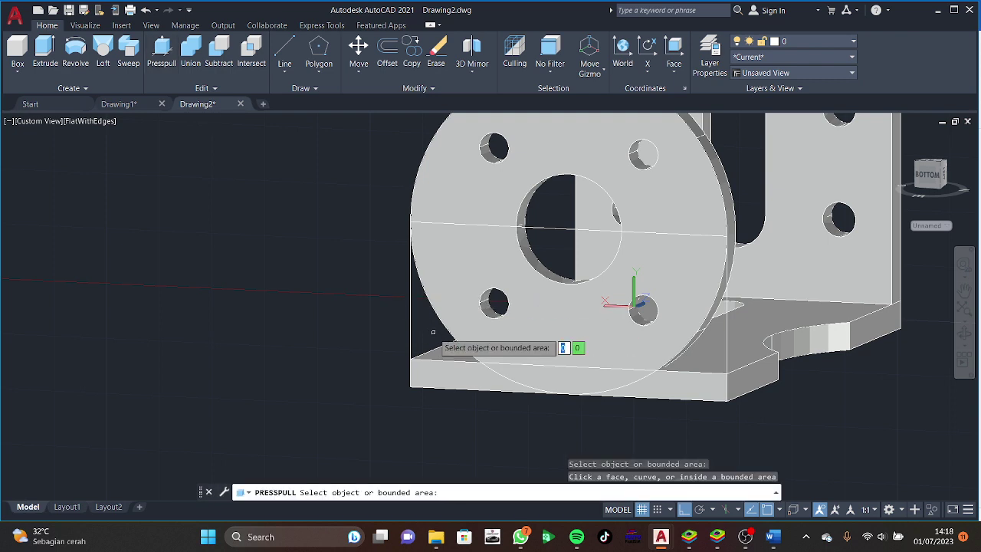
pyautogui.click(417, 323)
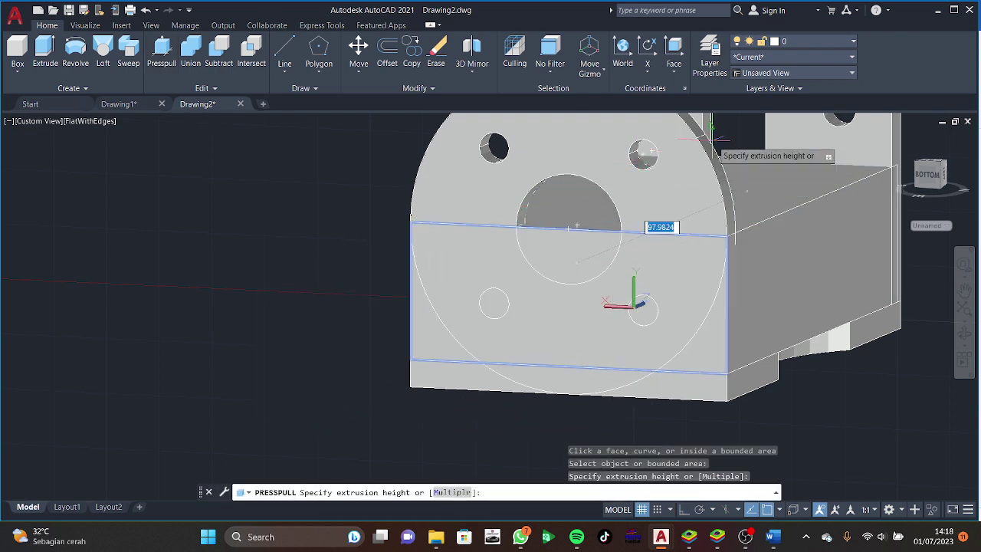
pyautogui.press('Return')
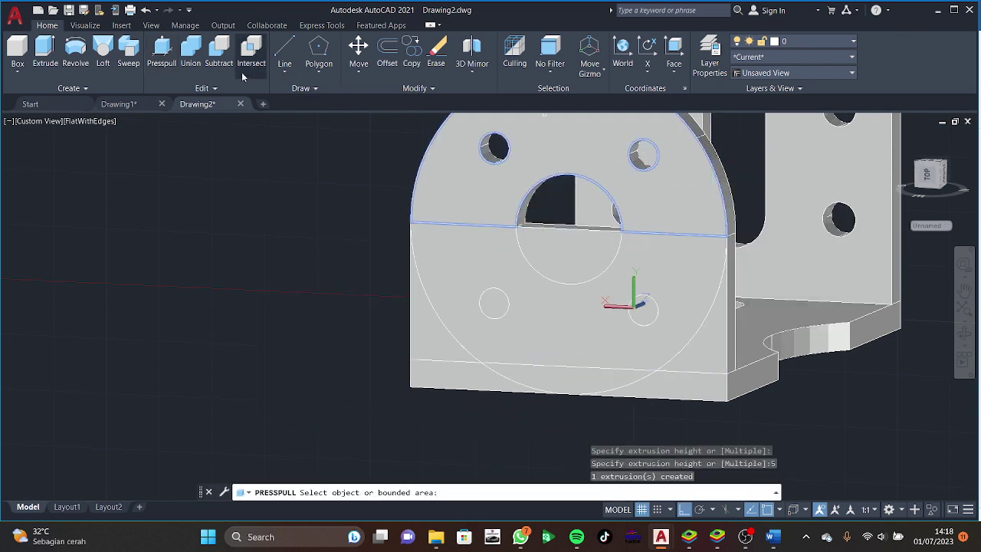
# Push the centre bore and bolt holes deeper through the flange.
pyautogui.click(560, 237)
pyautogui.click(594, 234)
pyautogui.click(645, 314)
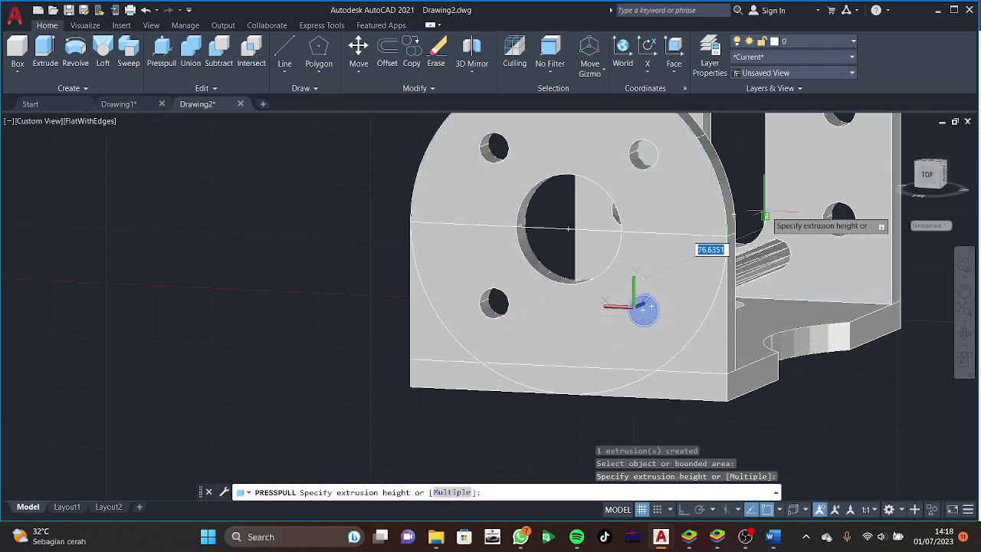
pyautogui.click(580, 239)
pyautogui.press('Return')
# Delete the leftover flat face on the flange.
pyautogui.click(566, 225)
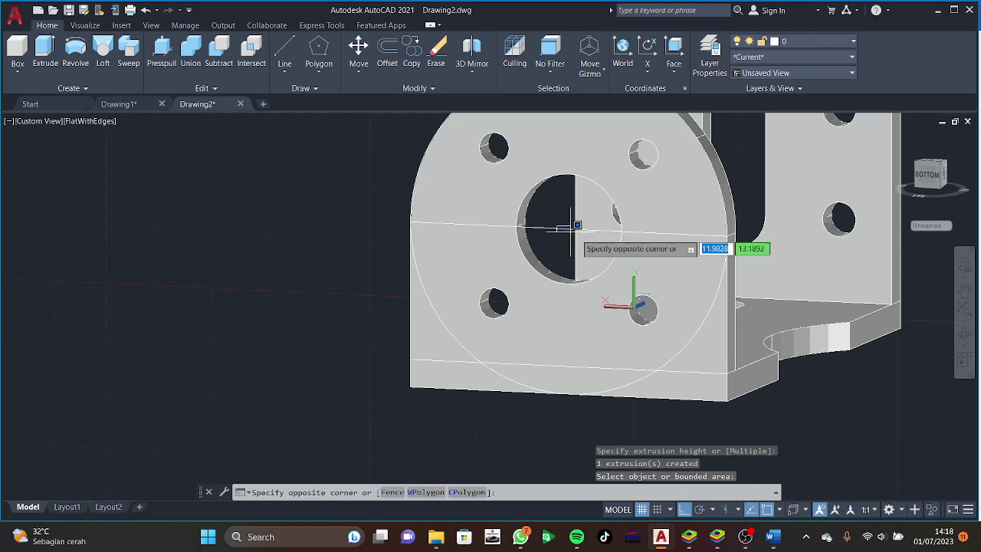
pyautogui.press('Escape')
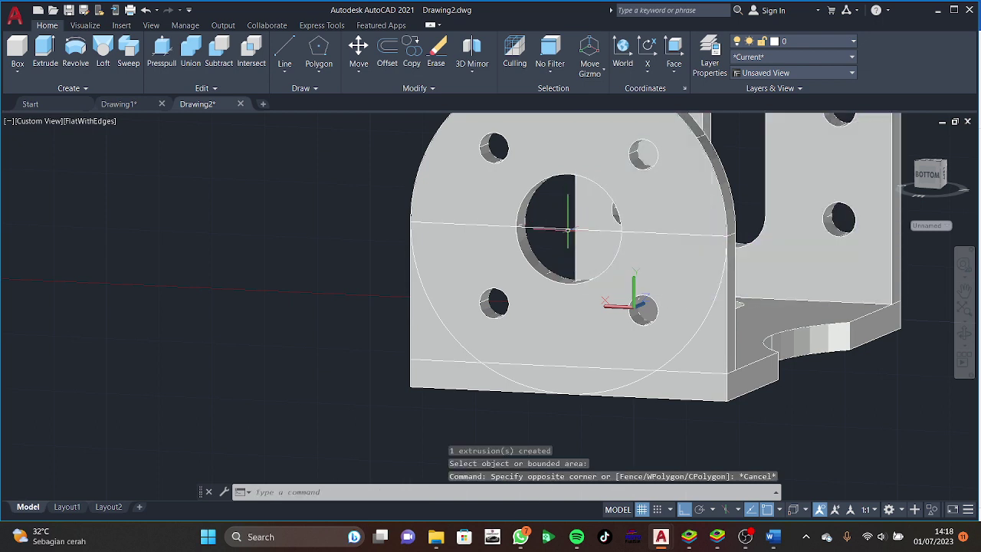
pyautogui.click(566, 228)
pyautogui.press('Delete')
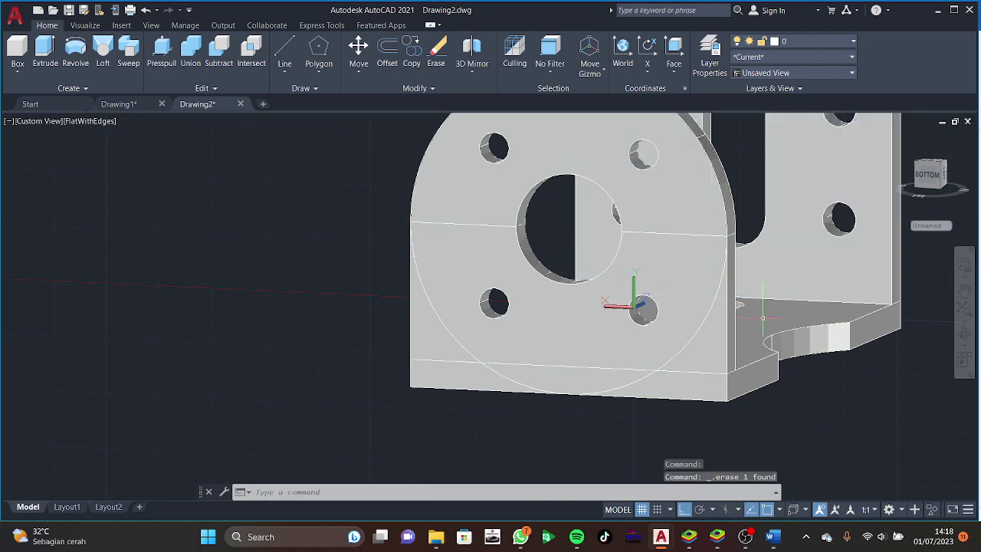
# Union all the bracket pieces into one solid using a crossing window.
pyautogui.moveTo(762, 316)
pyautogui.keyDown('shift'); pyautogui.mouseDown(button='middle')
pyautogui.moveTo(745, 350)
pyautogui.moveTo(603, 258)
pyautogui.moveTo(611, 262)
pyautogui.mouseUp(button='middle'); pyautogui.keyUp('shift')
pyautogui.keyDown('shift'); pyautogui.moveTo(572, 335); pyautogui.dragTo(259, 200, button='middle'); pyautogui.keyUp('shift')
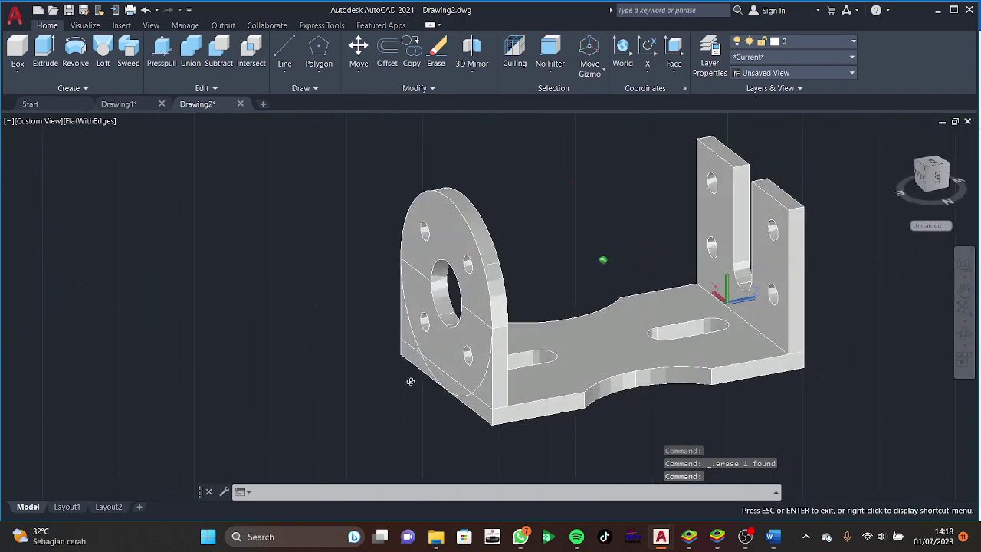
pyautogui.click(190, 50)
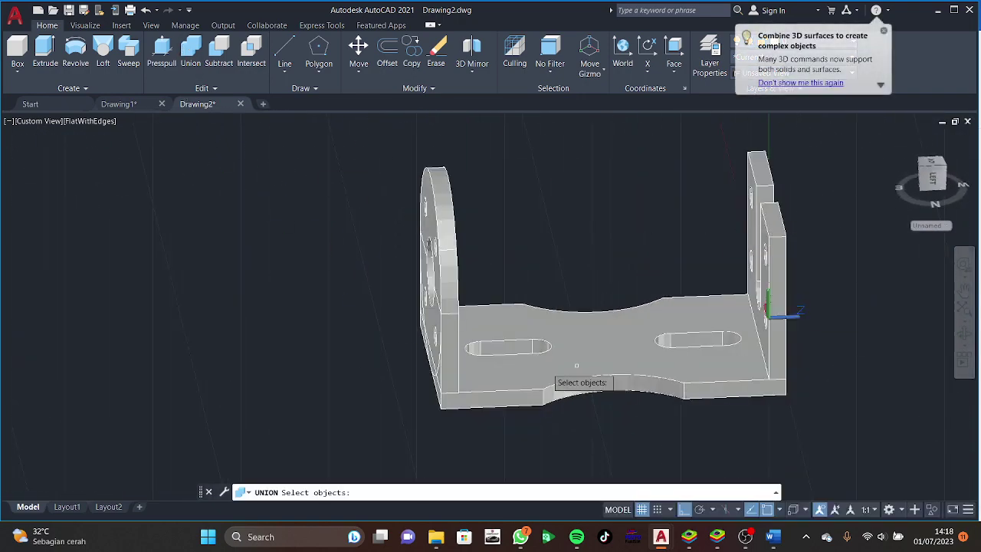
pyautogui.keyDown('shift'); pyautogui.moveTo(521, 383); pyautogui.dragTo(727, 331, button='middle'); pyautogui.keyUp('shift')
pyautogui.click(895, 126)
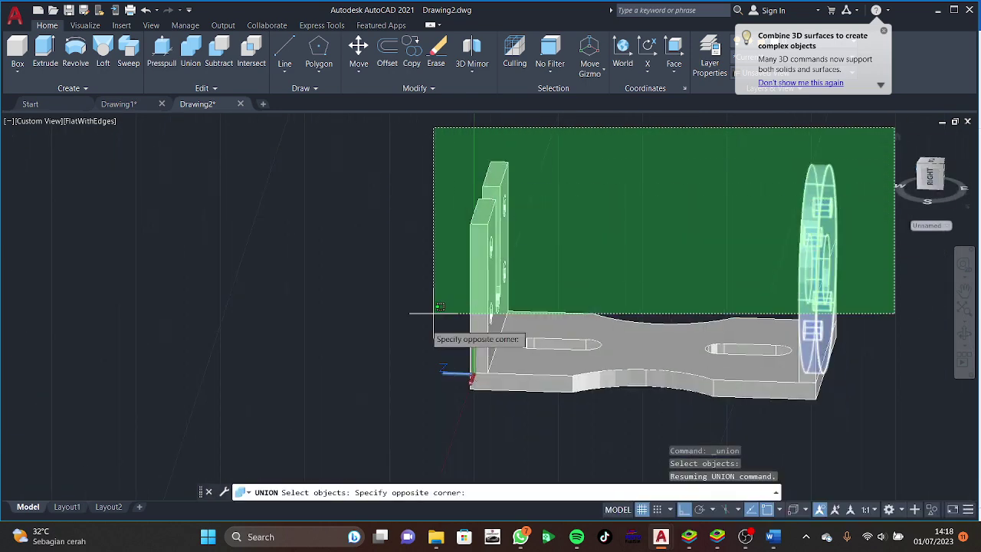
pyautogui.click(340, 427)
pyautogui.moveTo(373, 413)
pyautogui.keyDown('shift'); pyautogui.mouseDown(button='middle')
pyautogui.moveTo(490, 383)
pyautogui.moveTo(692, 375)
pyautogui.moveTo(738, 399)
pyautogui.moveTo(623, 462)
pyautogui.mouseUp(button='middle'); pyautogui.keyUp('shift')
pyautogui.press('Return')
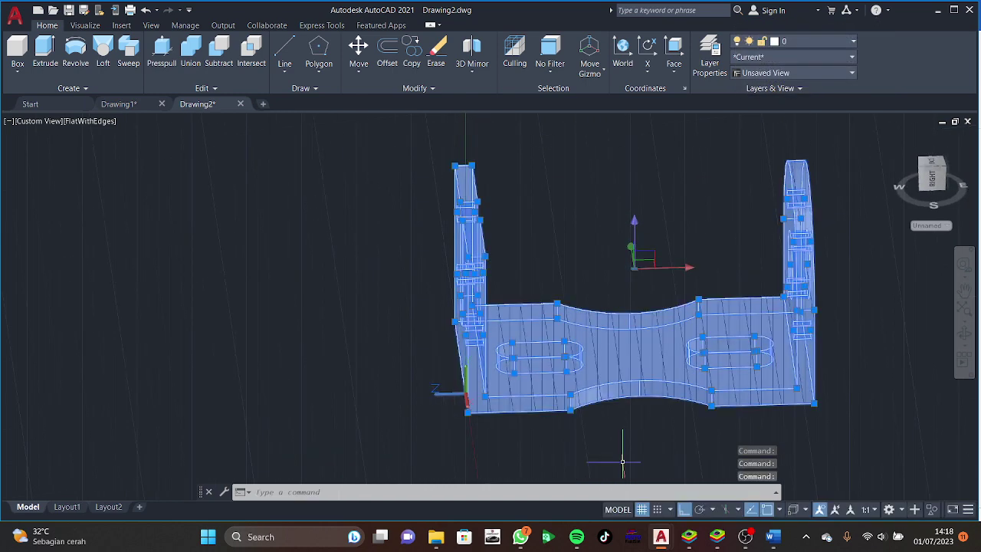
# Move the merged bracket solid to a clear spot on the left.
pyautogui.click(359, 49)
pyautogui.click(466, 360)
pyautogui.click(164, 308)
# Erase the two leftover flat profiles with a crossing window.
pyautogui.moveTo(360, 417); pyautogui.dragTo(717, 337, button='middle')
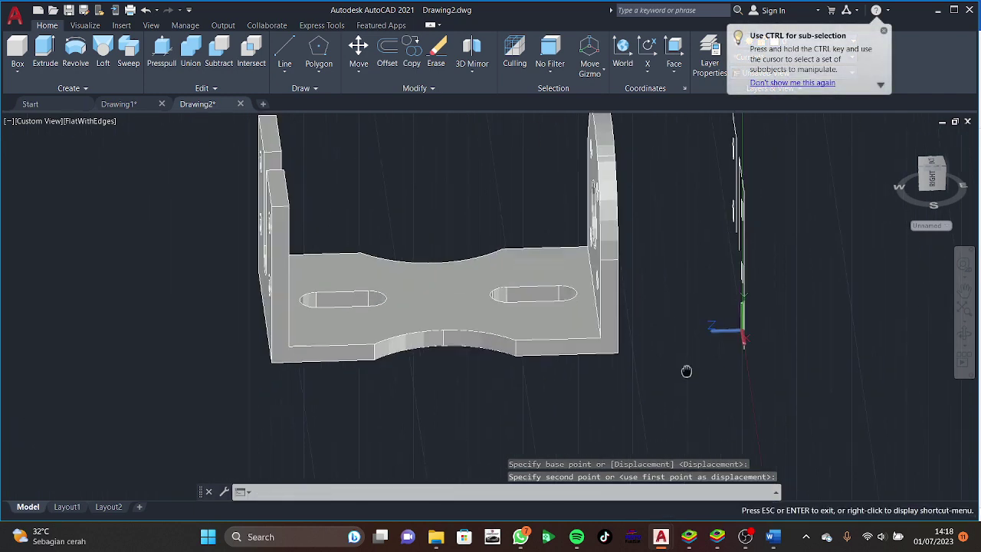
pyautogui.moveTo(767, 272); pyautogui.dragTo(466, 314, button='middle')
pyautogui.scroll(2, 718, 212)
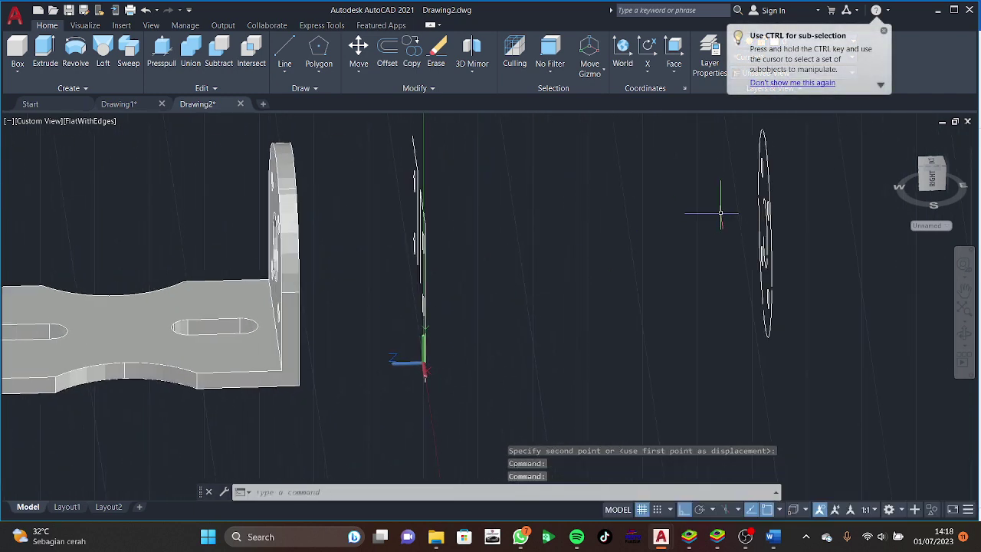
pyautogui.scroll(-2, 723, 220)
pyautogui.click(763, 159)
pyautogui.click(497, 370)
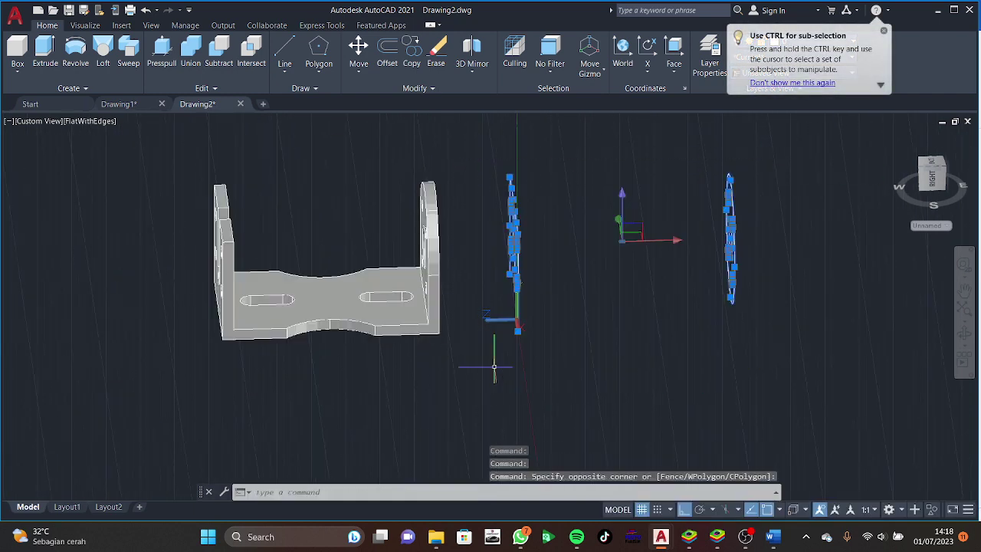
pyautogui.press('Delete')
pyautogui.keyDown('shift'); pyautogui.moveTo(376, 399); pyautogui.dragTo(460, 395, button='middle'); pyautogui.keyUp('shift')
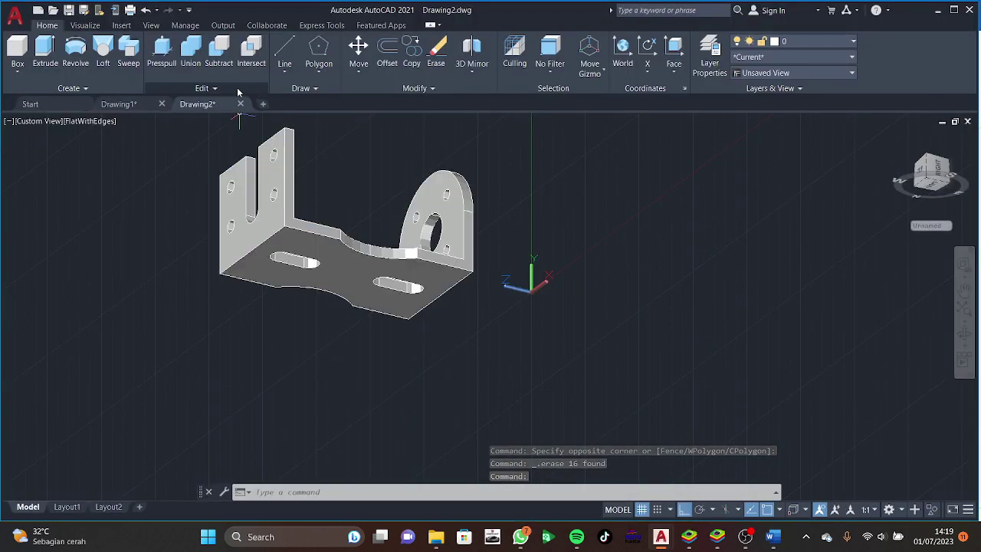
# Start Fillet Edge on the Drawing2 bracket with a radius of 5.
pyautogui.click(202, 88)
pyautogui.click(123, 104)
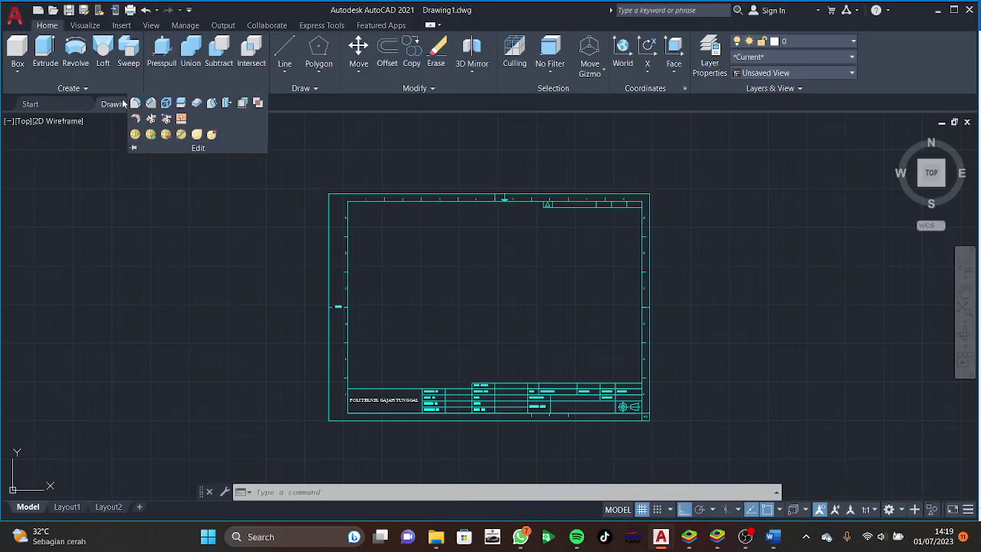
pyautogui.click(197, 106)
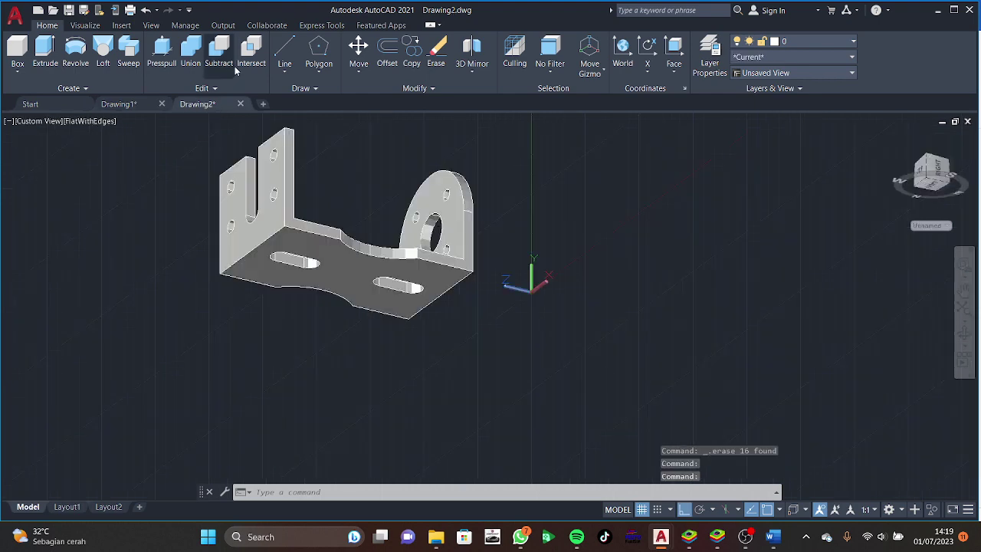
pyautogui.click(204, 90)
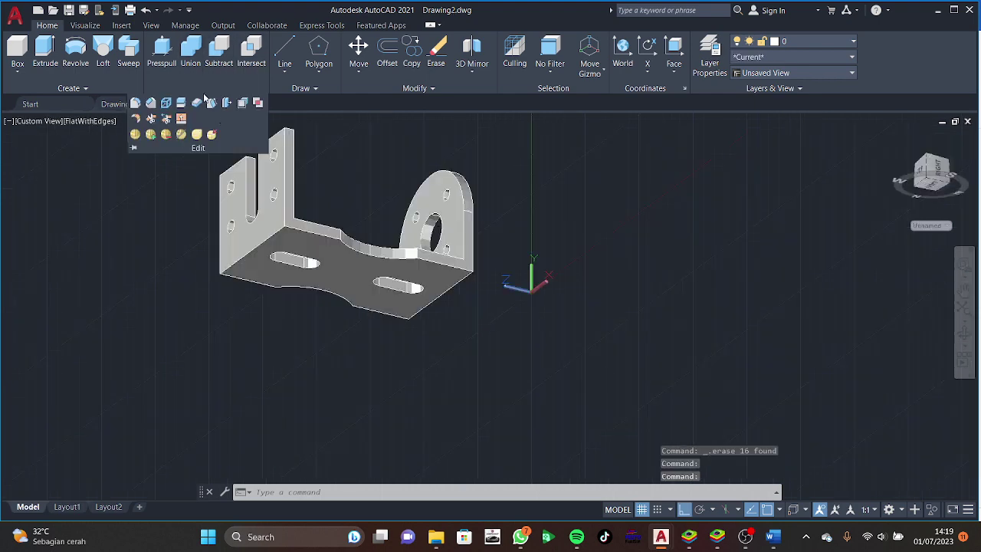
pyautogui.click(136, 103)
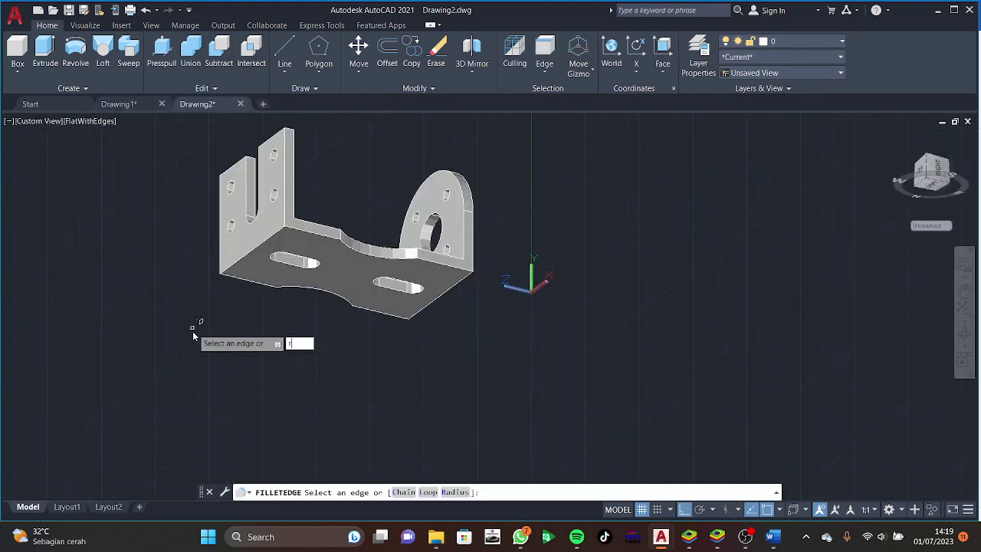
pyautogui.press('Return')
pyautogui.write('5')
pyautogui.press('Return')
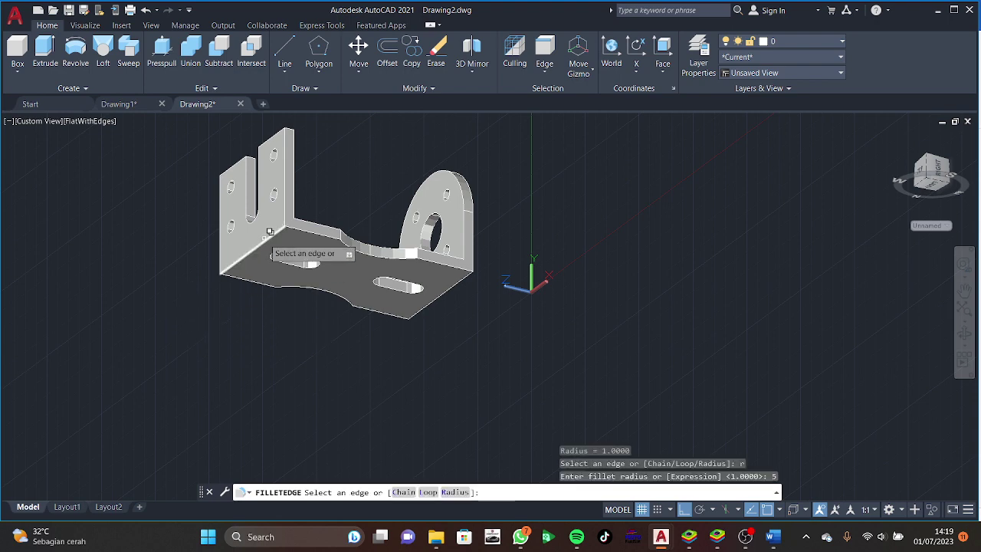
# Fillet the outer and inner left and right bend edges.
pyautogui.click(270, 232)
pyautogui.click(296, 282)
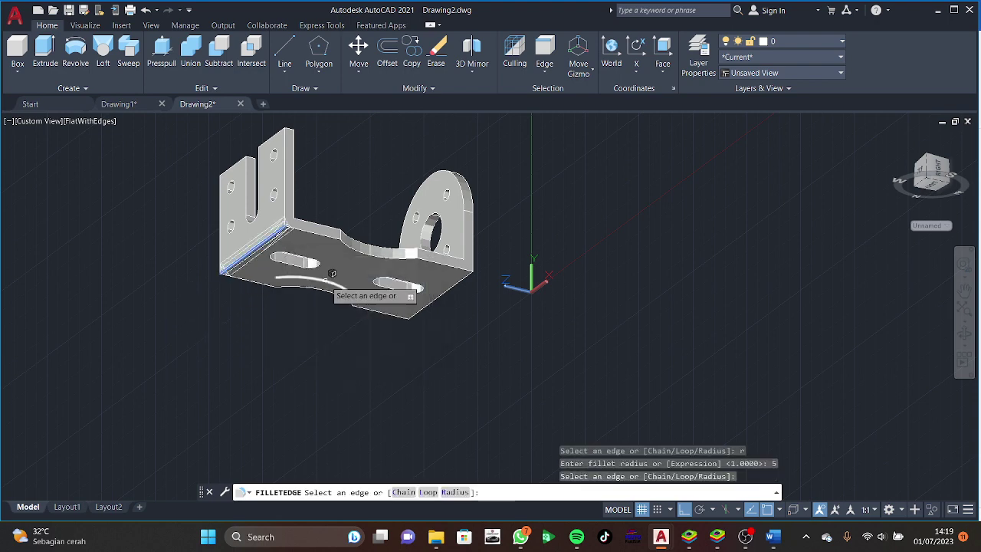
pyautogui.click(452, 289)
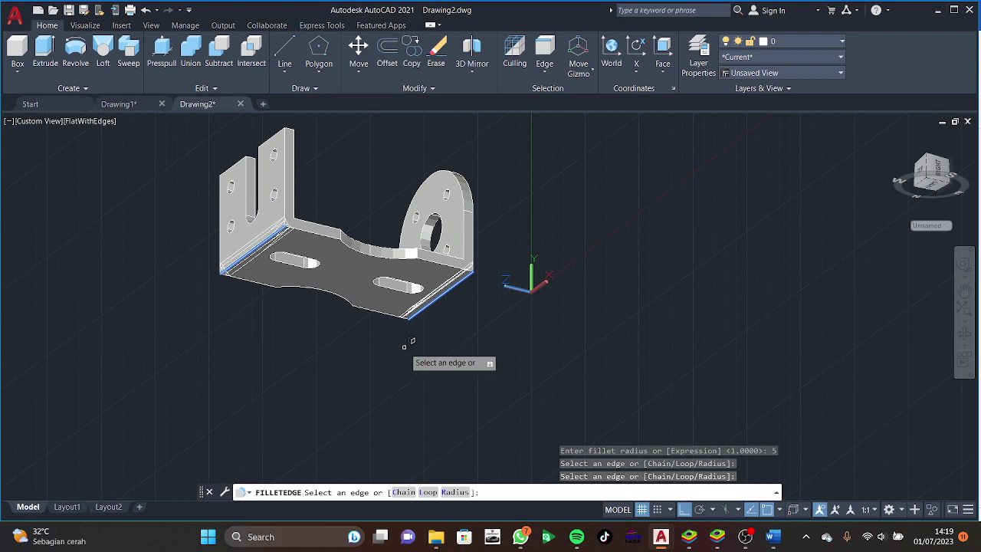
pyautogui.keyDown('shift'); pyautogui.moveTo(401, 337); pyautogui.dragTo(274, 322, button='middle'); pyautogui.keyUp('shift')
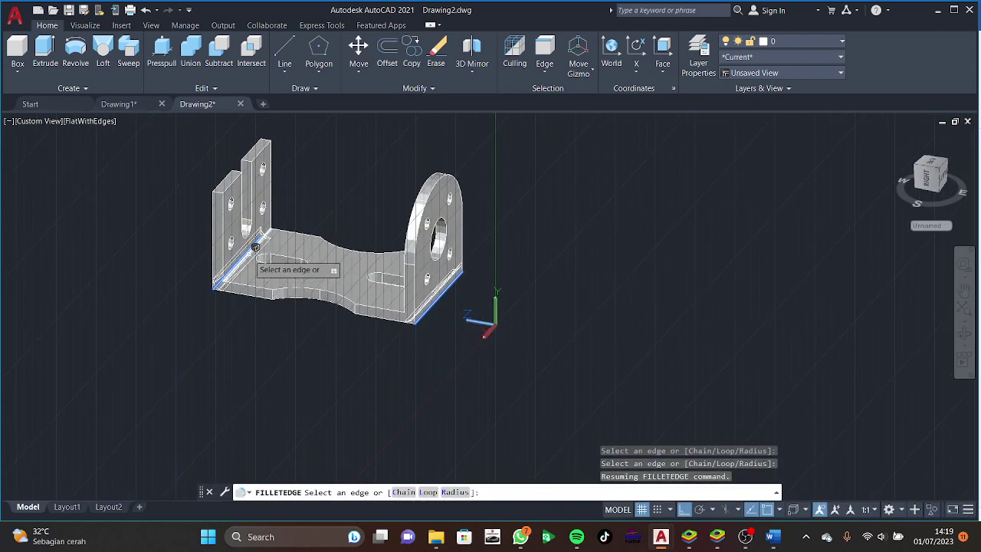
pyautogui.click(255, 250)
pyautogui.keyDown('shift'); pyautogui.moveTo(269, 337); pyautogui.dragTo(386, 330, button='middle'); pyautogui.keyUp('shift')
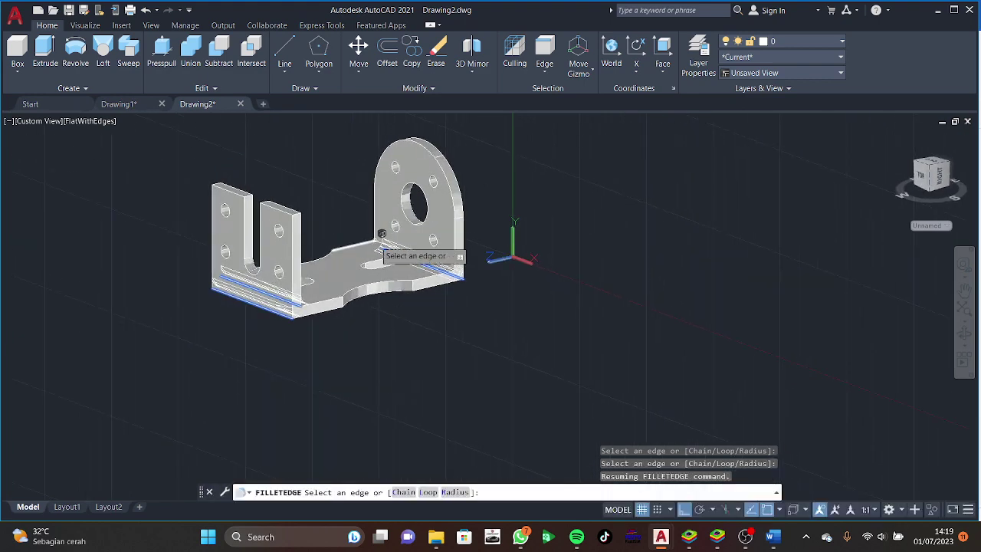
pyautogui.click(397, 271)
pyautogui.press('Return')
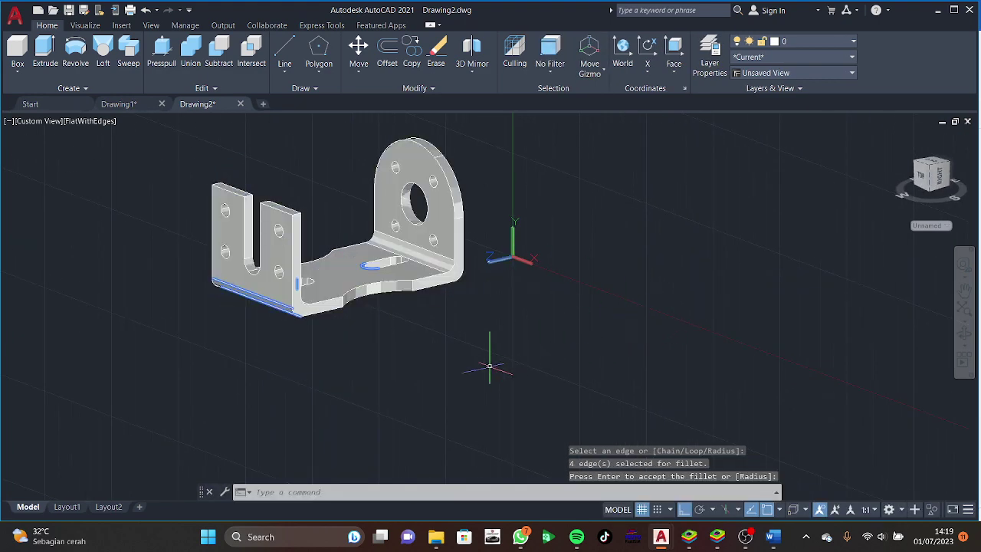
pyautogui.hotkey('ctrl', 'a')
pyautogui.moveTo(619, 380)
pyautogui.keyDown('shift'); pyautogui.mouseDown(button='middle')
pyautogui.moveTo(679, 361)
pyautogui.moveTo(429, 372)
pyautogui.moveTo(457, 375)
pyautogui.moveTo(416, 350)
pyautogui.moveTo(403, 370)
pyautogui.moveTo(401, 355)
pyautogui.mouseUp(button='middle'); pyautogui.keyUp('shift')
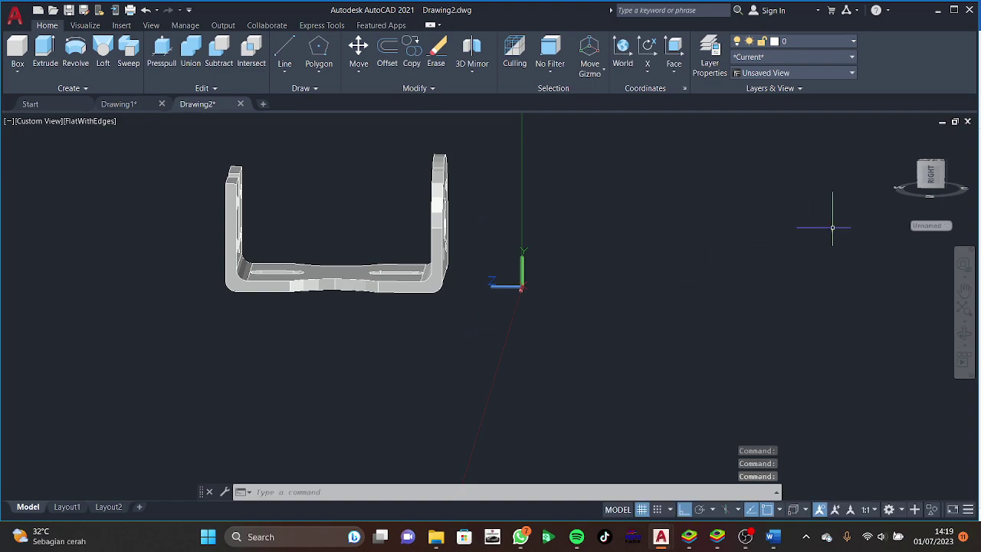
# Reset the coordinate system to World from the UCS dropdown.
pyautogui.moveTo(911, 165); pyautogui.dragTo(930, 177)
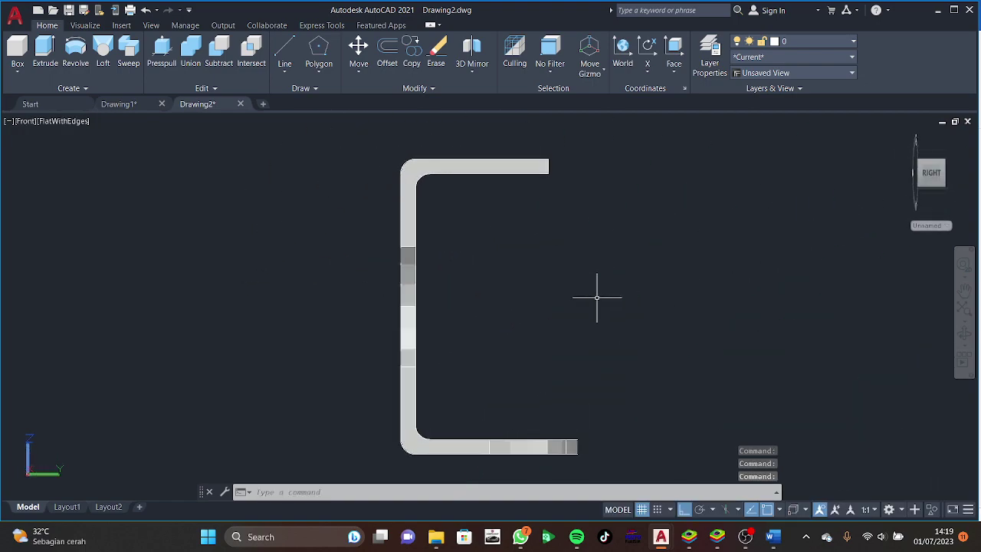
pyautogui.moveTo(596, 297)
pyautogui.keyDown('shift'); pyautogui.mouseDown(button='middle')
pyautogui.moveTo(429, 253)
pyautogui.moveTo(308, 308)
pyautogui.moveTo(557, 338)
pyautogui.moveTo(543, 350)
pyautogui.moveTo(565, 332)
pyautogui.moveTo(675, 338)
pyautogui.mouseUp(button='middle'); pyautogui.keyUp('shift')
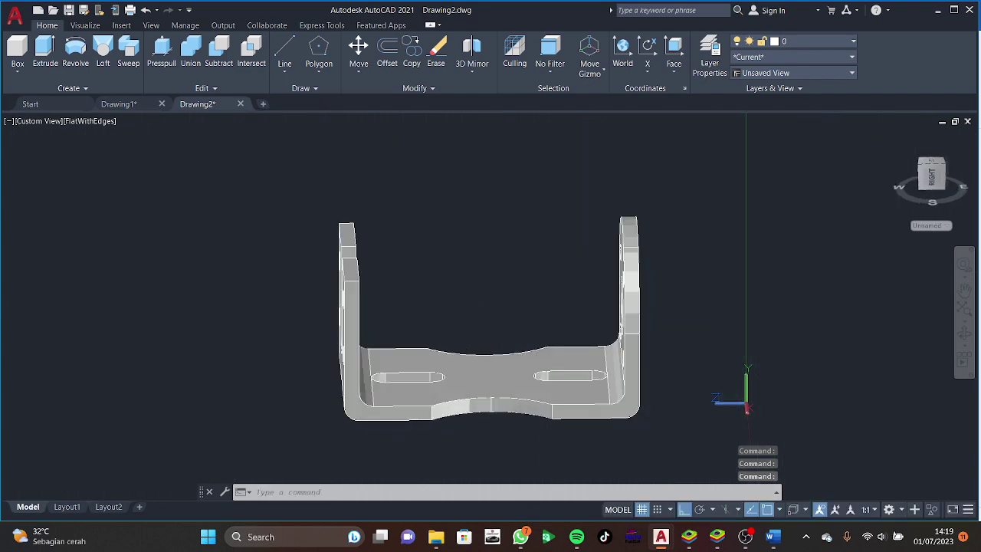
pyautogui.click(930, 226)
pyautogui.click(922, 236)
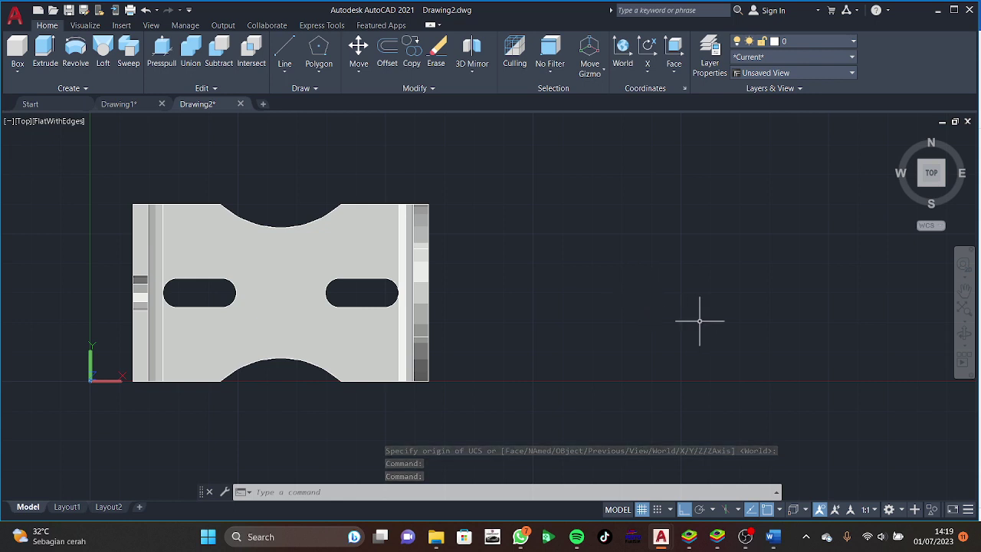
# Shift the base plate view left and start a line with L.
pyautogui.moveTo(731, 338); pyautogui.dragTo(683, 319, button='middle')
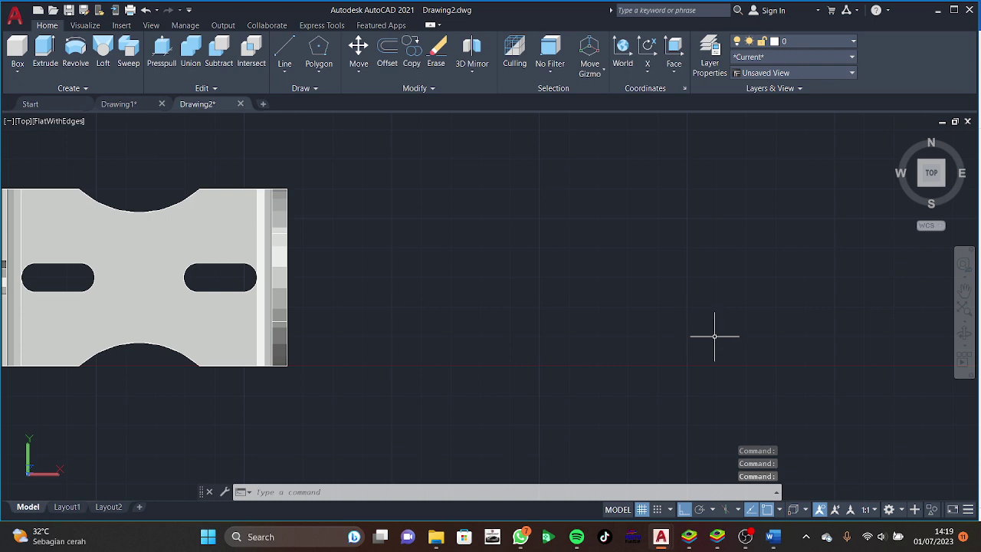
pyautogui.write('l')
pyautogui.press('Return')
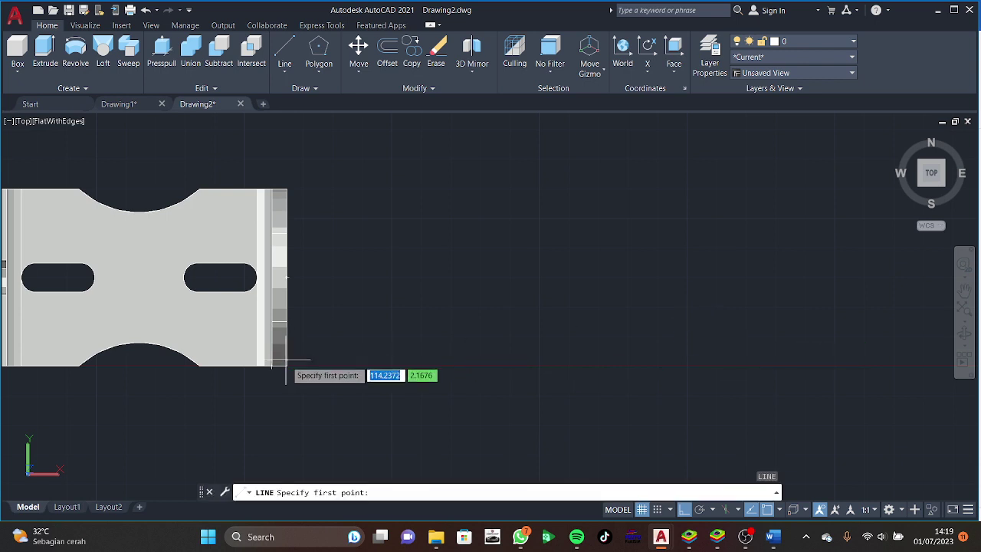
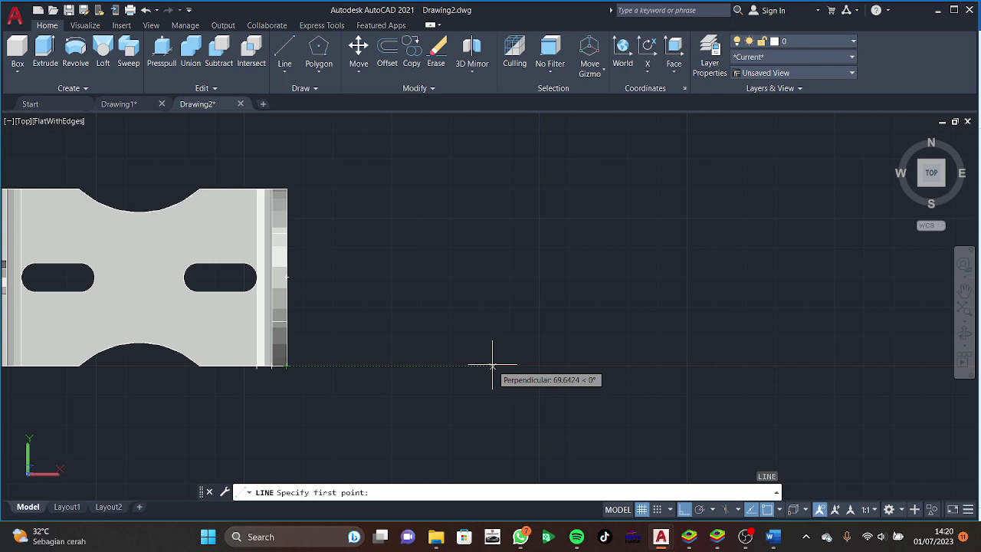
# Begin a line 70 units from the plate, then cancel it after a mistyped length.
pyautogui.write('70')
pyautogui.press('Return')
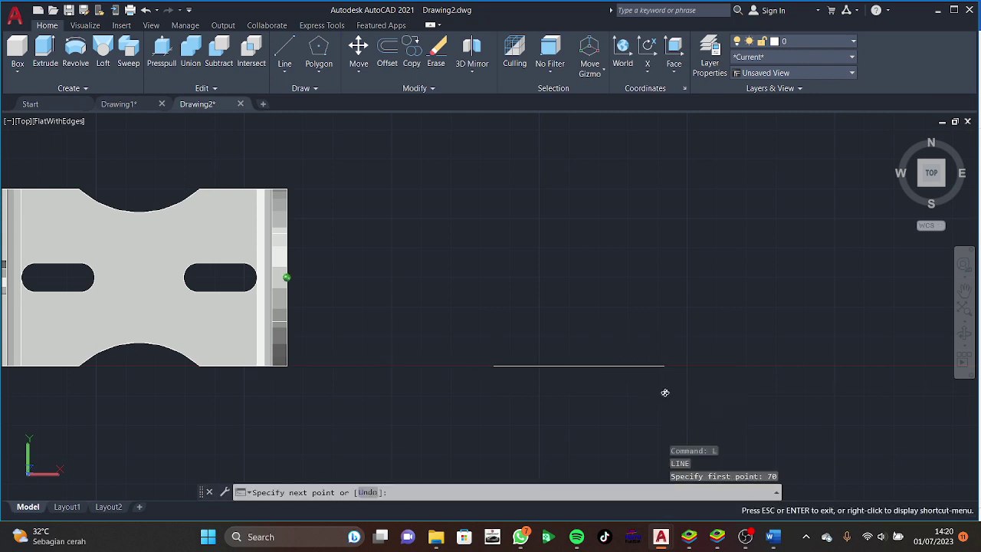
pyautogui.moveTo(666, 394)
pyautogui.keyDown('shift'); pyautogui.mouseDown(button='middle')
pyautogui.moveTo(661, 231)
pyautogui.moveTo(693, 360)
pyautogui.mouseUp(button='middle'); pyautogui.keyUp('shift')
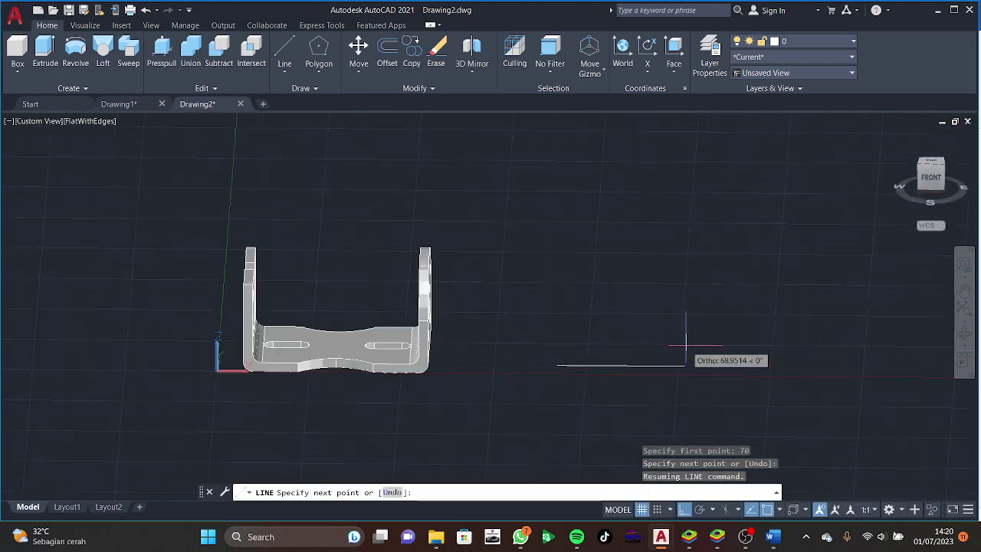
pyautogui.keyDown('shift'); pyautogui.moveTo(762, 272); pyautogui.dragTo(766, 322, button='middle'); pyautogui.keyUp('shift')
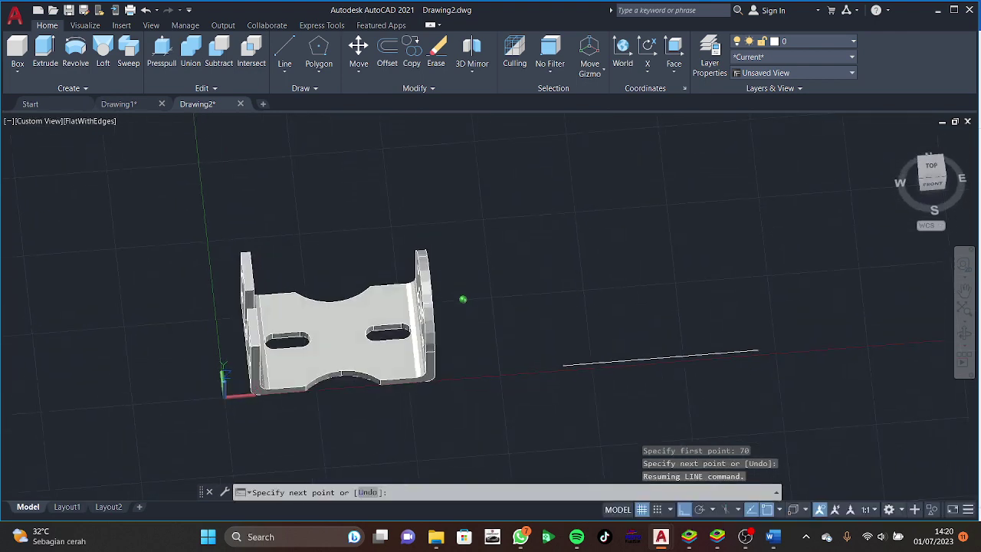
pyautogui.click(927, 171)
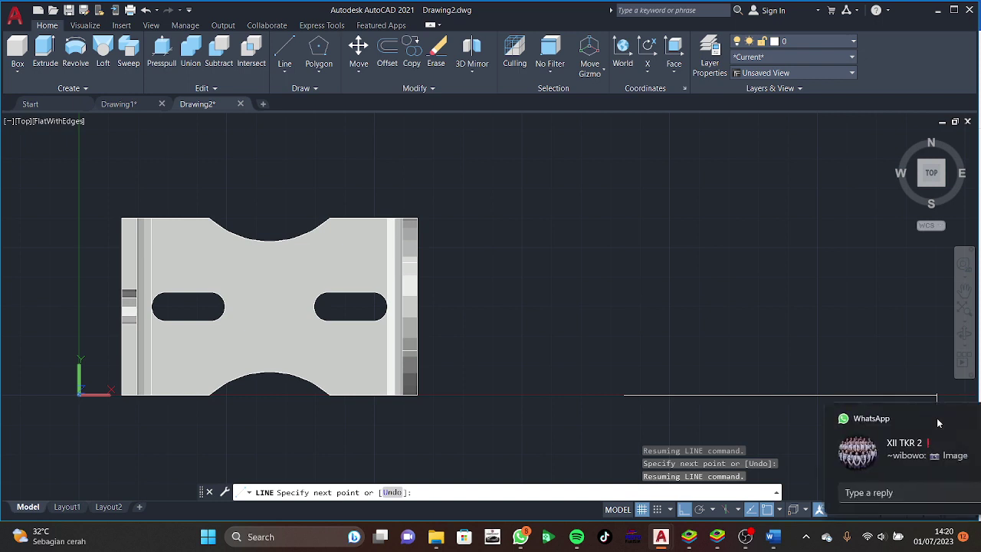
pyautogui.write('120')
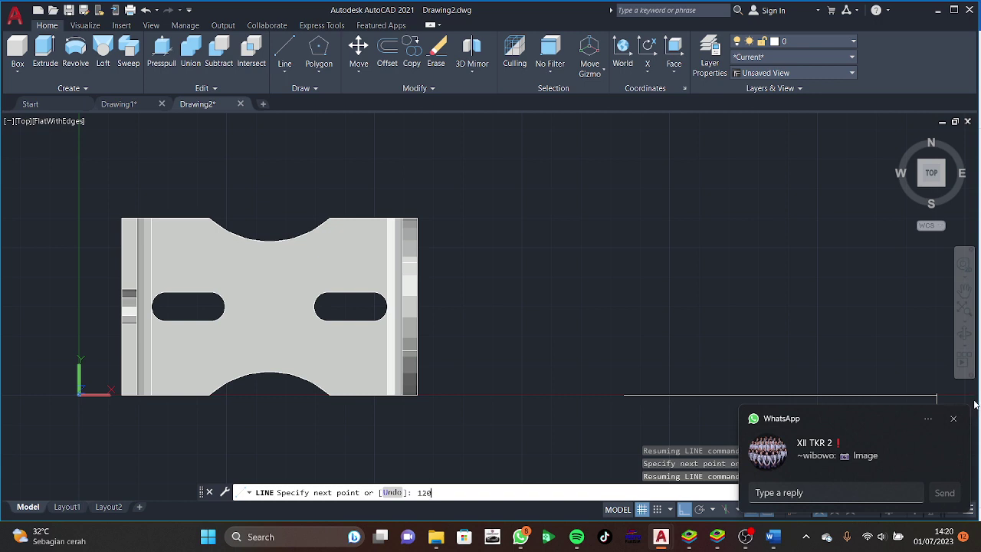
pyautogui.click(953, 419)
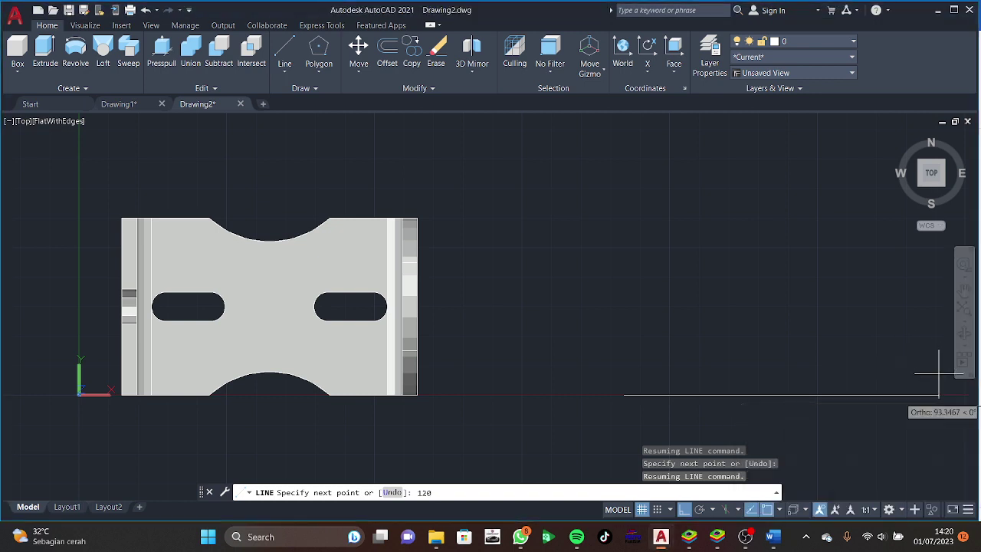
pyautogui.write('12')
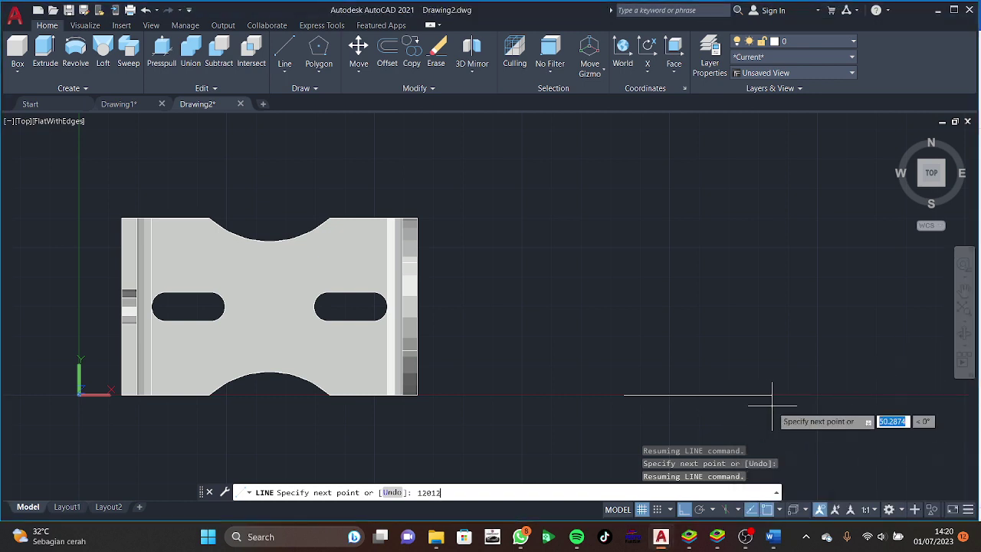
pyautogui.press('Escape')
# Draw a 120 by 70 outline beside the plate, then undo it.
pyautogui.write('l')
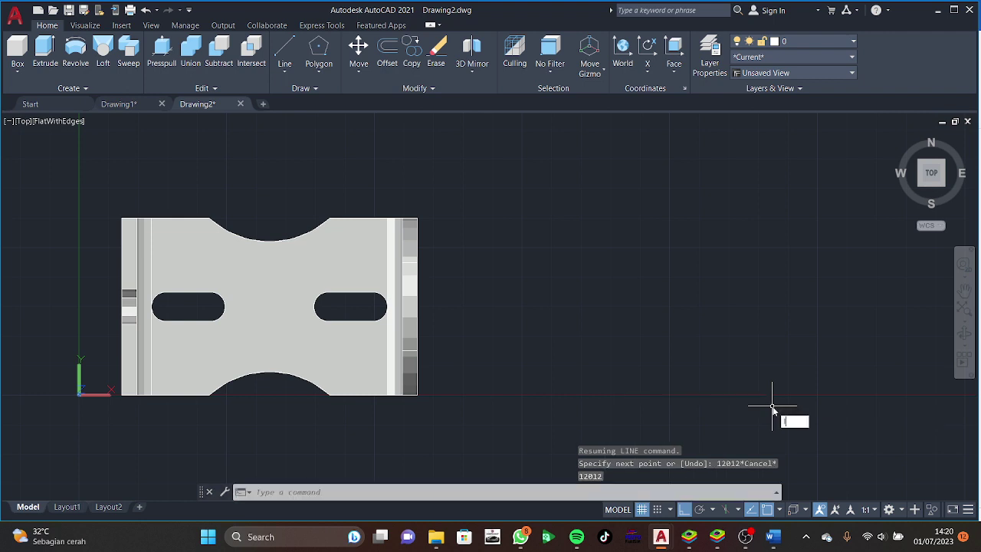
pyautogui.press('Return')
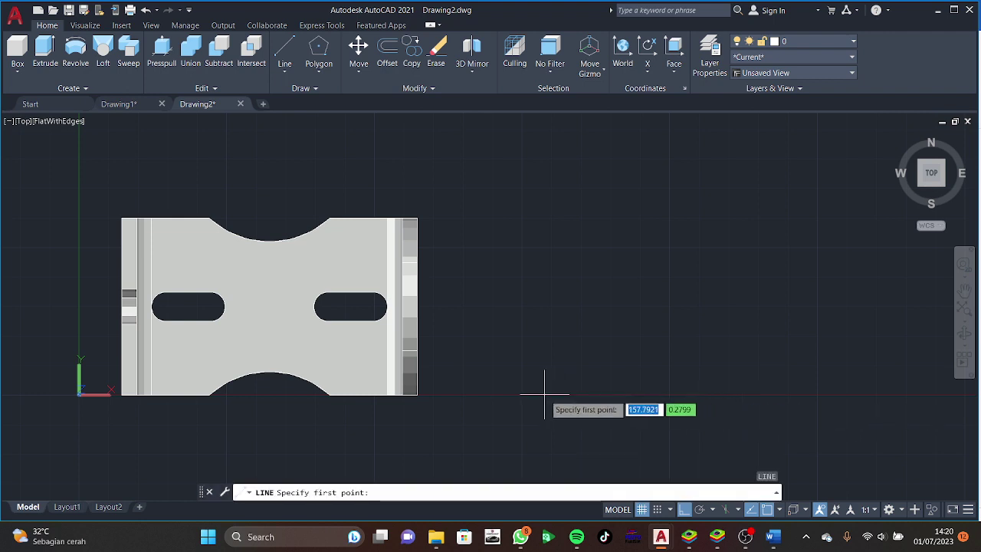
pyautogui.click(541, 396)
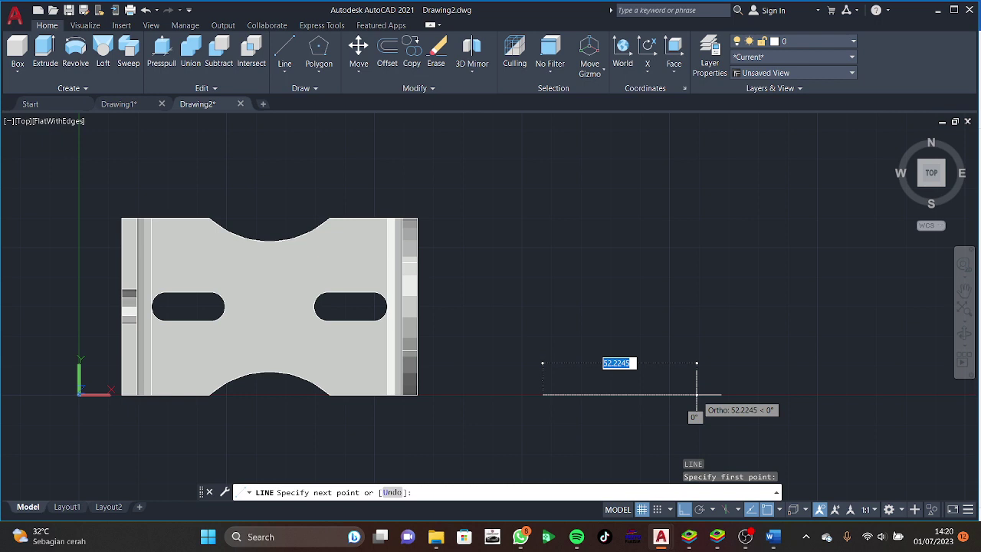
pyautogui.write('120')
pyautogui.press('Return')
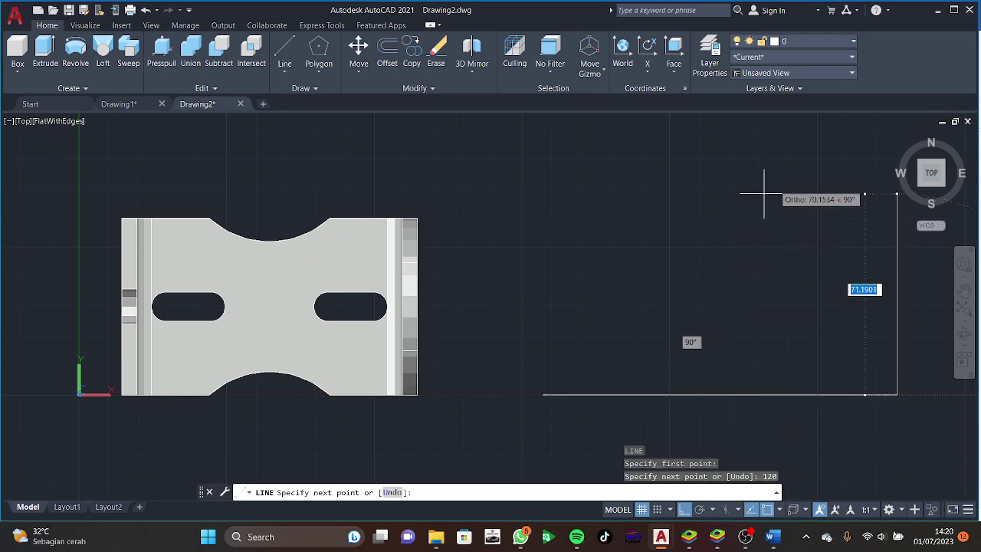
pyautogui.write('70')
pyautogui.press('Return')
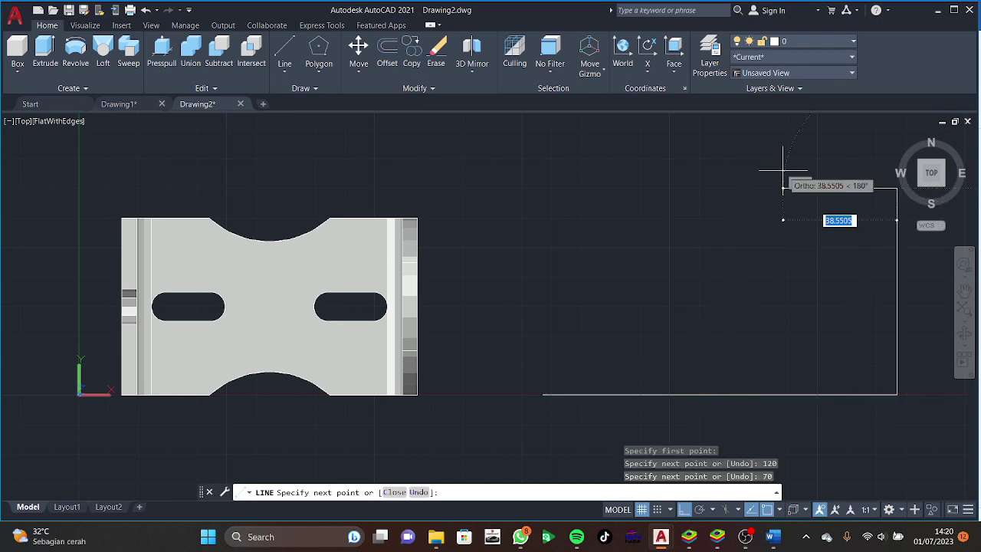
pyautogui.write('120')
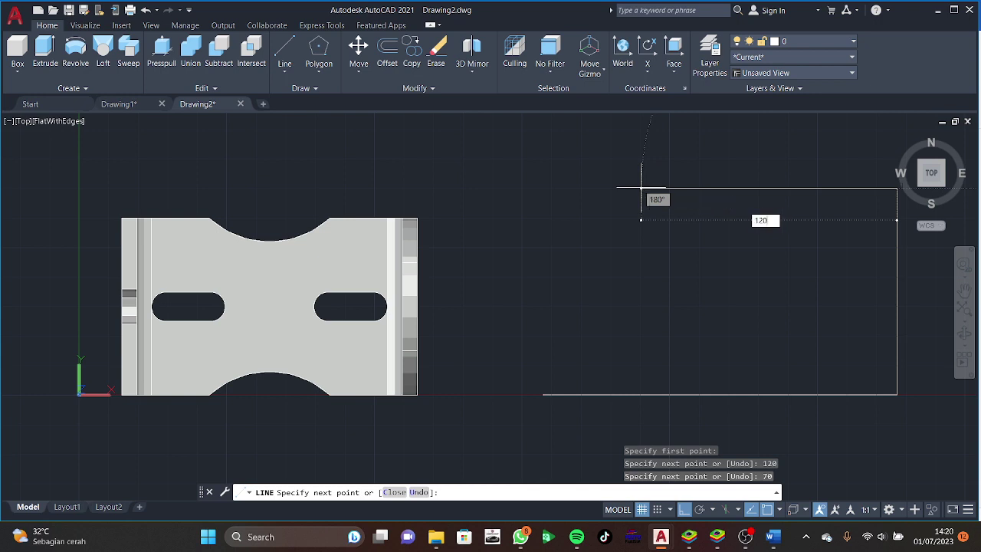
pyautogui.press('Return')
pyautogui.write('7')
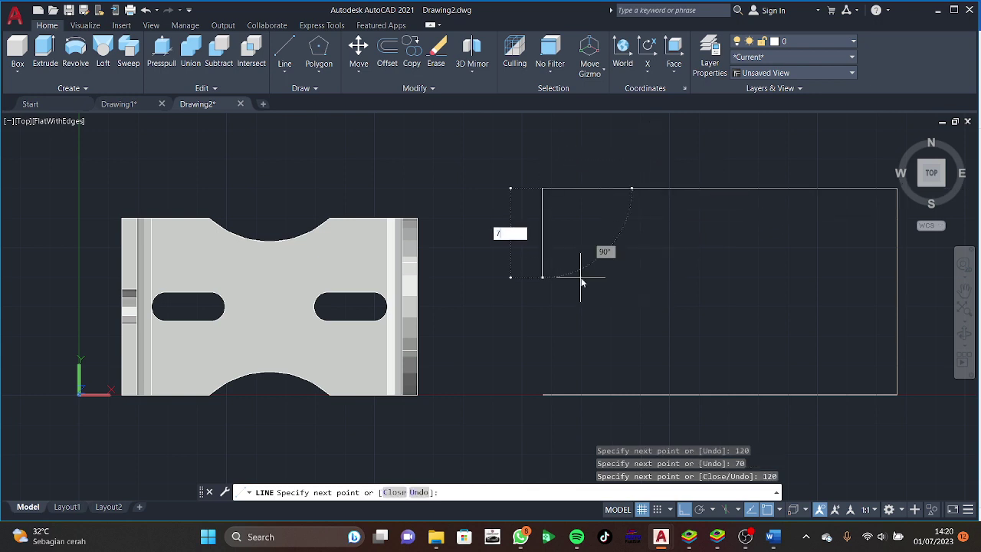
pyautogui.press('Escape')
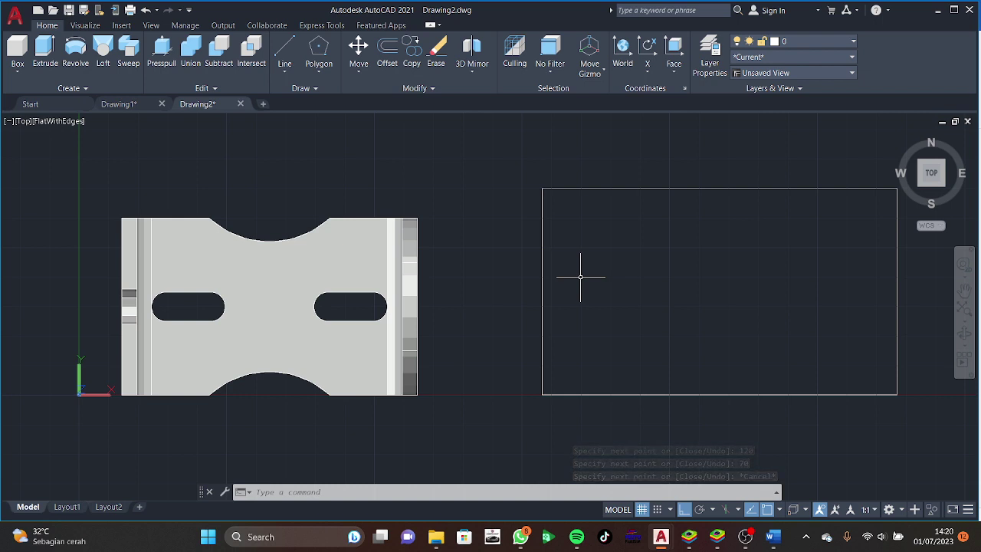
pyautogui.hotkey('ctrl', 'z')
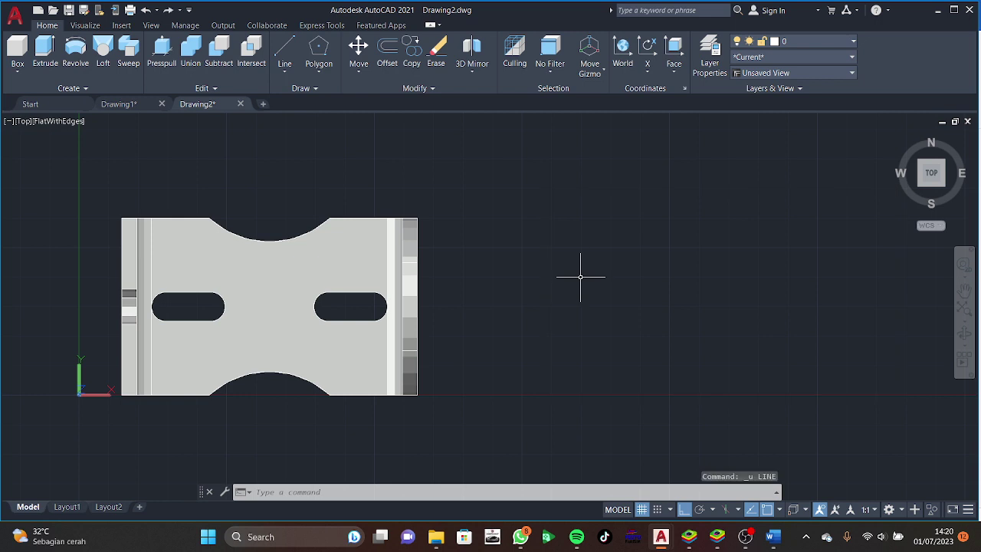
pyautogui.write('l')
# Start a line at the origin (0), then cancel it.
pyautogui.press('Return')
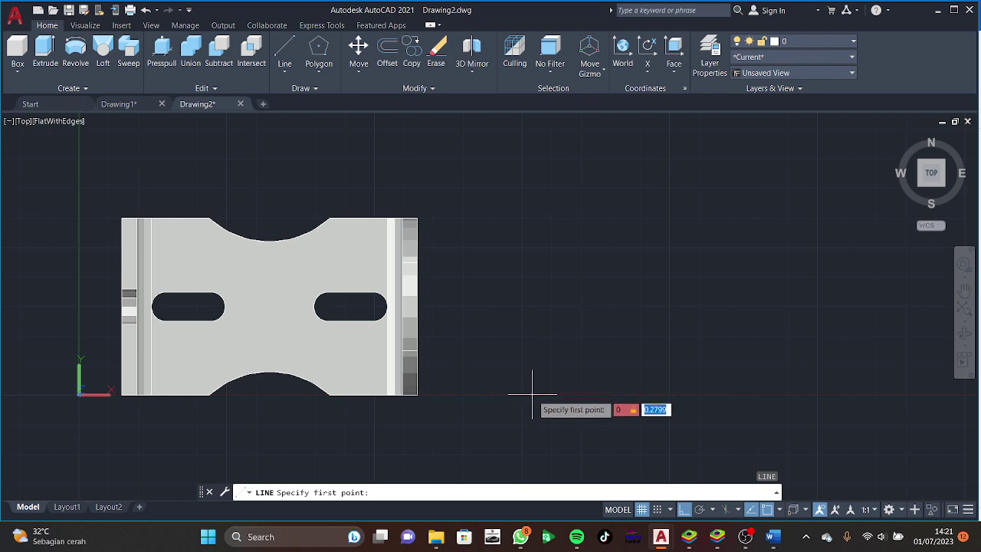
pyautogui.write('0')
pyautogui.press('Return')
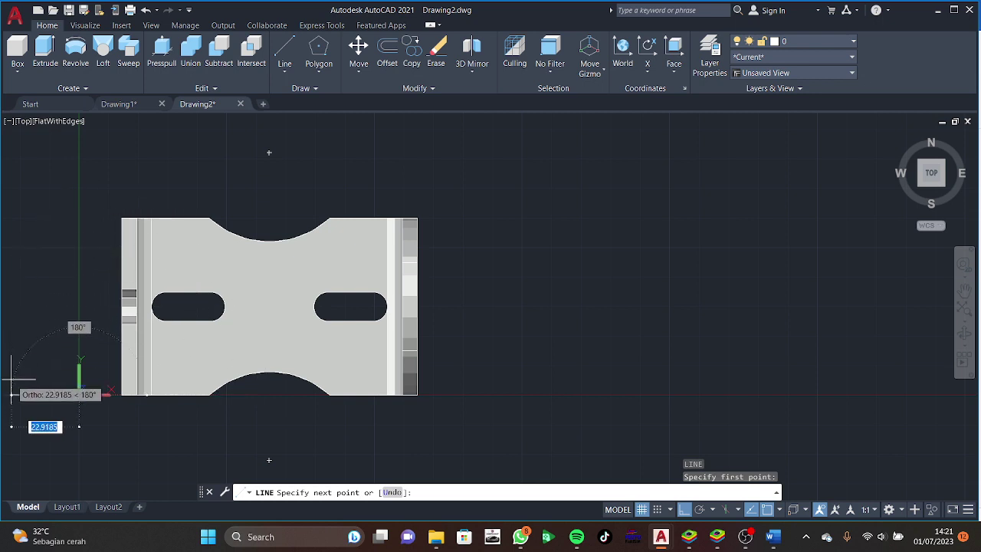
pyautogui.press('Escape')
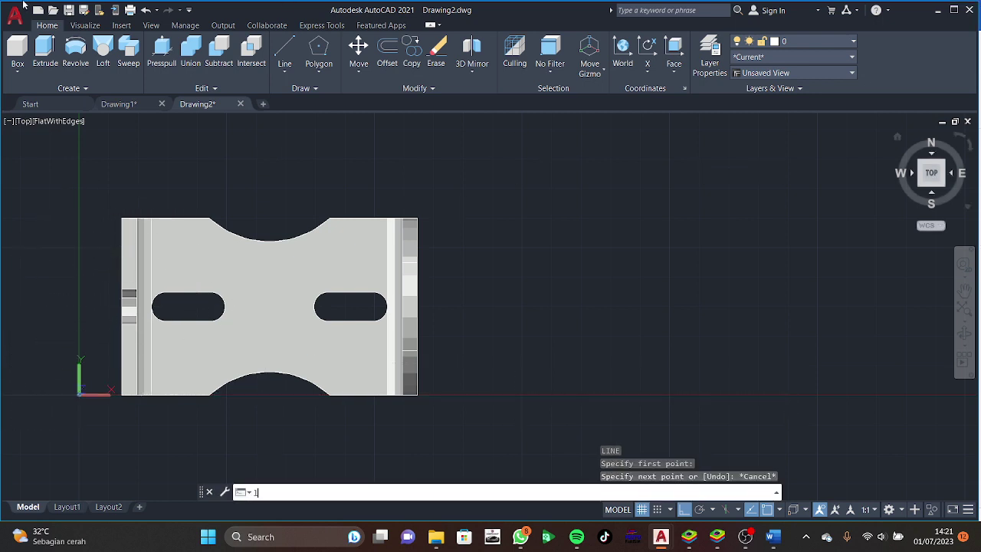
# Draw the outline right of the plate: 25 up, 70 across, 25 down, closed at the start.
pyautogui.click(284, 52)
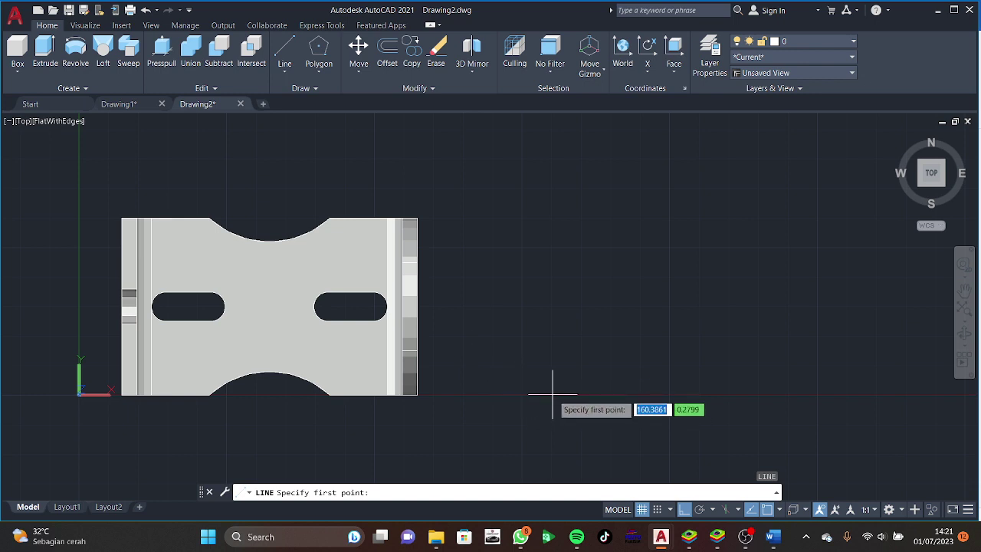
pyautogui.click(551, 395)
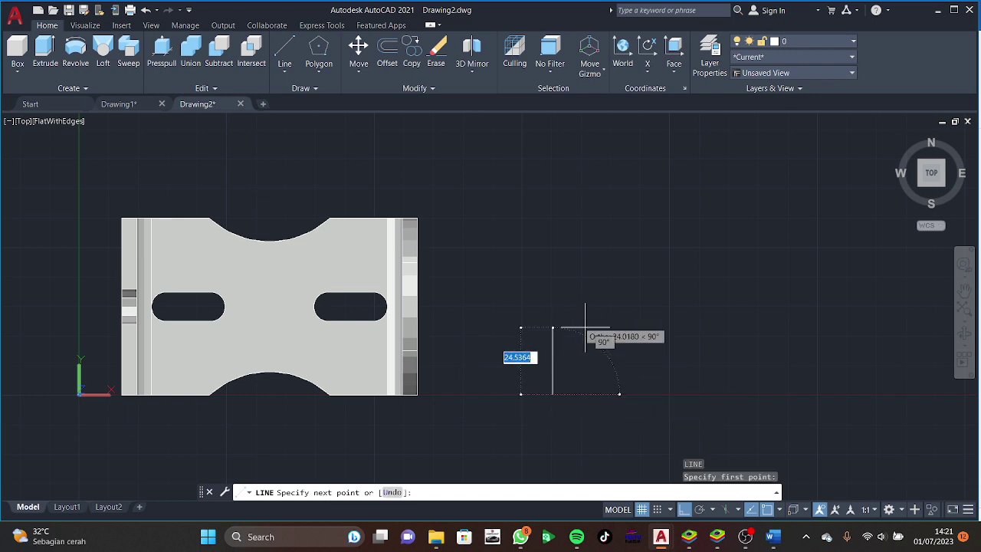
pyautogui.write('25')
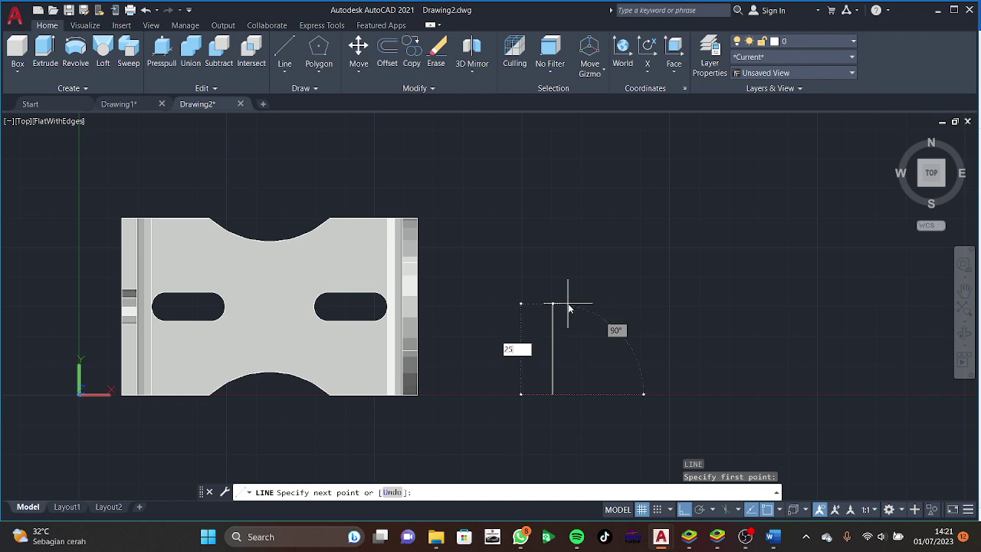
pyautogui.press('Return')
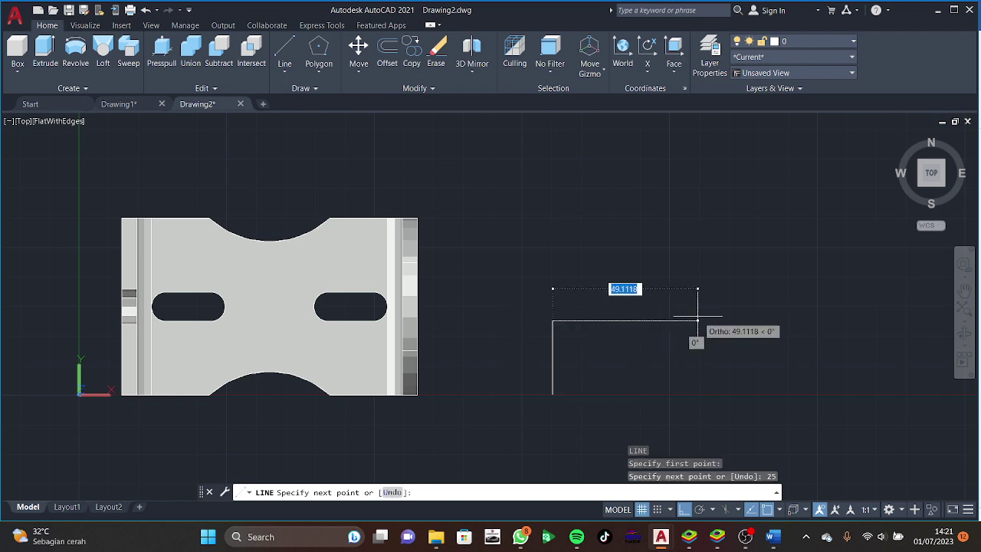
pyautogui.write('70')
pyautogui.press('Return')
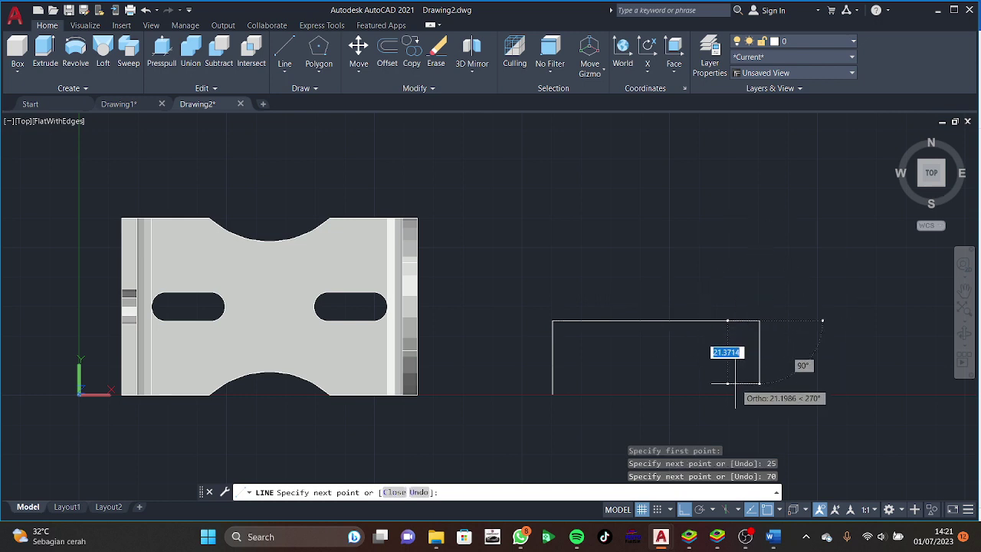
pyautogui.write('25')
pyautogui.press('Return')
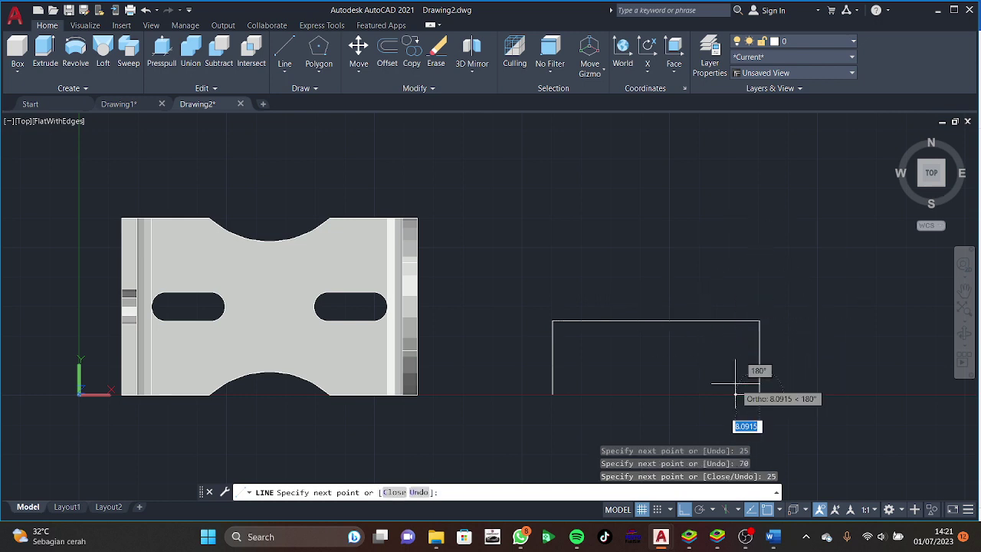
pyautogui.click(553, 395)
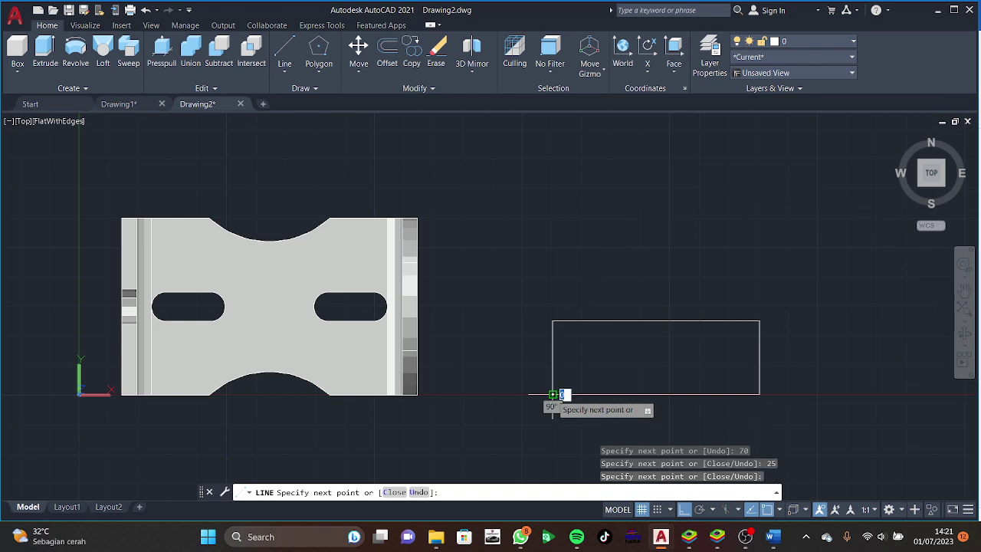
pyautogui.press('Escape')
pyautogui.press('Return')
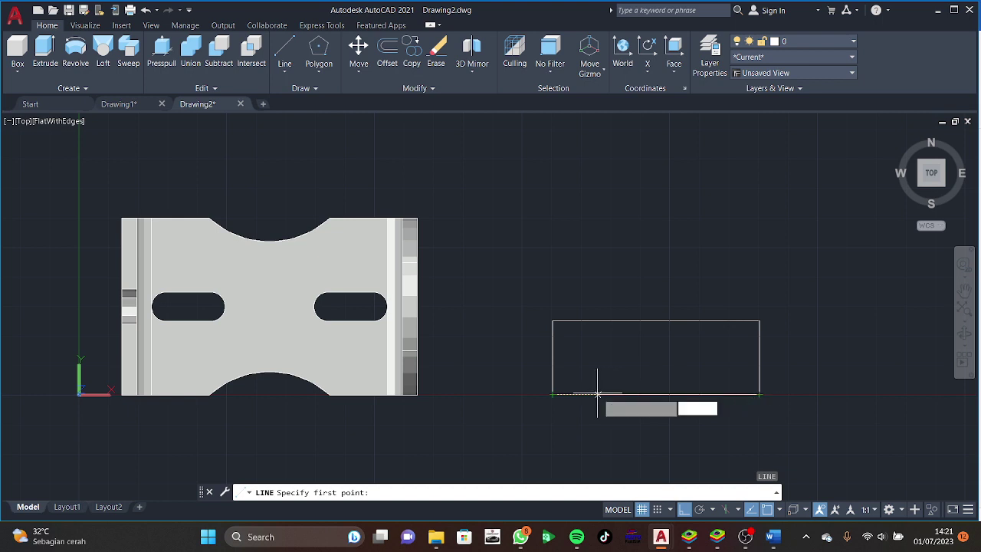
# Draw a 60° slanted line 18 units along the base, using 15° polar tracking.
pyautogui.write('8')
pyautogui.press('Return')
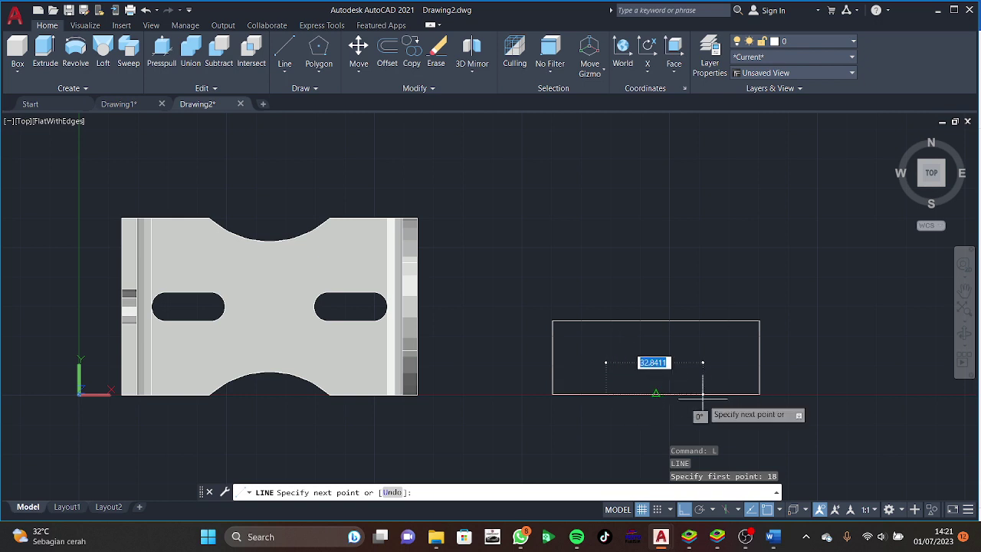
pyautogui.click(712, 511)
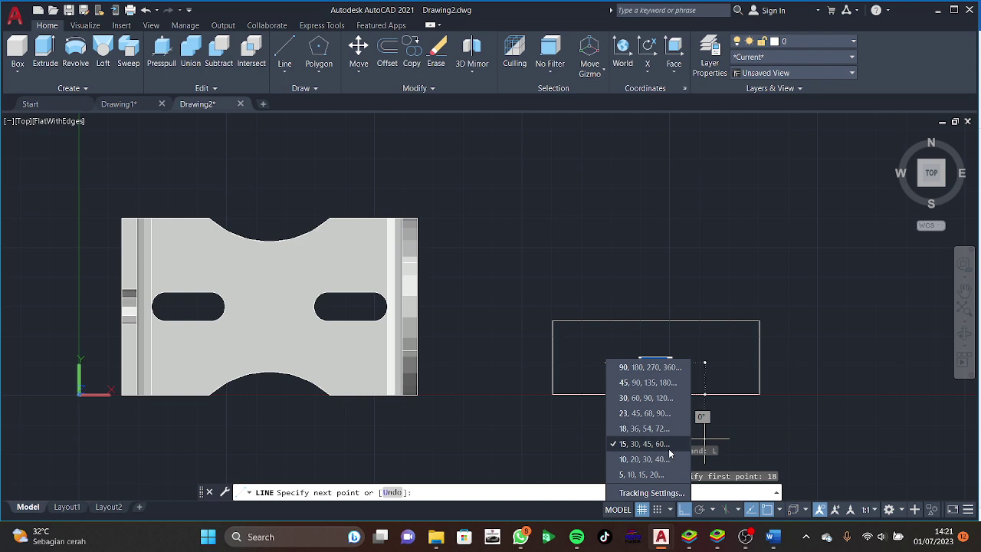
pyautogui.click(669, 449)
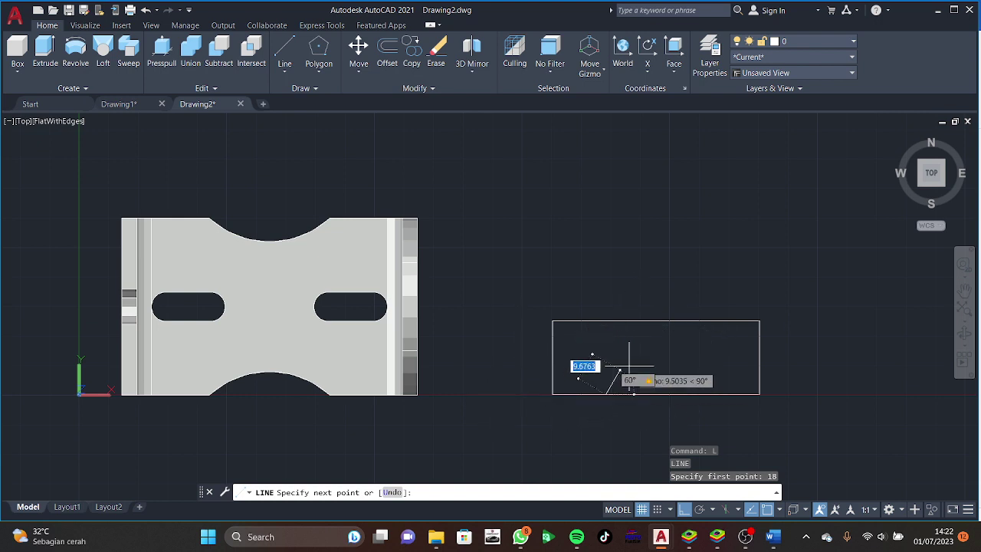
pyautogui.click(637, 339)
pyautogui.press('Escape')
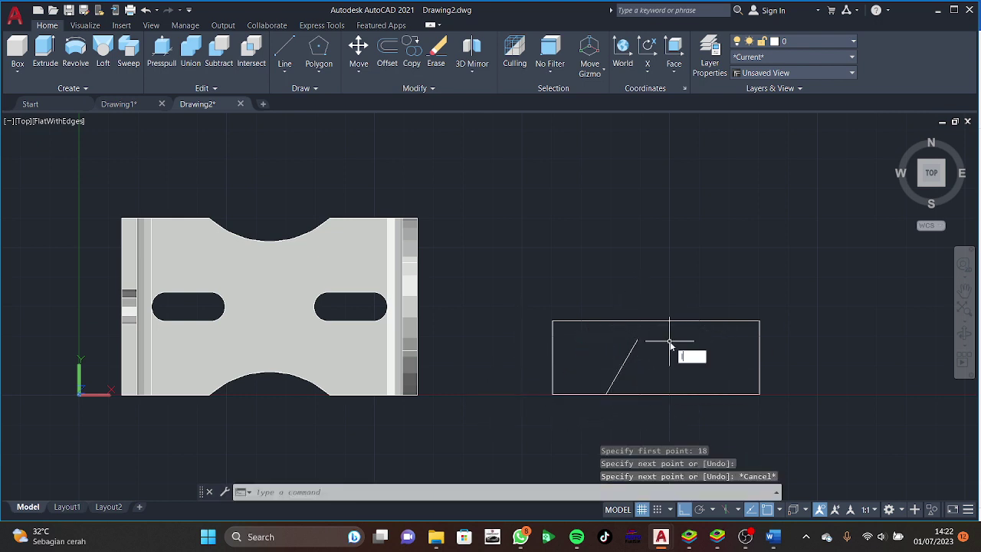
# Draw a second 60° line 18 units from the corner and erase the left slanted line.
pyautogui.press('Return')
pyautogui.write('18')
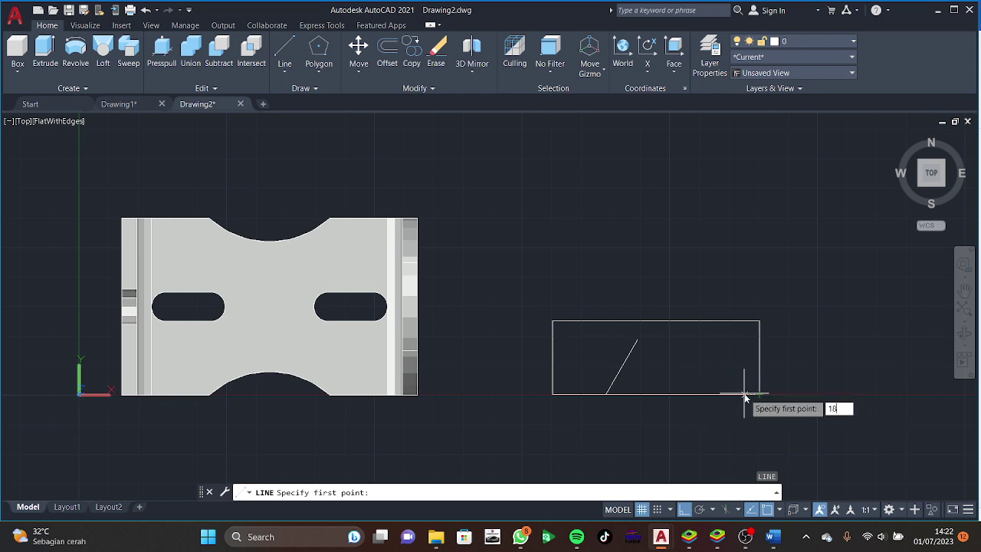
pyautogui.press('Return')
pyautogui.write('60')
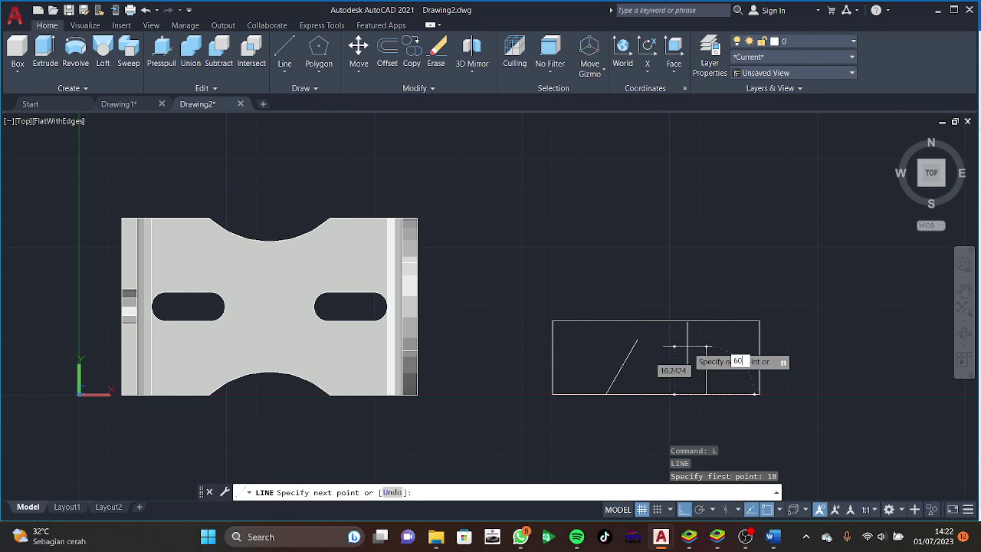
pyautogui.press('Tab')
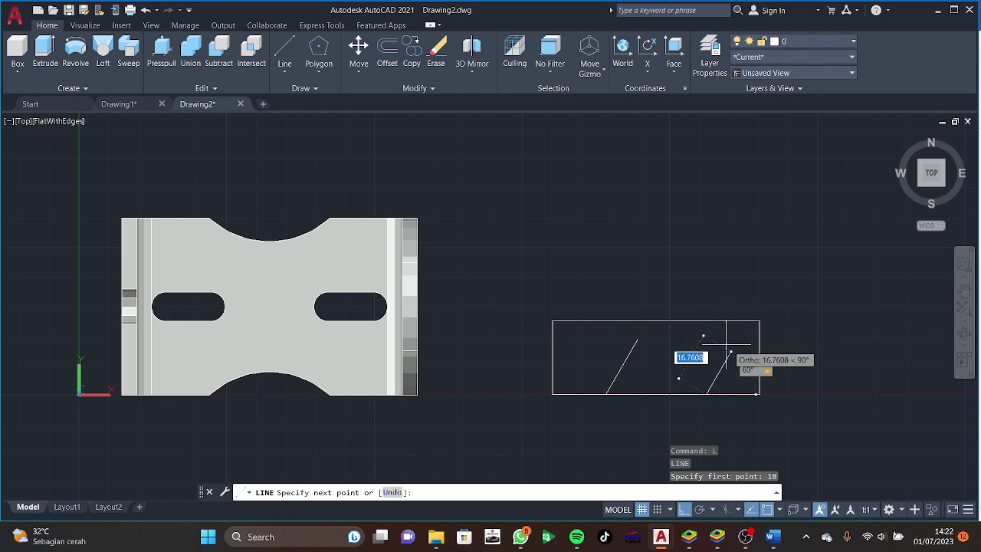
pyautogui.press('Return')
pyautogui.press('Escape')
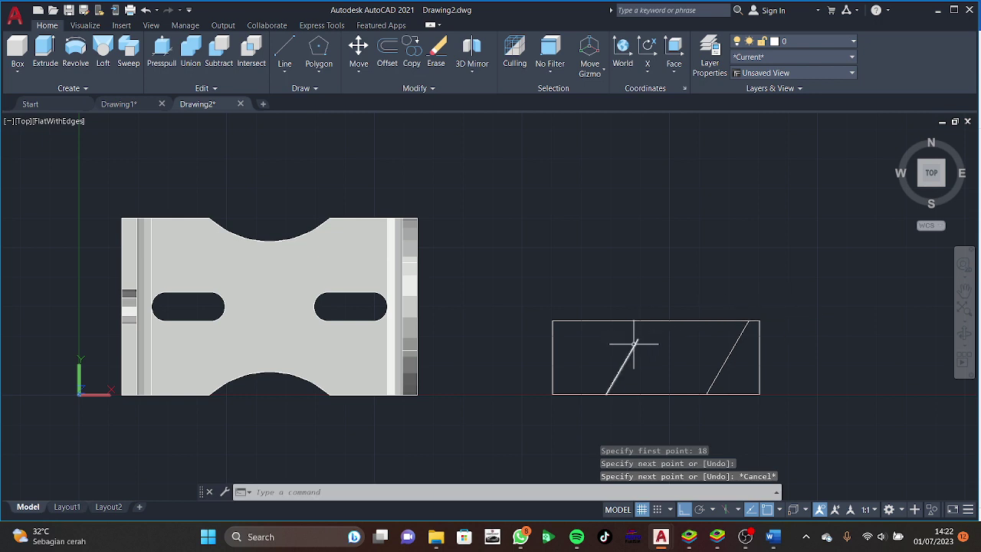
pyautogui.click(633, 344)
pyautogui.press('Delete')
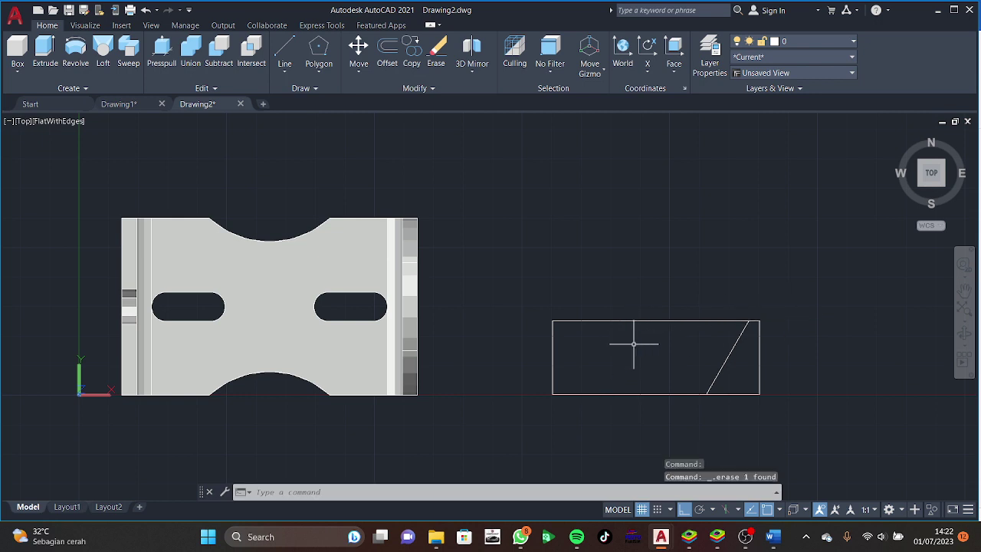
pyautogui.write('l')
# Draw a horizontal line 12 units above the bottom-right corner, running left past the rectangle.
pyautogui.press('Return')
pyautogui.write('12')
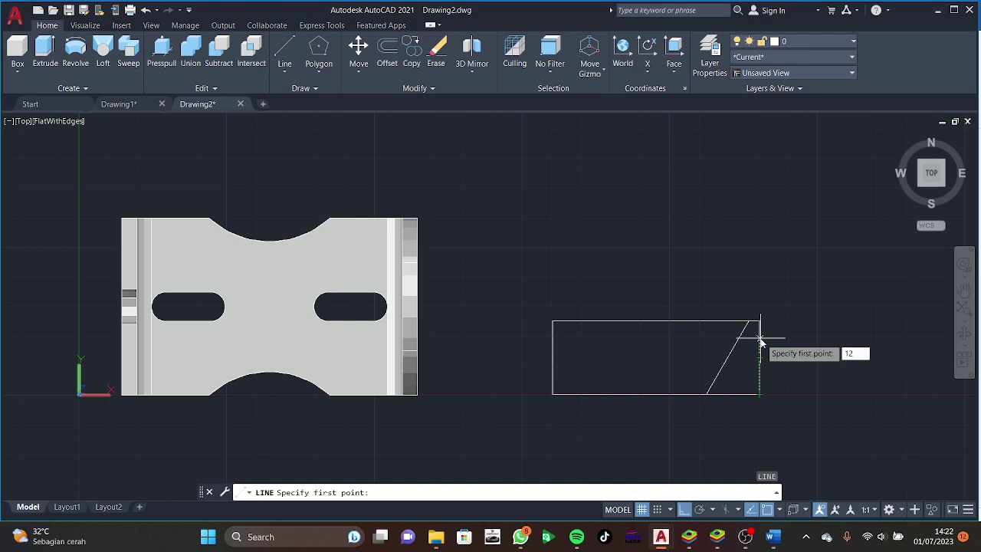
pyautogui.press('Return')
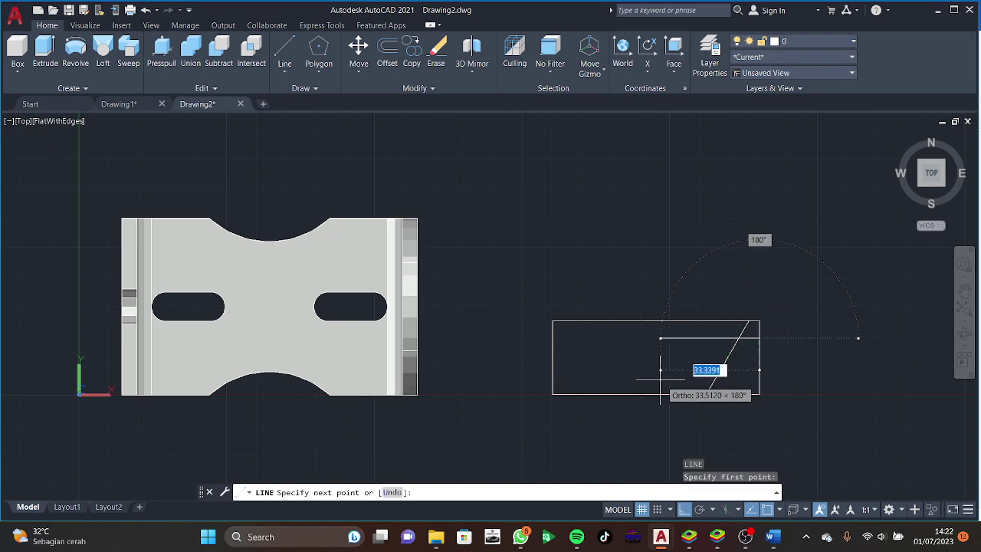
pyautogui.press('Escape')
pyautogui.press('Return')
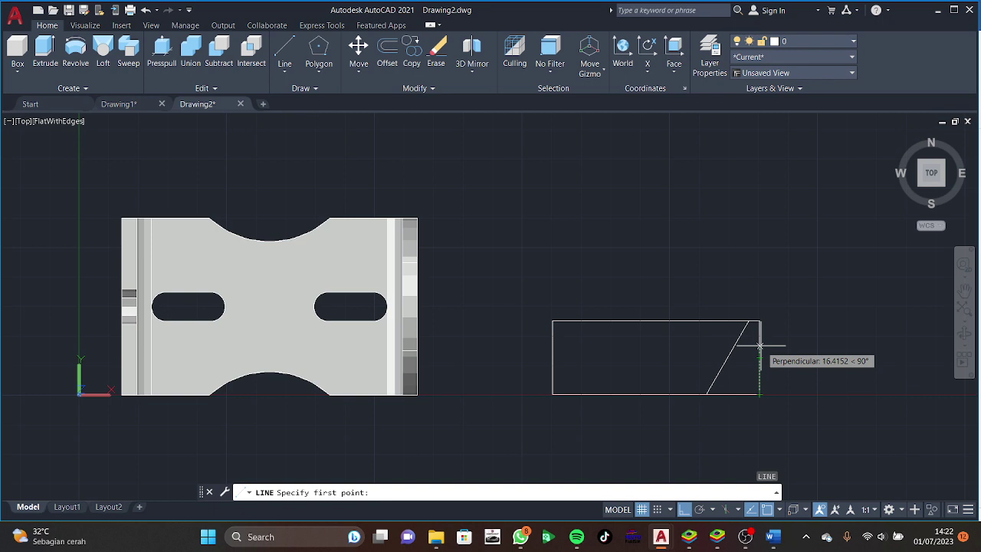
pyautogui.write('12')
pyautogui.press('Return')
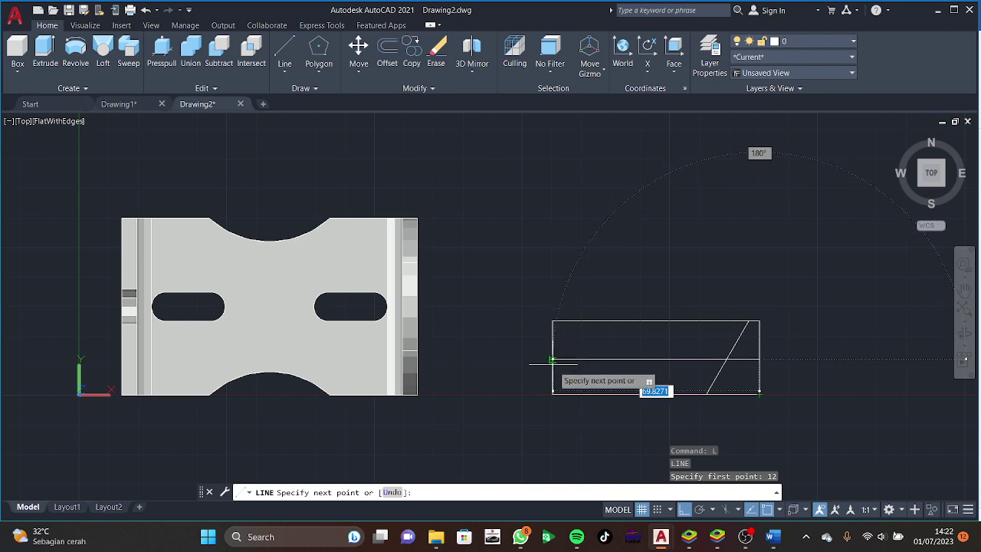
pyautogui.press('Escape')
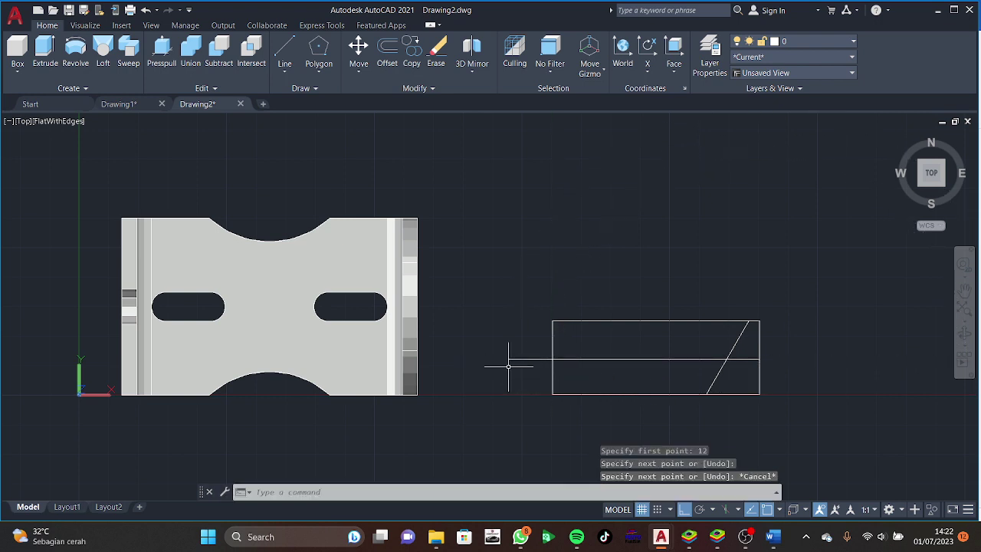
# Mirror the slanted line about the rectangle's vertical midline, keeping the original.
pyautogui.write('r')
pyautogui.press('Return')
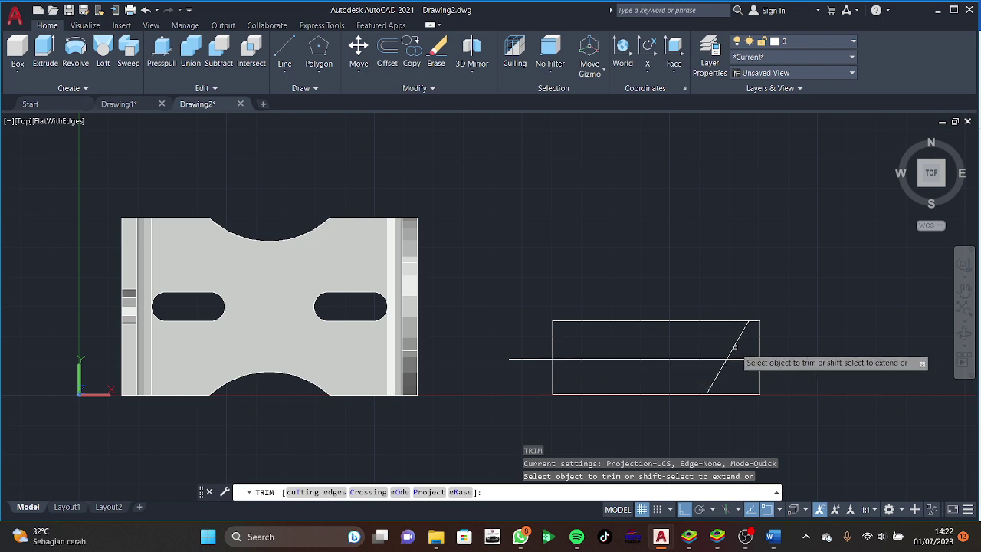
pyautogui.press('Escape')
pyautogui.write('mir')
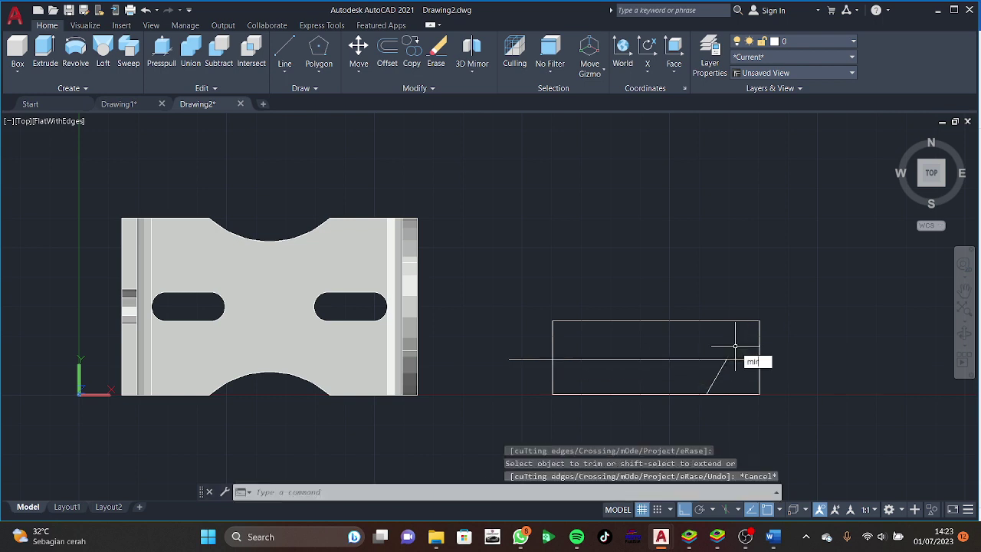
pyautogui.press('Return')
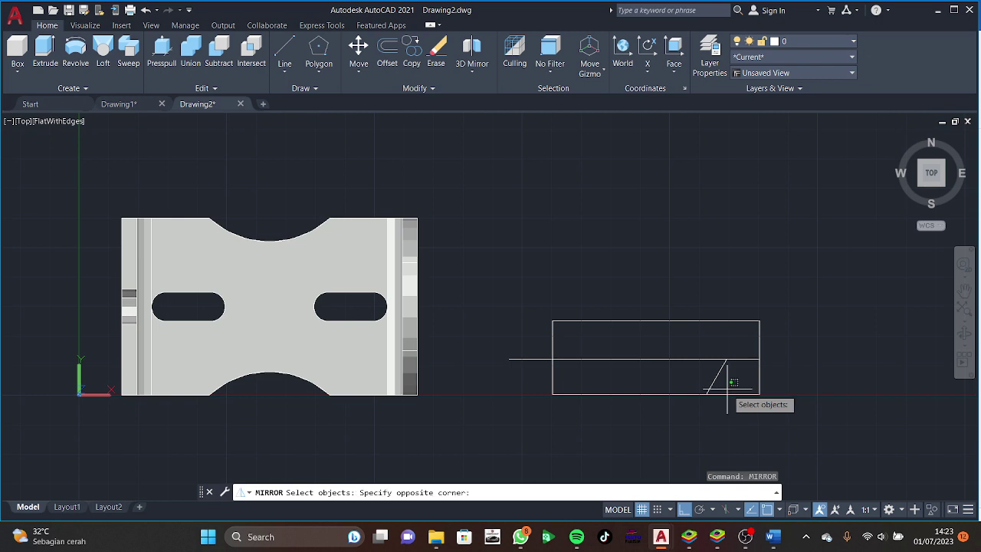
pyautogui.click(700, 370)
pyautogui.press('Return')
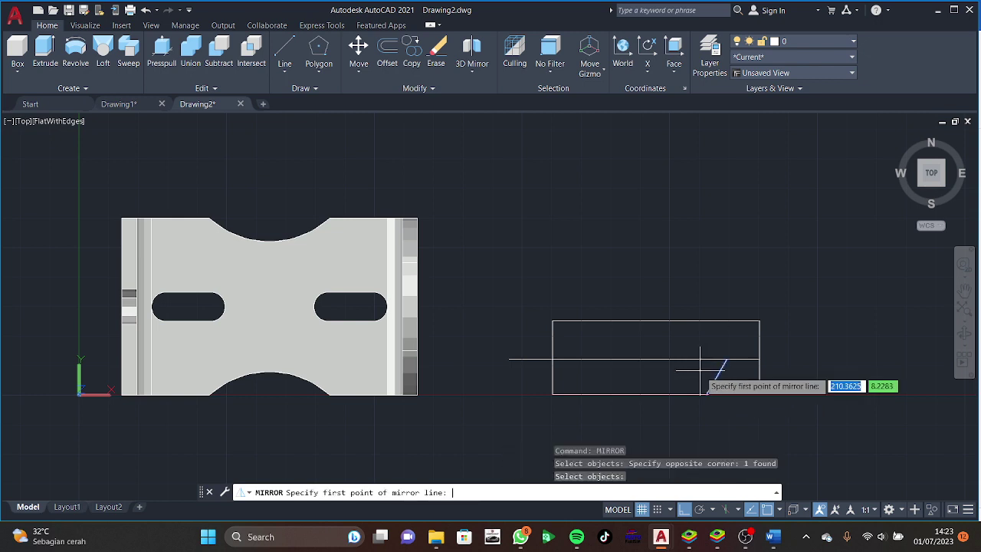
pyautogui.click(655, 393)
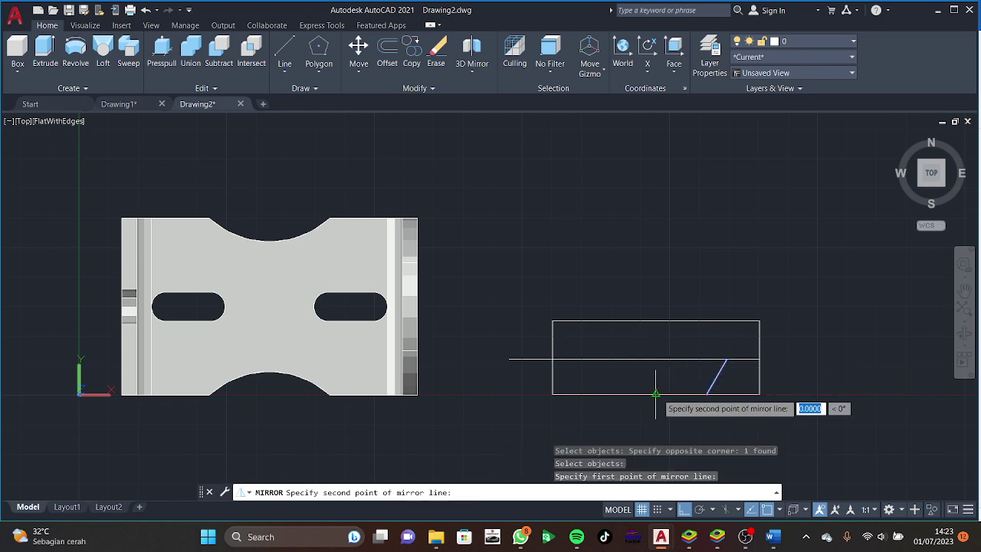
pyautogui.click(660, 330)
pyautogui.press('Return')
pyautogui.write('tr')
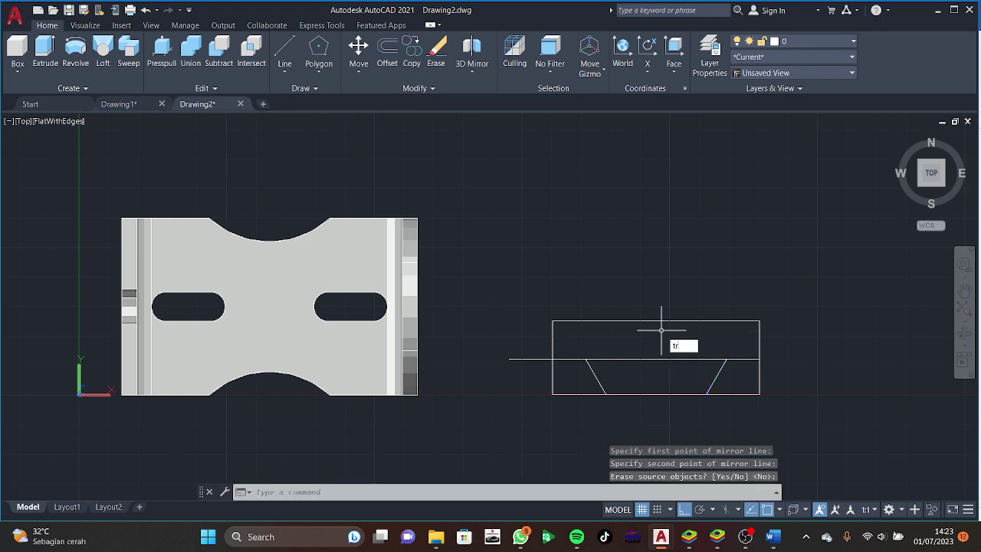
# Trim the horizontal line's left and right ends outside the slanted lines.
pyautogui.press('Return')
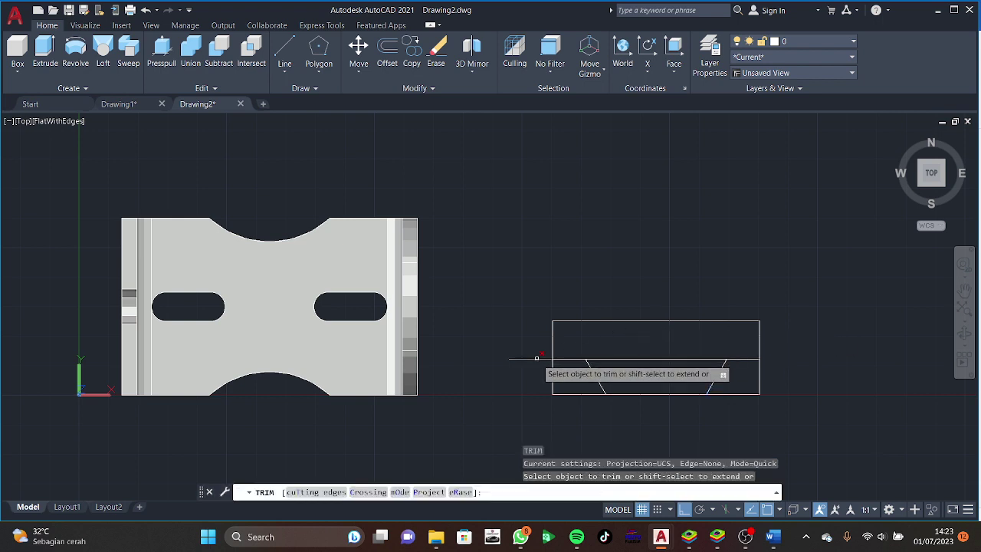
pyautogui.click(561, 359)
pyautogui.click(744, 359)
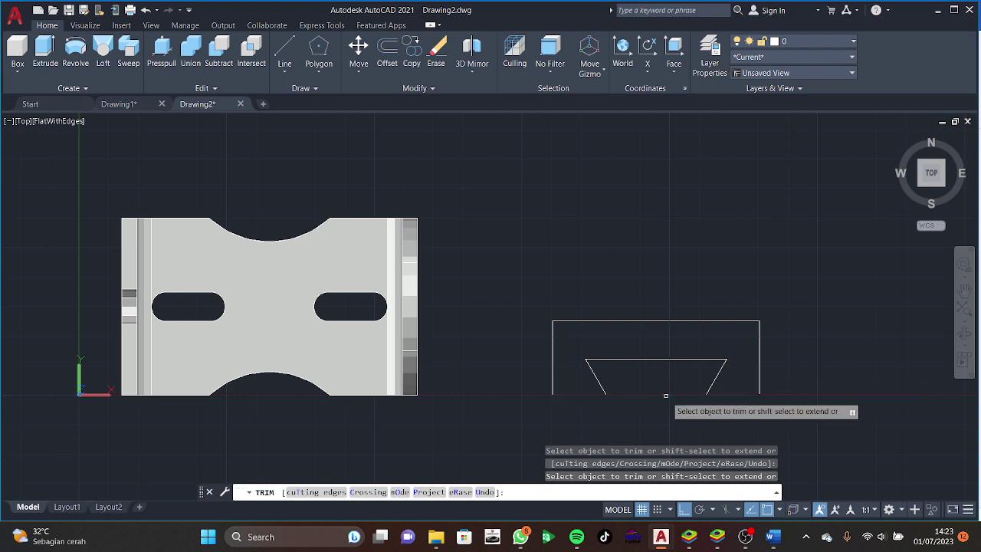
pyautogui.press('Return')
pyautogui.press('Escape')
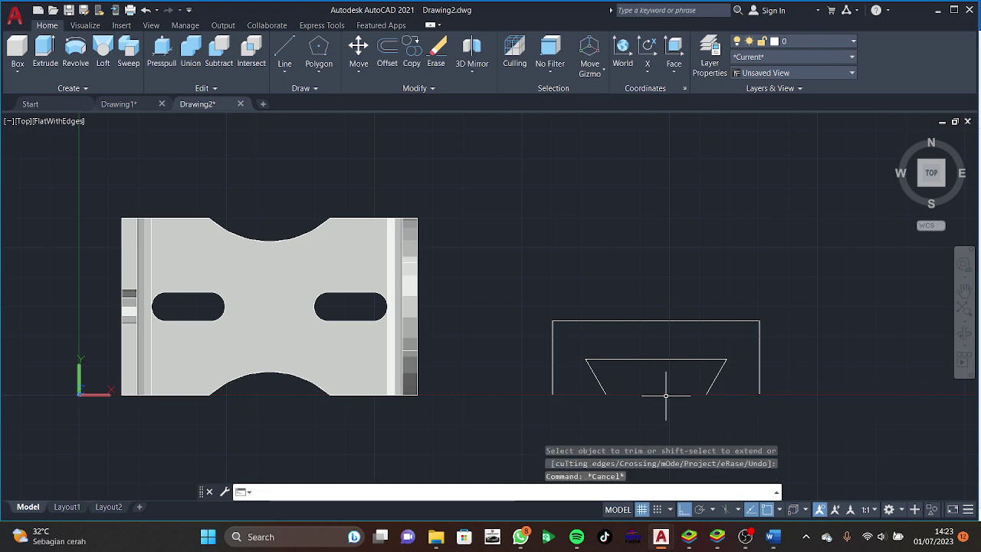
pyautogui.write('l')
pyautogui.press('Return')
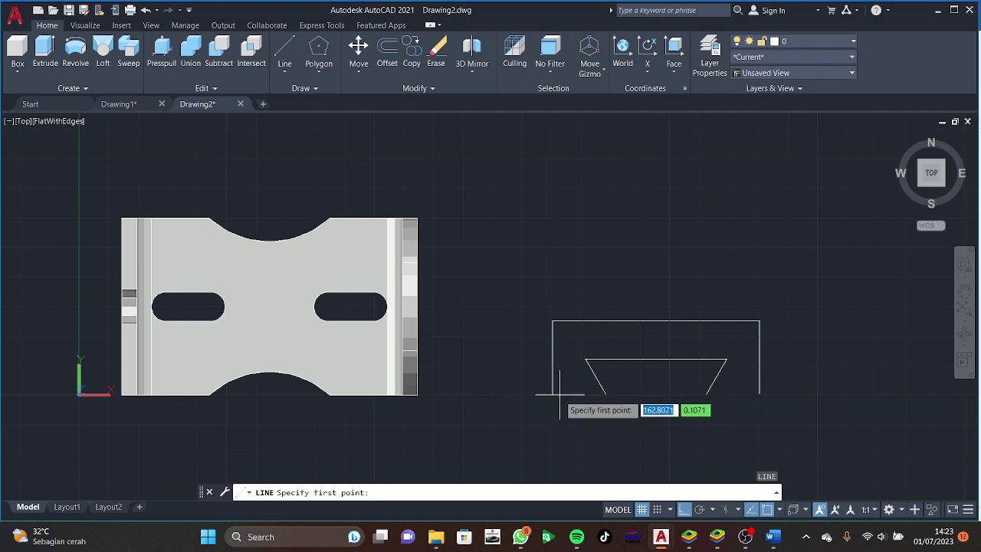
# Trim away the rectangle's bottom edge beneath the notch.
pyautogui.click(553, 395)
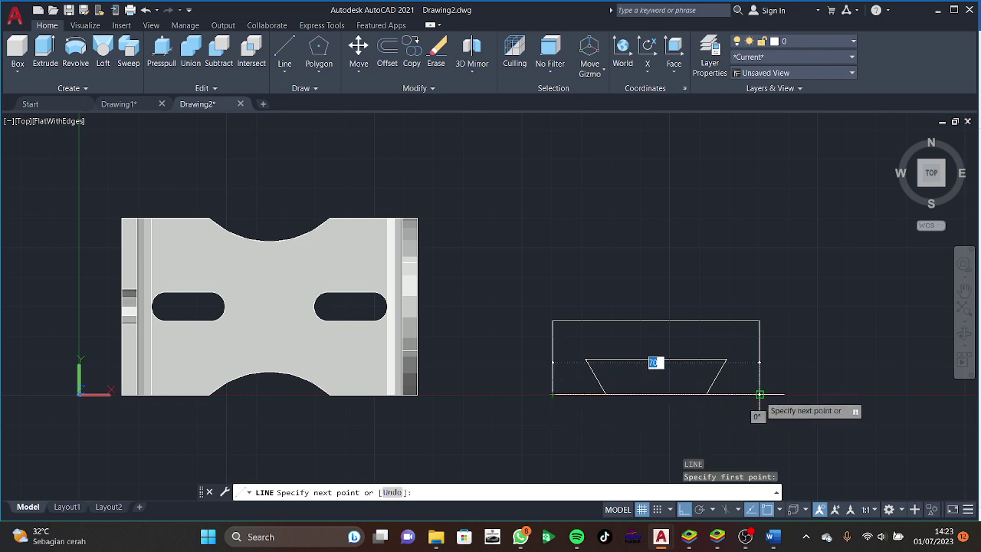
pyautogui.press('Escape')
pyautogui.write('tr')
pyautogui.press('Return')
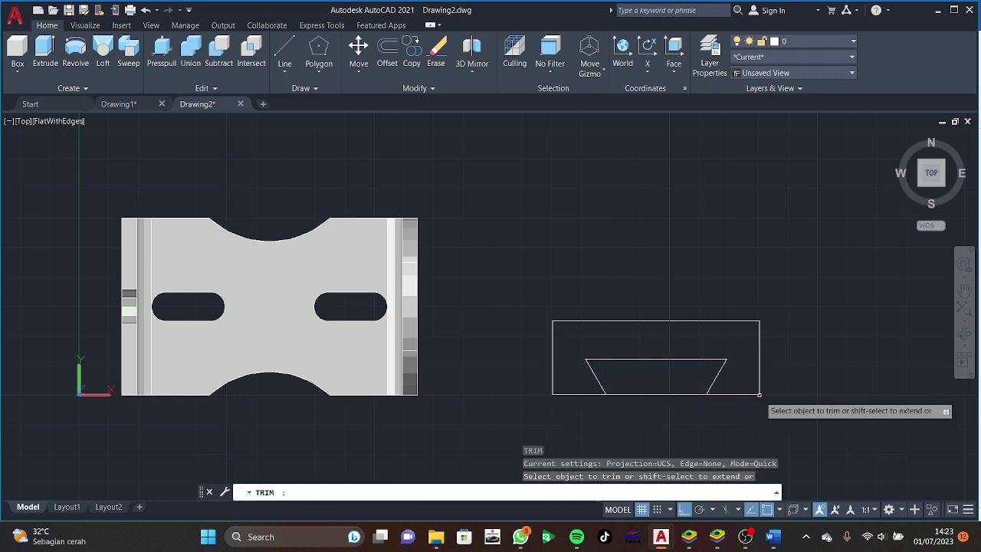
pyautogui.click(666, 391)
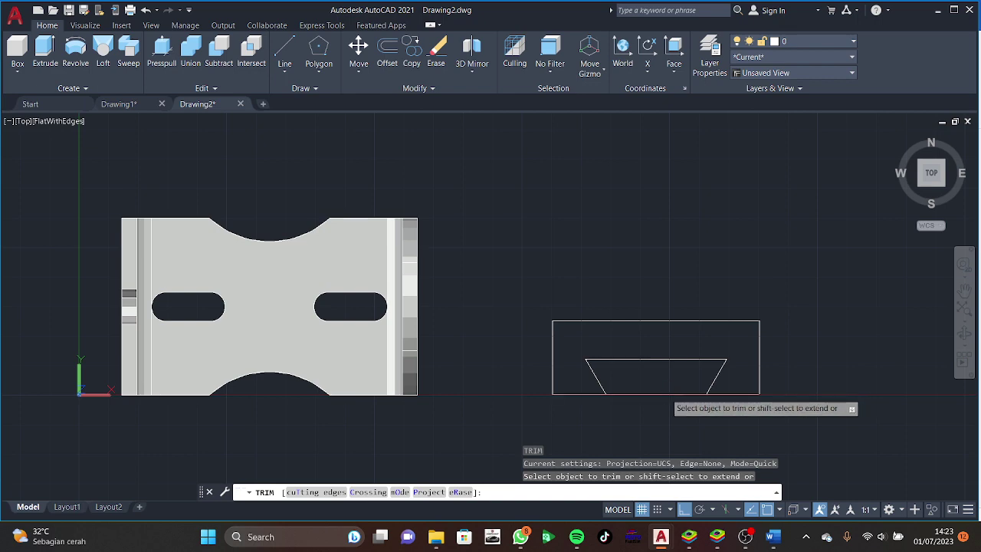
pyautogui.press('Escape')
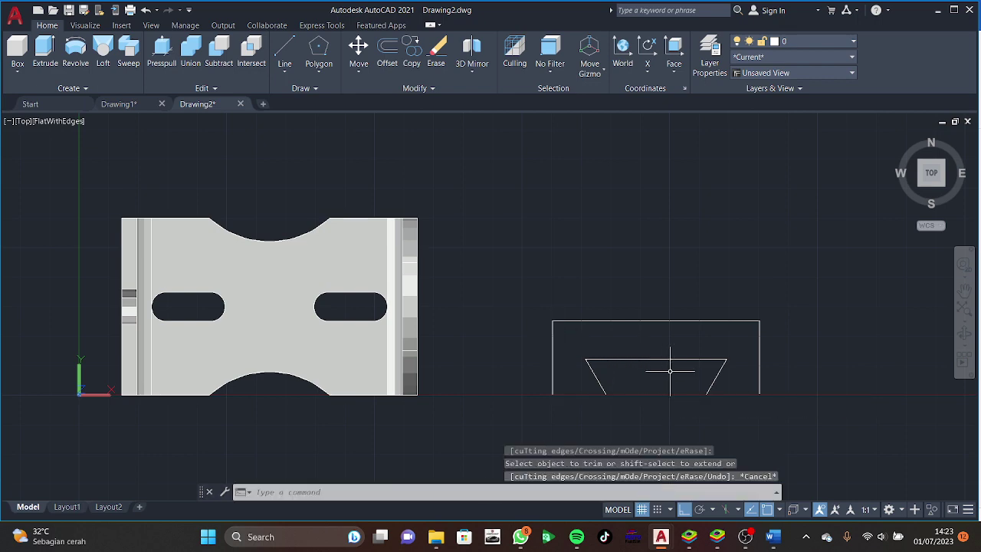
pyautogui.moveTo(669, 371)
pyautogui.keyDown('shift'); pyautogui.mouseDown(button='middle')
pyautogui.moveTo(587, 216)
pyautogui.moveTo(633, 232)
pyautogui.moveTo(606, 227)
pyautogui.moveTo(617, 223)
pyautogui.moveTo(615, 403)
pyautogui.moveTo(875, 306)
pyautogui.mouseUp(button='middle'); pyautogui.keyUp('shift')
pyautogui.click(943, 171)
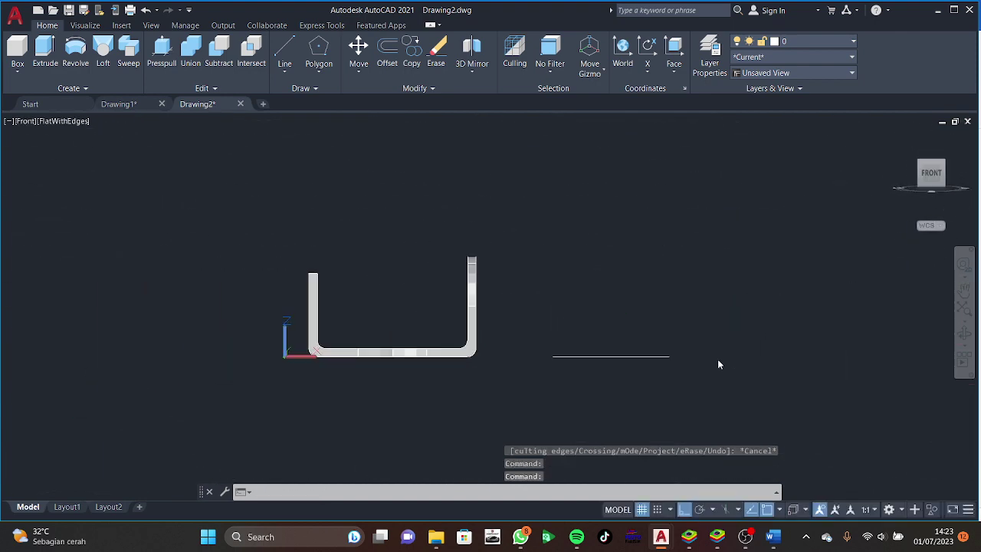
pyautogui.scroll(2, 674, 356)
pyautogui.scroll(2, 643, 345)
pyautogui.keyDown('shift'); pyautogui.moveTo(655, 330); pyautogui.dragTo(662, 417, button='middle'); pyautogui.keyUp('shift')
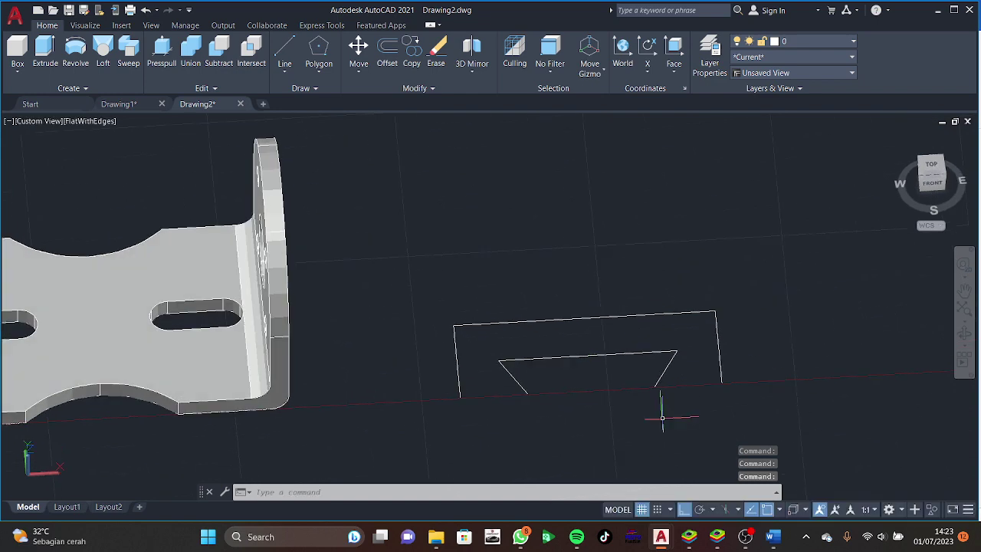
pyautogui.write('l')
# Draw base lines from each notch corner out to the rectangle's bottom corners.
pyautogui.press('Return')
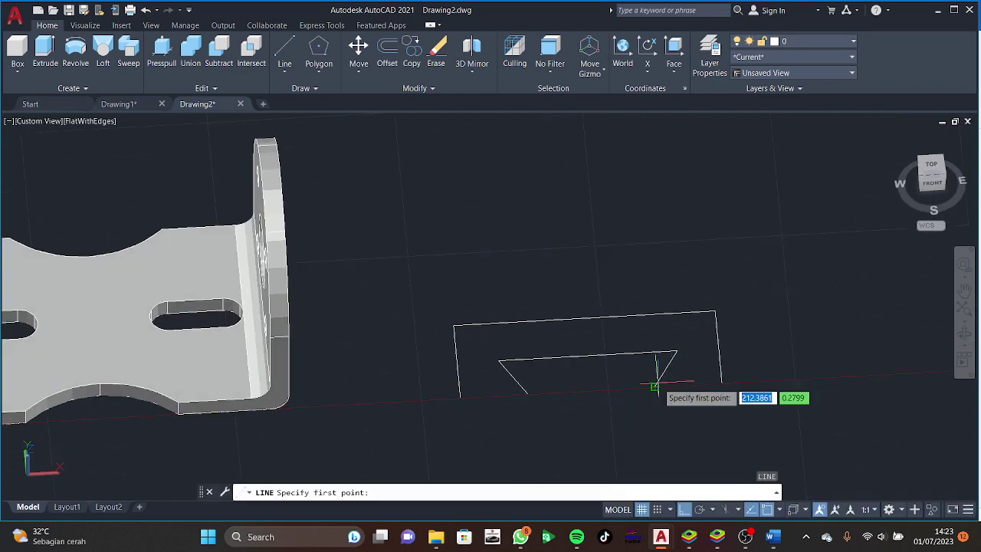
pyautogui.click(655, 386)
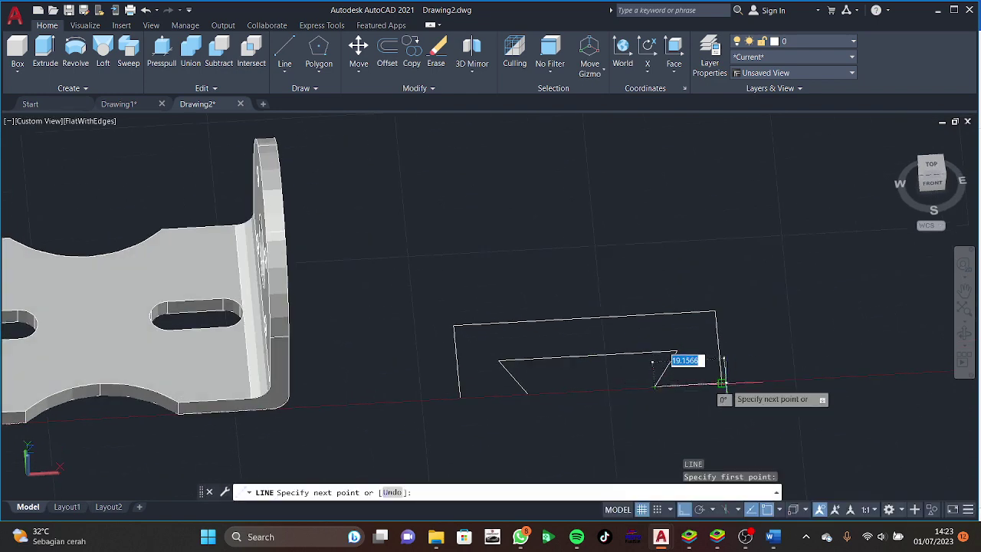
pyautogui.click(721, 383)
pyautogui.press('Escape')
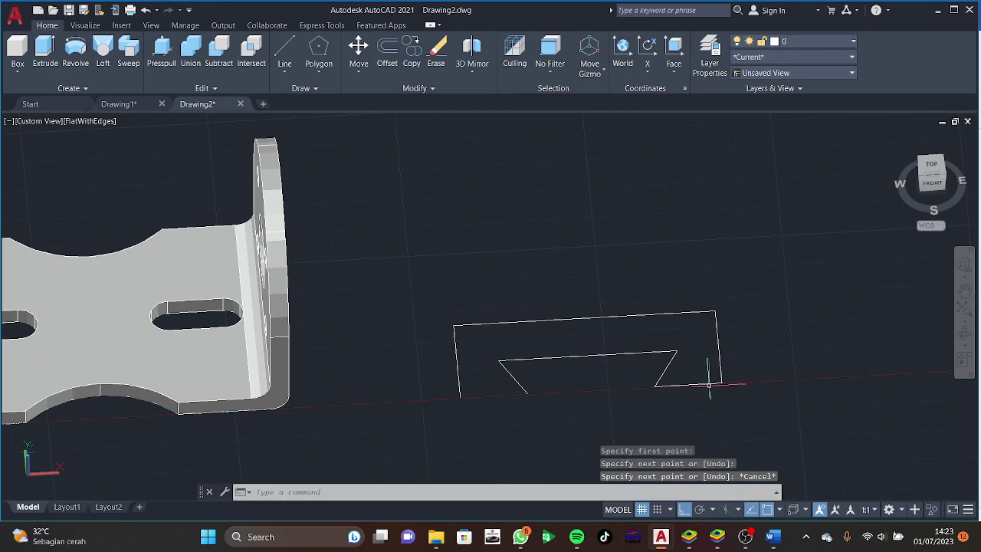
pyautogui.press('Return')
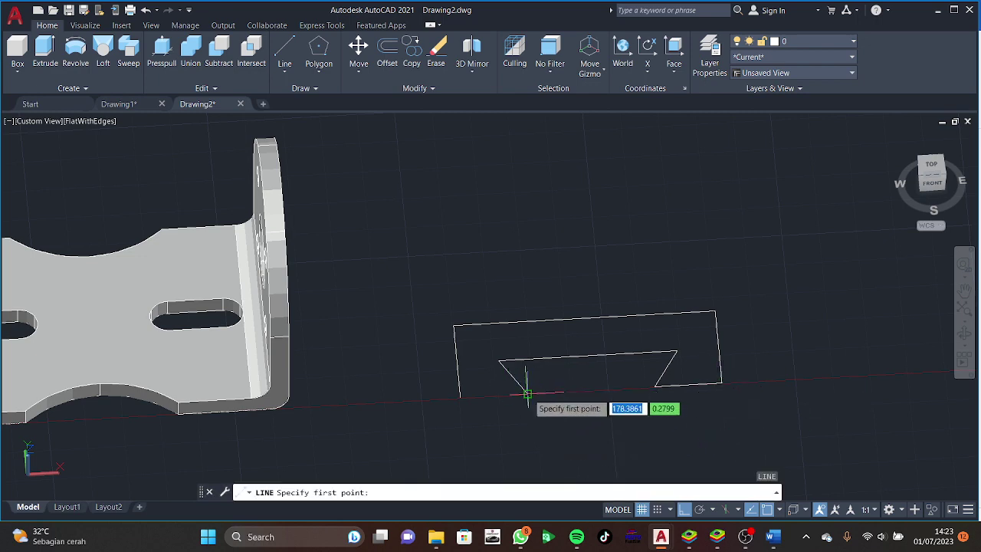
pyautogui.click(527, 394)
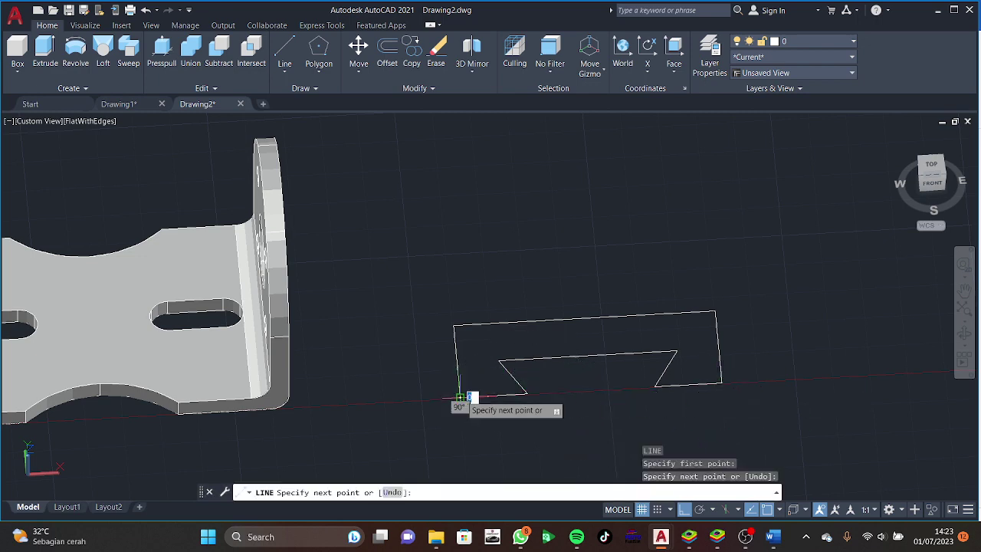
pyautogui.click(458, 397)
pyautogui.press('Escape')
# Presspull the notched outline 120 units into a solid.
pyautogui.click(161, 50)
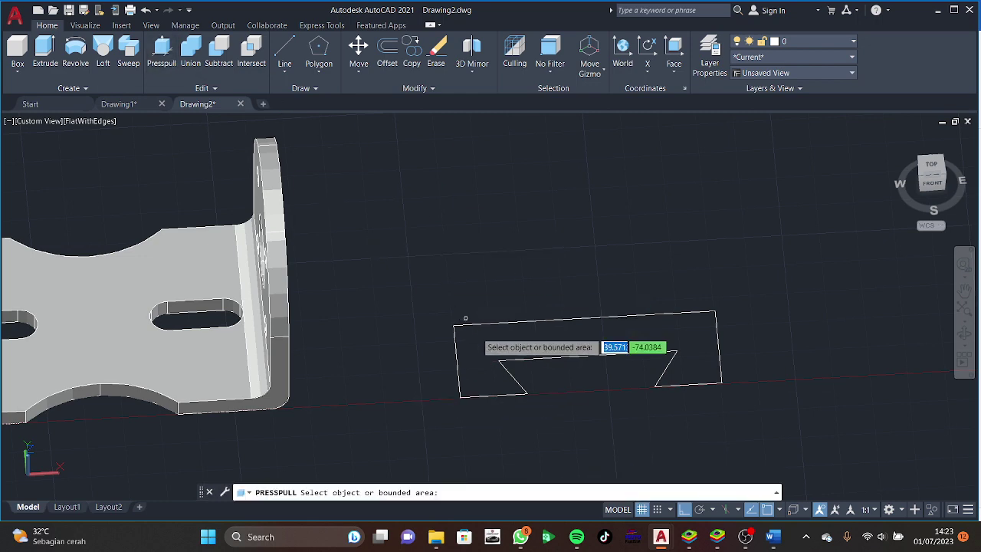
pyautogui.click(605, 339)
pyautogui.write('120')
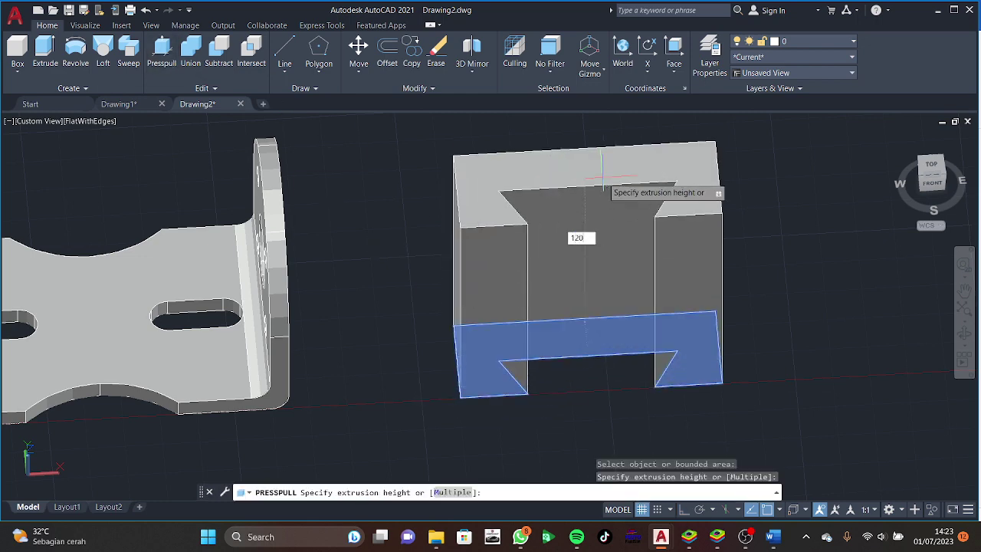
pyautogui.press('Return')
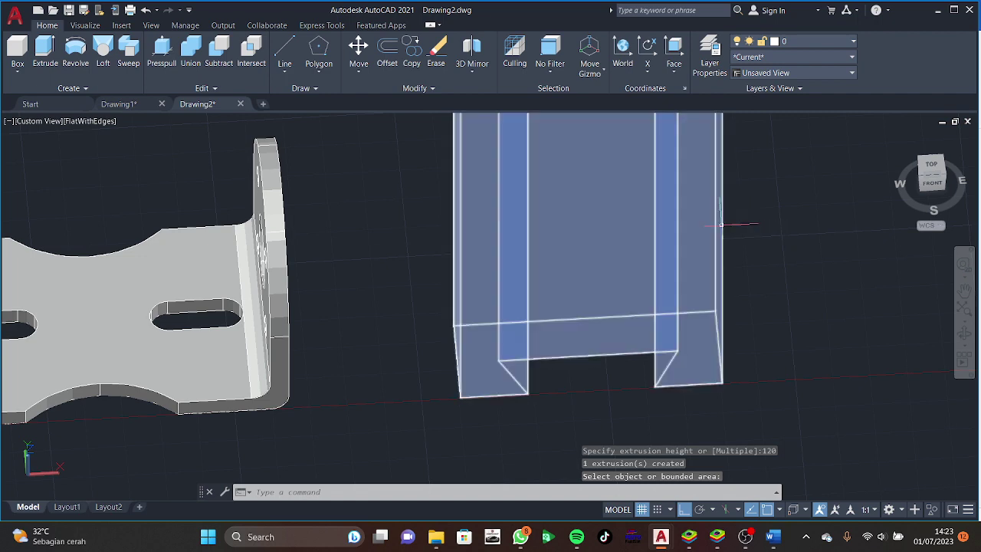
pyautogui.scroll(-3, 759, 208)
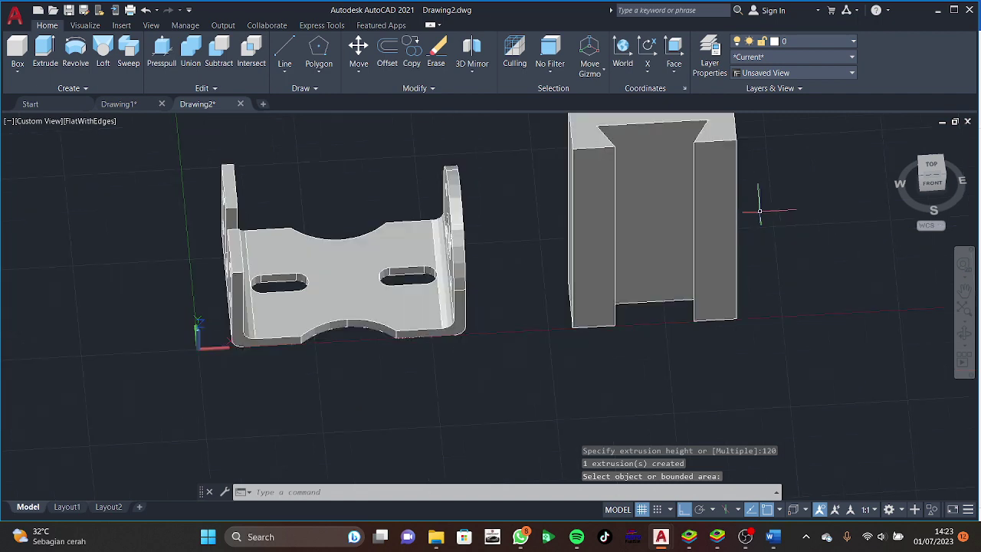
pyautogui.press('Return')
# Rotate the extruded solid with the Rotate Gizmo so it lies flat.
pyautogui.click(690, 204)
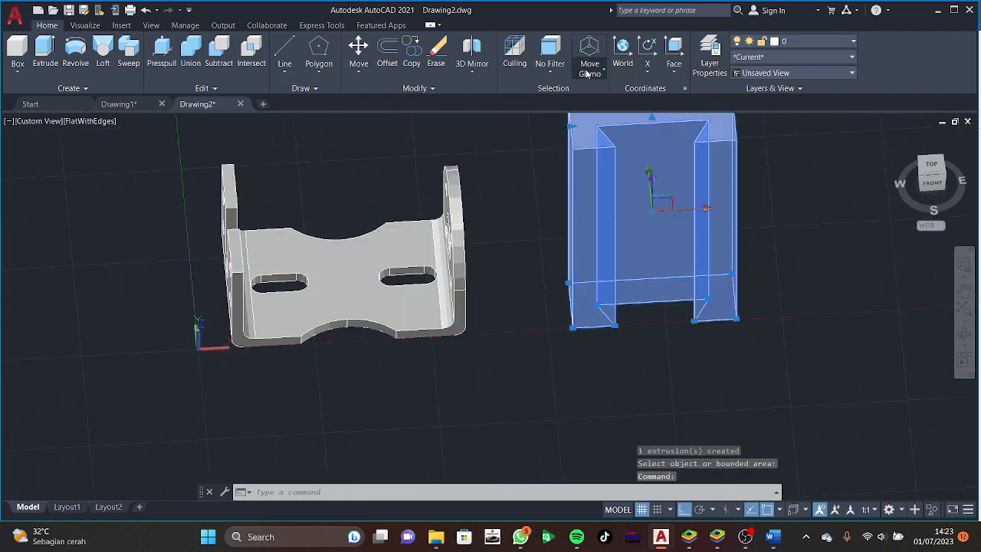
pyautogui.click(587, 73)
pyautogui.click(593, 120)
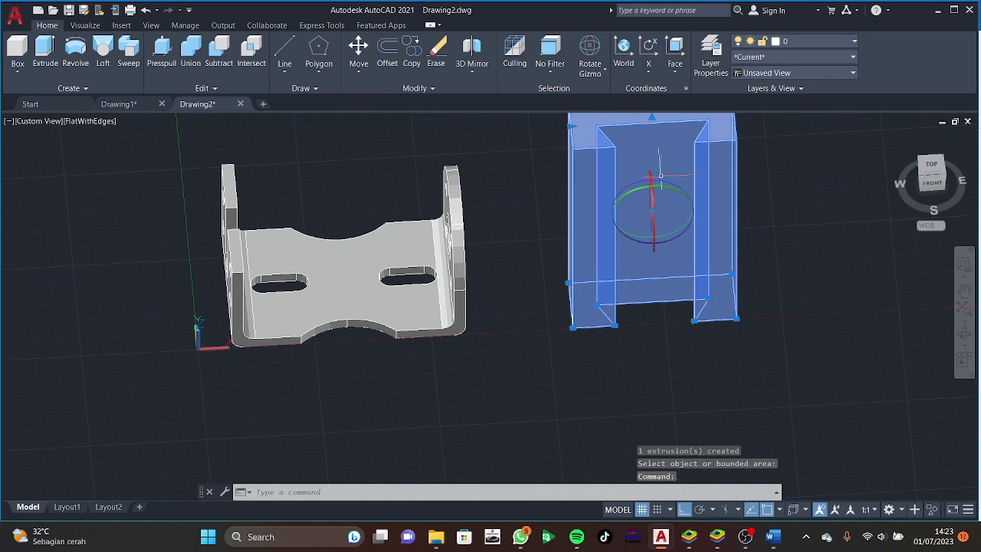
pyautogui.click(667, 194)
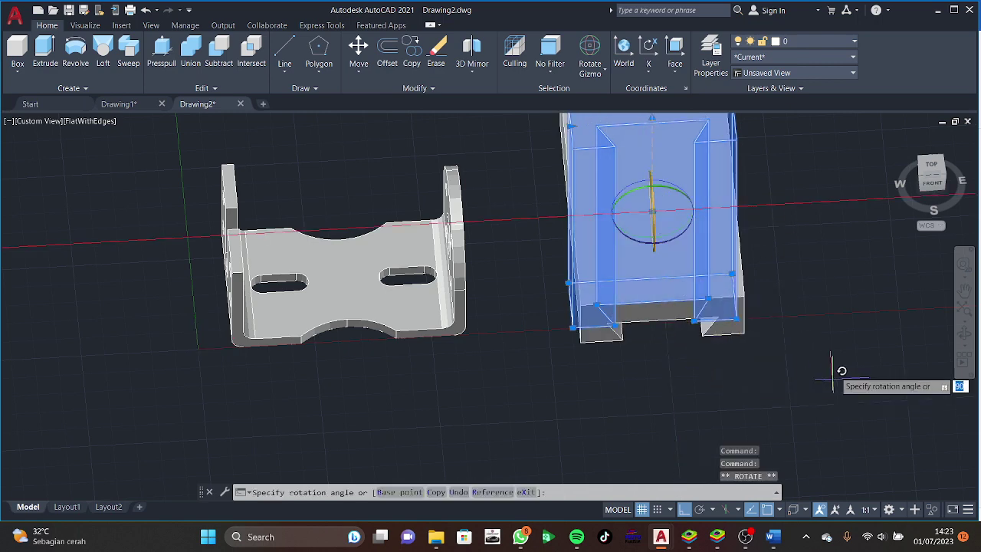
pyautogui.click(846, 310)
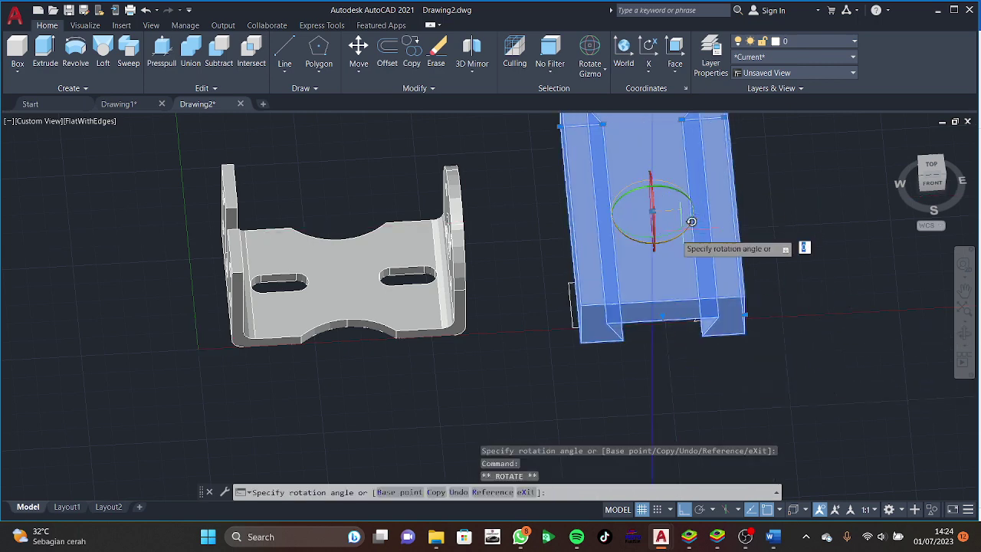
pyautogui.press('Escape')
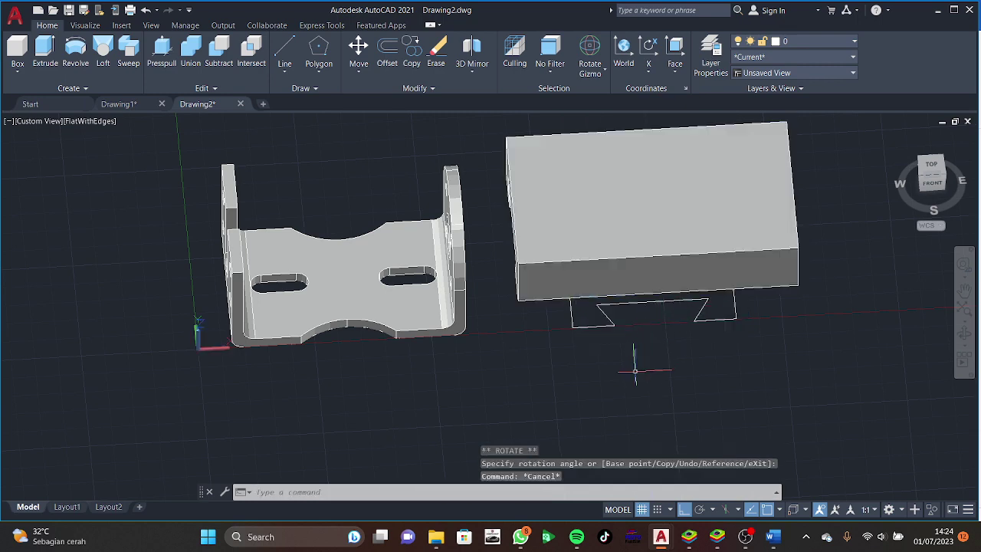
pyautogui.click(630, 247)
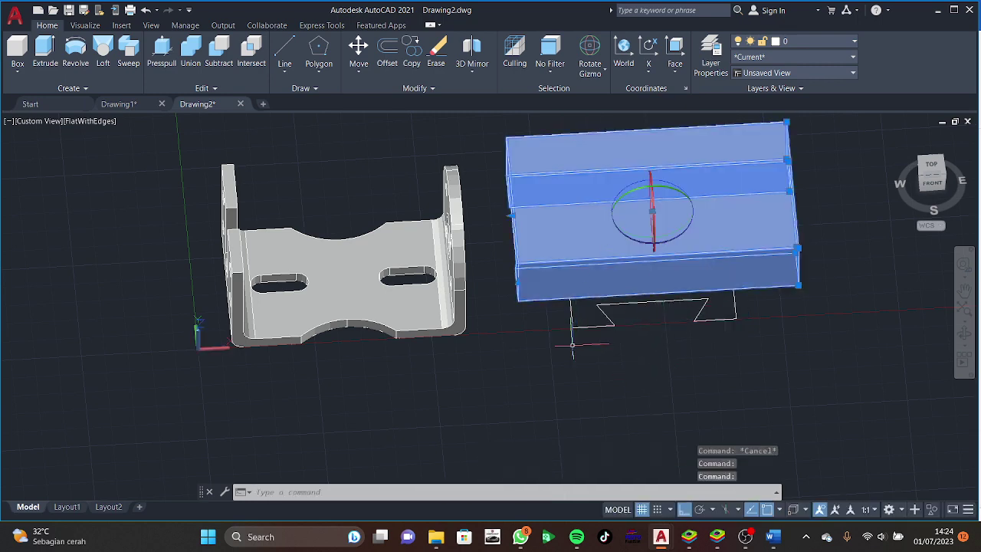
pyautogui.keyDown('shift'); pyautogui.moveTo(629, 247); pyautogui.dragTo(605, 356, button='middle'); pyautogui.keyUp('shift')
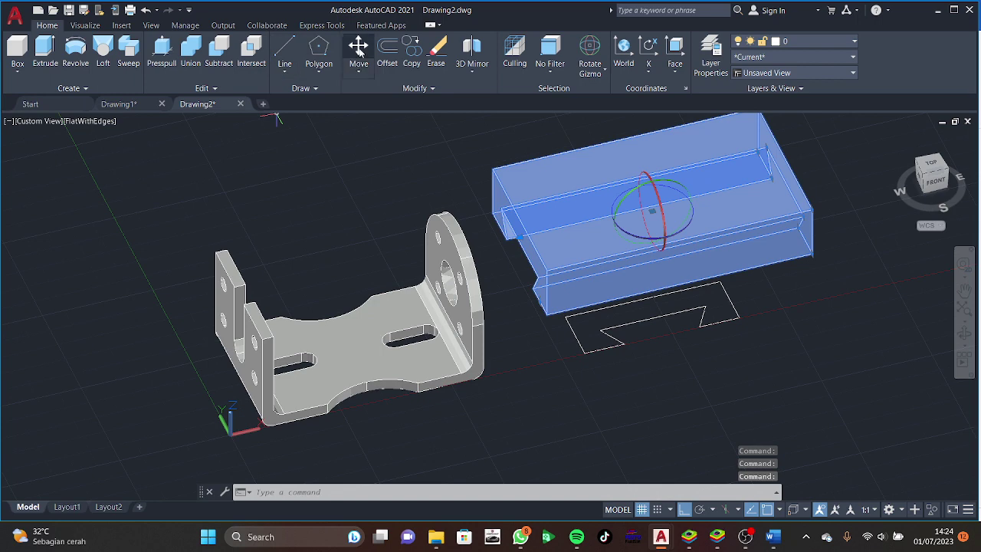
# Move the slotted block to a spot left of the bracket.
pyautogui.click(357, 49)
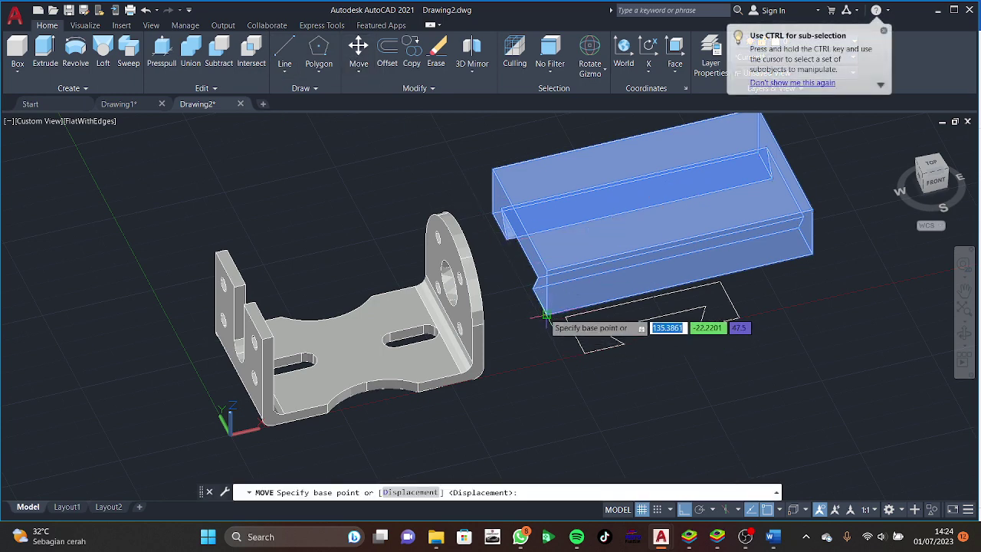
pyautogui.click(544, 315)
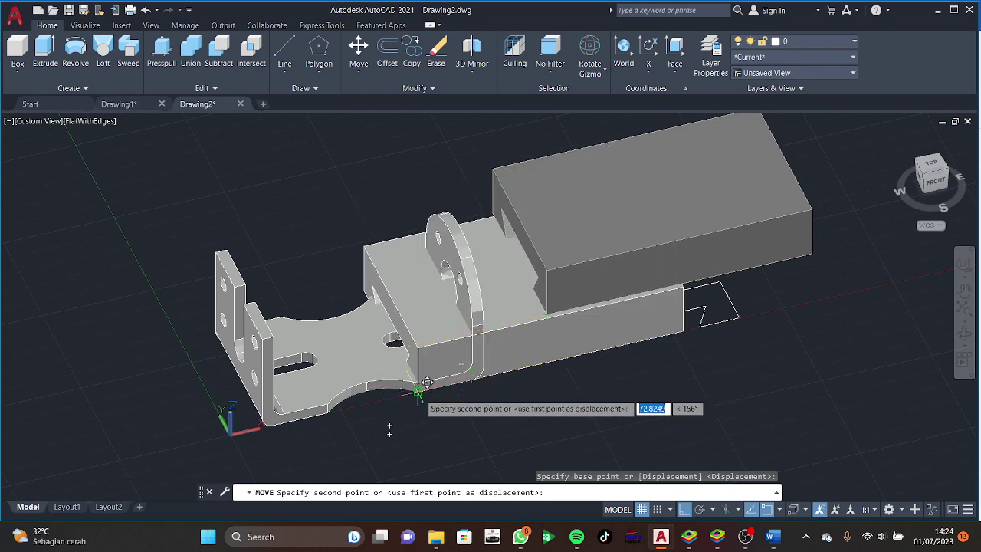
pyautogui.click(519, 362)
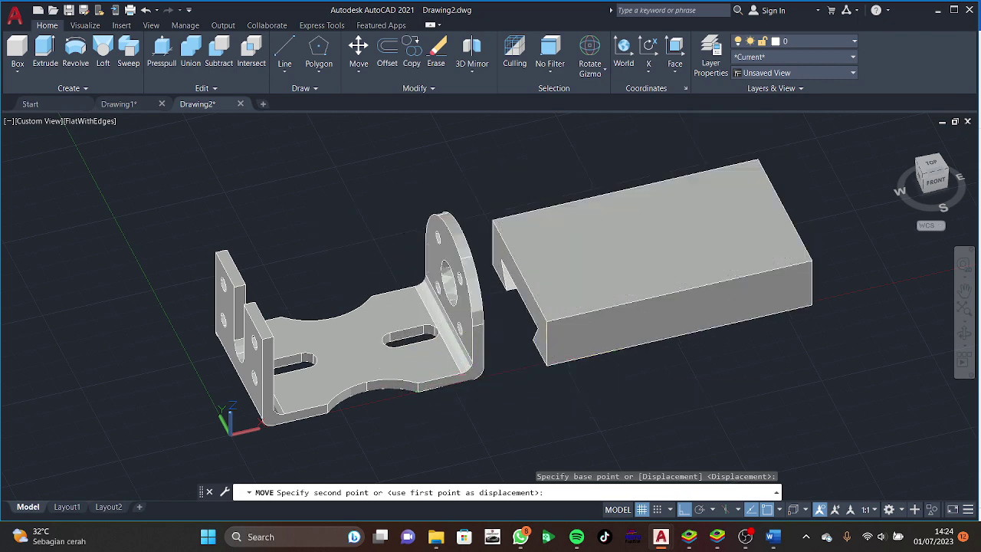
pyautogui.moveTo(646, 383)
pyautogui.keyDown('shift'); pyautogui.mouseDown(button='middle')
pyautogui.moveTo(573, 345)
pyautogui.moveTo(641, 308)
pyautogui.moveTo(582, 292)
pyautogui.mouseUp(button='middle'); pyautogui.keyUp('shift')
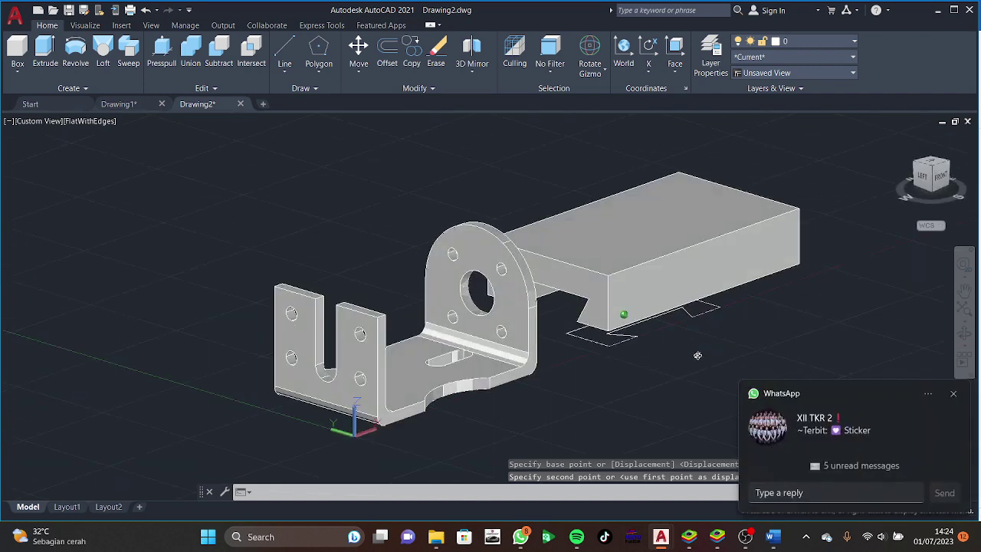
pyautogui.click(642, 249)
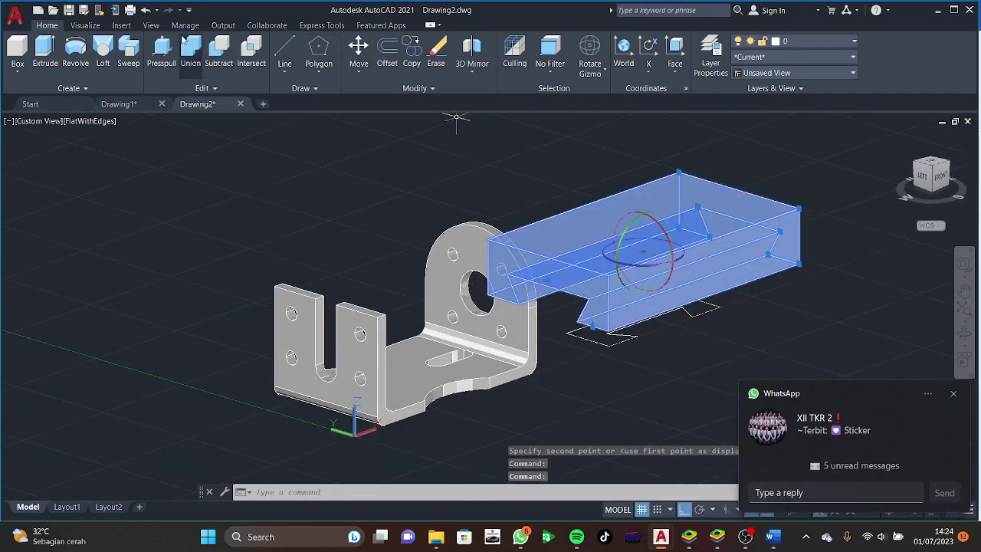
pyautogui.click(953, 393)
pyautogui.moveTo(826, 329)
pyautogui.keyDown('shift'); pyautogui.mouseDown(button='middle')
pyautogui.moveTo(759, 335)
pyautogui.moveTo(753, 345)
pyautogui.mouseUp(button='middle'); pyautogui.keyUp('shift')
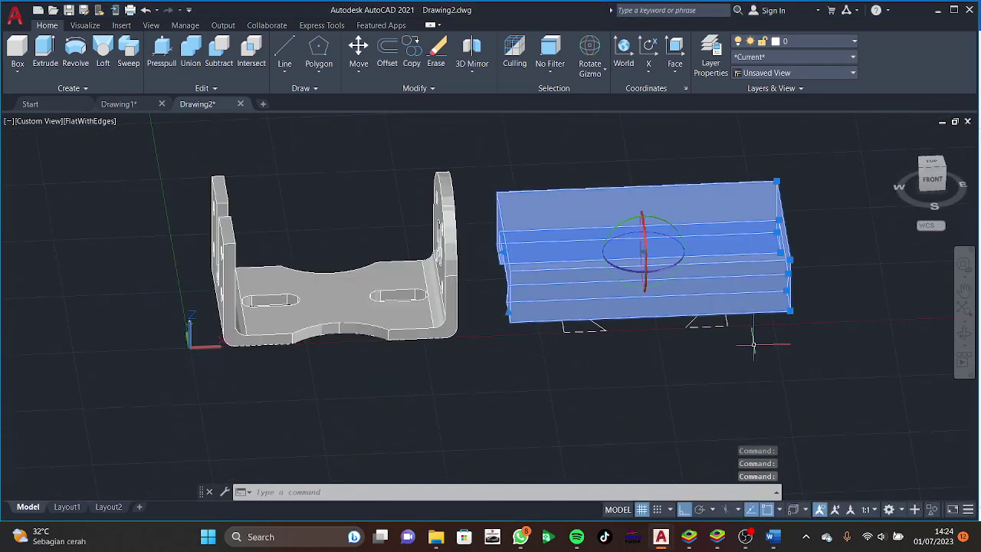
pyautogui.click(359, 48)
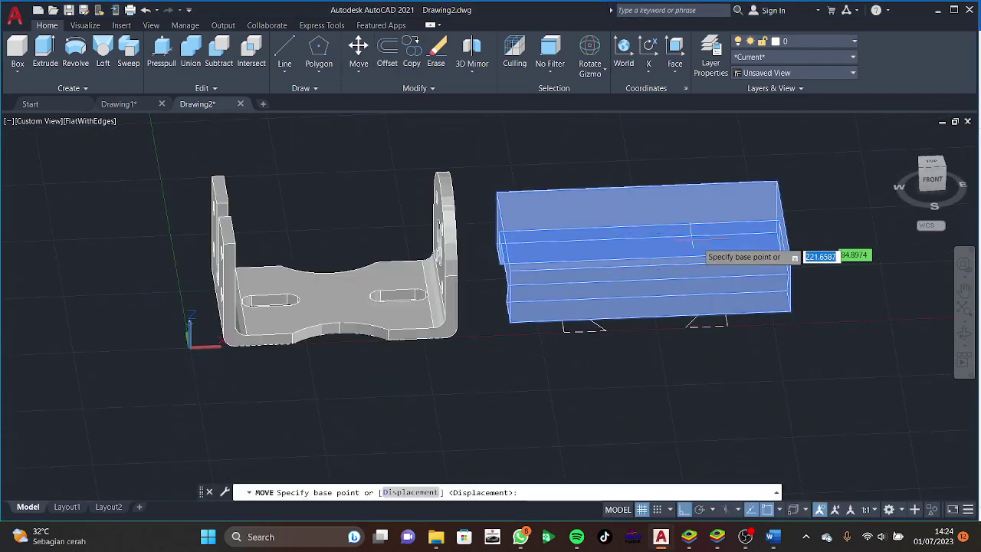
pyautogui.click(703, 246)
pyautogui.click(54, 341)
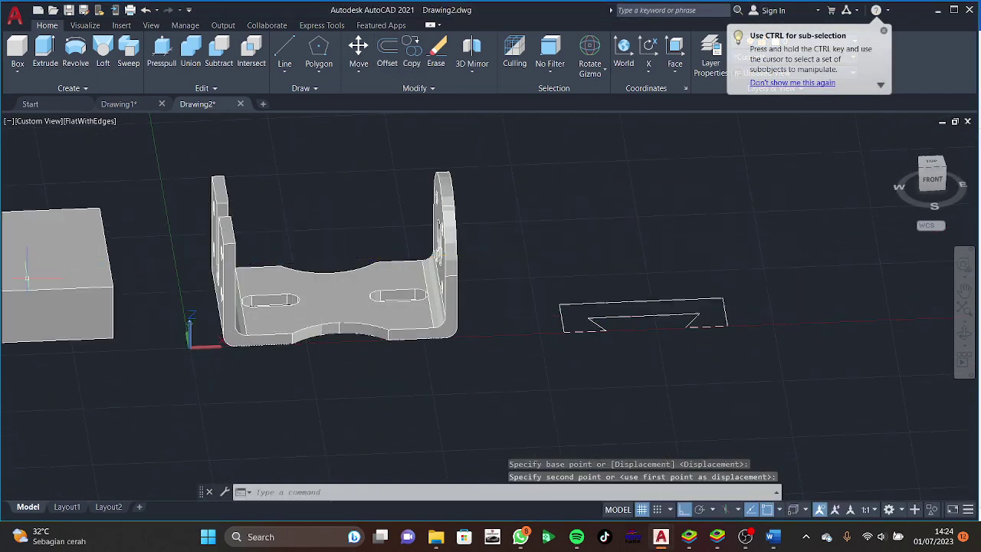
# Crossing-select the leftover flat profile outline and delete it.
pyautogui.click(769, 348)
pyautogui.click(473, 345)
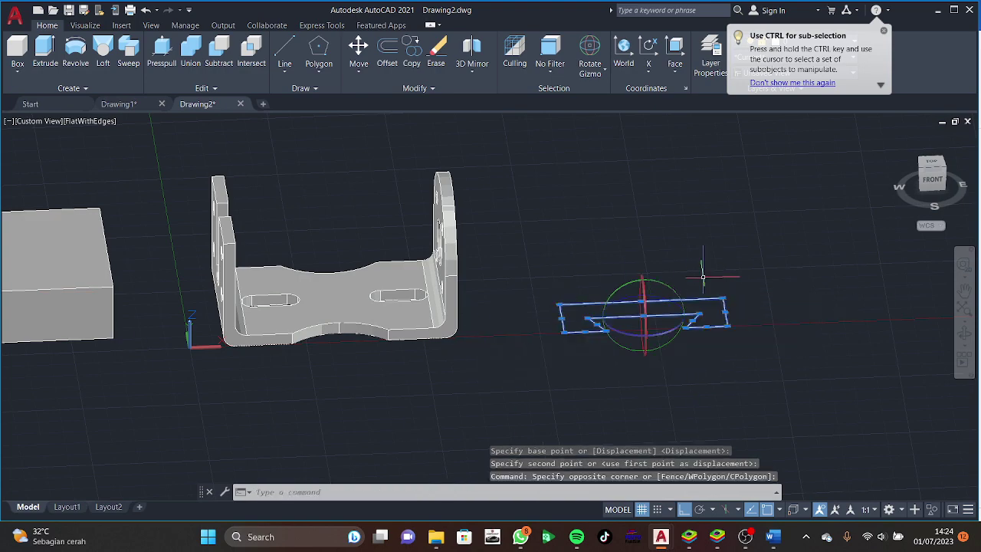
pyautogui.press('Delete')
pyautogui.keyDown('shift'); pyautogui.moveTo(317, 384); pyautogui.dragTo(628, 322, button='middle'); pyautogui.keyUp('shift')
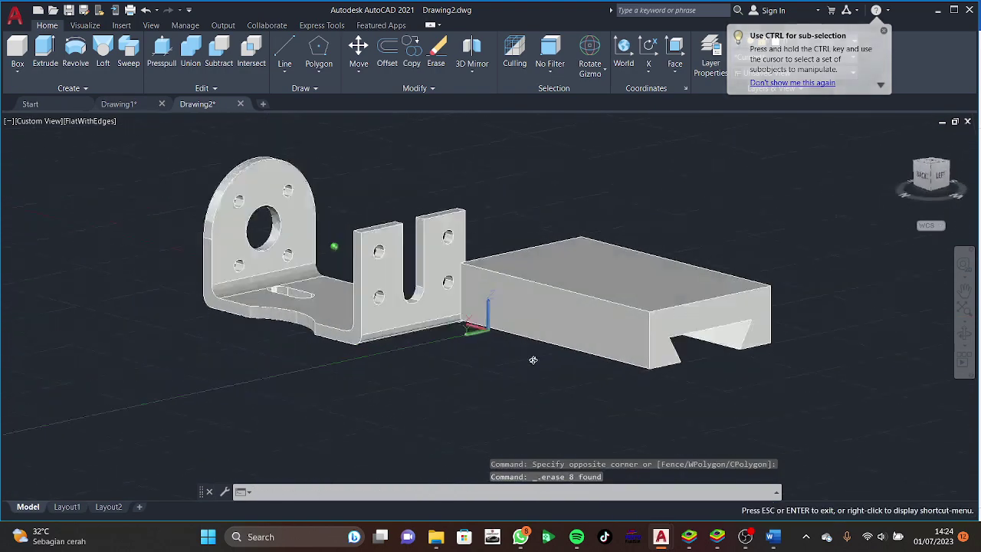
# Reposition the slotted block once more and switch to the SE Isometric view.
pyautogui.click(617, 288)
pyautogui.click(358, 51)
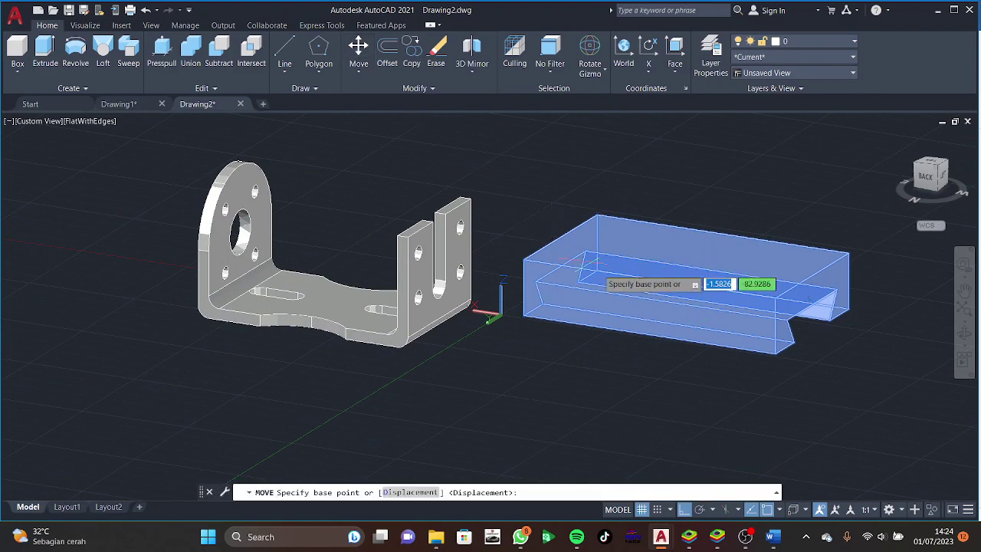
pyautogui.click(751, 307)
pyautogui.moveTo(776, 440); pyautogui.dragTo(671, 363, button='middle')
pyautogui.click(671, 363)
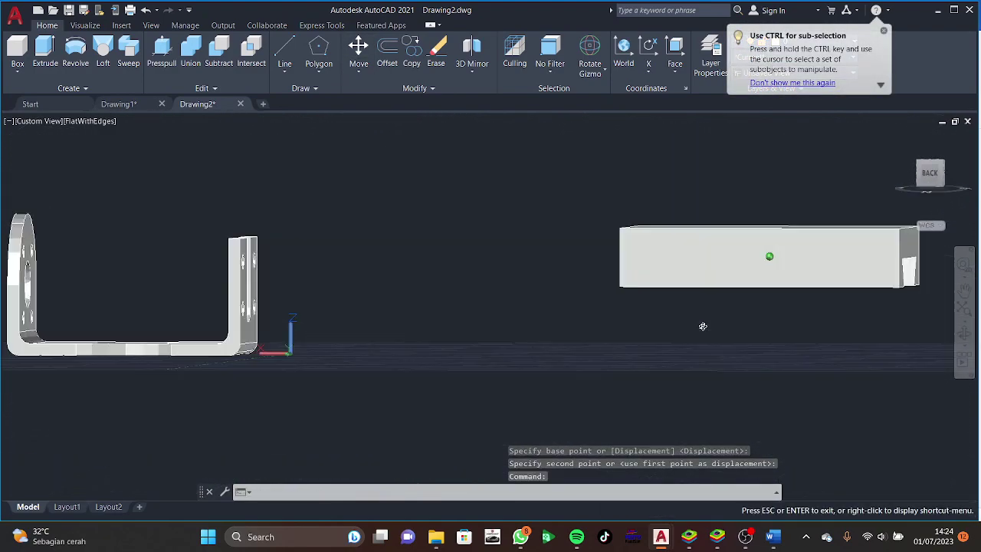
pyautogui.moveTo(703, 325)
pyautogui.keyDown('shift'); pyautogui.mouseDown(button='middle')
pyautogui.moveTo(540, 362)
pyautogui.moveTo(580, 404)
pyautogui.mouseUp(button='middle'); pyautogui.keyUp('shift')
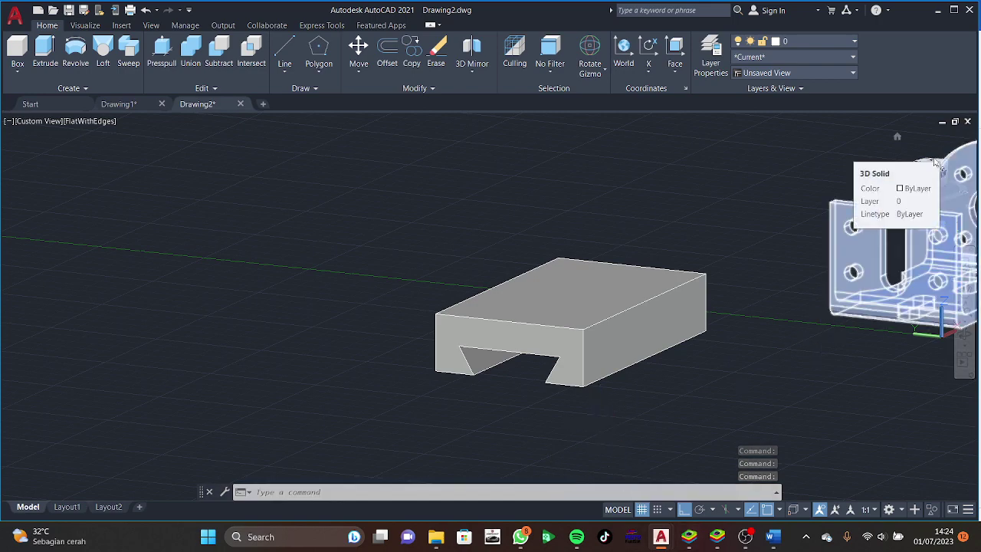
pyautogui.click(935, 163)
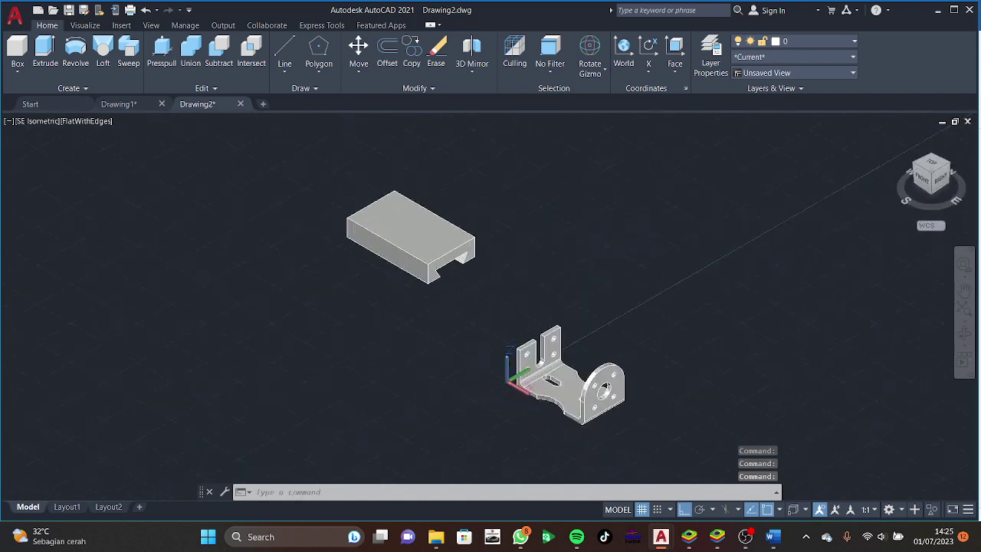
# Start LINE and bring the corner of the block's top face into view.
pyautogui.click(410, 237)
pyautogui.click(931, 170)
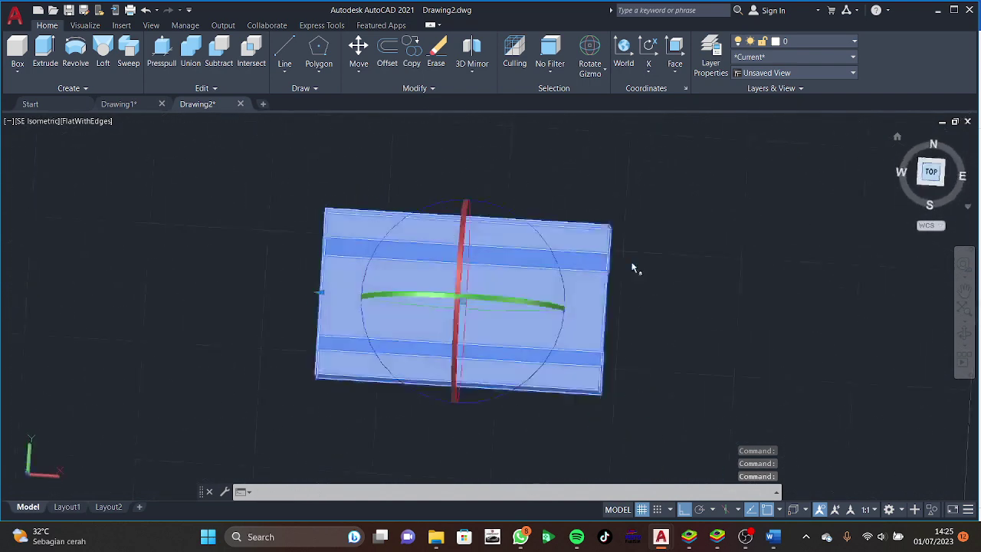
pyautogui.press('Escape')
pyautogui.moveTo(436, 344); pyautogui.dragTo(680, 345)
pyautogui.press('Escape')
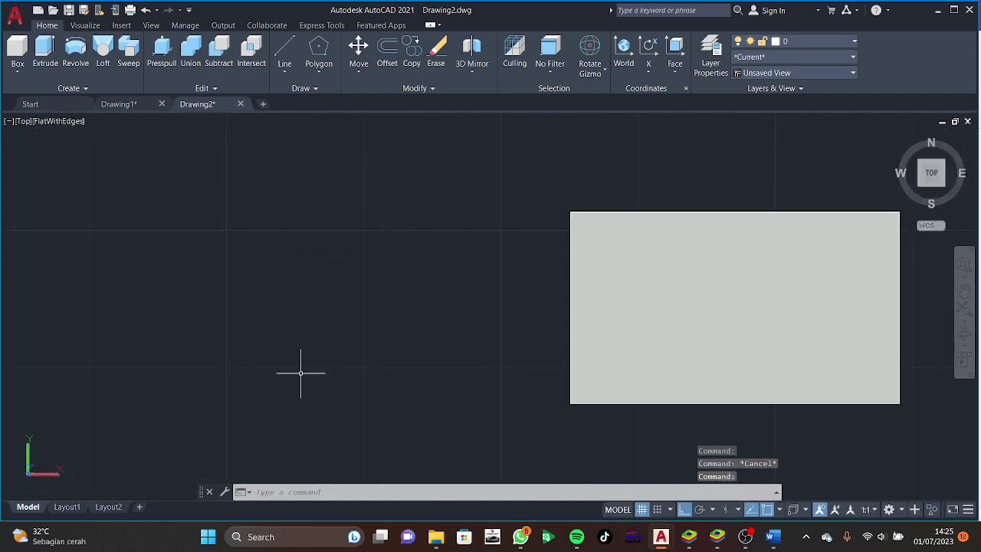
pyautogui.moveTo(299, 376); pyautogui.dragTo(366, 383, button='middle')
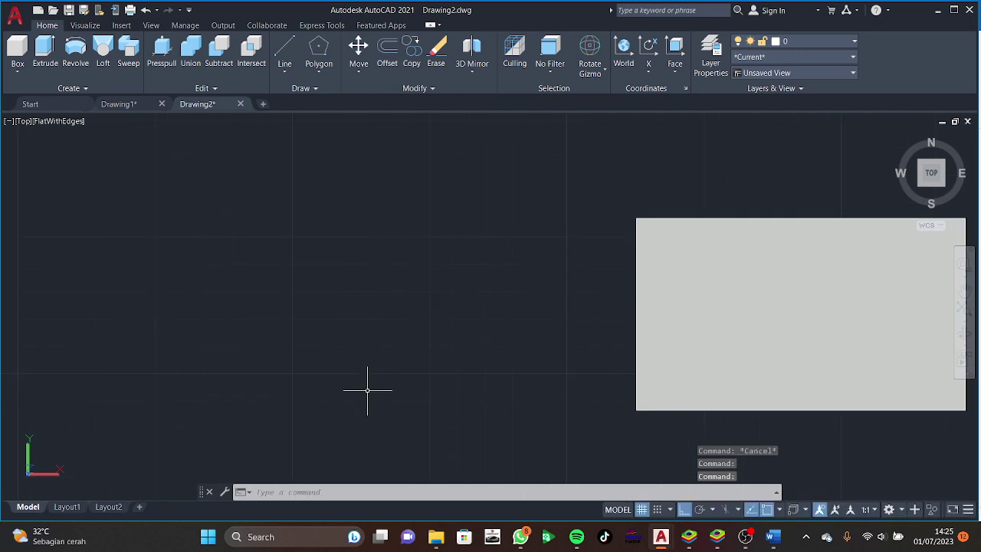
pyautogui.press('Return')
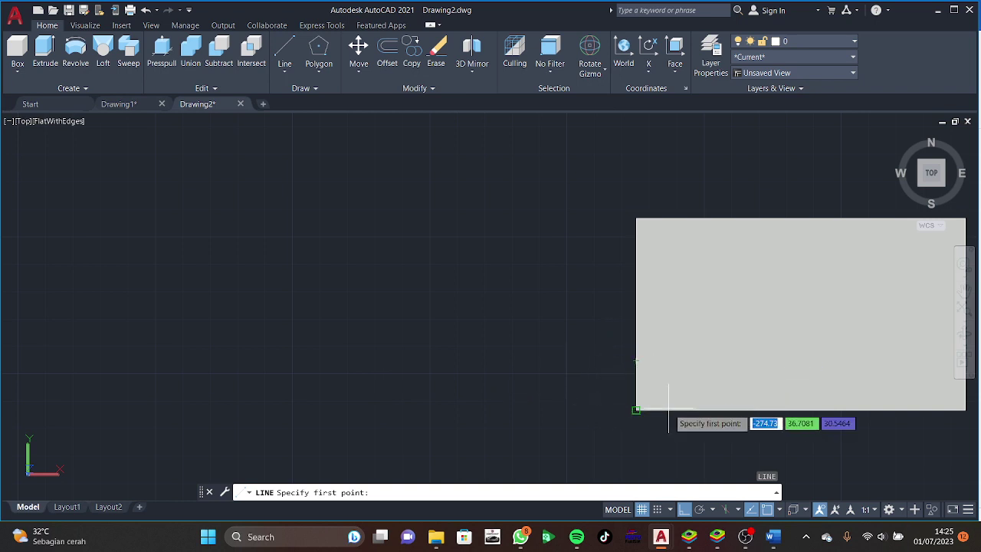
pyautogui.moveTo(470, 305)
pyautogui.keyDown('shift'); pyautogui.mouseDown(button='middle')
pyautogui.moveTo(766, 344)
pyautogui.moveTo(695, 306)
pyautogui.moveTo(394, 373)
pyautogui.mouseUp(button='middle'); pyautogui.keyUp('shift')
pyautogui.scroll(-5, 307, 337)
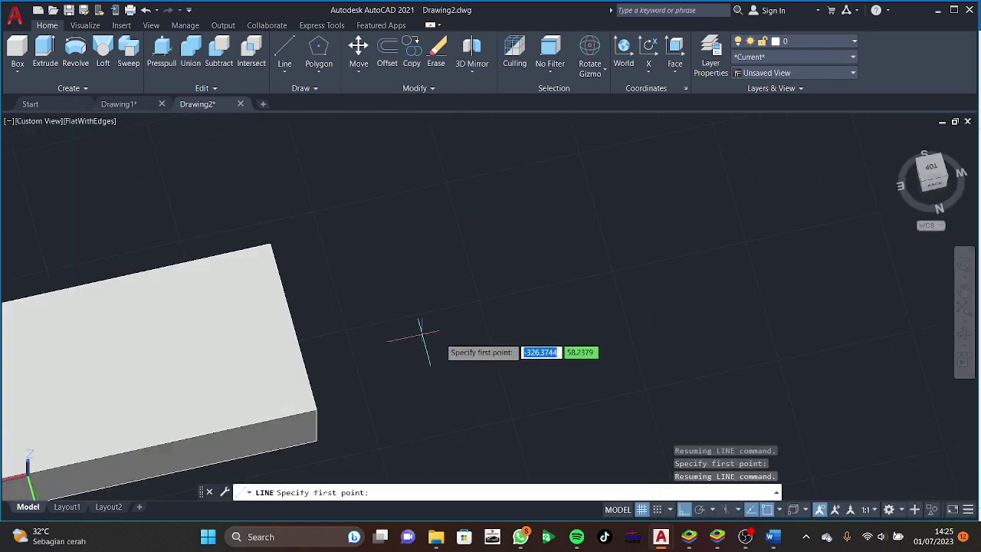
pyautogui.scroll(-3, 416, 333)
pyautogui.scroll(5, 334, 337)
pyautogui.keyDown('shift'); pyautogui.moveTo(334, 337); pyautogui.dragTo(287, 312, button='middle'); pyautogui.keyUp('shift')
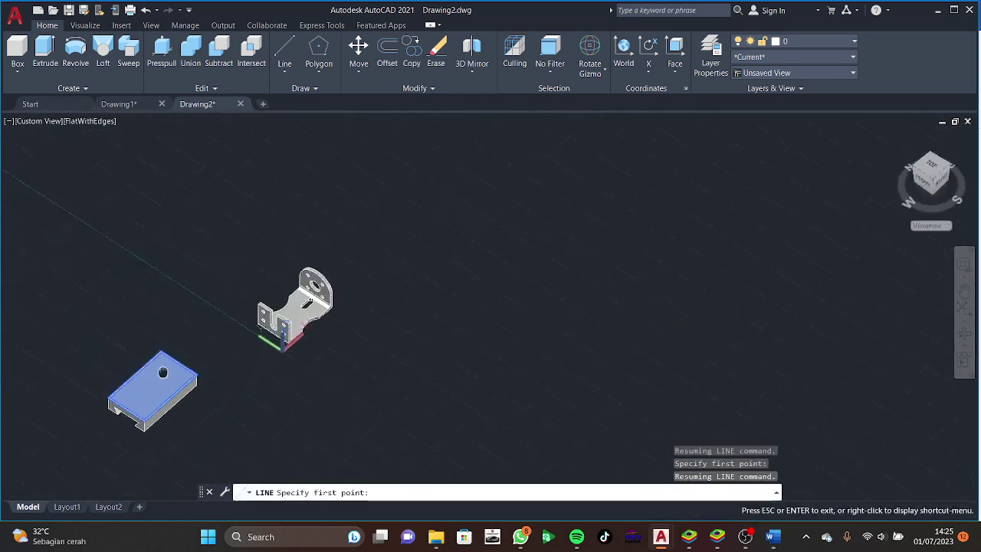
pyautogui.scroll(3, 287, 312)
pyautogui.scroll(2, 389, 334)
pyautogui.scroll(4, 151, 343)
pyautogui.moveTo(151, 343); pyautogui.dragTo(315, 411, button='middle')
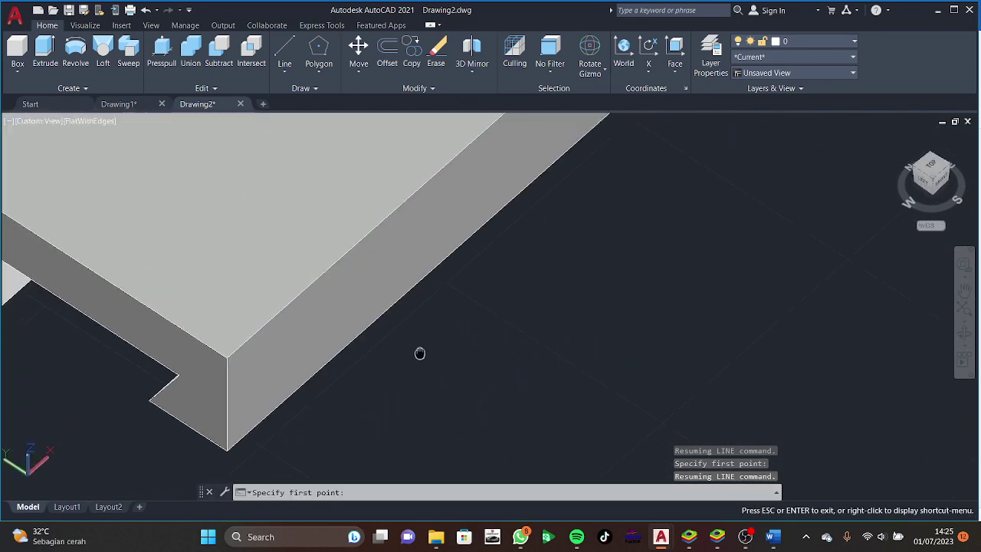
pyautogui.moveTo(226, 427); pyautogui.dragTo(226, 357, button='middle')
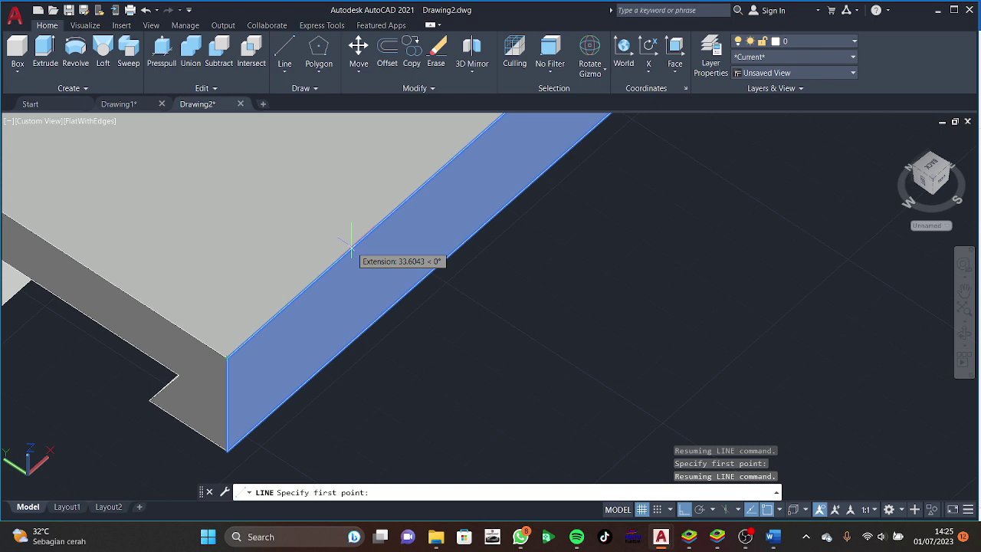
# Draw a 70-unit line starting 50 units along the top edge from the corner.
pyautogui.write('50')
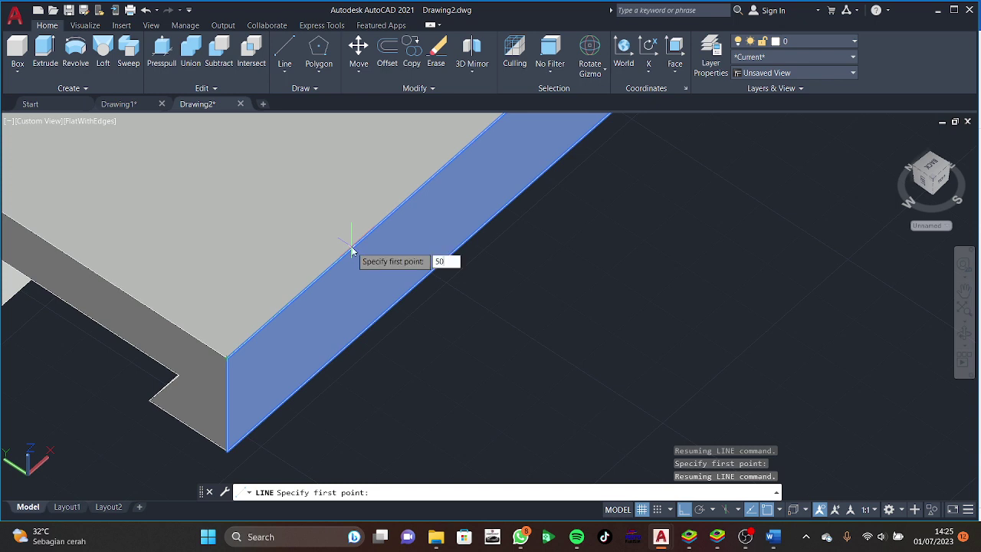
pyautogui.press('Return')
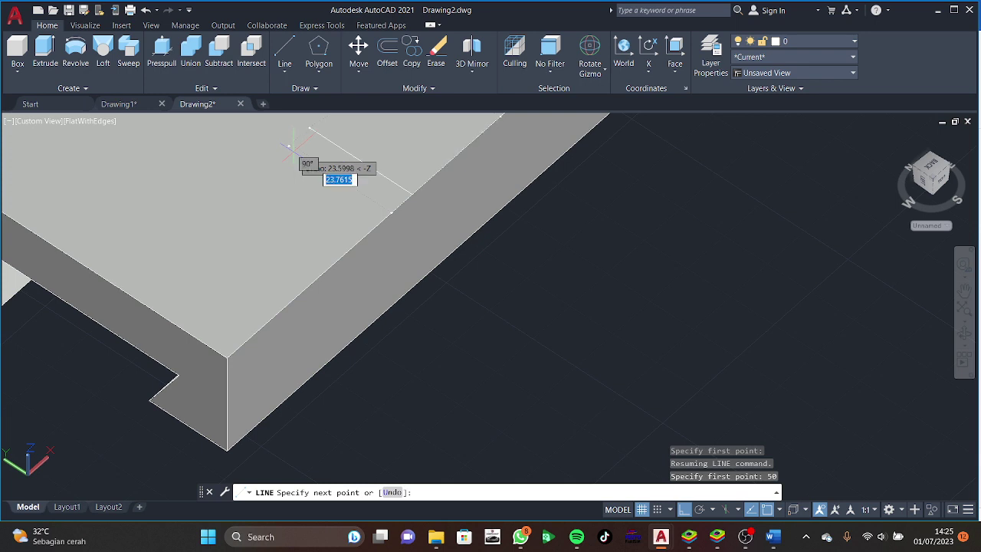
pyautogui.scroll(2, 290, 148)
pyautogui.moveTo(376, 243); pyautogui.dragTo(329, 225, button='middle')
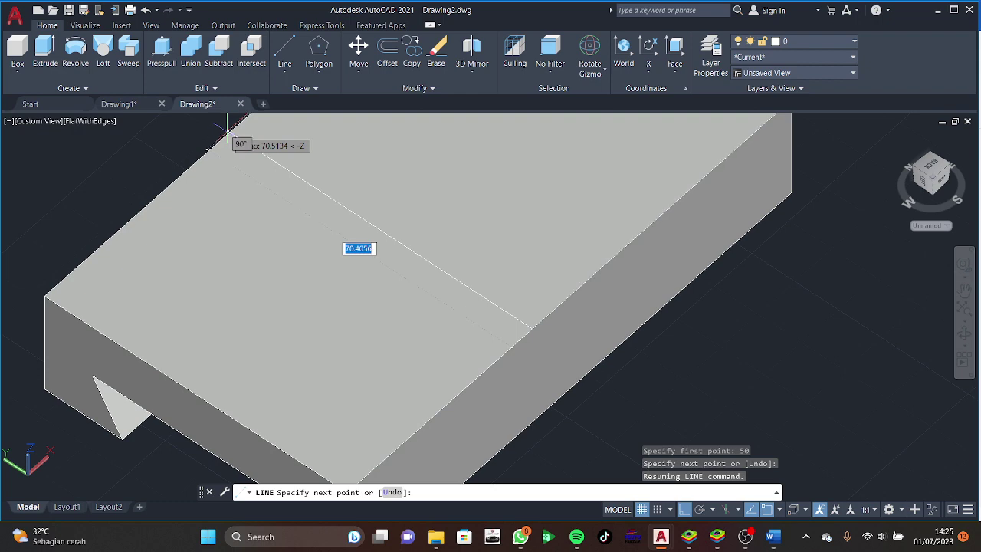
pyautogui.write('70')
pyautogui.press('Return')
pyautogui.press('Escape')
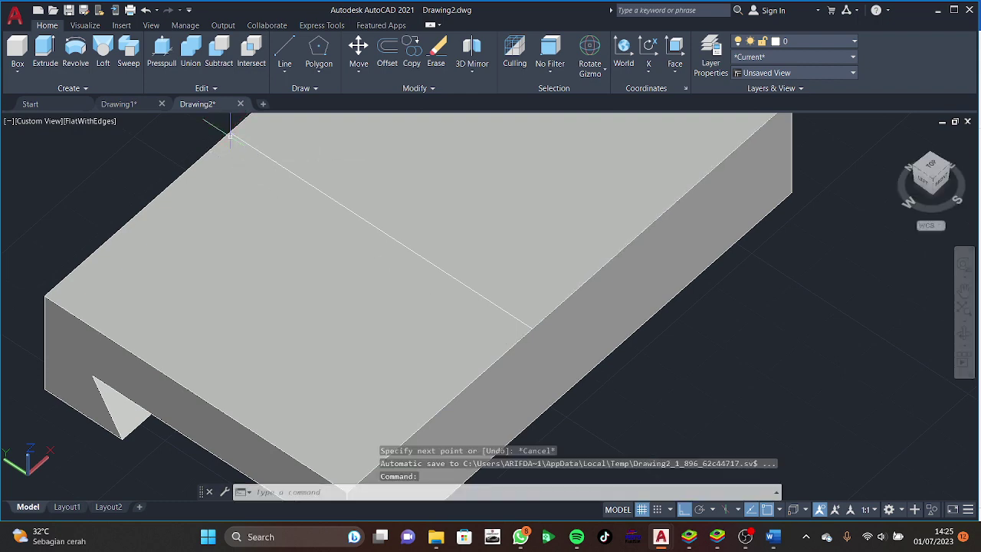
pyautogui.keyDown('shift'); pyautogui.moveTo(442, 388); pyautogui.dragTo(348, 314, button='middle'); pyautogui.keyUp('shift')
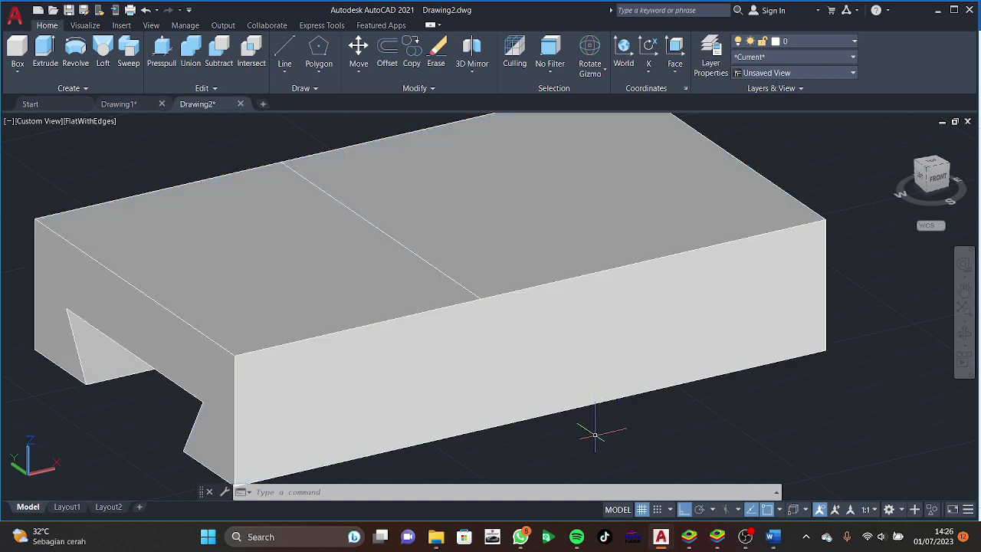
# Draw a small 12 by 10 line outline on the block's top face.
pyautogui.write('l')
pyautogui.press('Return')
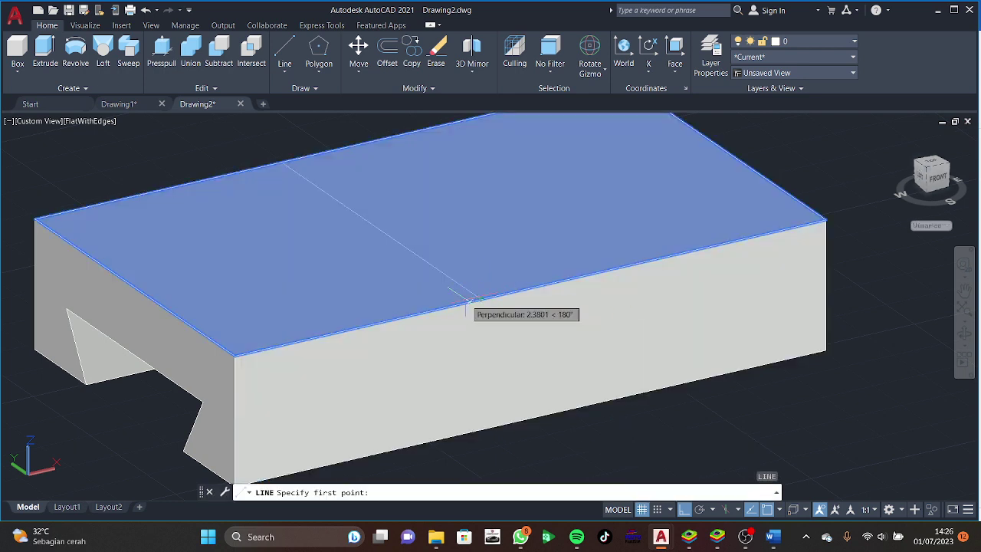
pyautogui.click(465, 303)
pyautogui.write('5')
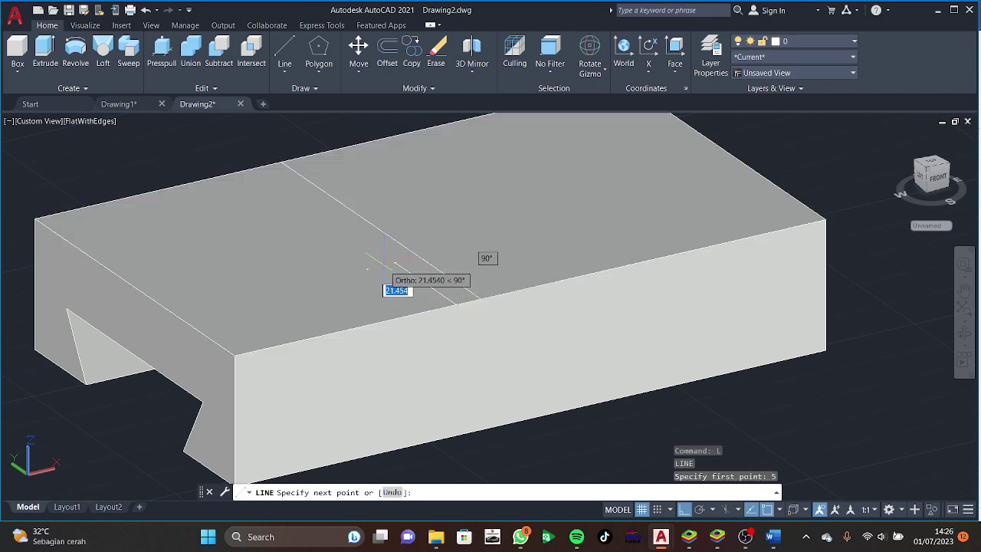
pyautogui.write('12')
pyautogui.press('Return')
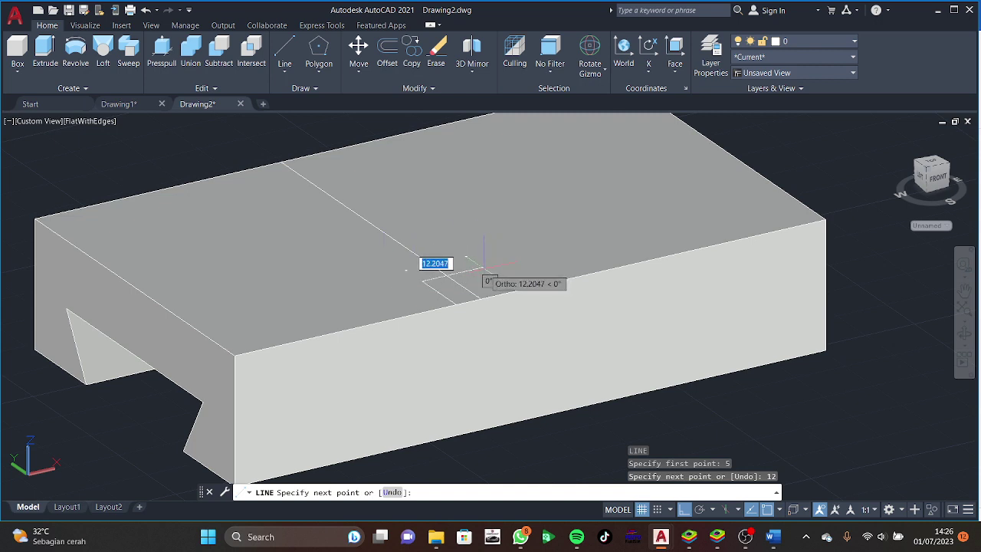
pyautogui.write('10')
pyautogui.press('Return')
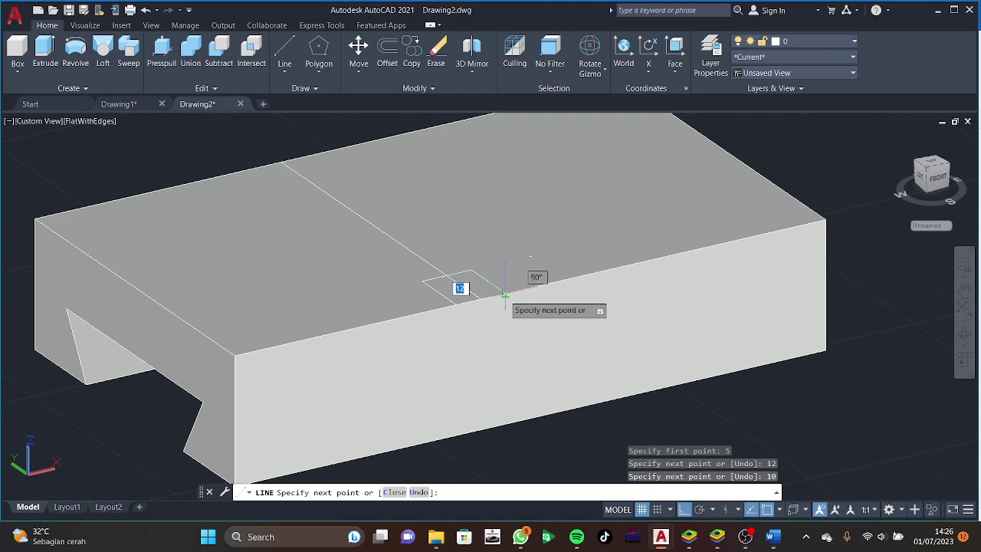
pyautogui.click(504, 293)
pyautogui.press('Escape')
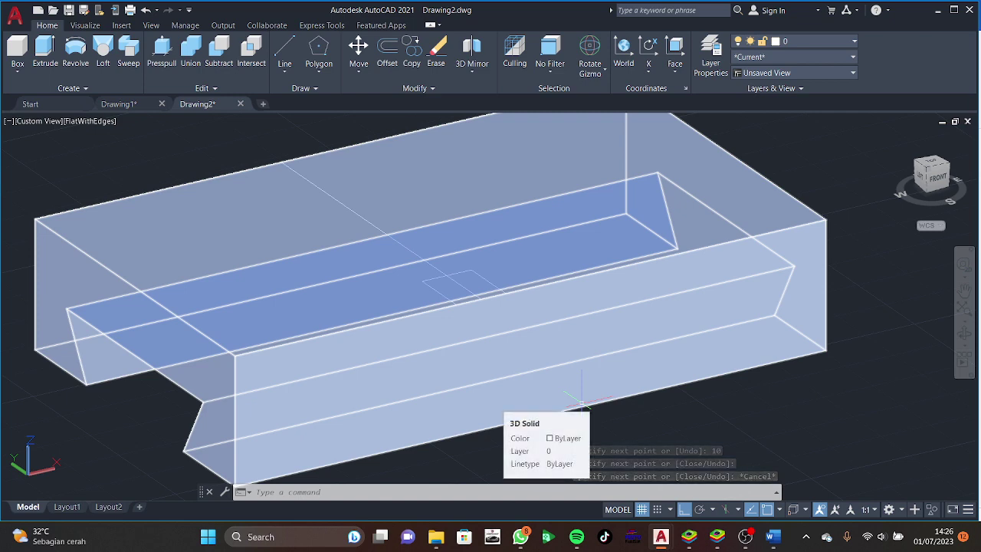
# Raise a 43-unit vertical line from the top face.
pyautogui.write('l')
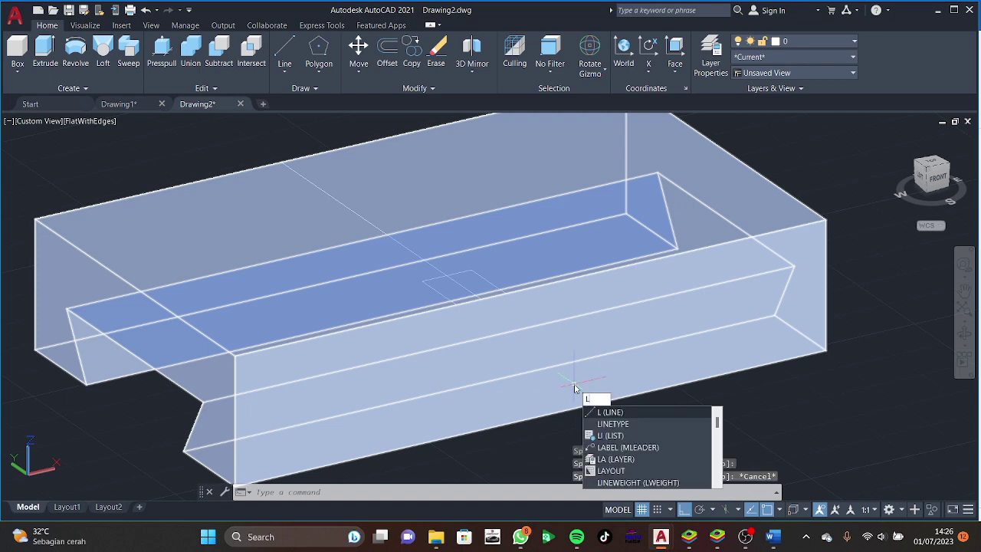
pyautogui.press('Return')
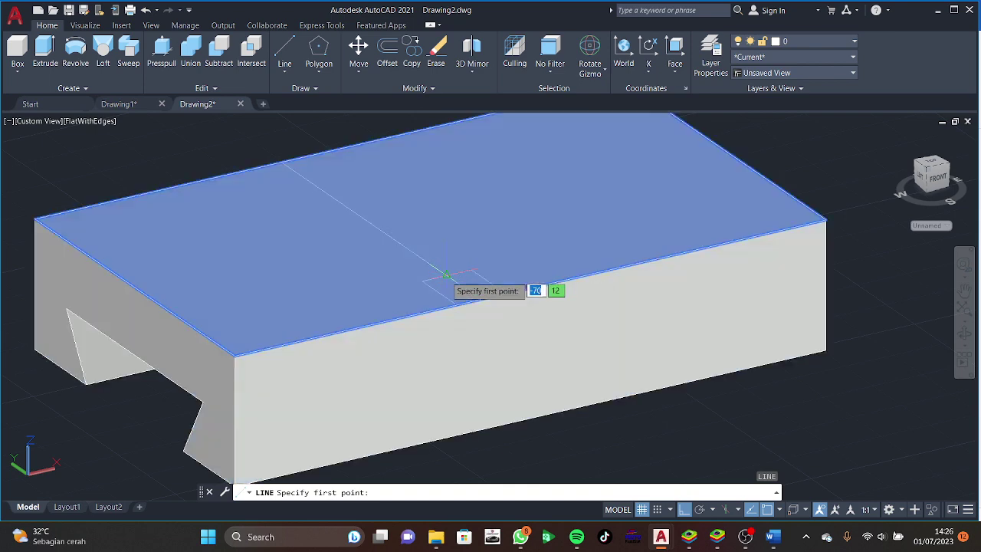
pyautogui.click(446, 275)
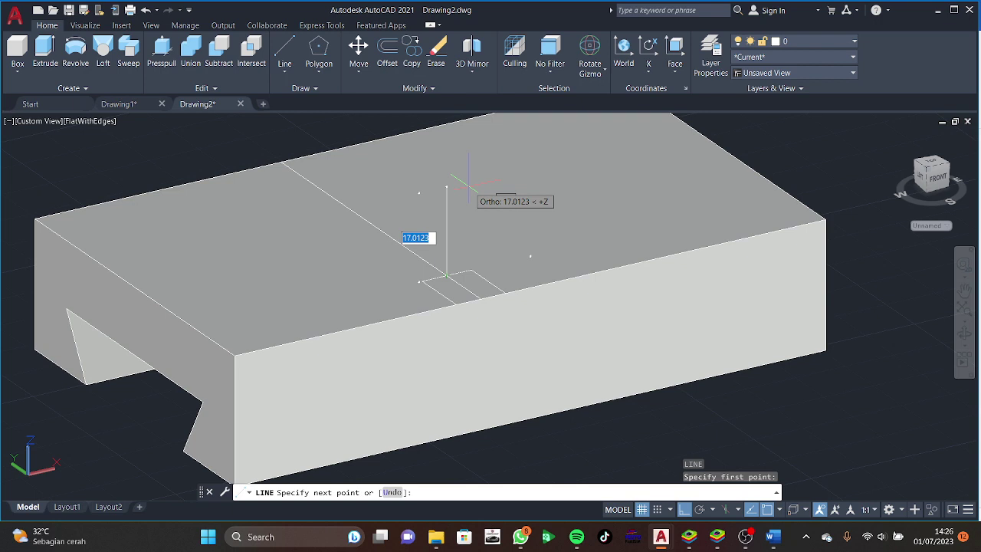
pyautogui.write('2')
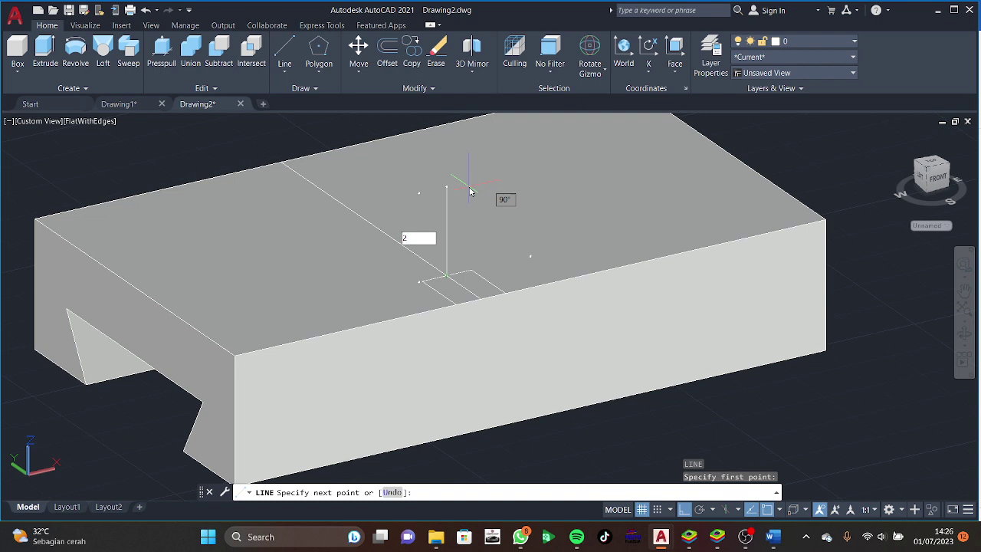
pyautogui.press('Return')
pyautogui.press('Escape')
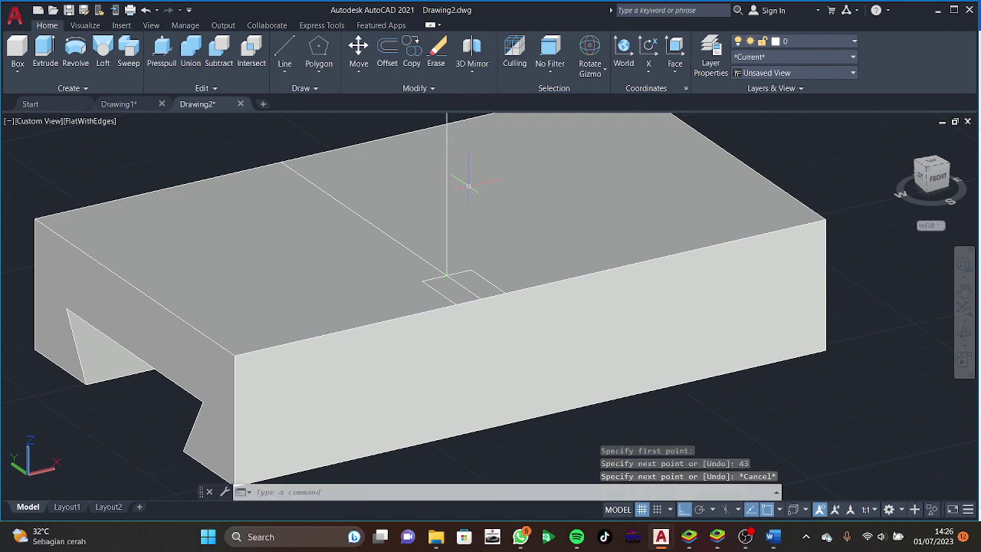
pyautogui.scroll(-3, 475, 146)
pyautogui.middleClick(565, 280)
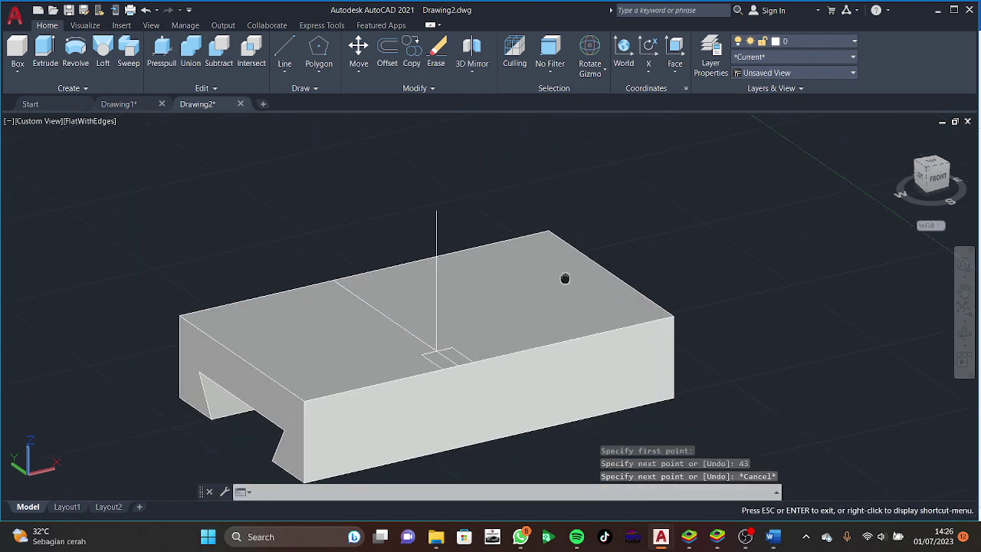
pyautogui.scroll(5, 549, 175)
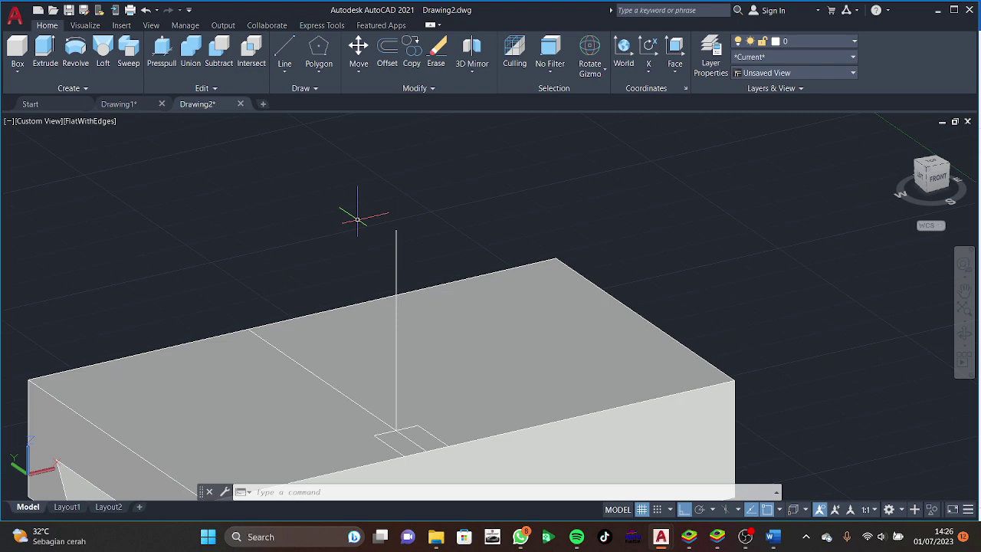
# Align the UCS drawing plane to the block face.
pyautogui.write('c')
pyautogui.press('Return')
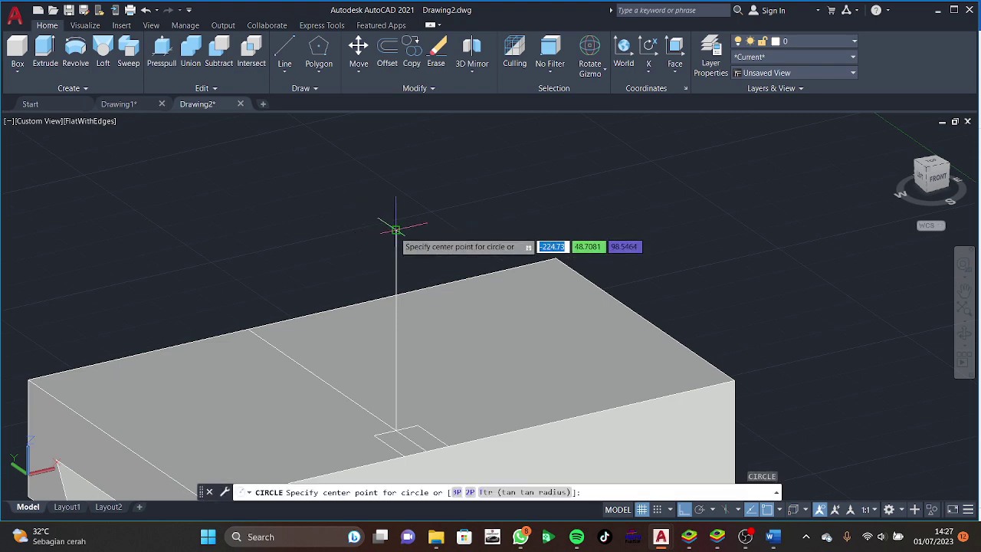
pyautogui.click(395, 226)
pyautogui.press('Escape')
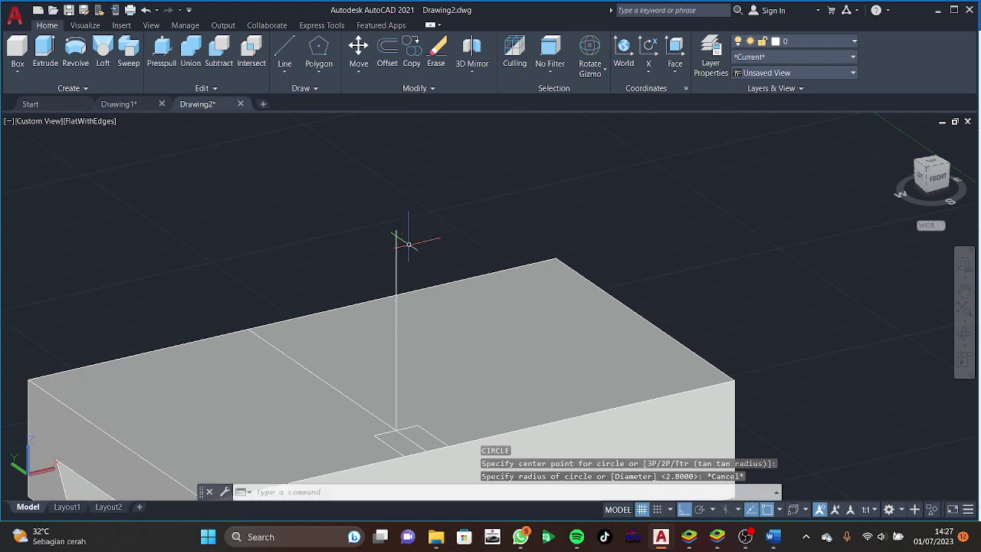
pyautogui.click(674, 54)
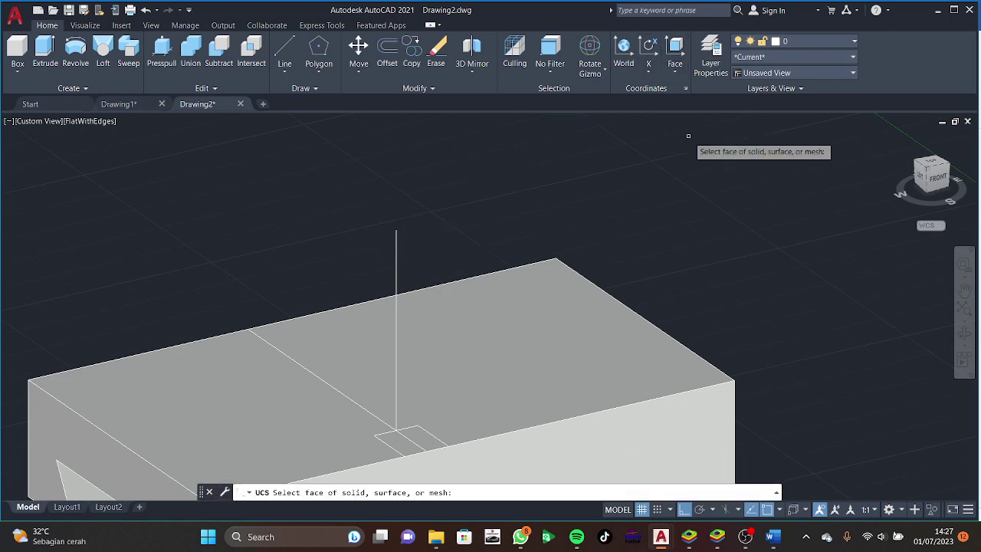
pyautogui.click(707, 422)
pyautogui.press('Return')
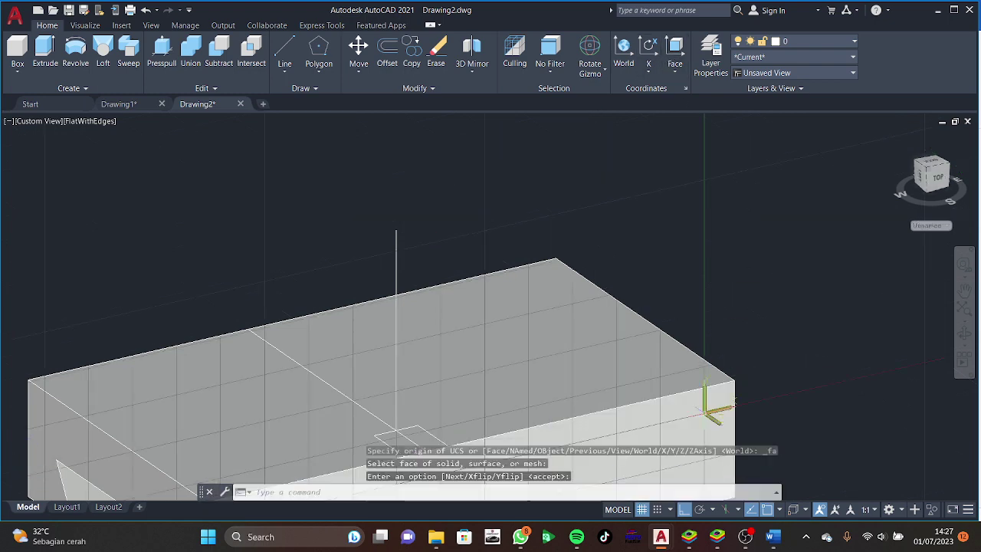
# Draw a 23-diameter circle centred at the vertical line's top end.
pyautogui.write('c')
pyautogui.press('Return')
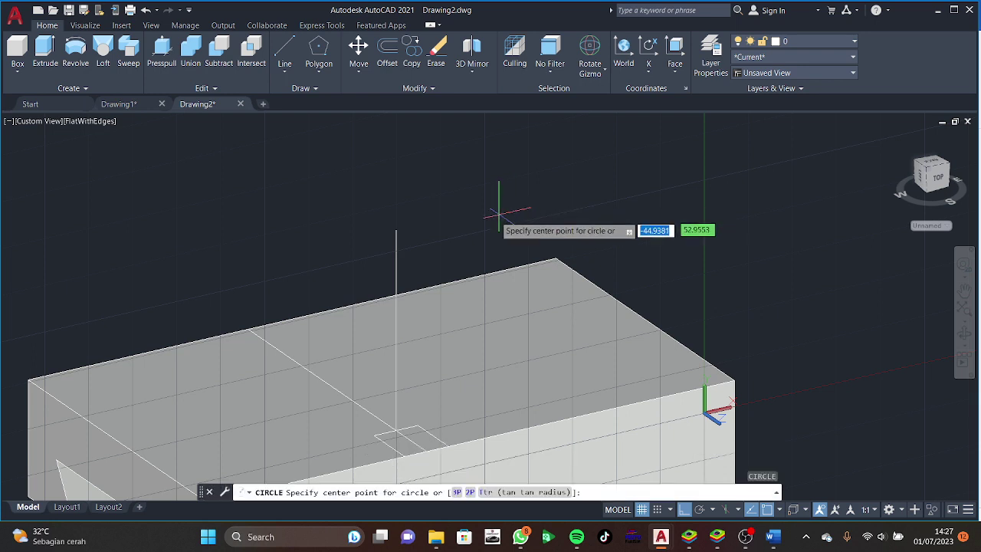
pyautogui.click(397, 230)
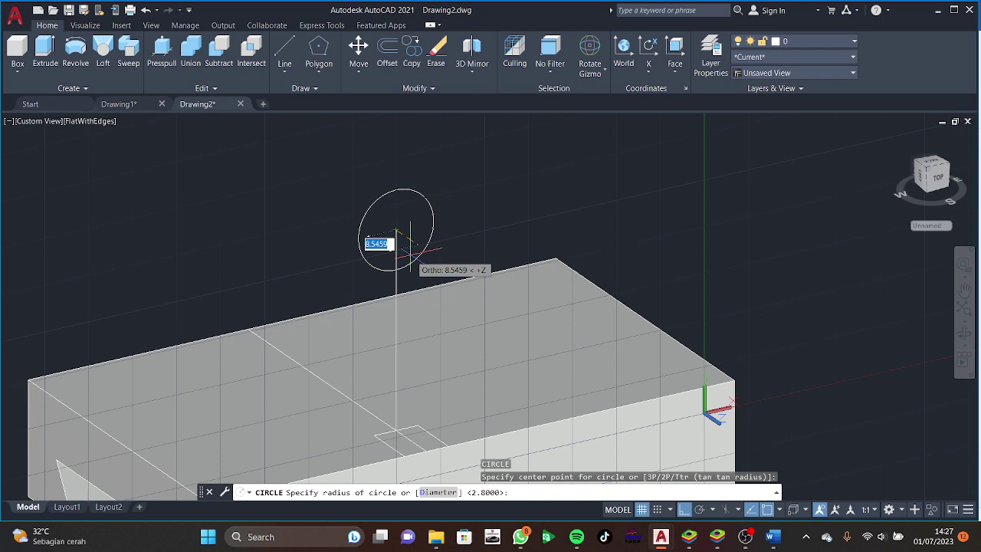
pyautogui.write('d')
pyautogui.press('Return')
pyautogui.write('23')
pyautogui.press('Return')
# Add a concentric 15-diameter circle at the same centre.
pyautogui.write('c')
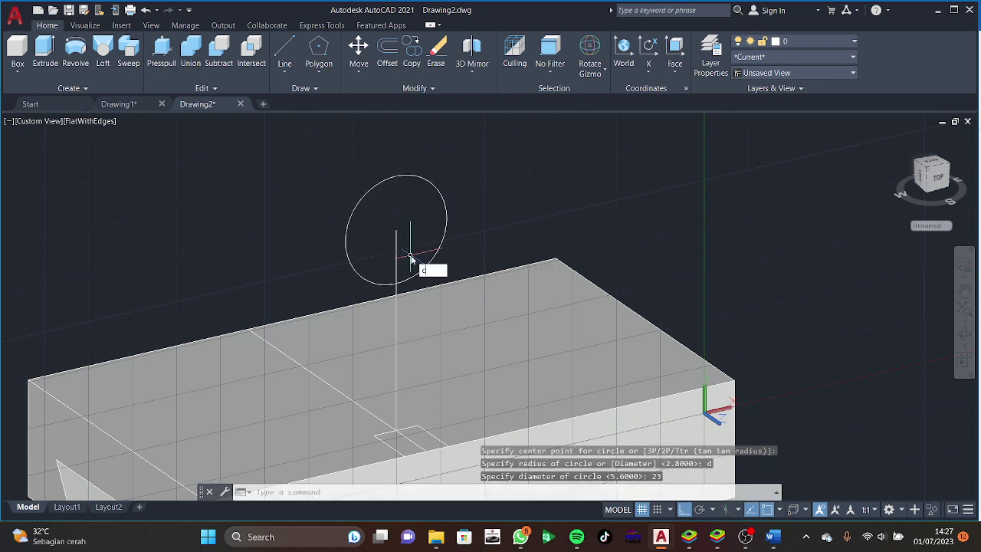
pyautogui.press('Return')
pyautogui.click(395, 230)
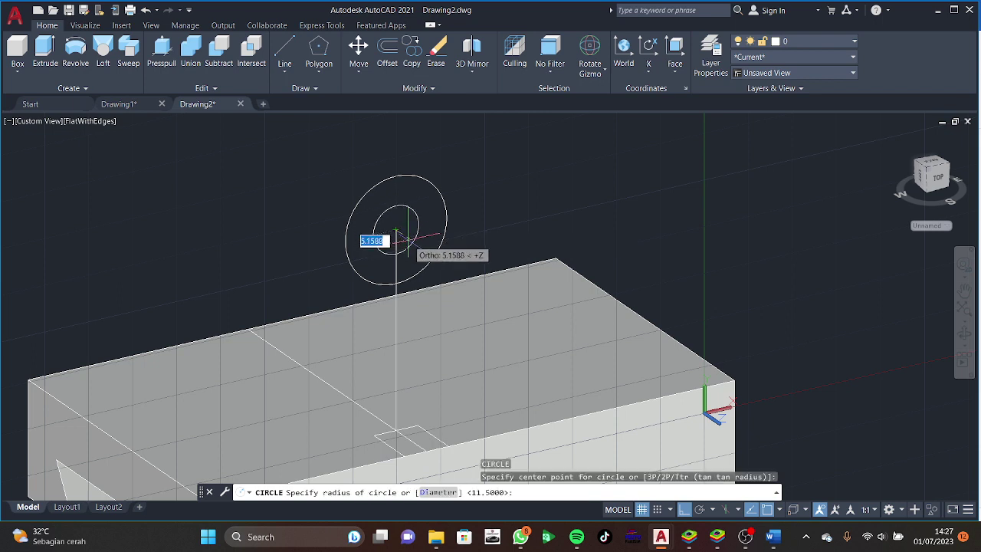
pyautogui.write('d')
pyautogui.press('Return')
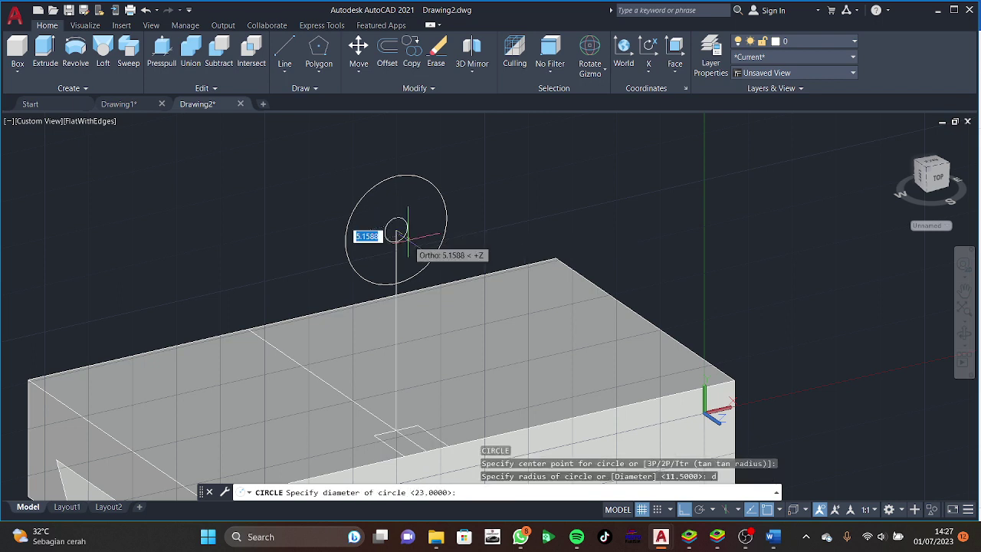
pyautogui.write('15')
pyautogui.press('Return')
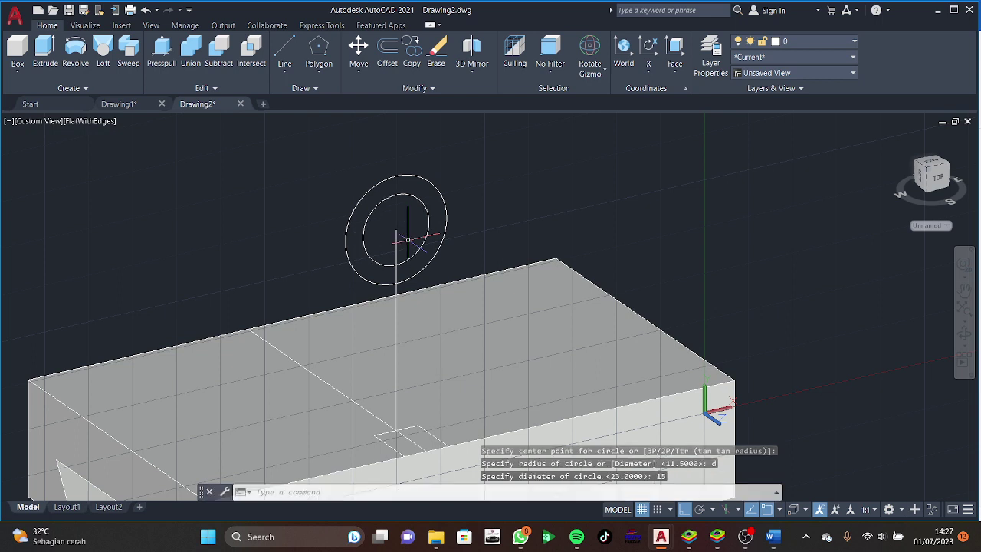
pyautogui.write('l')
pyautogui.press('Return')
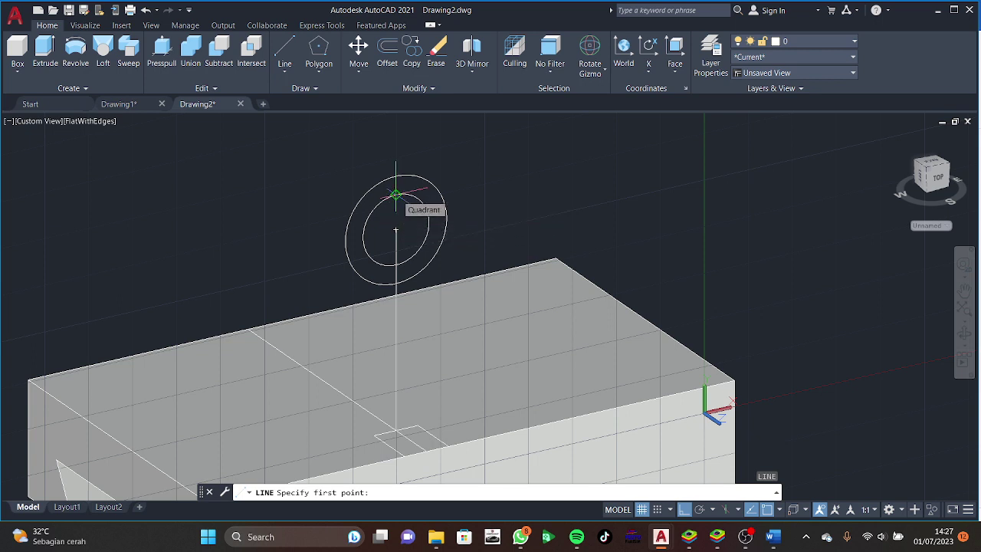
# Draw 2.5-unit key sides up and across from the inner circle's top quadrant.
pyautogui.click(395, 194)
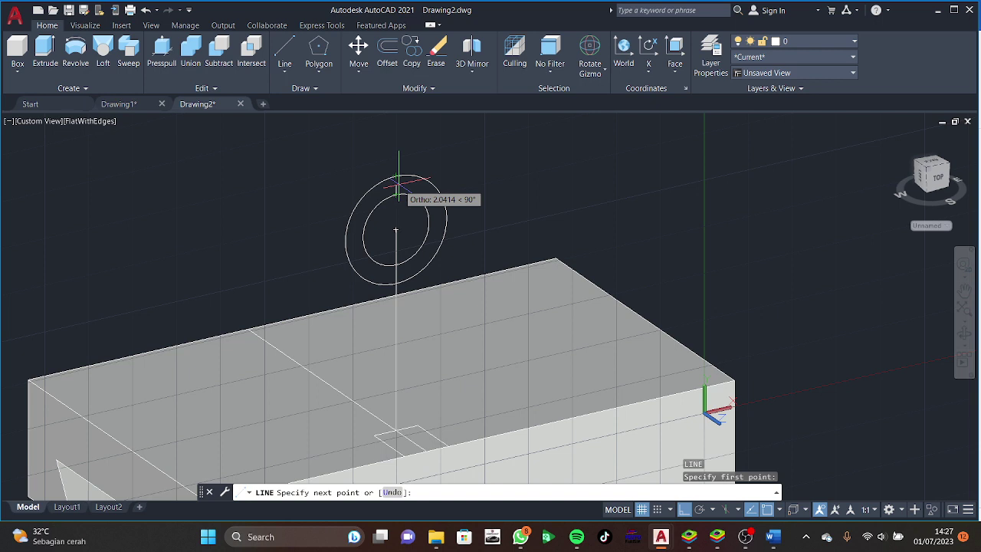
pyautogui.write('2.5')
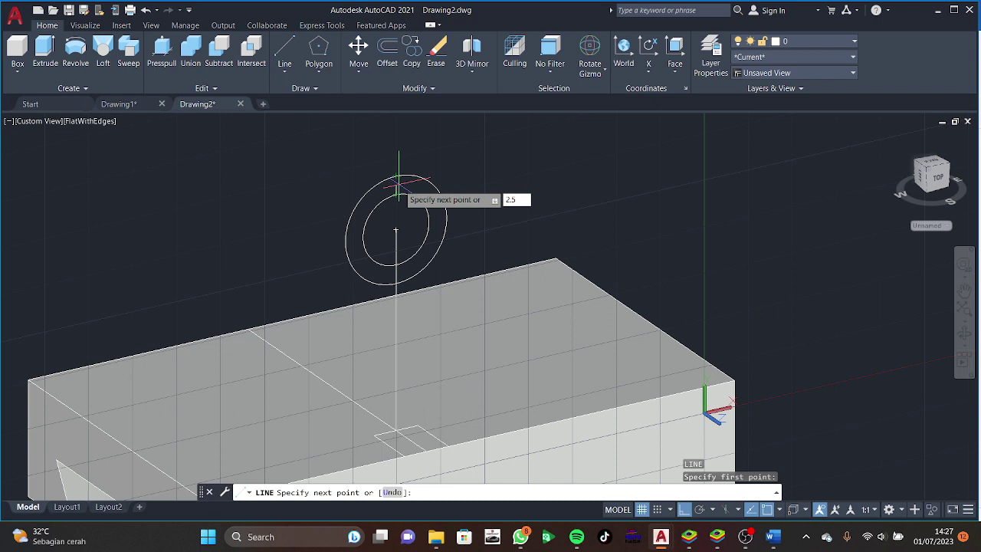
pyautogui.press('Return')
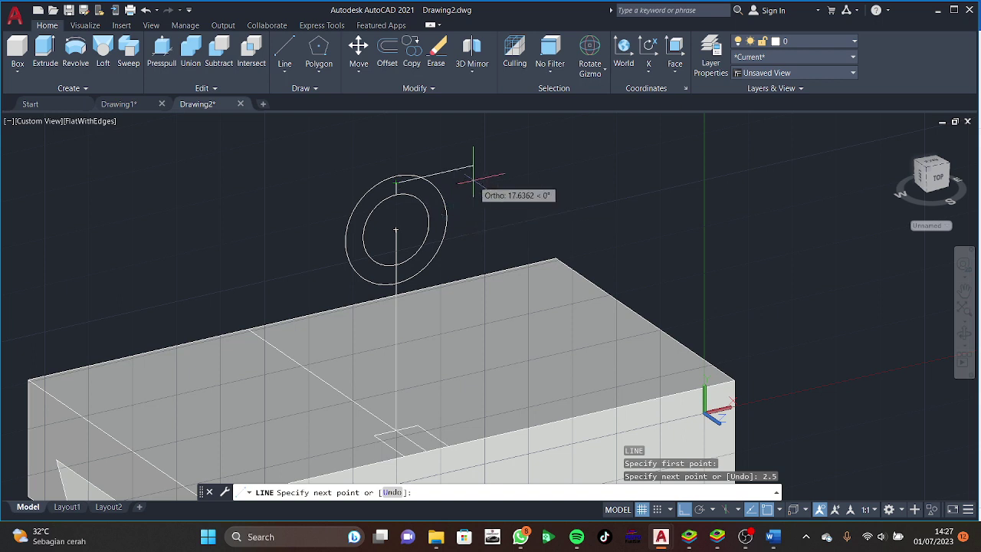
pyautogui.write('2.5')
pyautogui.press('Return')
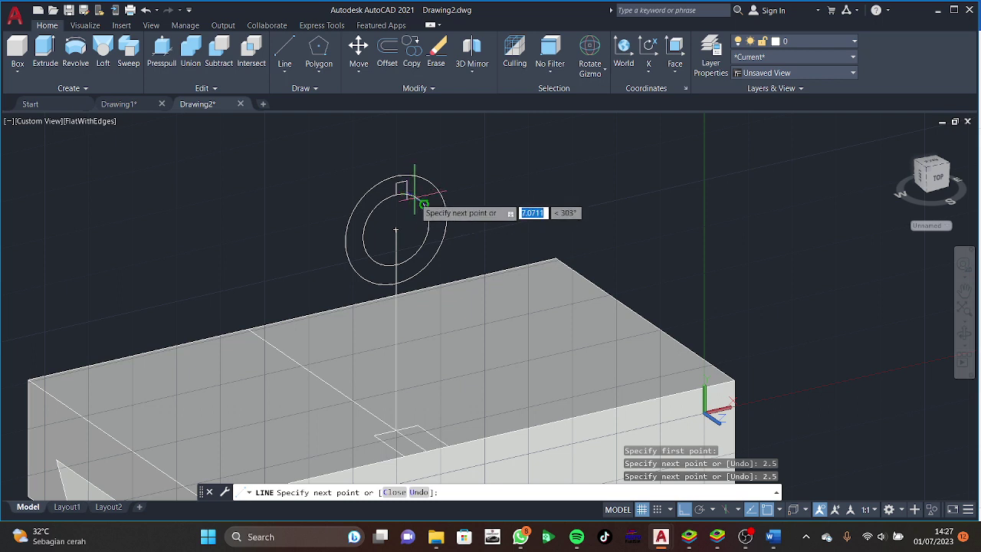
pyautogui.scroll(5, 407, 198)
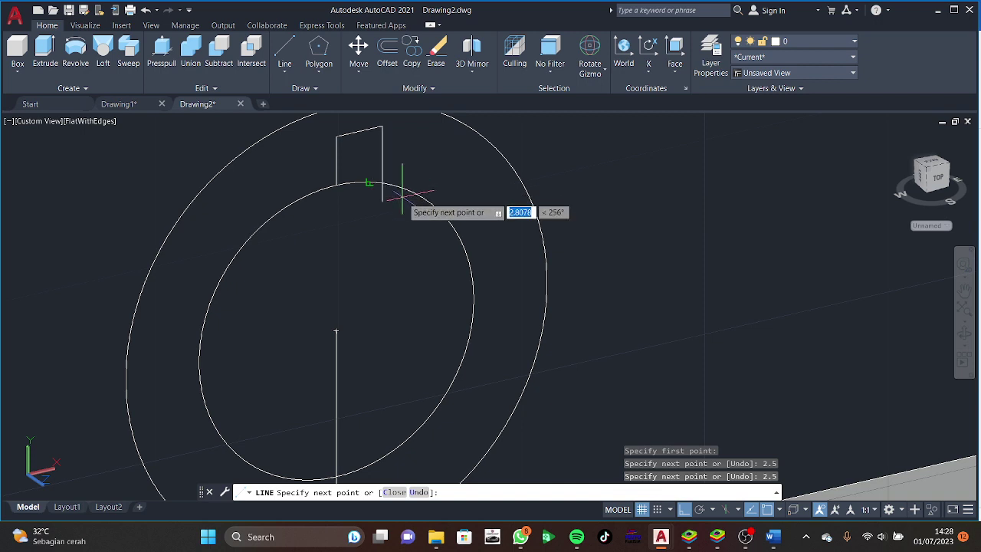
pyautogui.press('F8')
pyautogui.press('Escape')
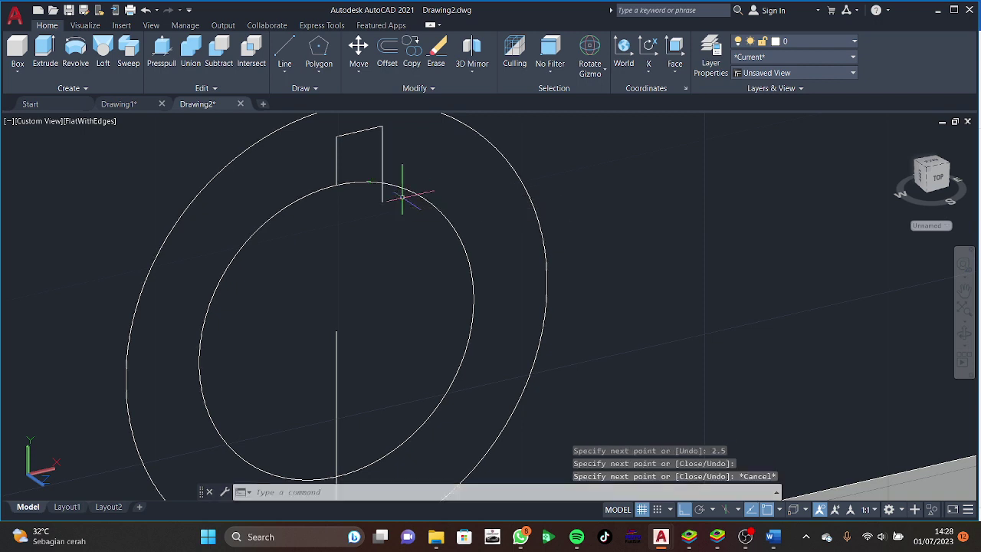
pyautogui.moveTo(453, 220)
pyautogui.keyDown('shift'); pyautogui.mouseDown(button='middle')
pyautogui.moveTo(495, 247)
pyautogui.moveTo(420, 219)
pyautogui.mouseUp(button='middle'); pyautogui.keyUp('shift')
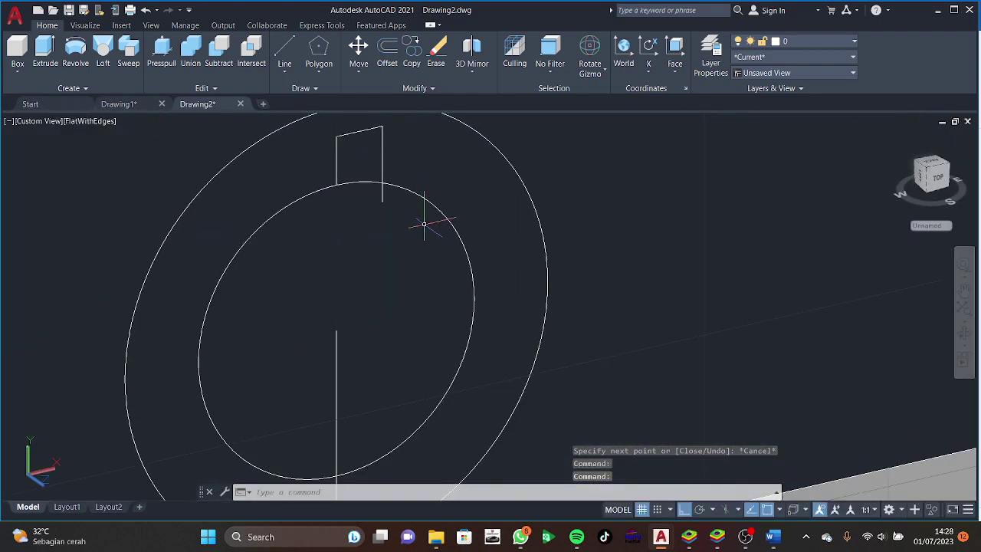
pyautogui.write('tr')
pyautogui.press('Return')
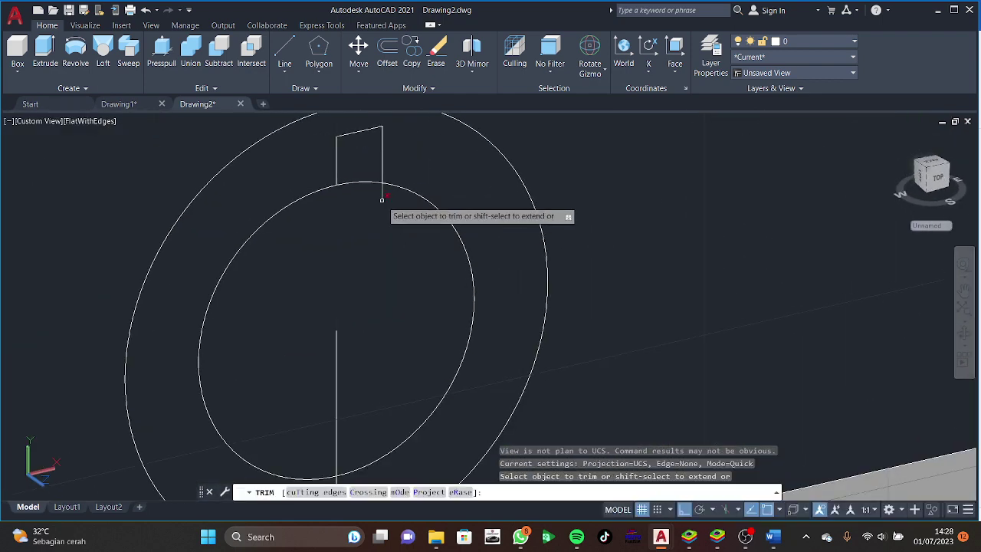
# Trim the key's right edge at the inner circle, then try mirroring the key outline.
pyautogui.click(382, 200)
pyautogui.press('Escape')
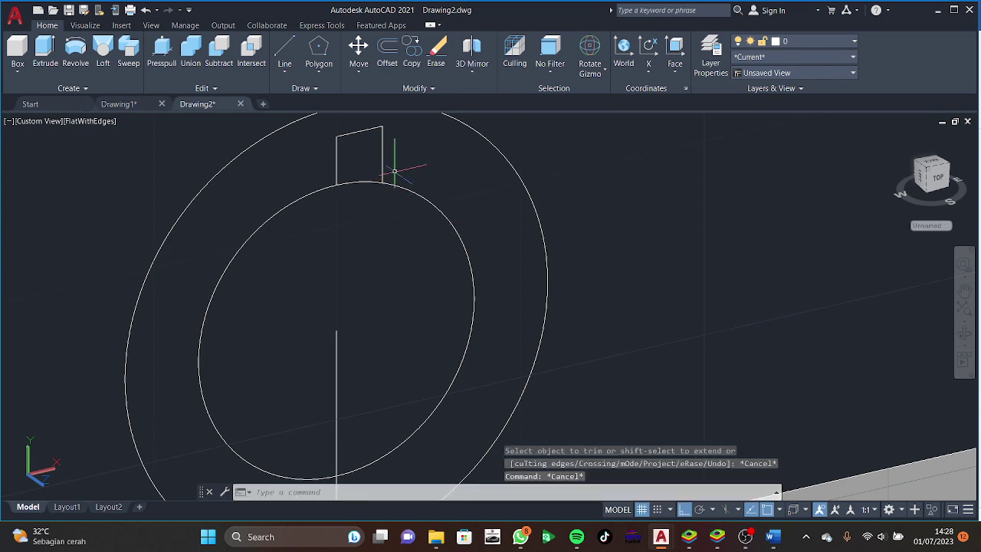
pyautogui.write('mir')
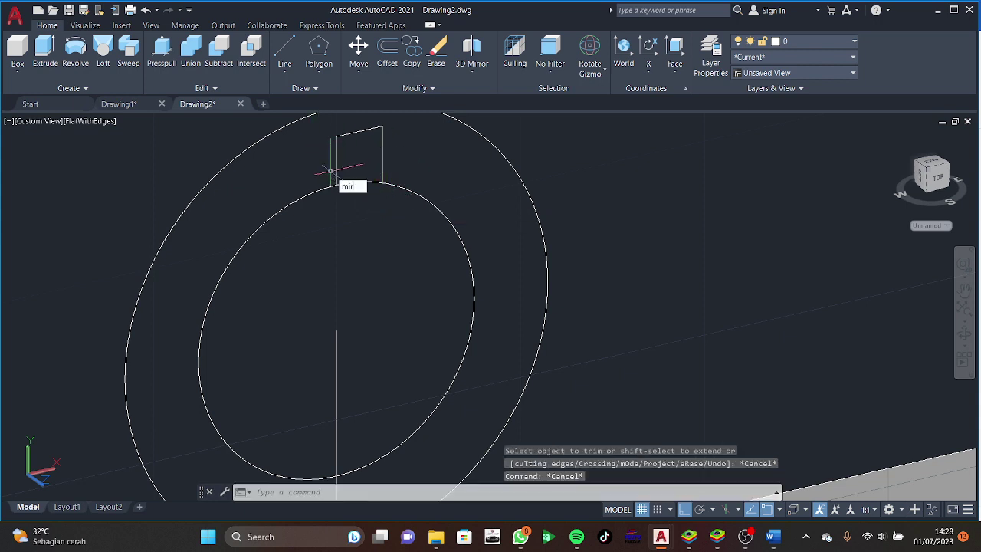
pyautogui.press('Return')
pyautogui.click(388, 179)
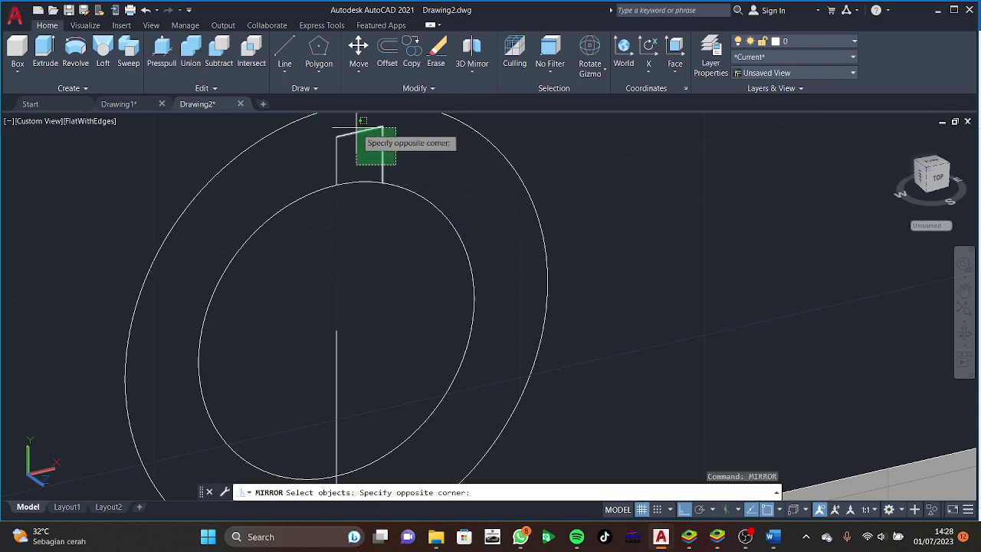
pyautogui.click(355, 128)
pyautogui.press('Return')
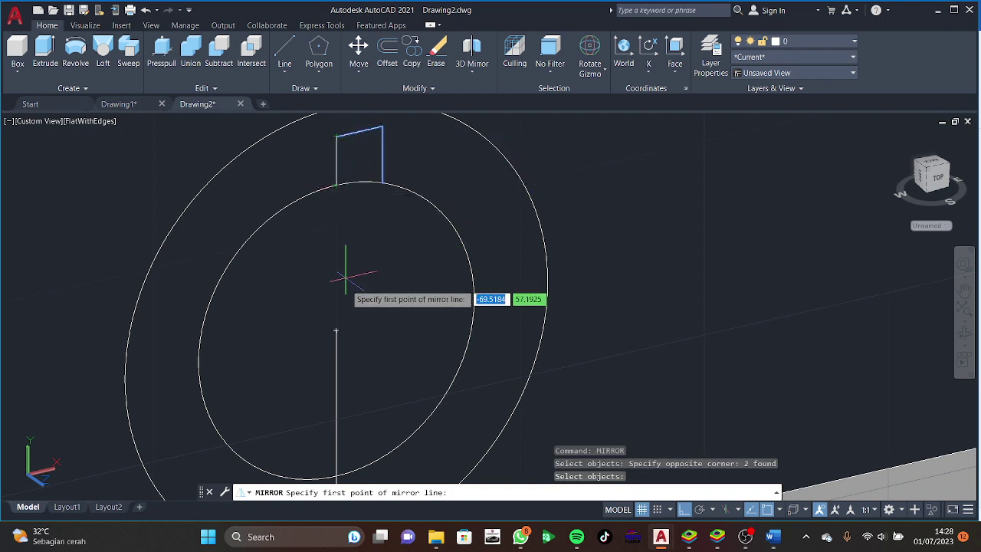
pyautogui.click(335, 331)
pyautogui.click(341, 218)
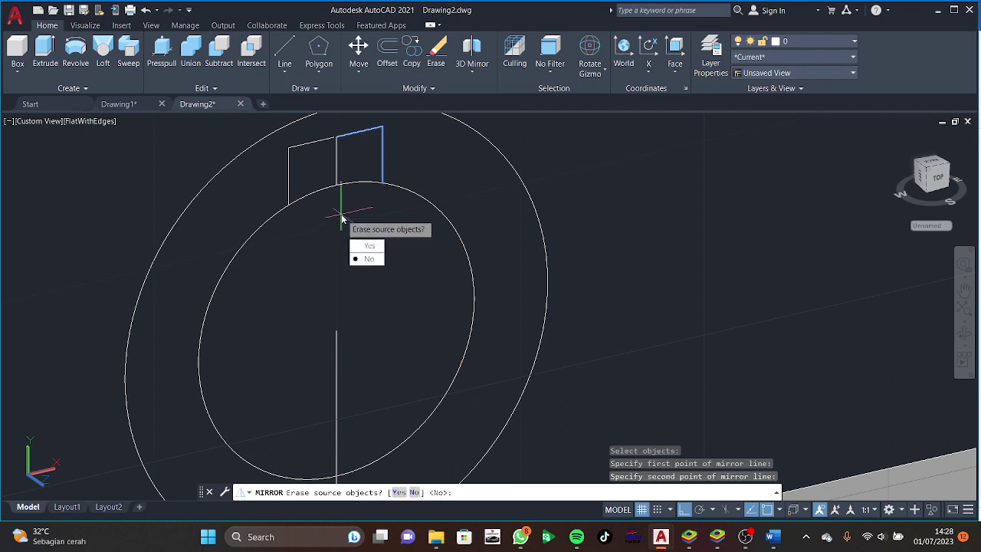
pyautogui.press('Escape')
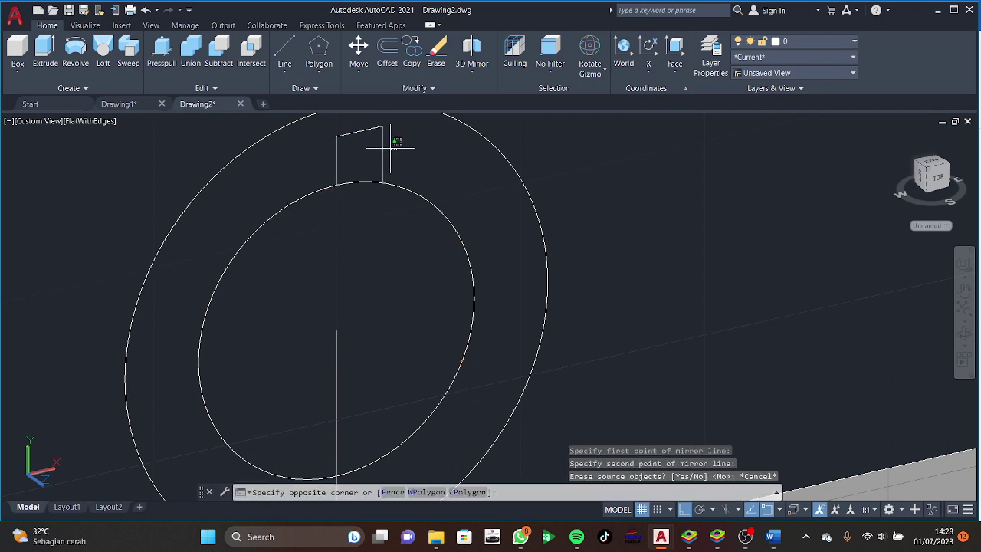
# Reselect the key outline and attempt a mirror about the centre line, then cancel.
pyautogui.click(390, 149)
pyautogui.click(345, 180)
pyautogui.write('mi')
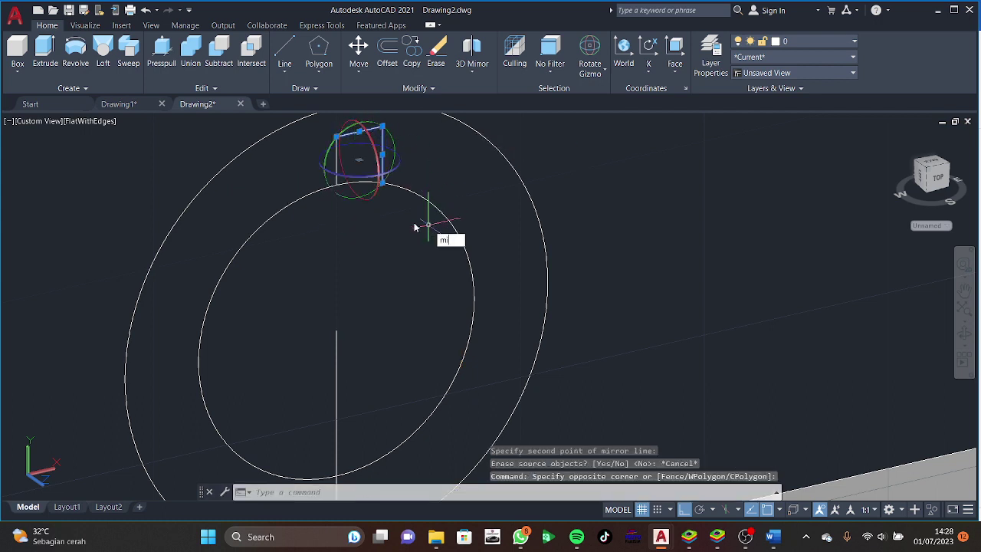
pyautogui.press('Return')
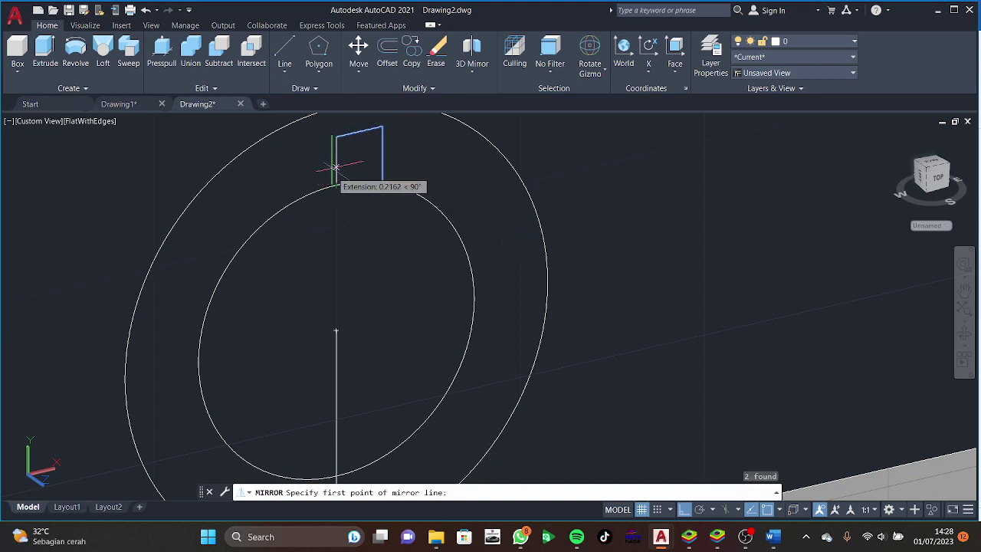
pyautogui.scroll(3, 337, 150)
pyautogui.scroll(2, 337, 169)
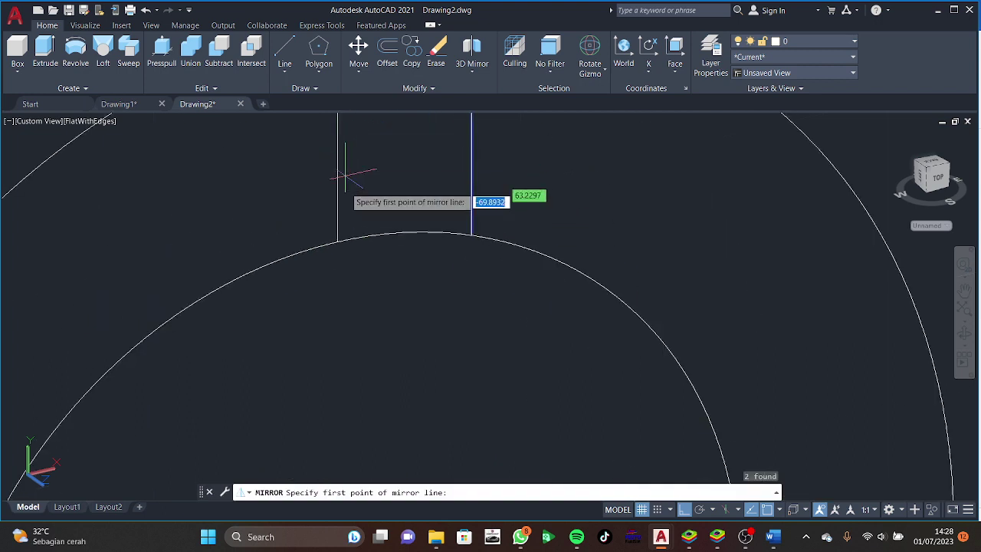
pyautogui.scroll(-4, 337, 239)
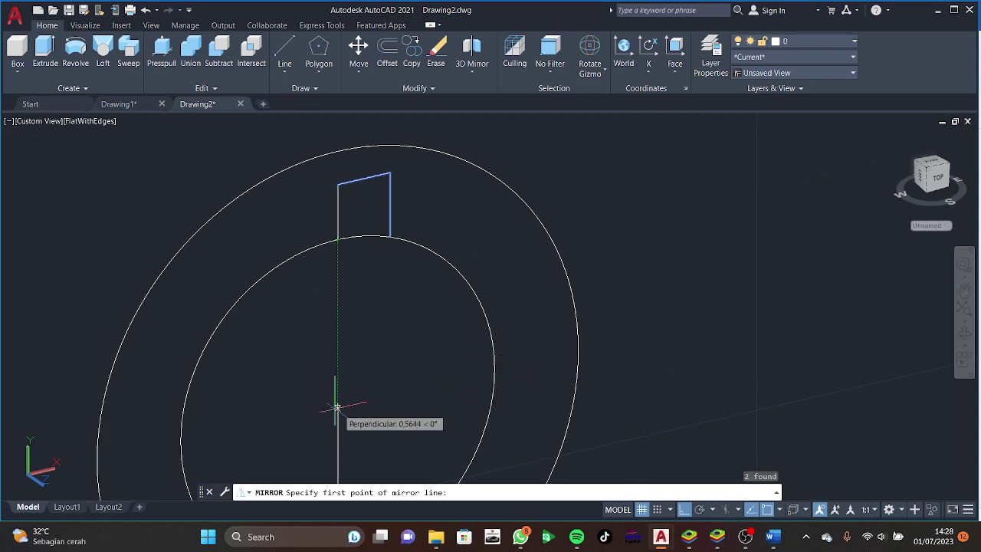
pyautogui.scroll(-3, 372, 387)
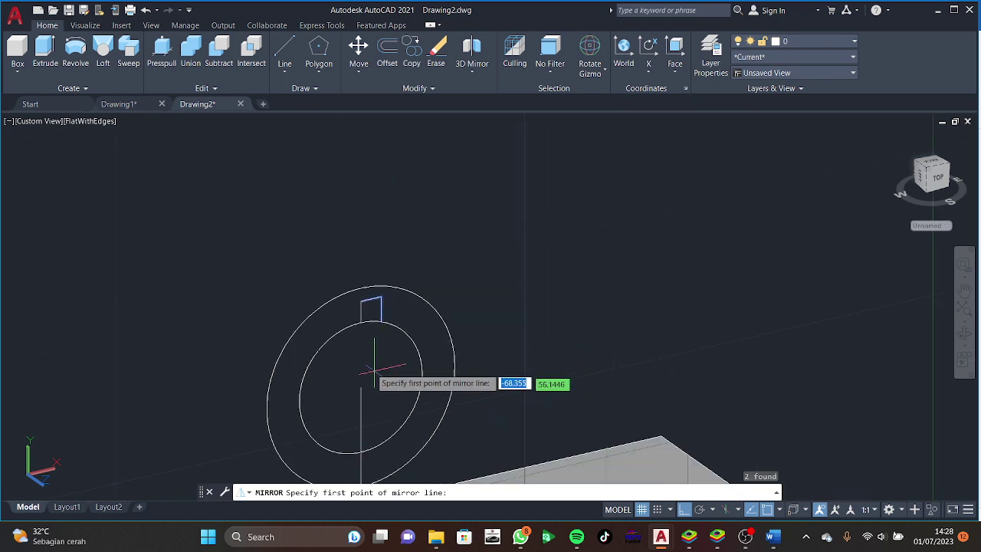
pyautogui.keyDown('shift'); pyautogui.moveTo(380, 380); pyautogui.dragTo(392, 362, button='middle'); pyautogui.keyUp('shift')
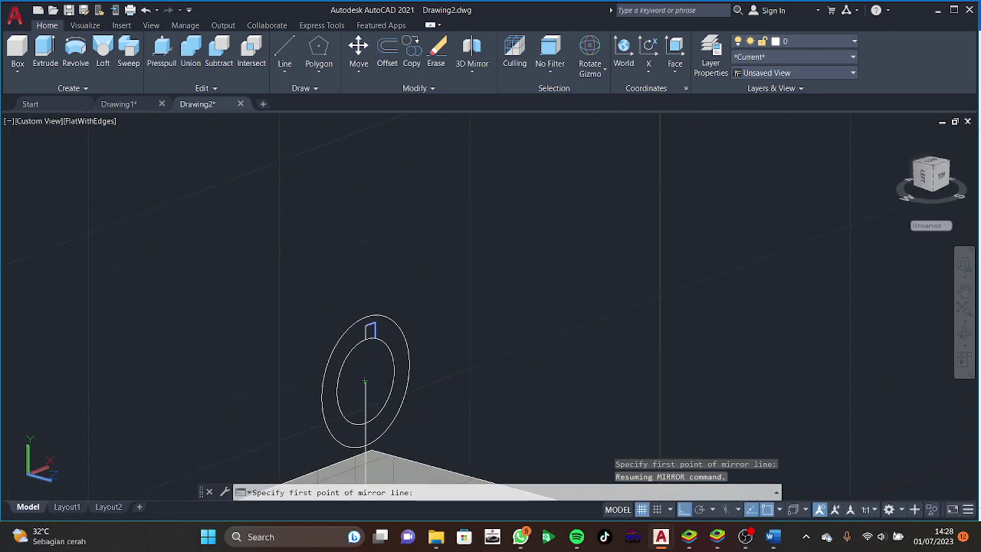
pyautogui.scroll(3, 365, 381)
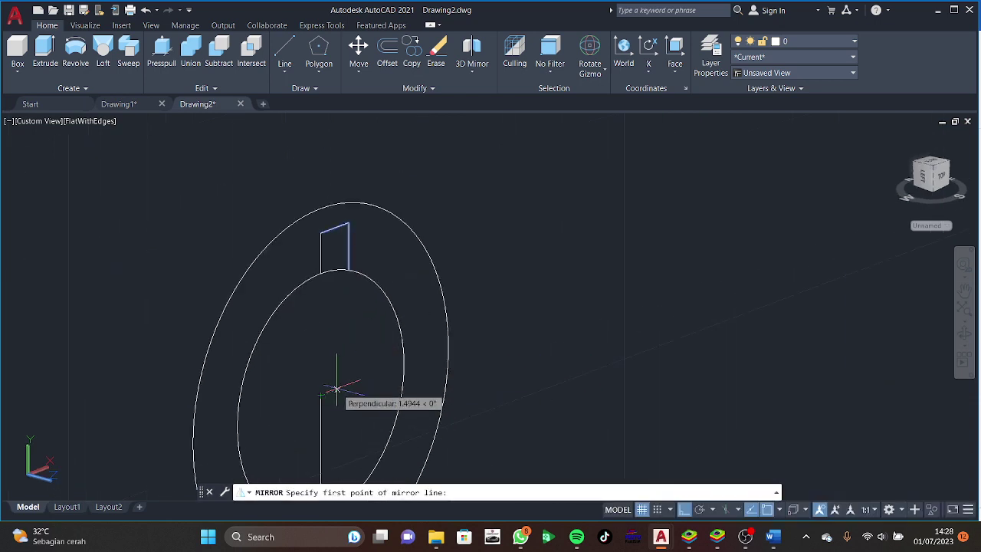
pyautogui.click(317, 351)
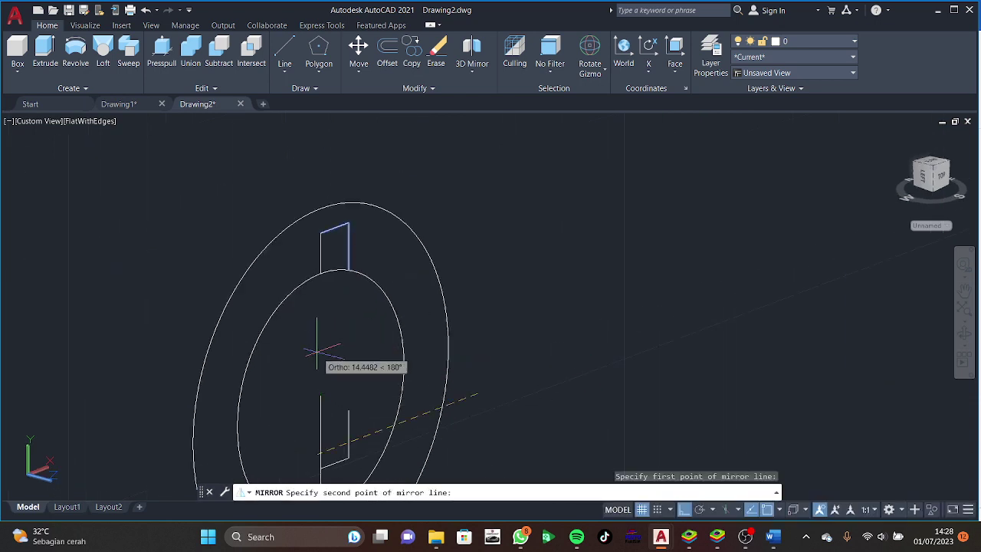
pyautogui.press('Escape')
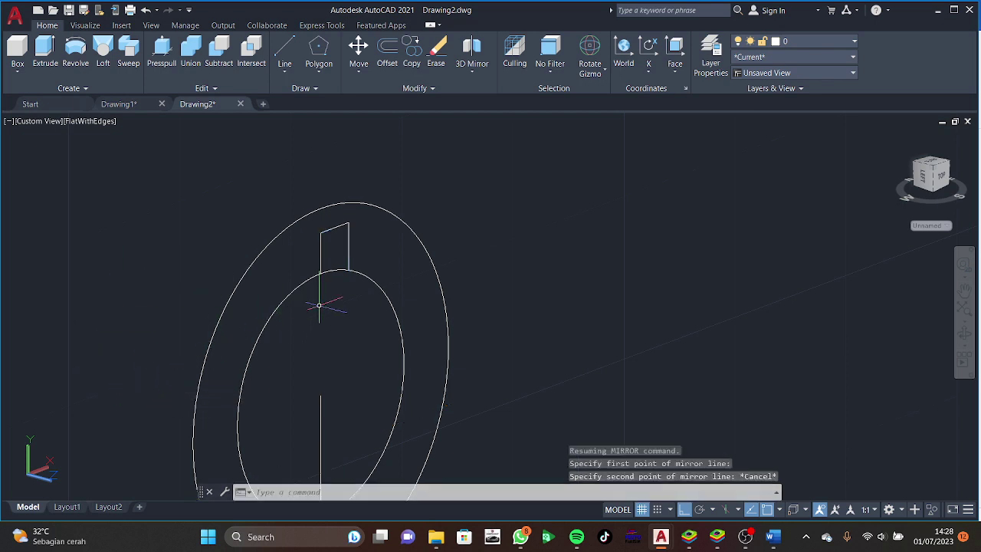
pyautogui.scroll(3, 324, 237)
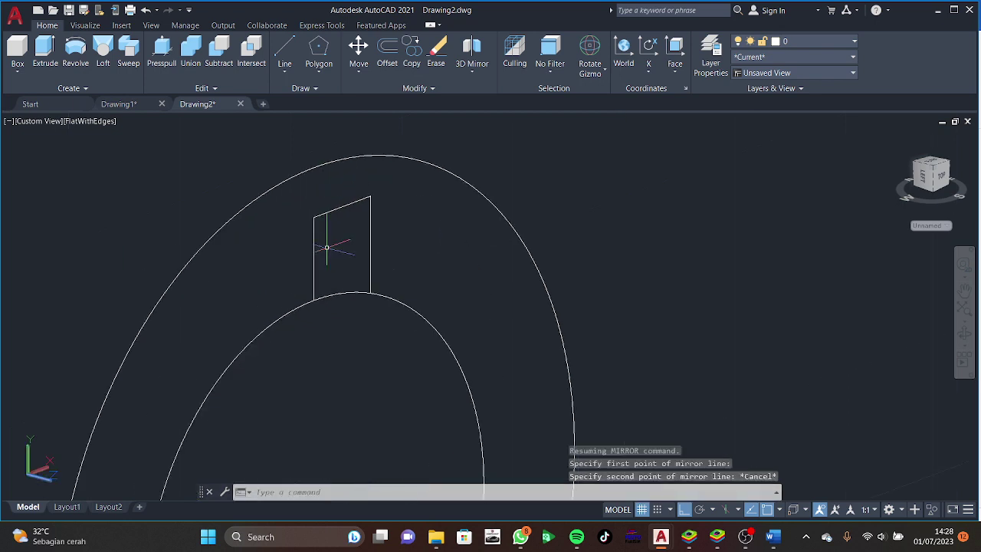
# Add the key's left side 2.5 units over, trimmed to end at the inner circle.
pyautogui.write('l')
pyautogui.press('Return')
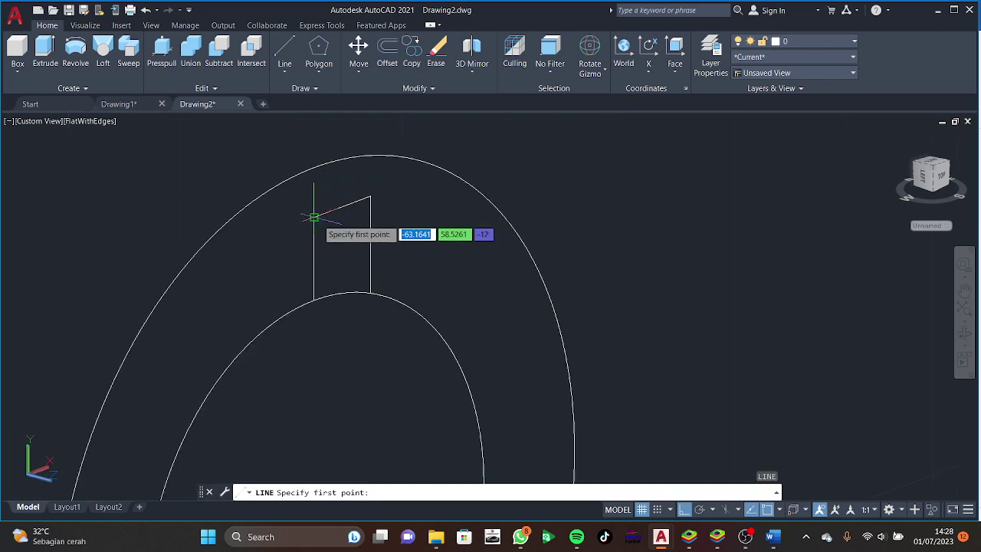
pyautogui.click(314, 218)
pyautogui.write('2.5')
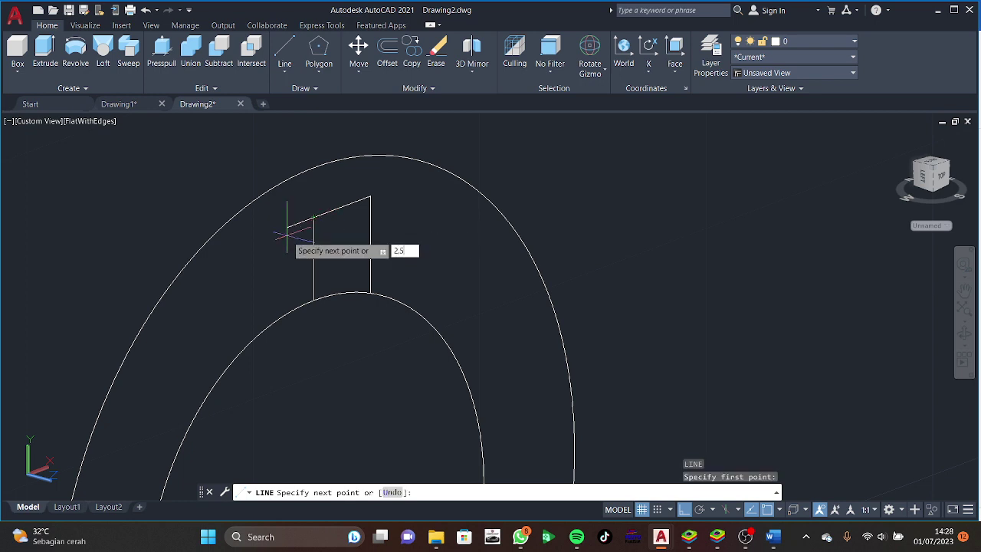
pyautogui.press('Return')
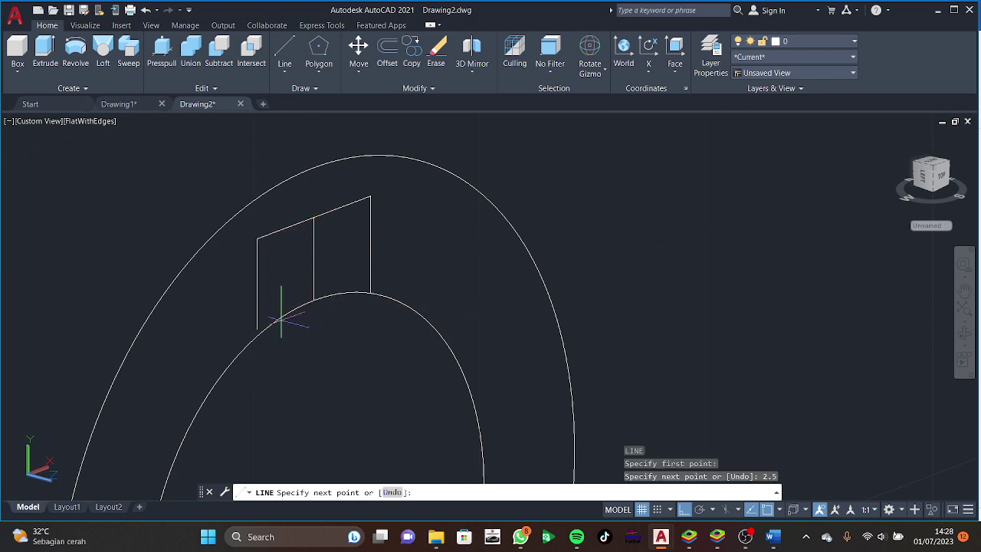
pyautogui.click(261, 337)
pyautogui.press('Escape')
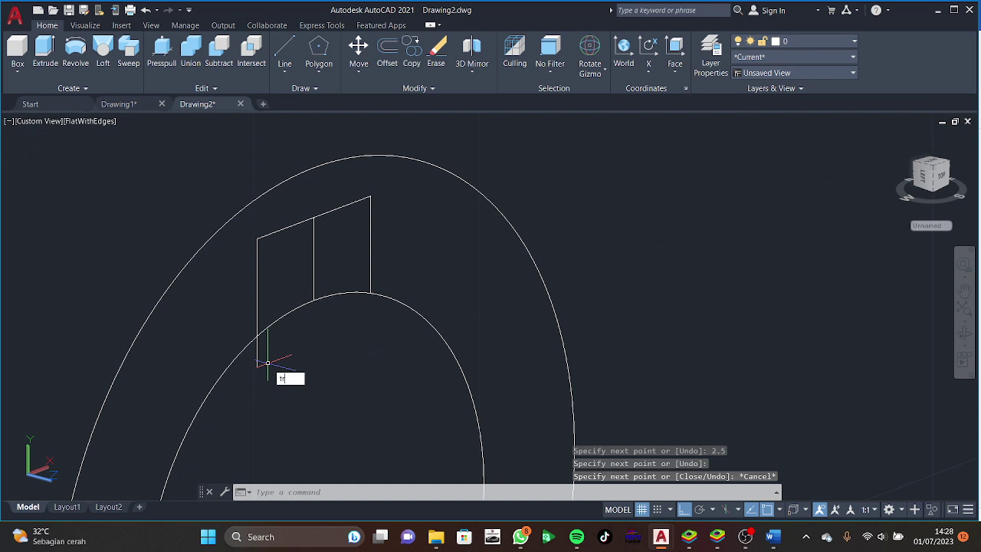
pyautogui.write('tr')
pyautogui.press('Return')
pyautogui.moveTo(263, 350); pyautogui.dragTo(241, 361)
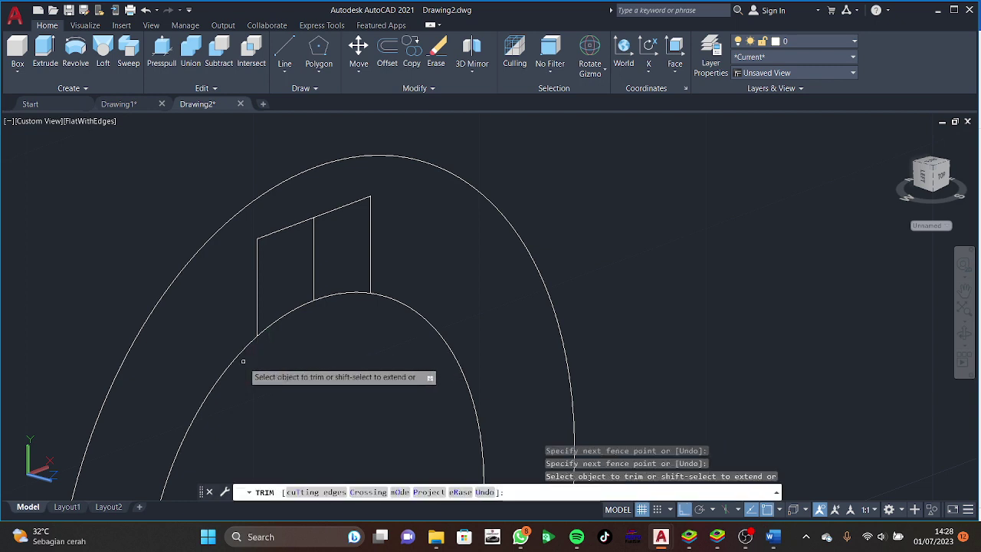
pyautogui.press('Escape')
# Delete the old middle key edge and trim the inner arc between the key lines.
pyautogui.click(314, 244)
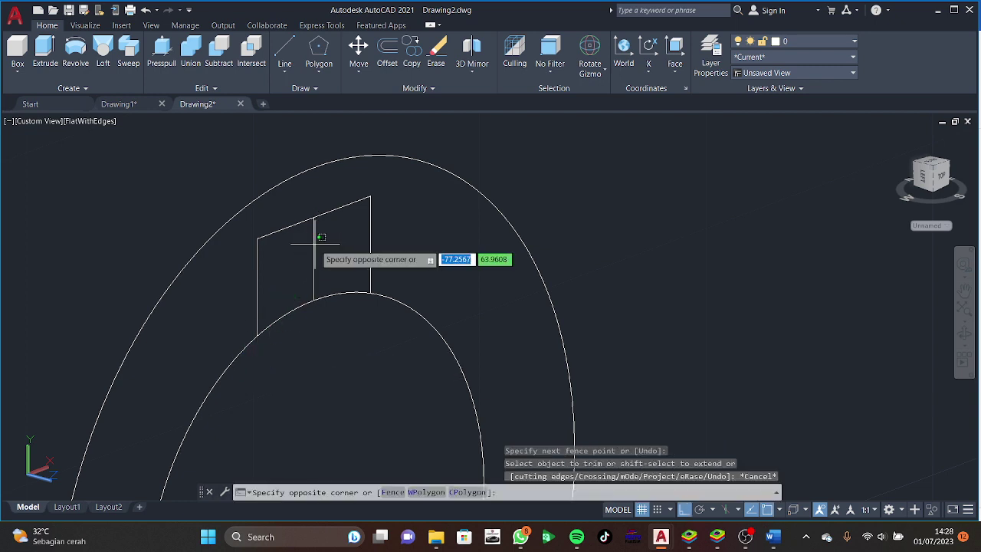
pyautogui.click(319, 238)
pyautogui.press('Delete')
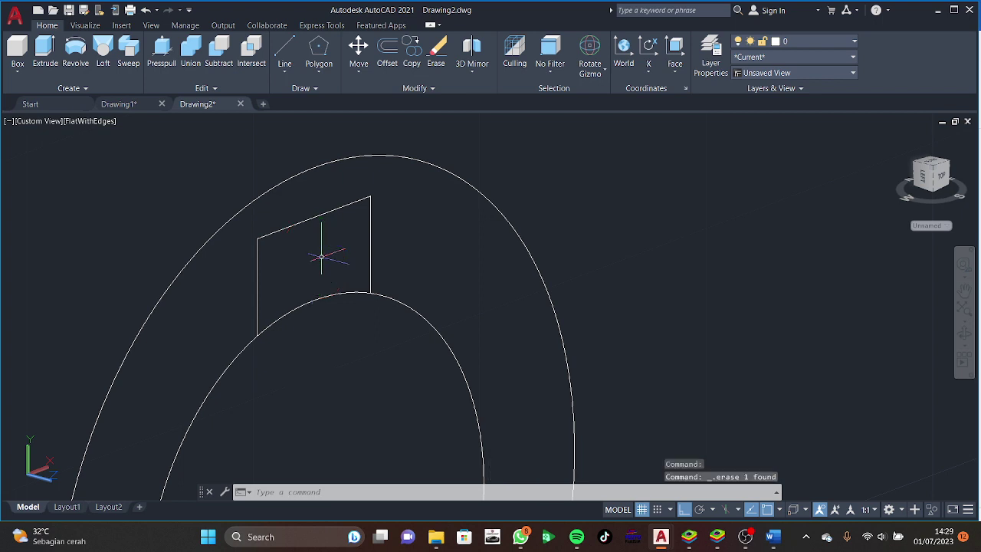
pyautogui.write('tr')
pyautogui.press('Return')
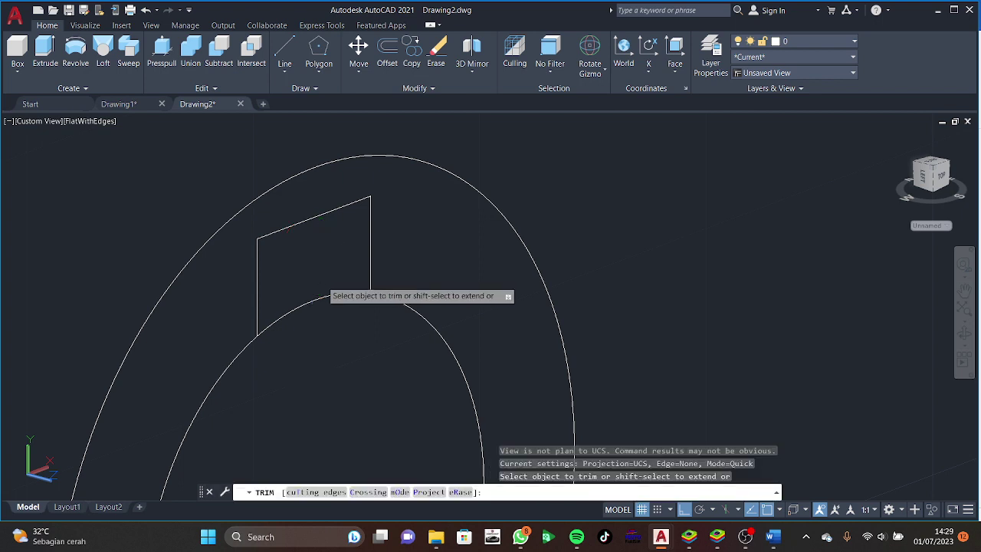
pyautogui.moveTo(318, 277); pyautogui.dragTo(323, 316)
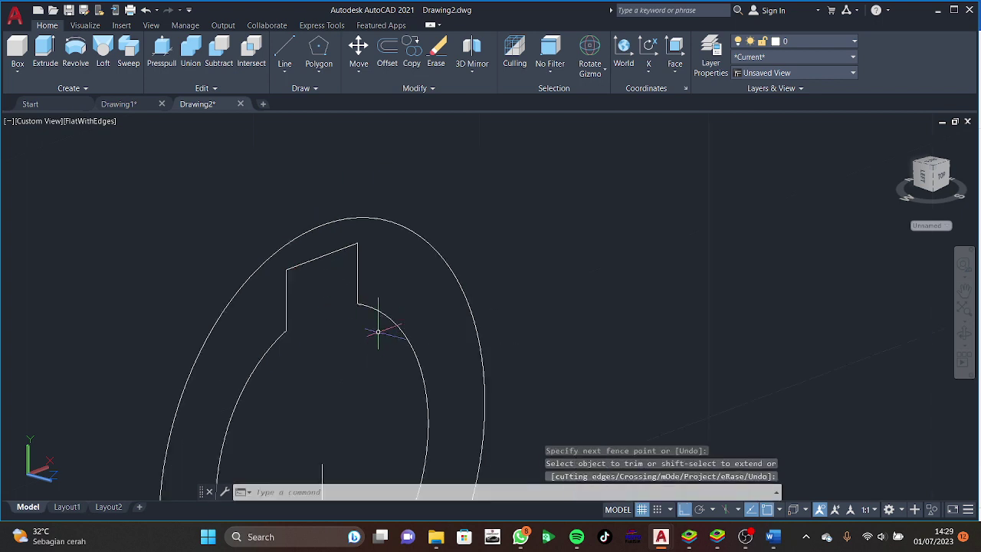
pyautogui.scroll(-2, 353, 337)
pyautogui.press('Return')
pyautogui.scroll(-3, 352, 276)
pyautogui.press('Escape')
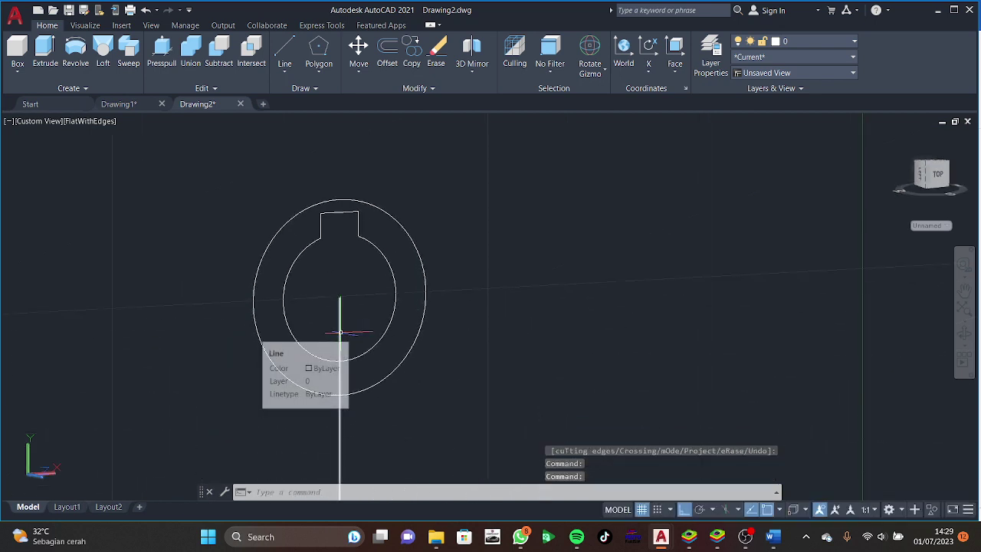
# Offset the vertical line 5 units to its left and to its right.
pyautogui.click(339, 332)
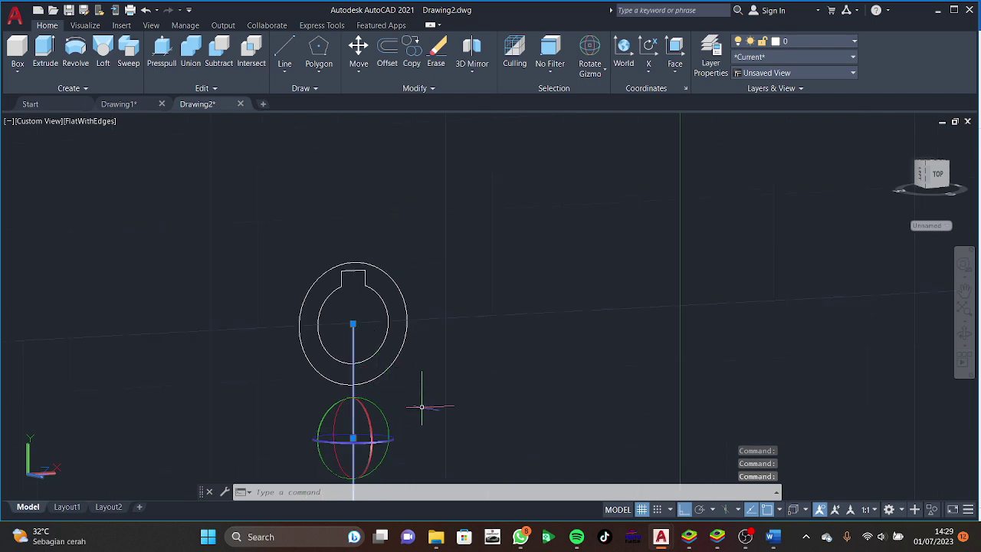
pyautogui.keyDown('shift'); pyautogui.moveTo(422, 400); pyautogui.dragTo(385, 289, button='middle'); pyautogui.keyUp('shift')
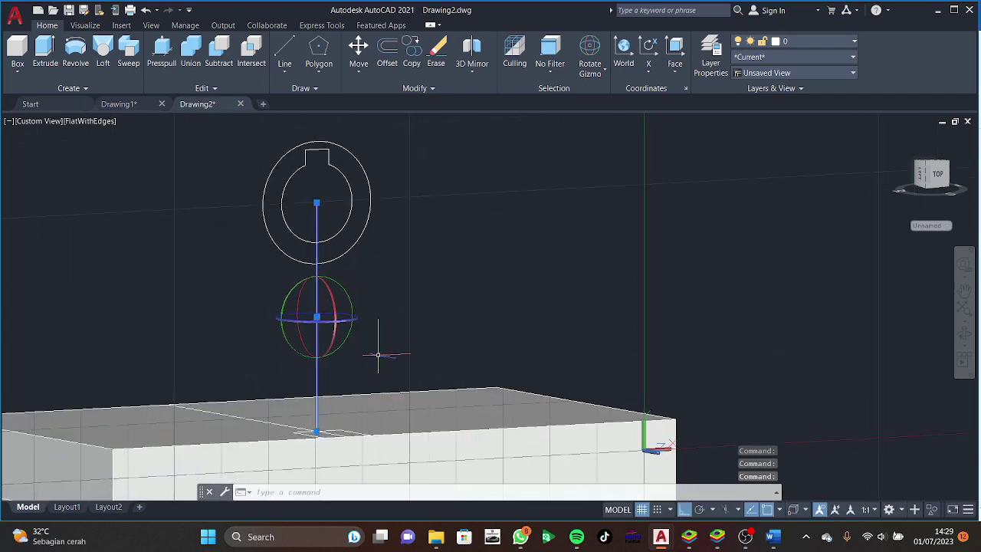
pyautogui.press('Escape')
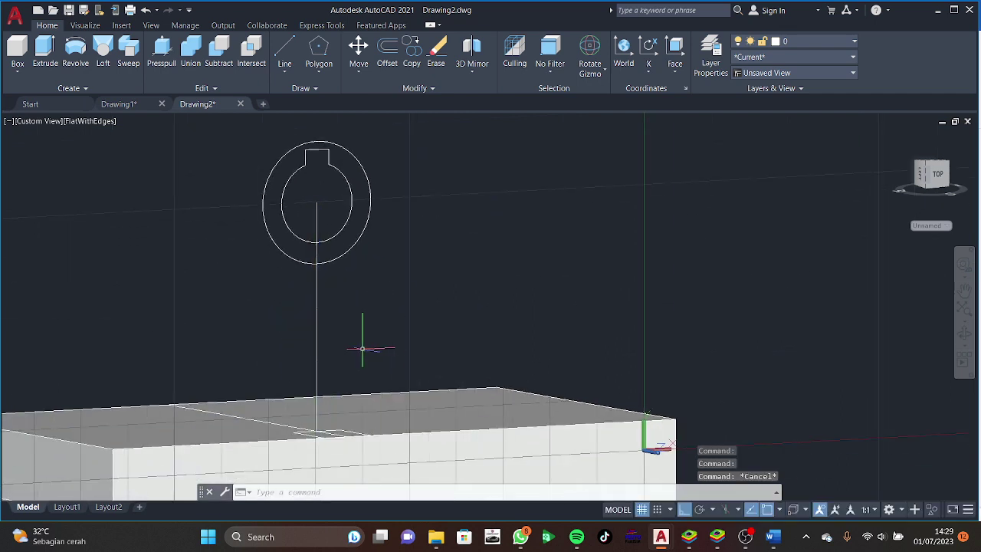
pyautogui.write('Off')
pyautogui.press('Return')
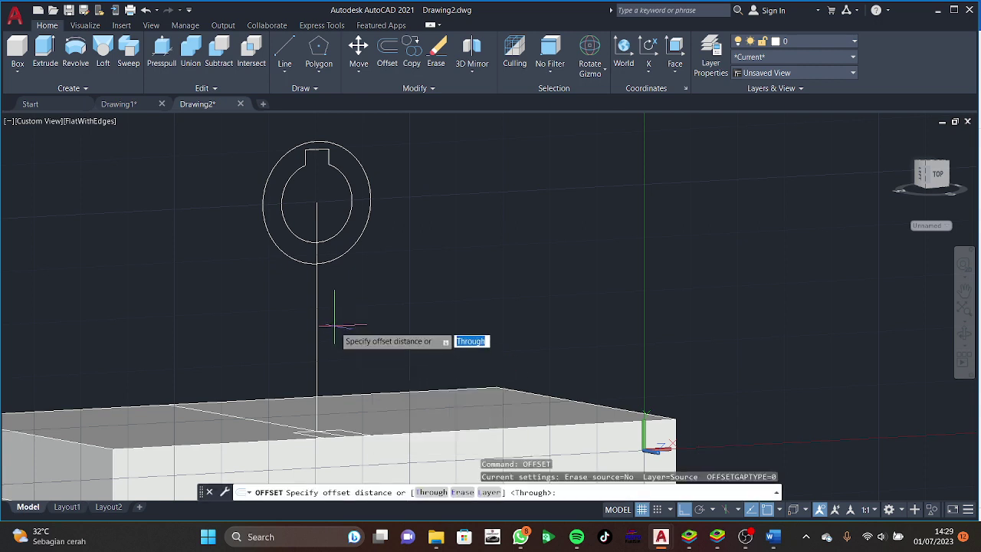
pyautogui.press('Return')
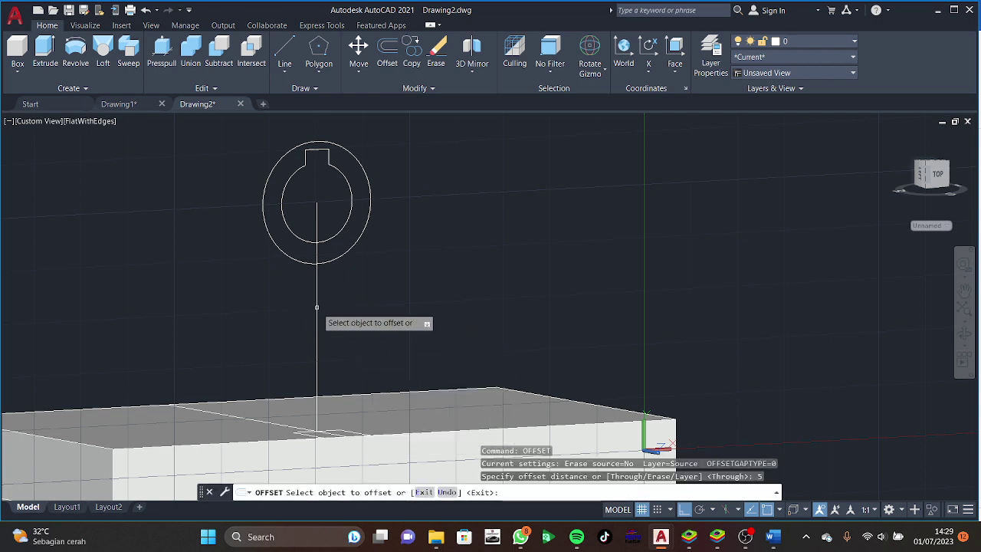
pyautogui.click(315, 306)
pyautogui.click(225, 291)
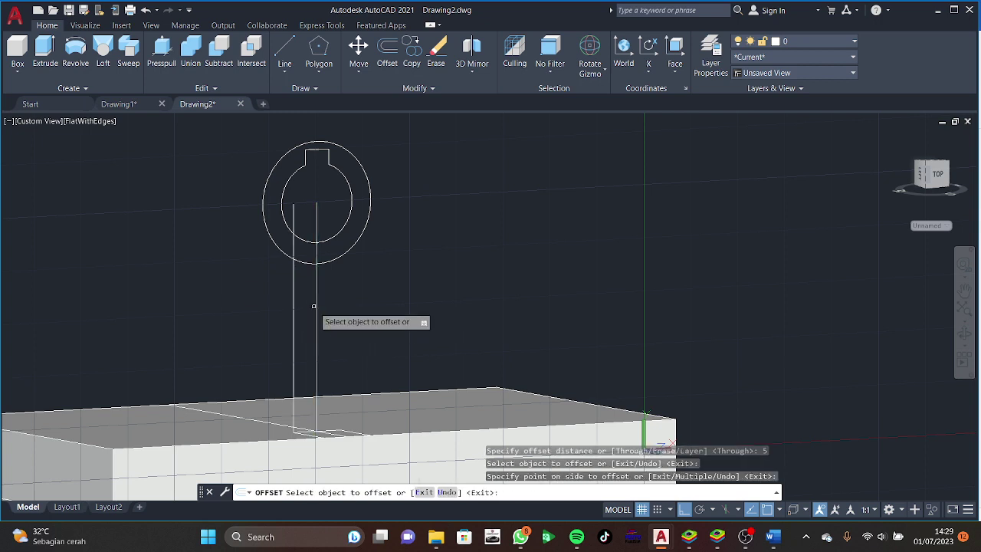
pyautogui.click(316, 311)
pyautogui.click(321, 308)
# Erase the central vertical line and trim the web lines near the ring.
pyautogui.press('Escape')
pyautogui.click(316, 307)
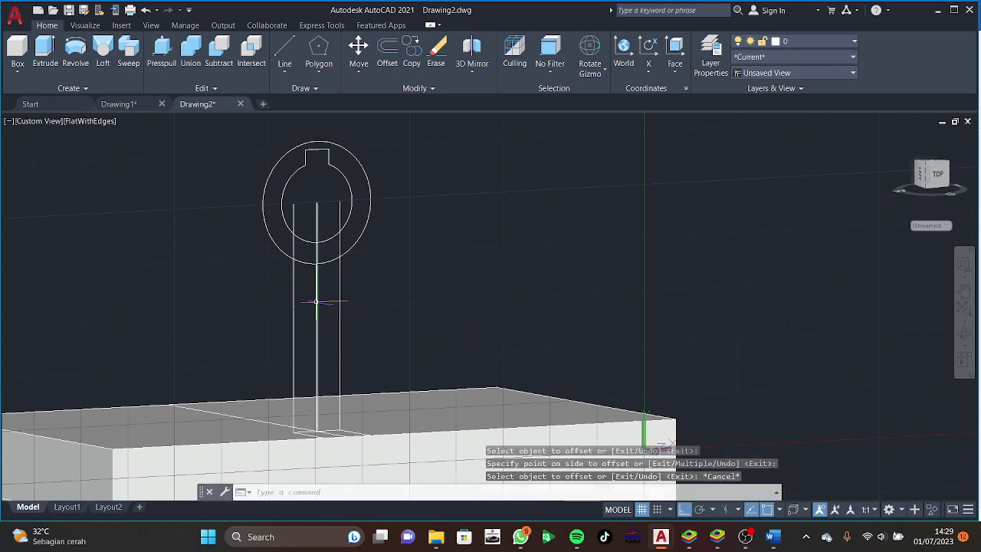
pyautogui.press('Delete')
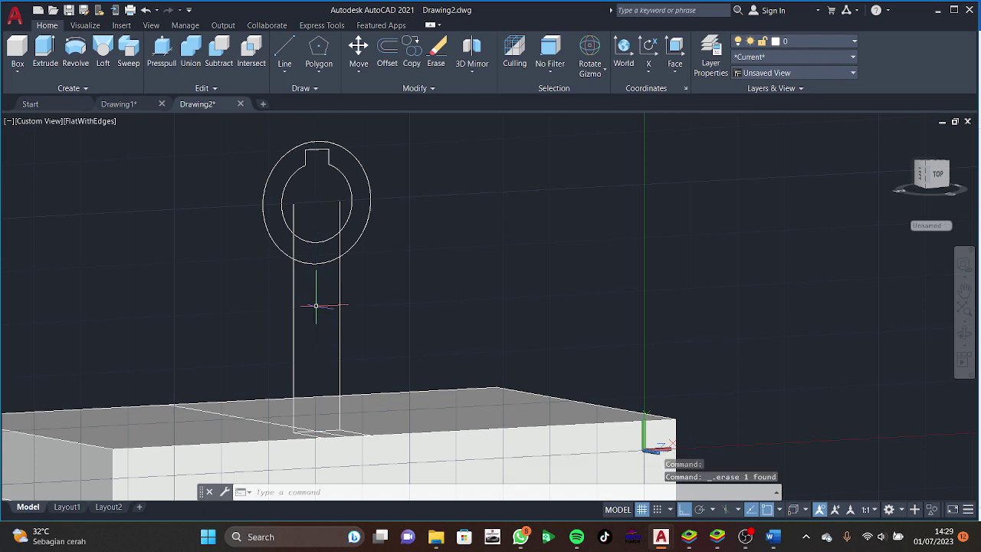
pyautogui.write('tr')
pyautogui.press('Return')
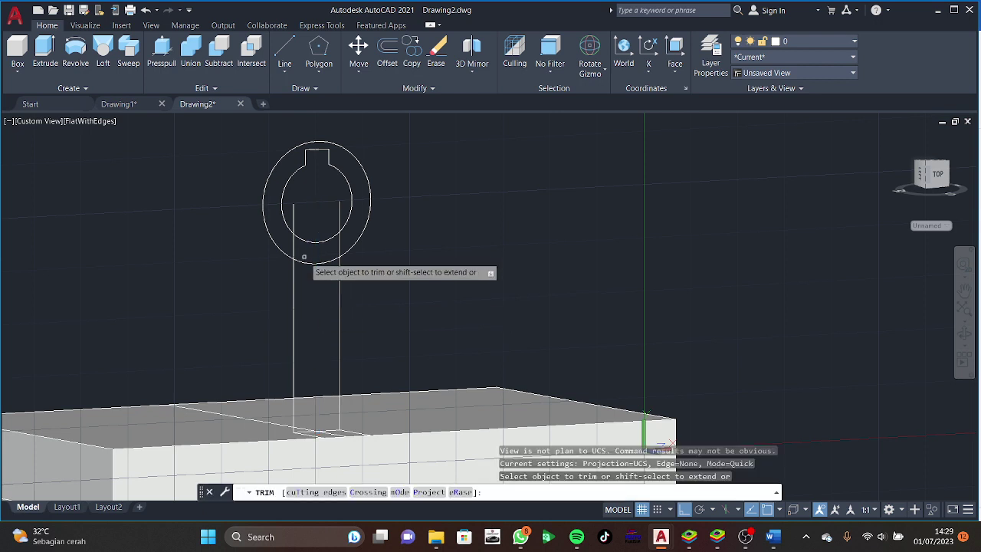
pyautogui.click(342, 238)
pyautogui.press('Return')
pyautogui.click(348, 205)
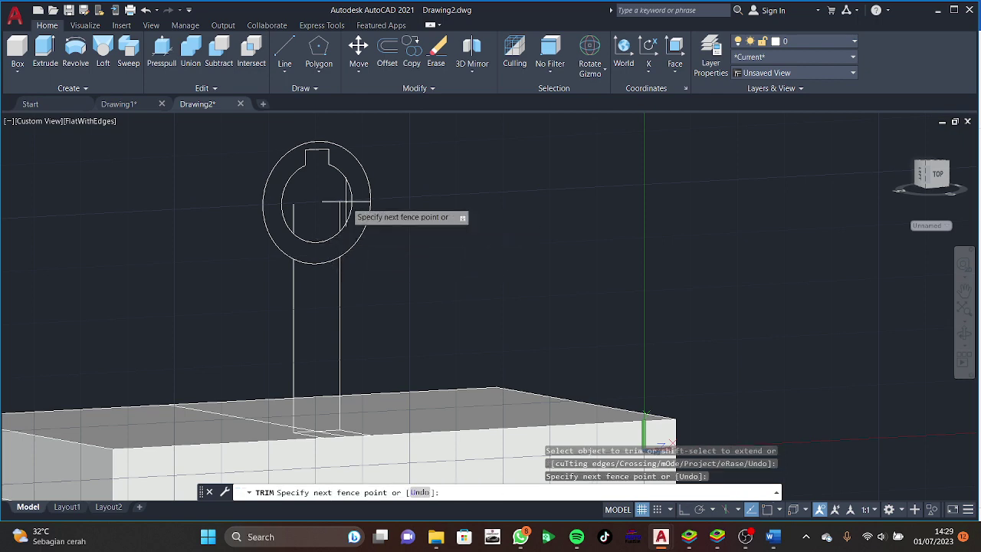
pyautogui.press('Return')
pyautogui.press('Escape')
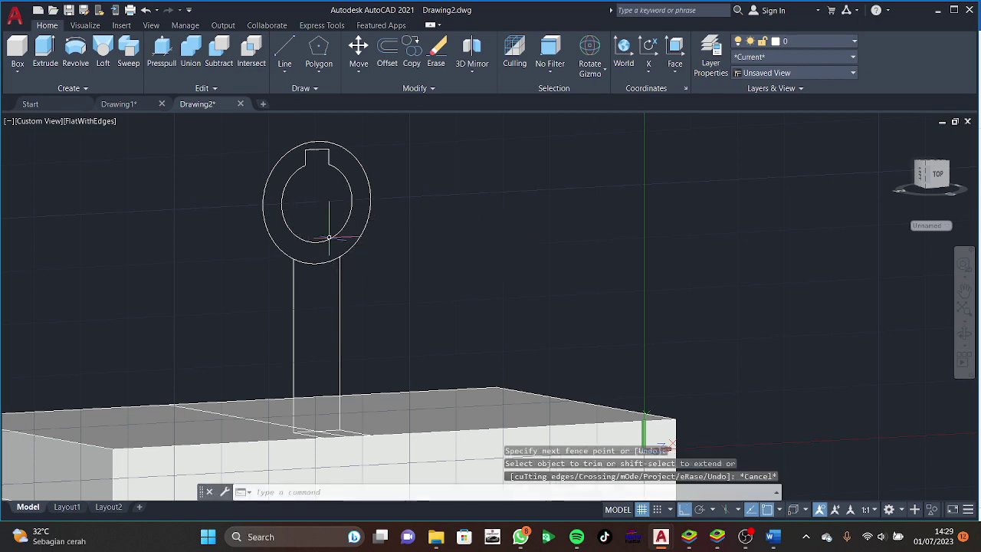
pyautogui.keyDown('shift'); pyautogui.moveTo(313, 285); pyautogui.dragTo(261, 406, button='middle'); pyautogui.keyUp('shift')
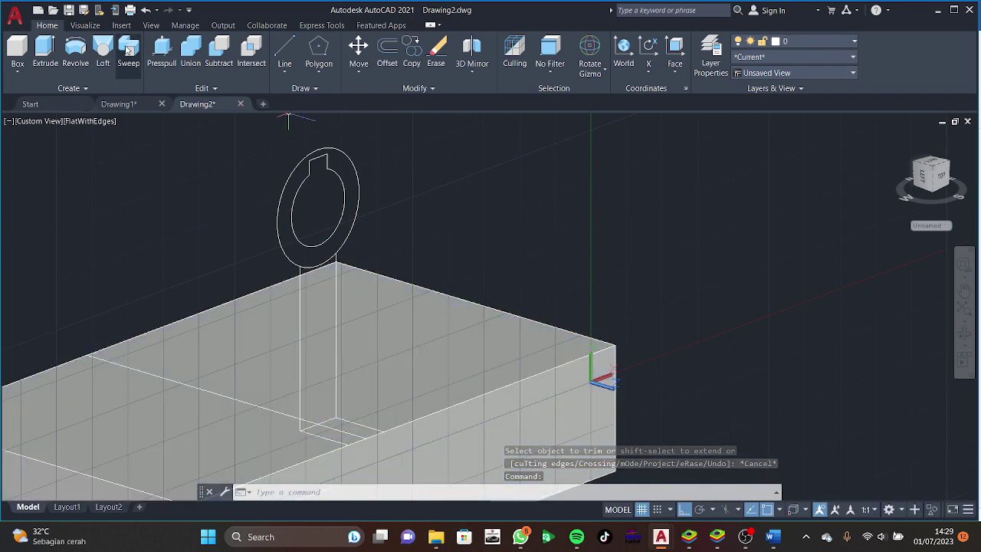
# Join the inner circle and the key-notch lines into one polyline.
pyautogui.click(161, 54)
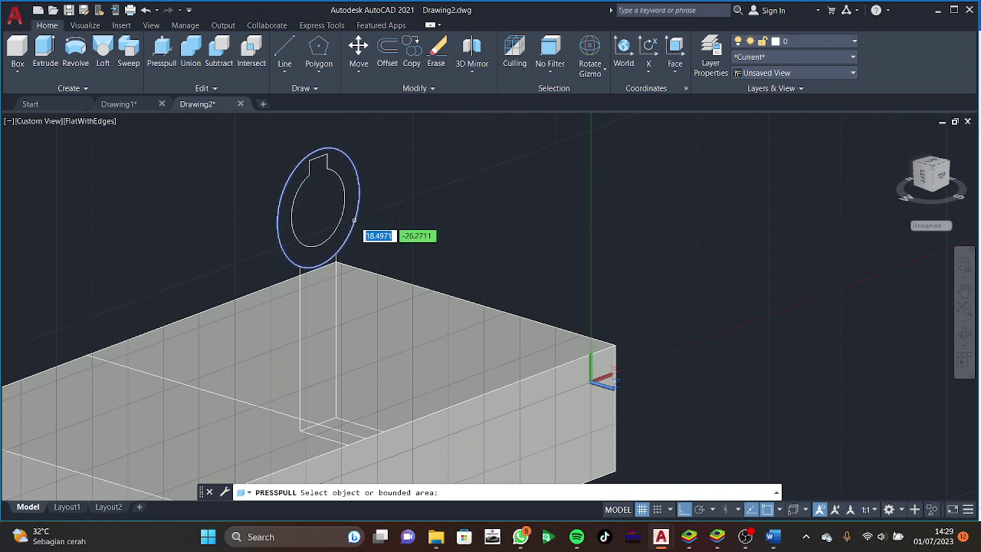
pyautogui.press('Escape')
pyautogui.write('join')
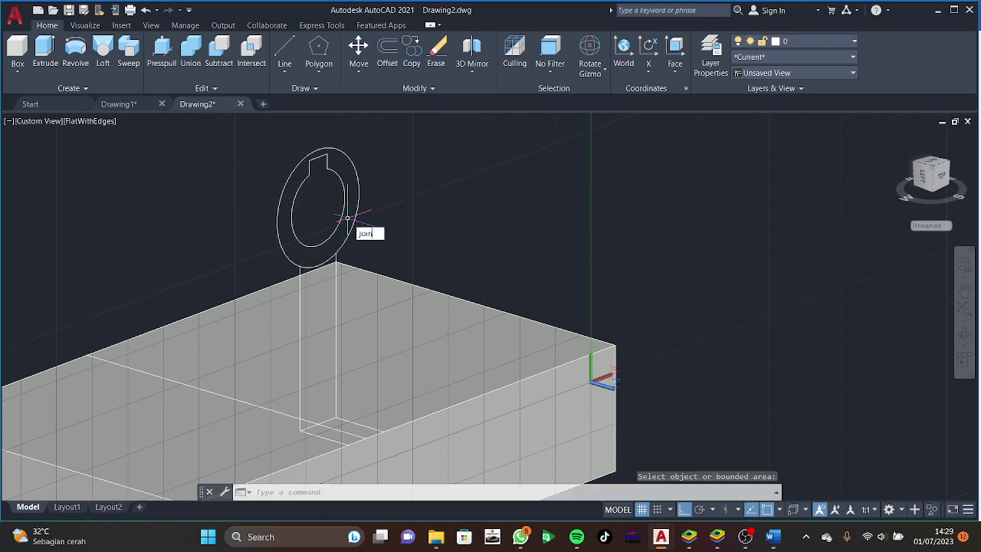
pyautogui.press('Return')
pyautogui.click(337, 171)
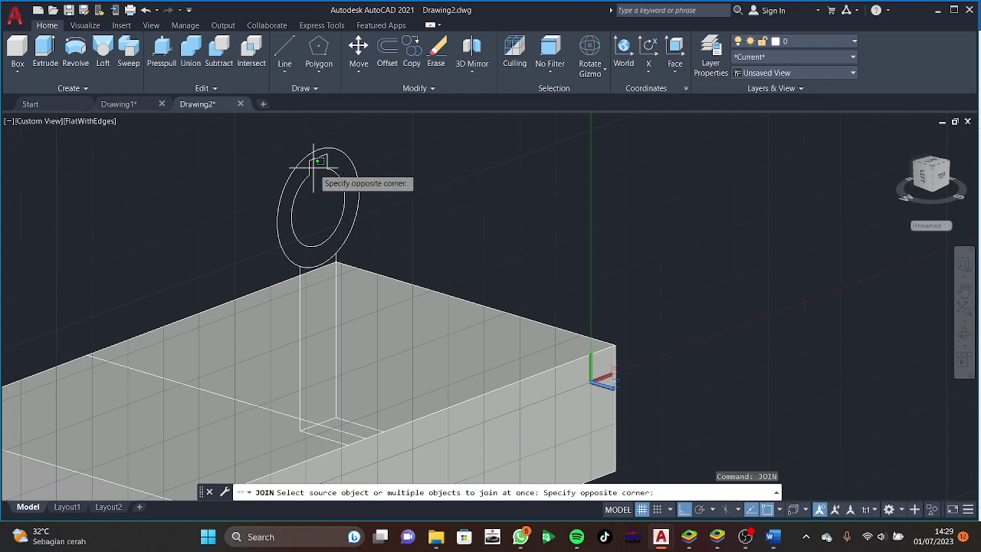
pyautogui.click(302, 163)
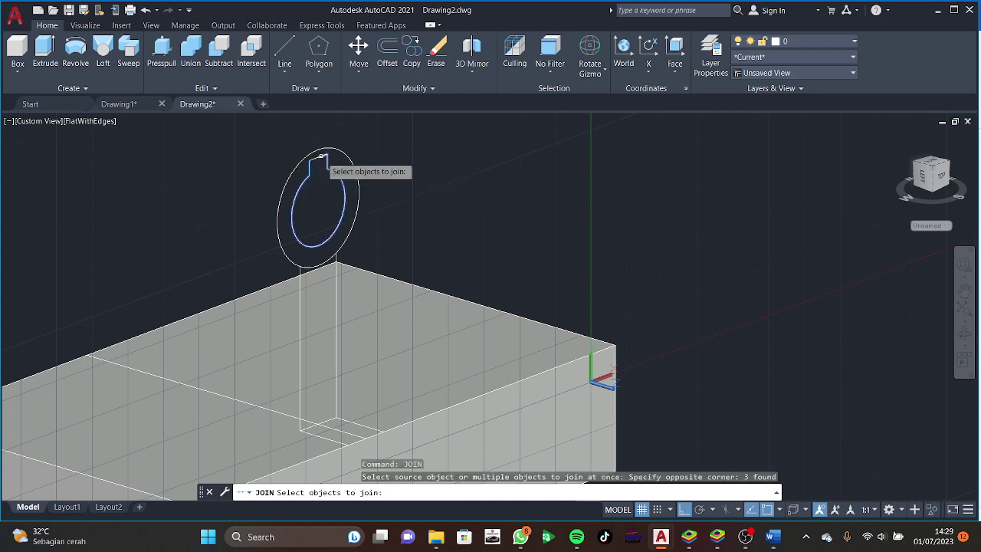
pyautogui.click(322, 159)
pyautogui.click(316, 159)
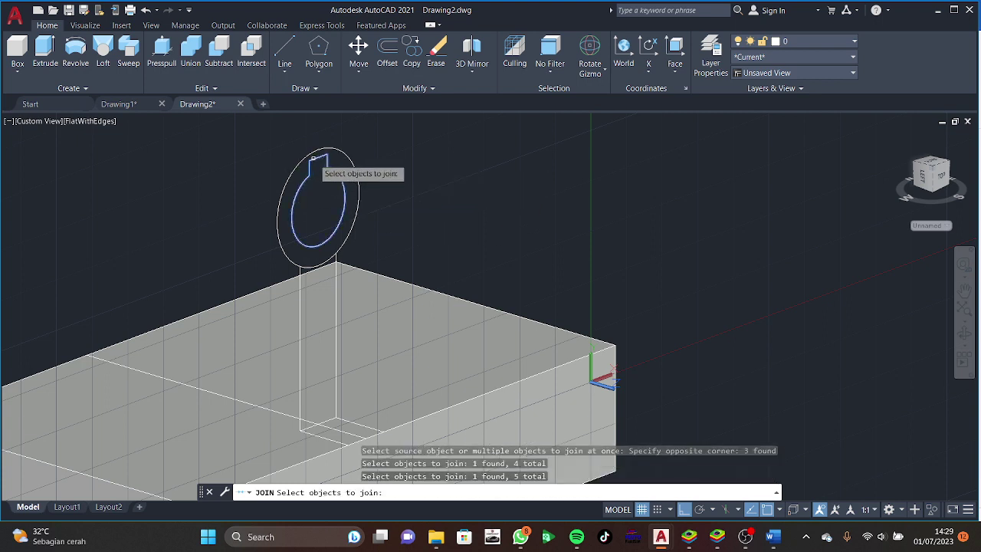
pyautogui.press('Return')
# Press-pull the ring 50 units into a tube and push the keyed inner area through.
pyautogui.click(161, 52)
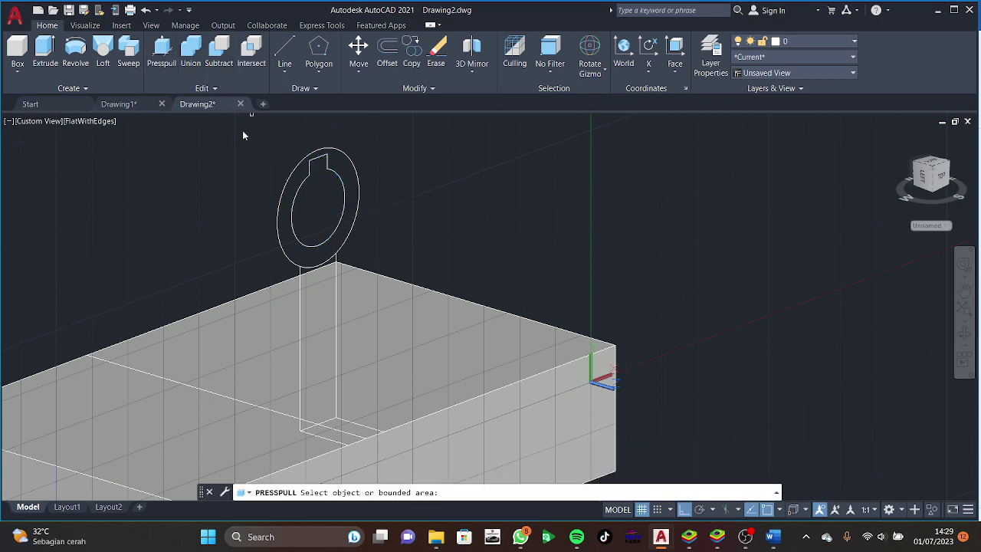
pyautogui.click(285, 218)
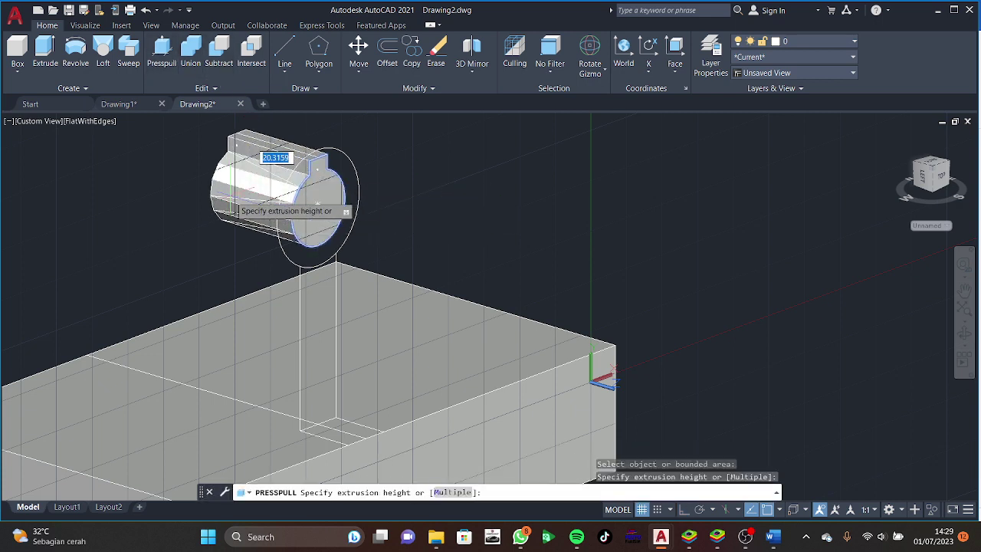
pyautogui.press('Escape')
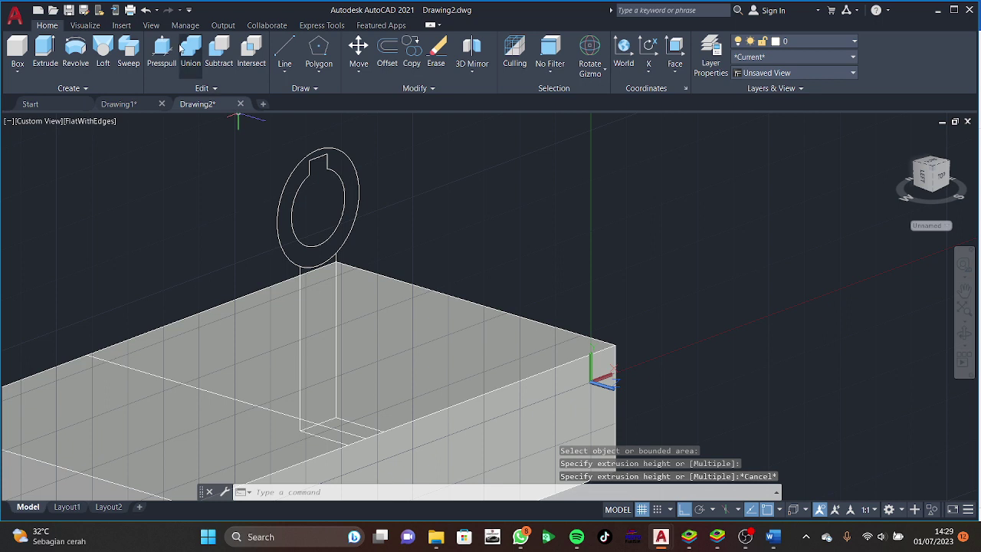
pyautogui.click(162, 50)
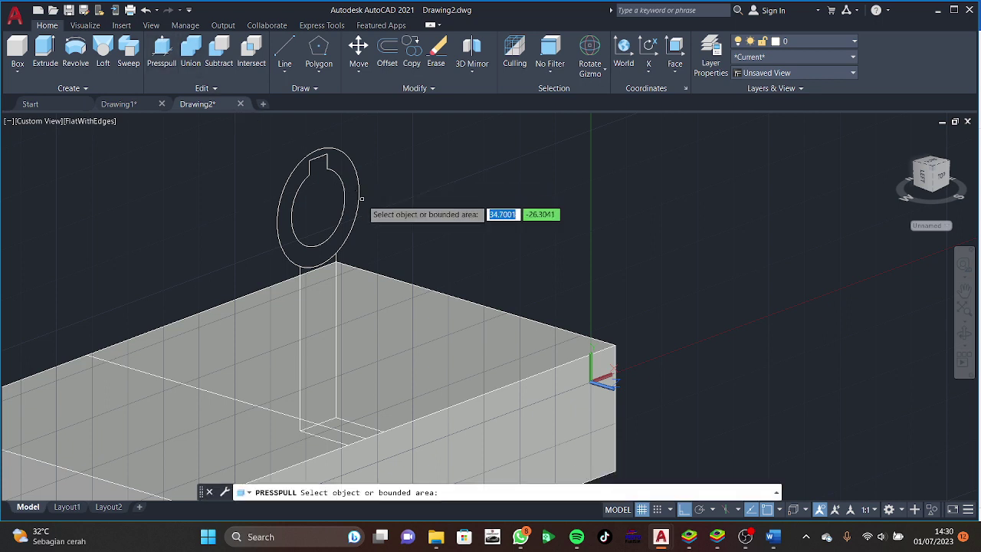
pyautogui.click(352, 203)
pyautogui.write('50')
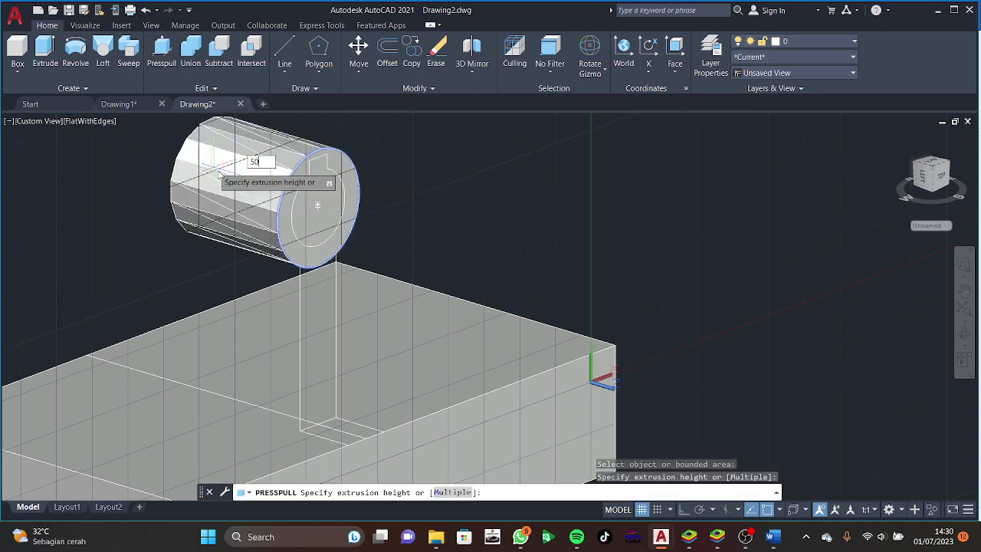
pyautogui.press('Return')
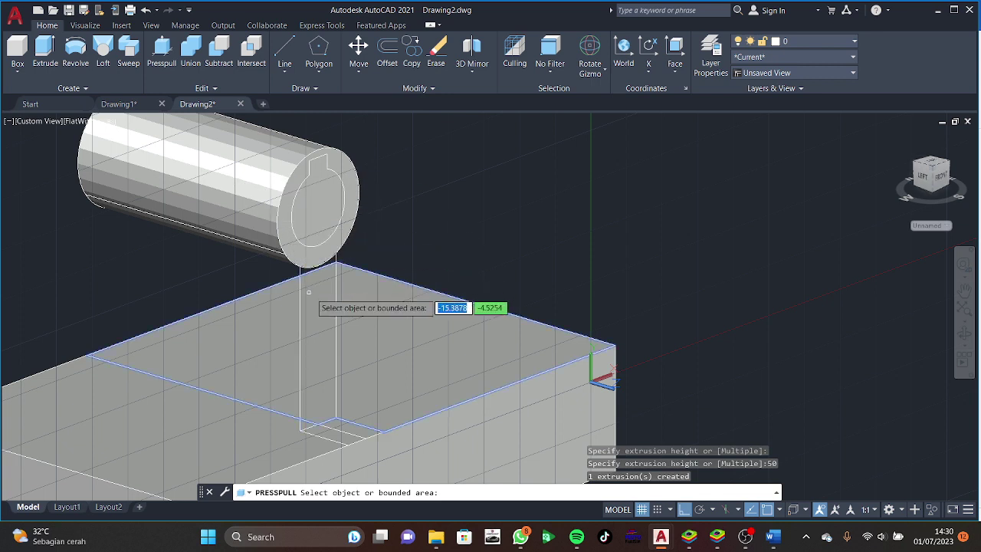
pyautogui.click(317, 206)
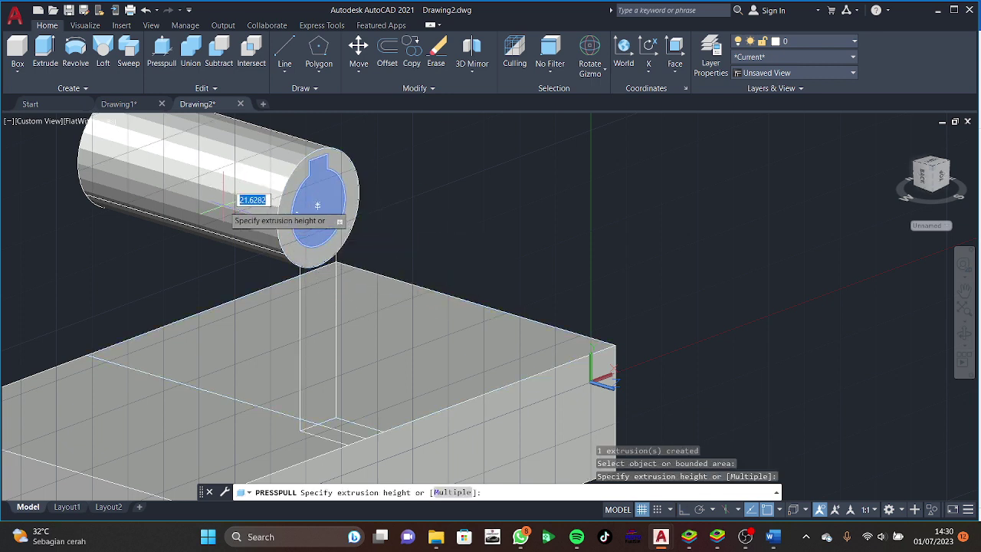
pyautogui.click(23, 175)
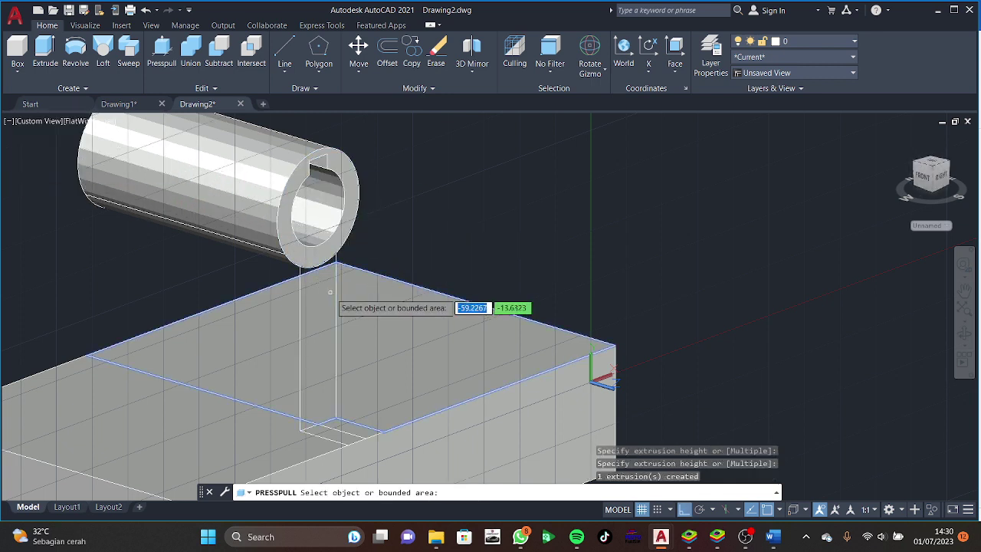
pyautogui.press('Return')
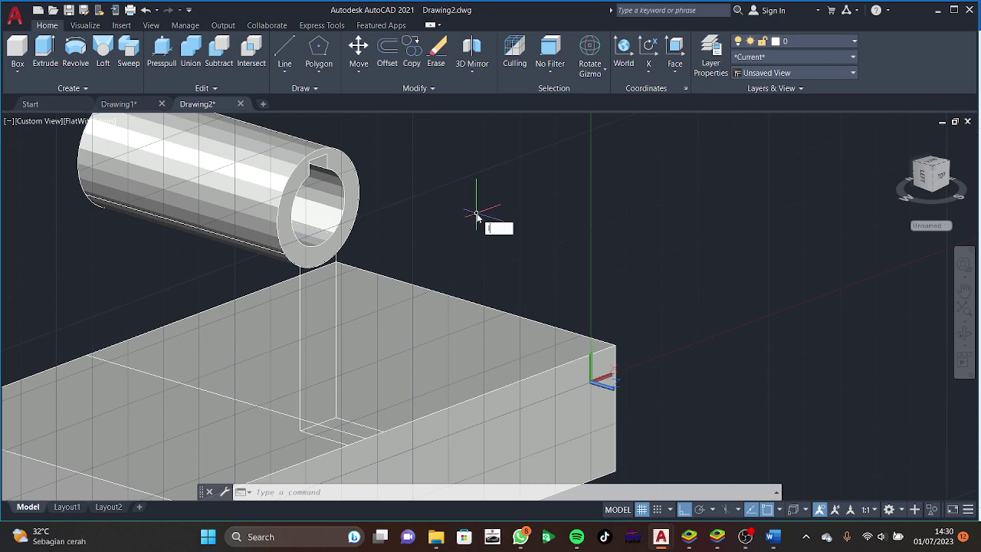
# Draw a 10-unit line from the tube's lower edge, then orbit to view the tube and block.
pyautogui.press('Return')
pyautogui.click(300, 266)
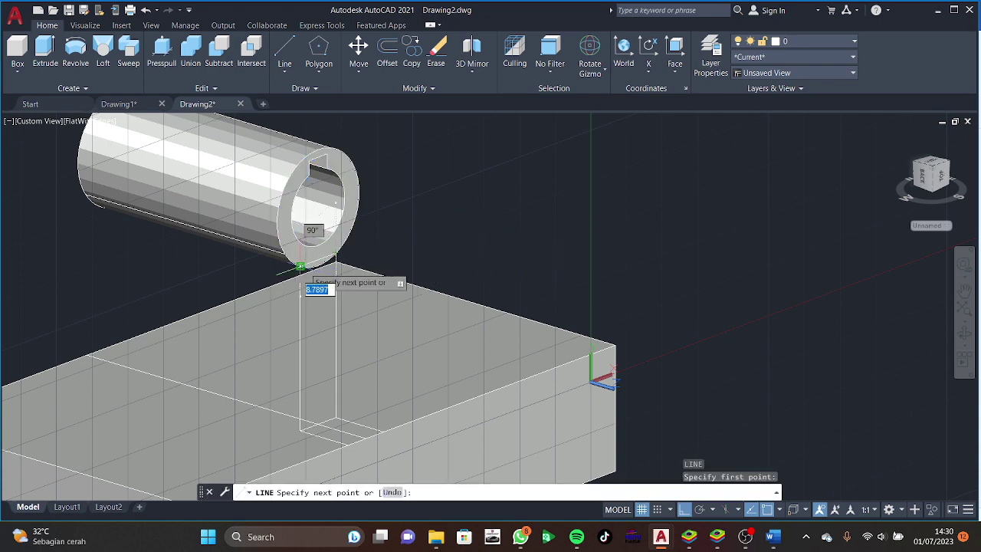
pyautogui.write('10')
pyautogui.press('Return')
pyautogui.press('Escape')
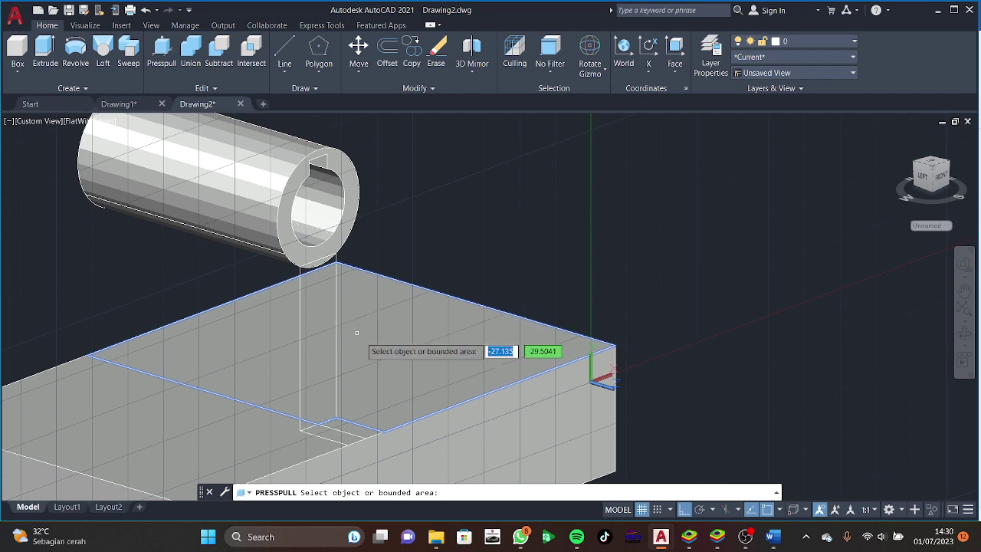
pyautogui.keyDown('shift'); pyautogui.moveTo(334, 306); pyautogui.dragTo(333, 266, button='middle'); pyautogui.keyUp('shift')
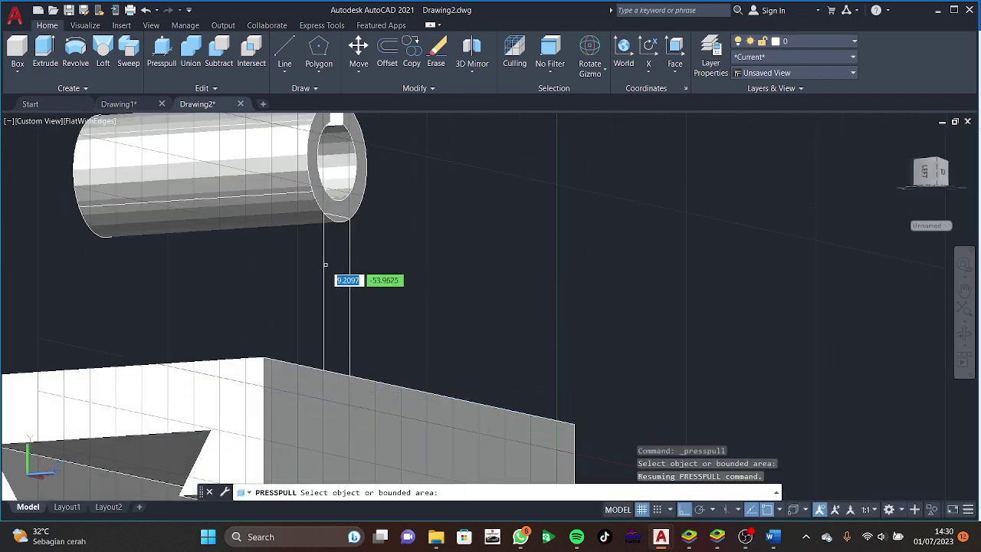
# Join the edge under the tube, both vertical lines and the bottom edge on the block into one 3D polyline.
pyautogui.click(263, 228)
pyautogui.write('join')
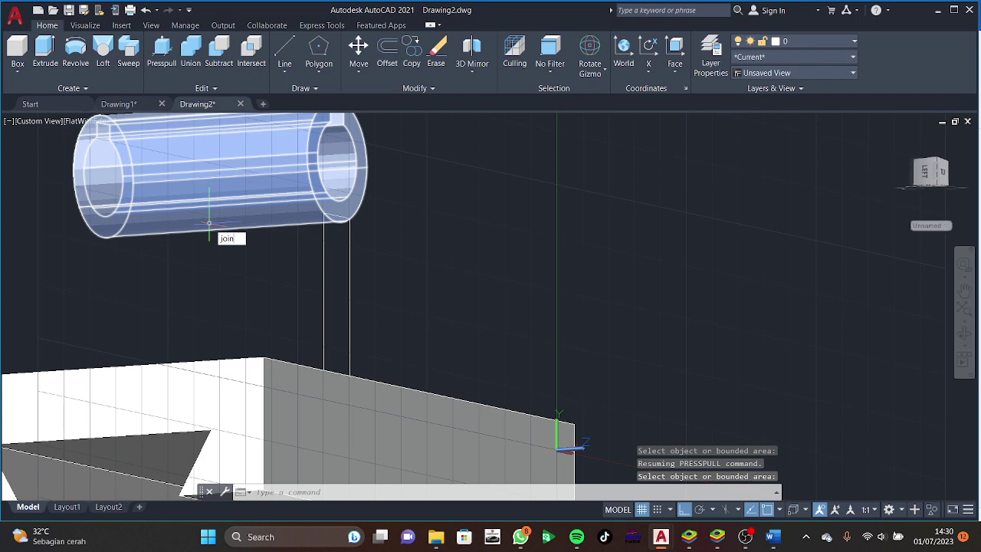
pyautogui.press('Return')
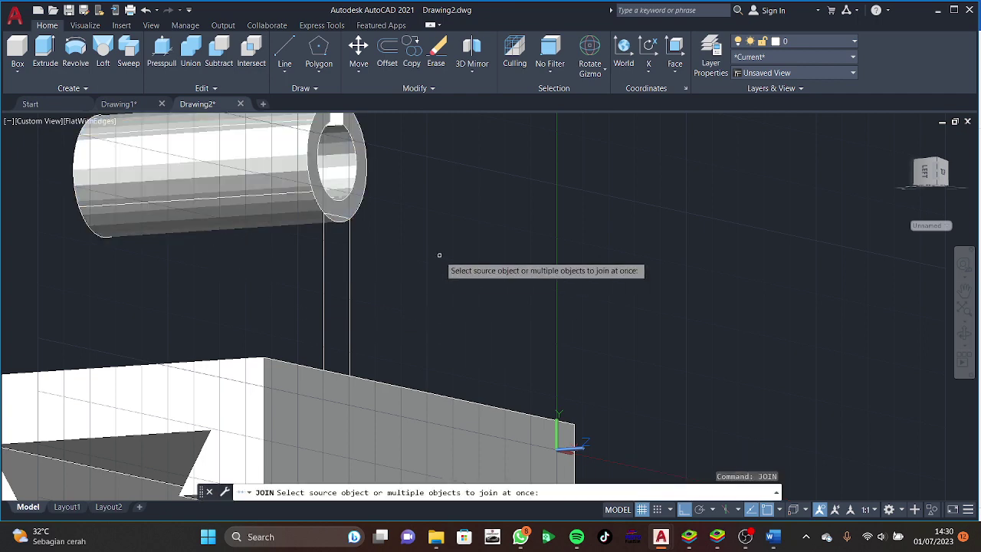
pyautogui.keyDown('shift'); pyautogui.moveTo(437, 256); pyautogui.dragTo(375, 242, button='middle'); pyautogui.keyUp('shift')
pyautogui.click(348, 221)
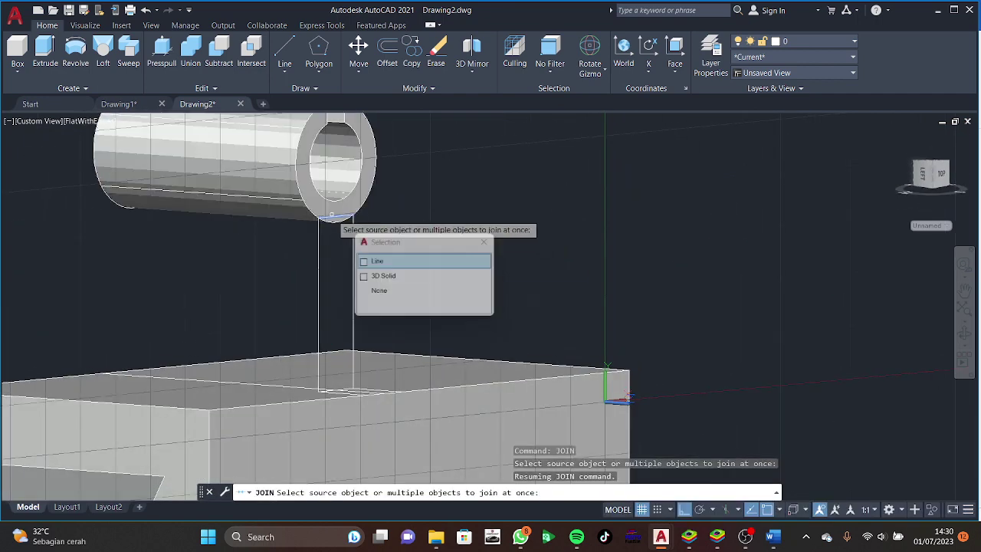
pyautogui.click(370, 262)
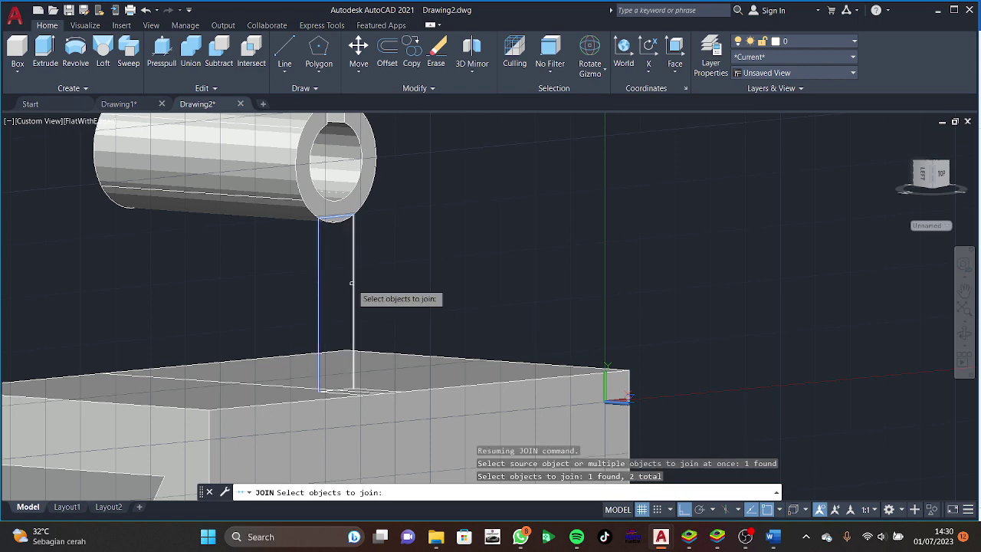
pyautogui.click(352, 276)
pyautogui.click(337, 387)
pyautogui.keyDown('shift'); pyautogui.moveTo(336, 387); pyautogui.dragTo(333, 388, button='middle'); pyautogui.keyUp('shift')
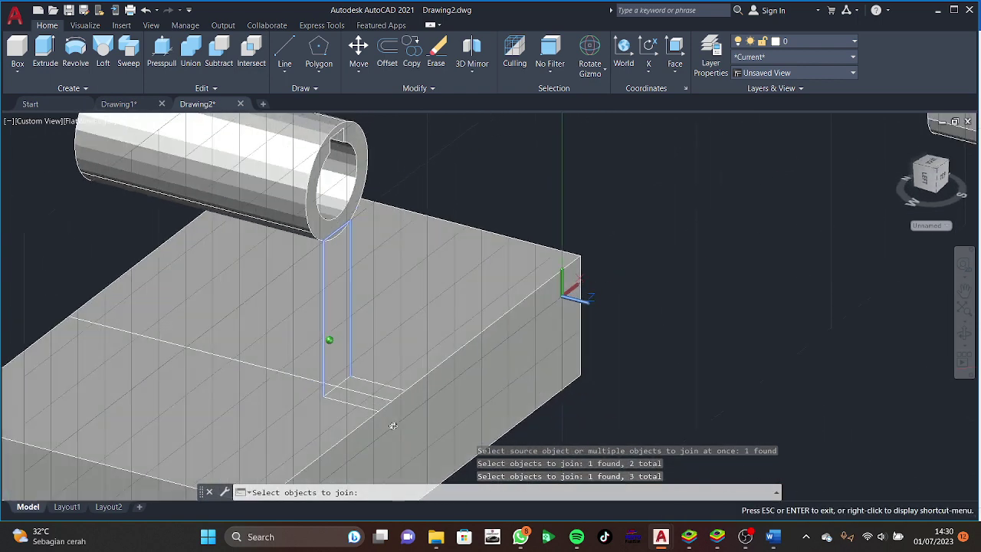
pyautogui.click(333, 389)
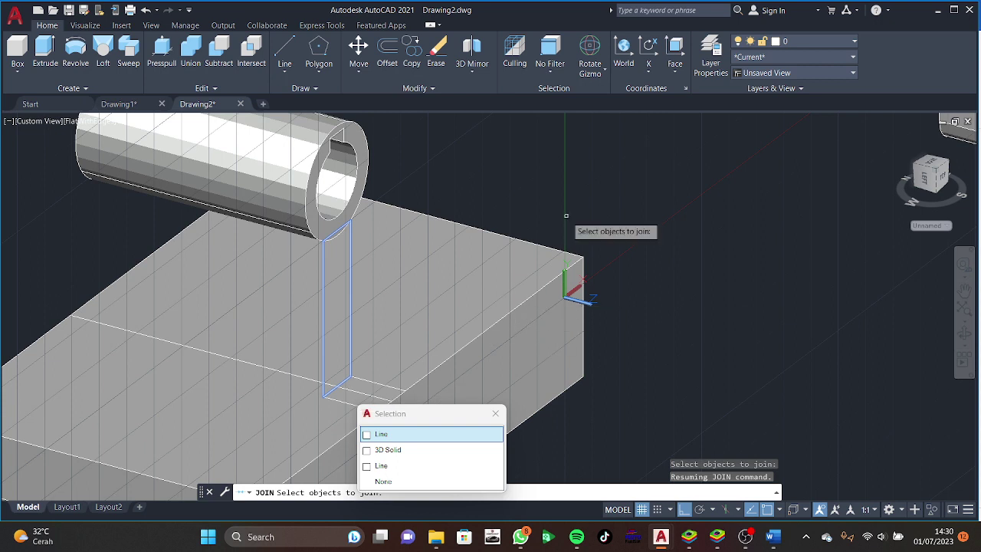
pyautogui.press('Return')
pyautogui.press('Return')
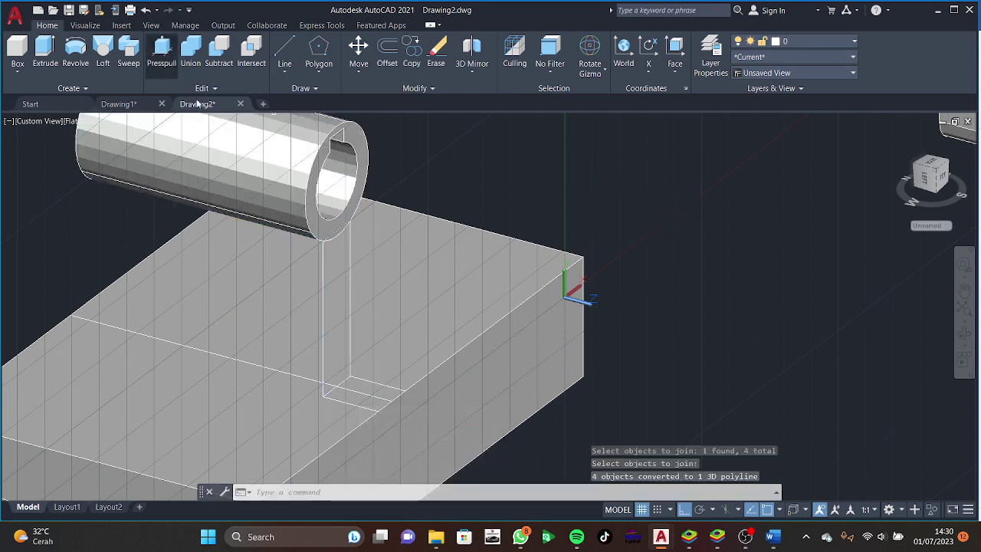
pyautogui.click(162, 52)
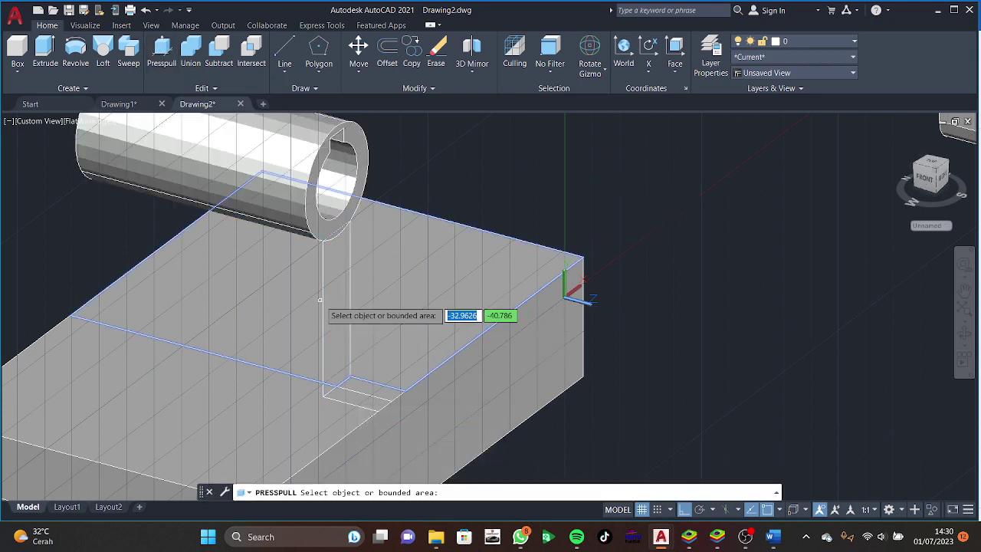
# Press-pull the narrow rectangle under the tube 46 units into a solid web plate.
pyautogui.click(349, 239)
pyautogui.write('46')
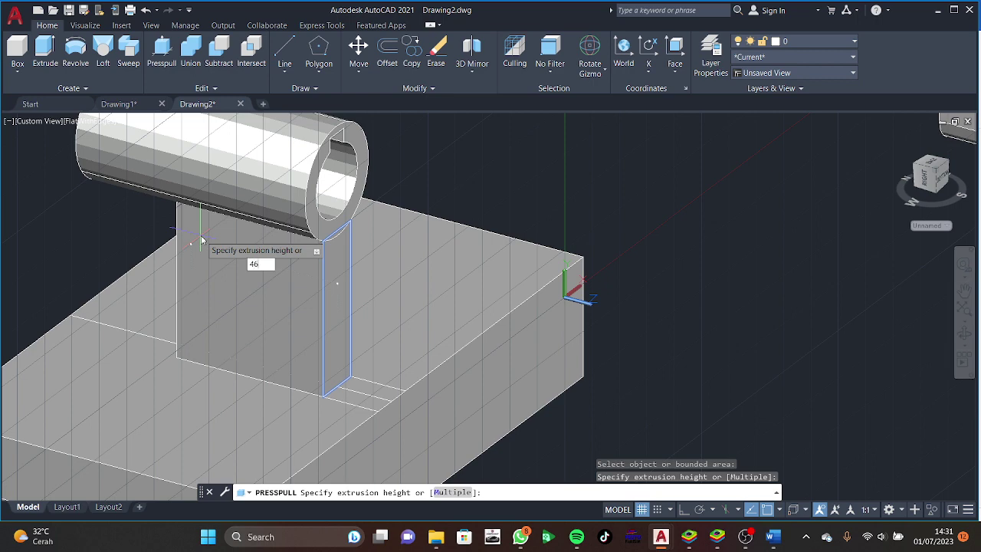
pyautogui.press('Return')
pyautogui.press('Return')
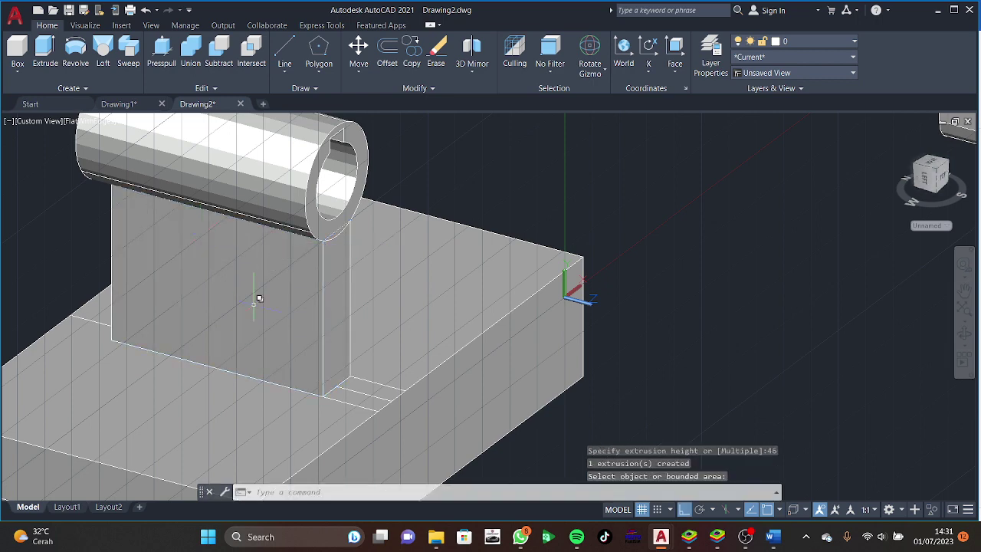
# Orbit the model and start, then cancel, a 12-unit line on the block.
pyautogui.moveTo(310, 318)
pyautogui.keyDown('shift'); pyautogui.mouseDown(button='middle')
pyautogui.moveTo(180, 350)
pyautogui.moveTo(184, 371)
pyautogui.moveTo(168, 373)
pyautogui.moveTo(196, 368)
pyautogui.mouseUp(button='middle'); pyautogui.keyUp('shift')
pyautogui.write('l')
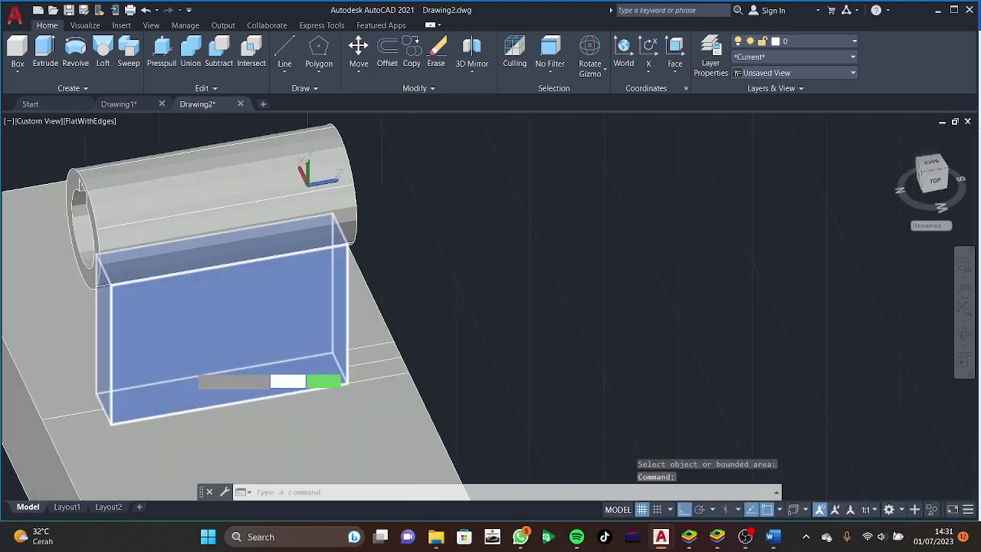
pyautogui.press('Return')
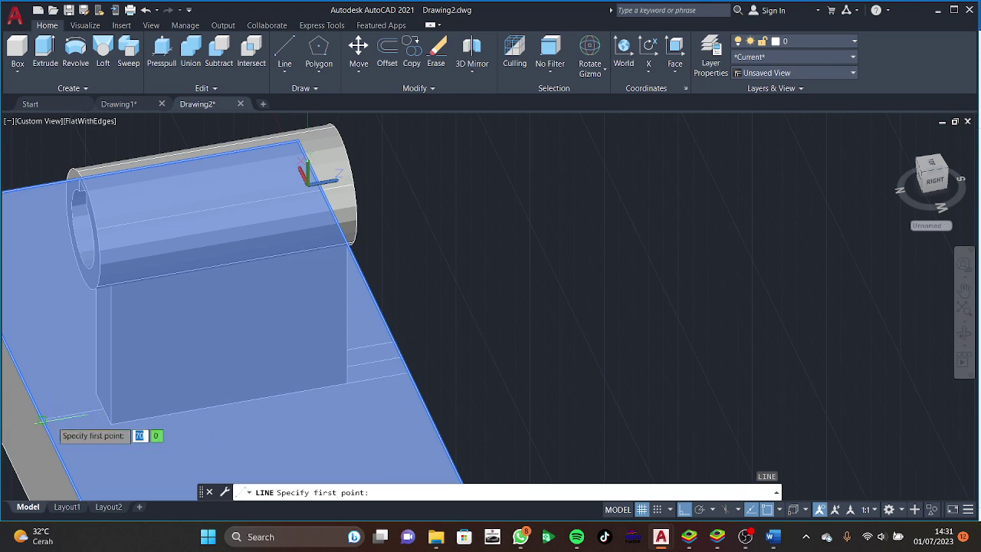
pyautogui.click(42, 420)
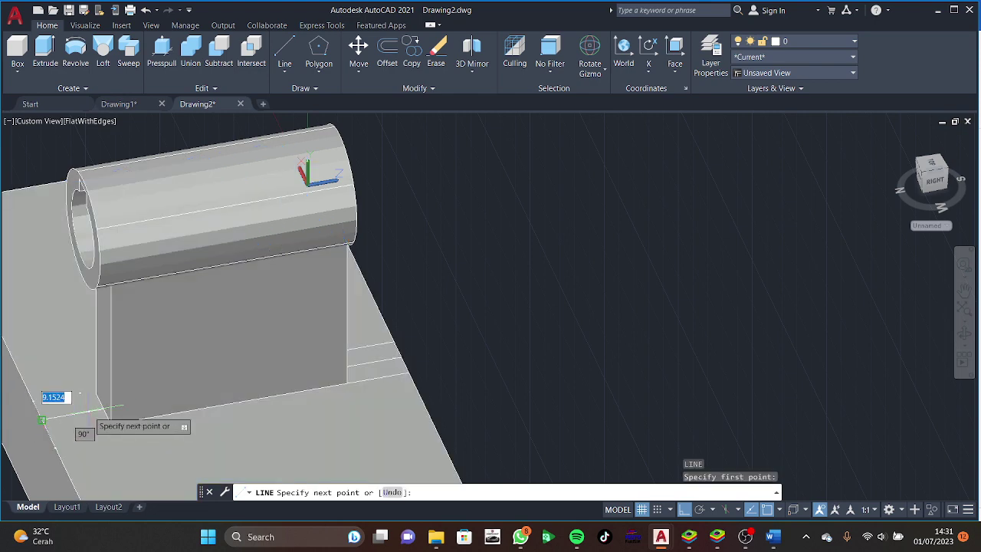
pyautogui.write('12')
pyautogui.press('Escape')
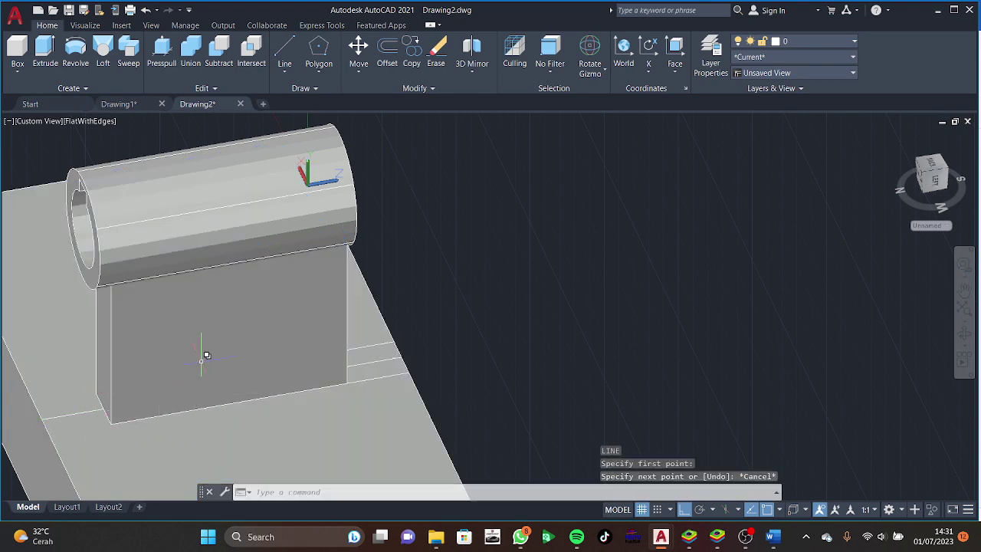
pyautogui.keyDown('shift'); pyautogui.moveTo(307, 358); pyautogui.dragTo(277, 336, button='middle'); pyautogui.keyUp('shift')
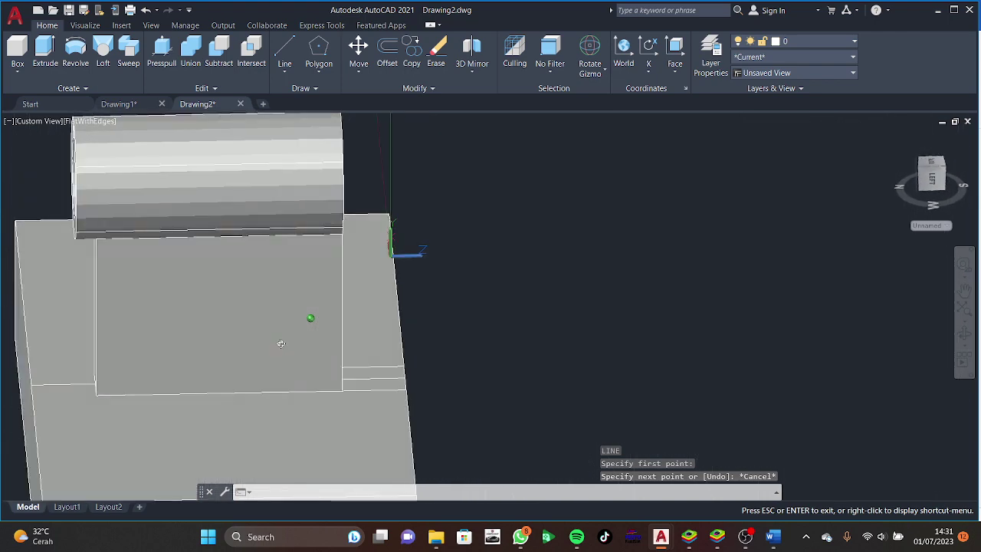
pyautogui.keyDown('shift'); pyautogui.moveTo(277, 335); pyautogui.dragTo(234, 272, button='middle'); pyautogui.keyUp('shift')
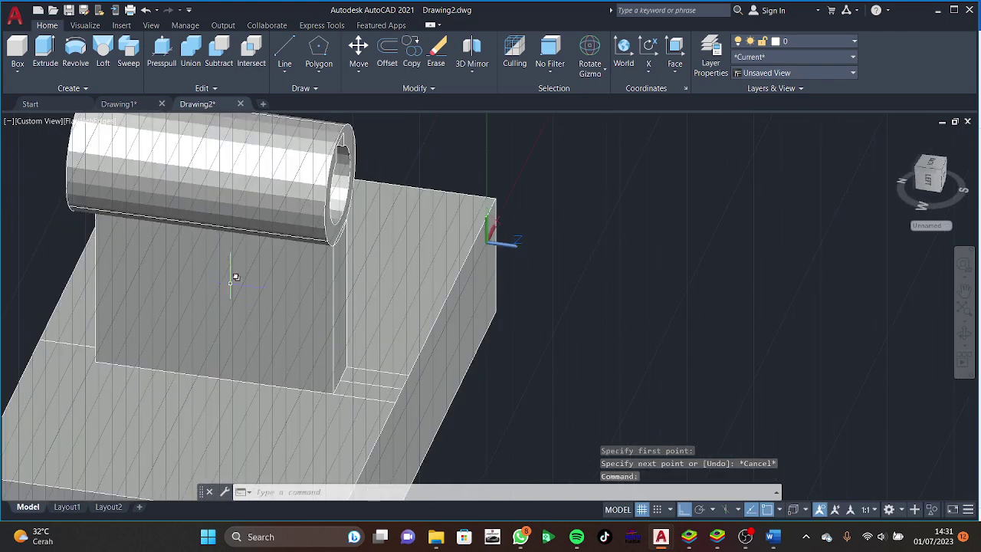
# Try moving the tube, then start and cancel a 2-unit line at its bottom edge.
pyautogui.click(259, 191)
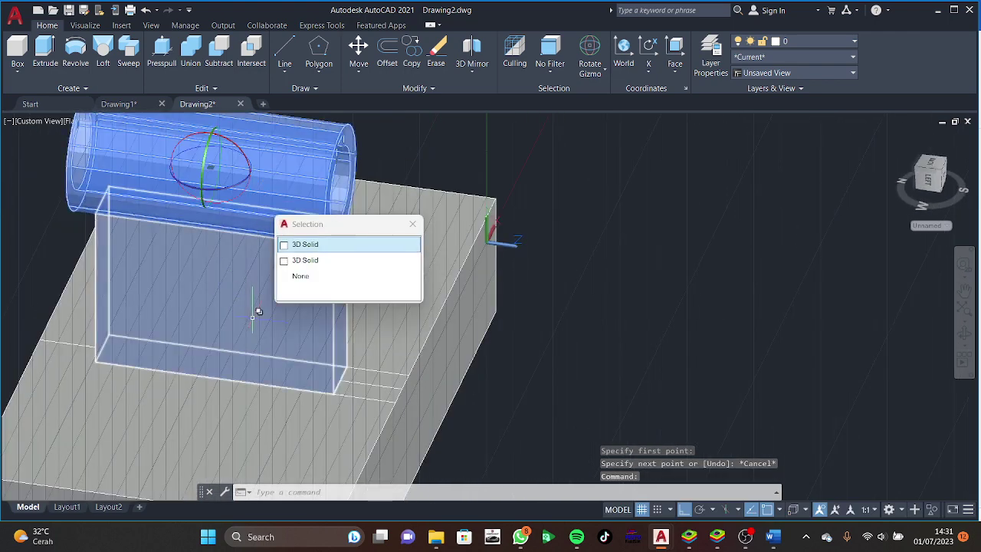
pyautogui.click(358, 52)
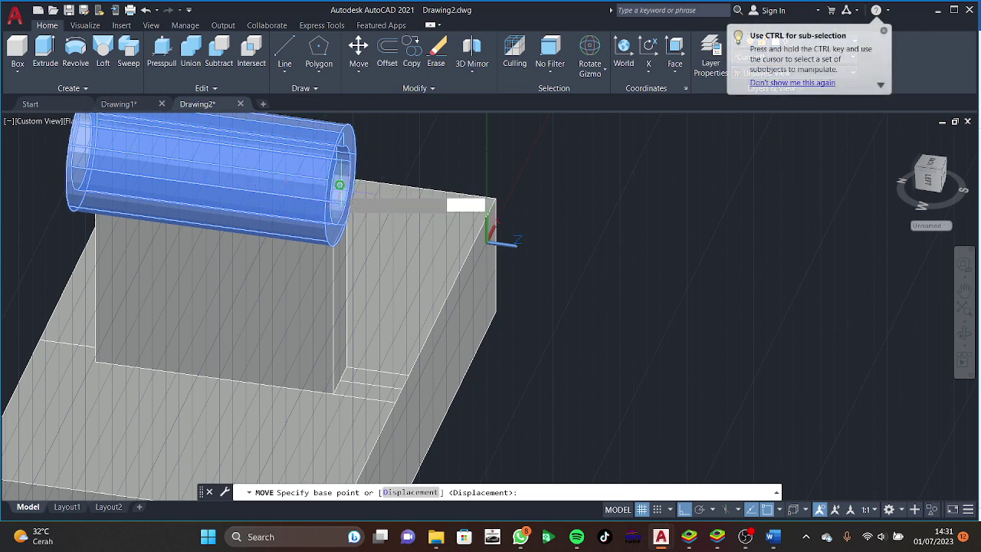
pyautogui.click(339, 185)
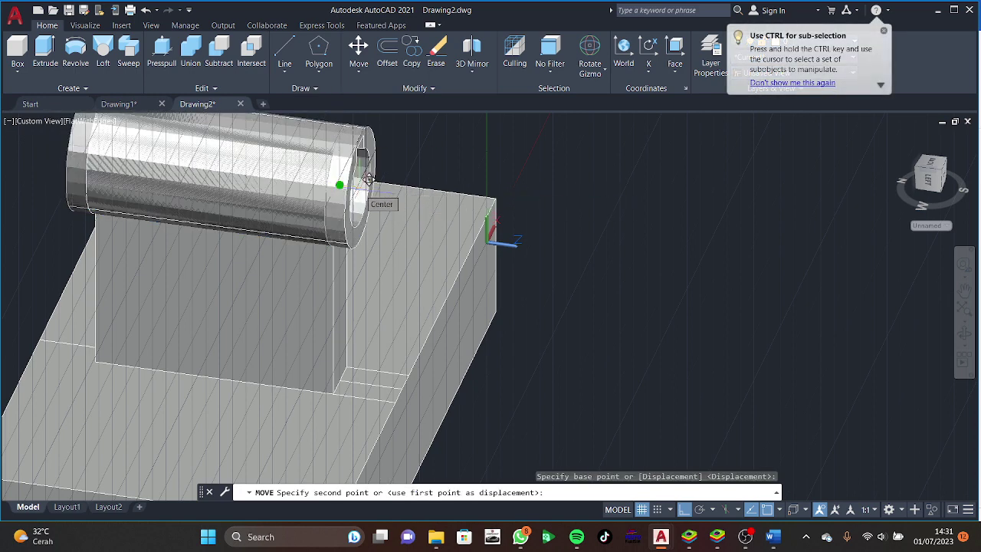
pyautogui.press('Escape')
pyautogui.write('l')
pyautogui.press('Return')
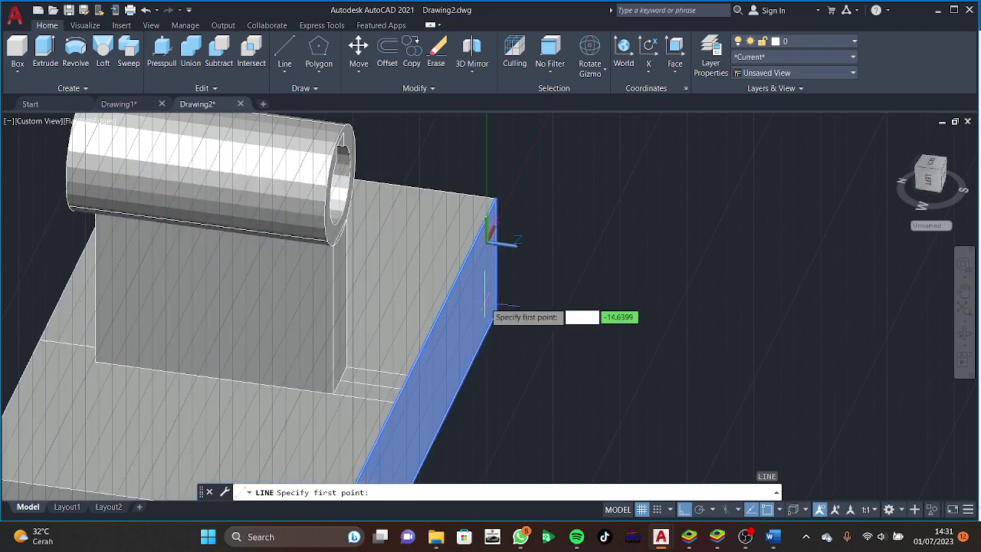
pyautogui.keyDown('shift'); pyautogui.moveTo(483, 314); pyautogui.dragTo(318, 273, button='middle'); pyautogui.keyUp('shift')
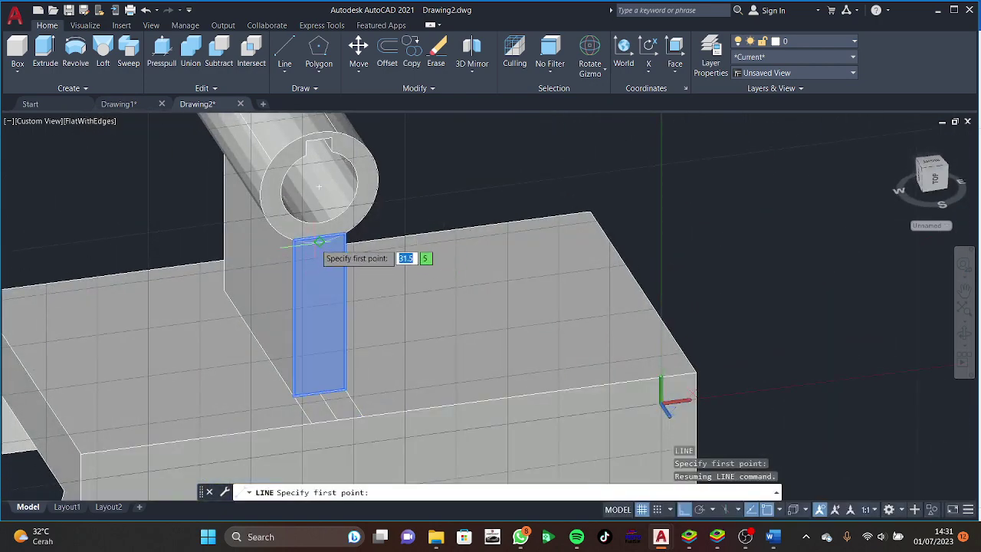
pyautogui.click(318, 243)
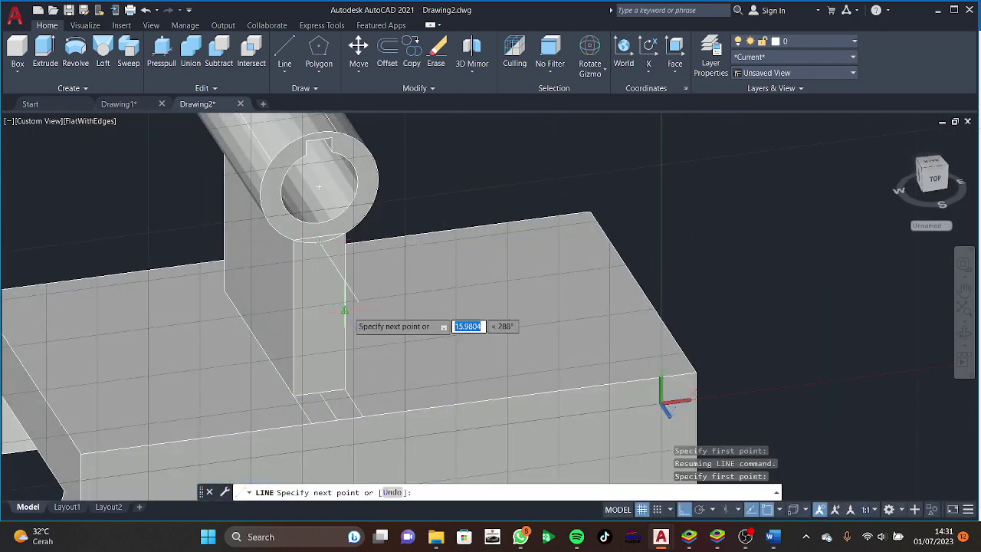
pyautogui.press('Return')
pyautogui.press('Escape')
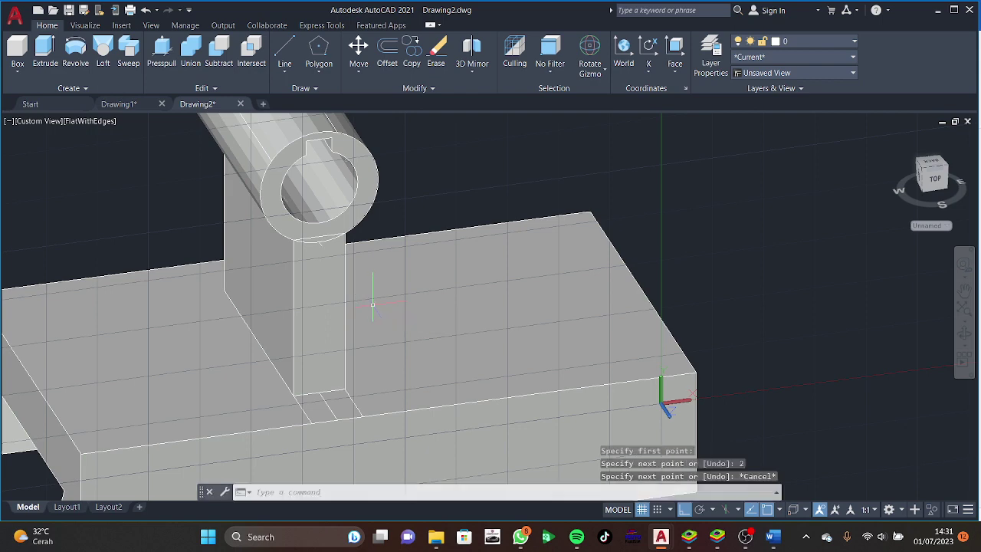
# Move the tube so it sits on the web plate.
pyautogui.click(357, 178)
pyautogui.click(358, 50)
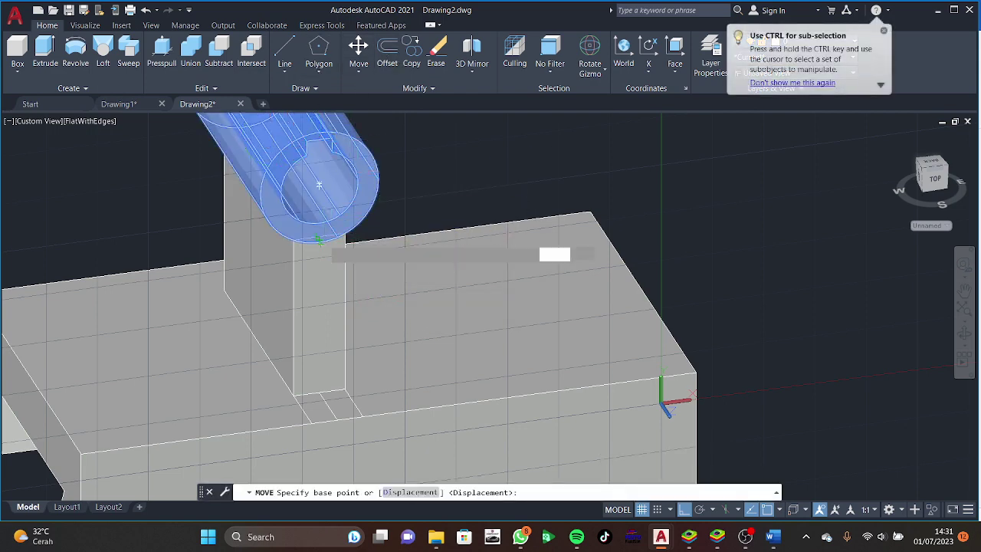
pyautogui.click(327, 239)
pyautogui.click(334, 239)
# Orbit the model and switch to the standard Front view.
pyautogui.keyDown('shift'); pyautogui.moveTo(333, 239); pyautogui.dragTo(384, 289, button='middle'); pyautogui.keyUp('shift')
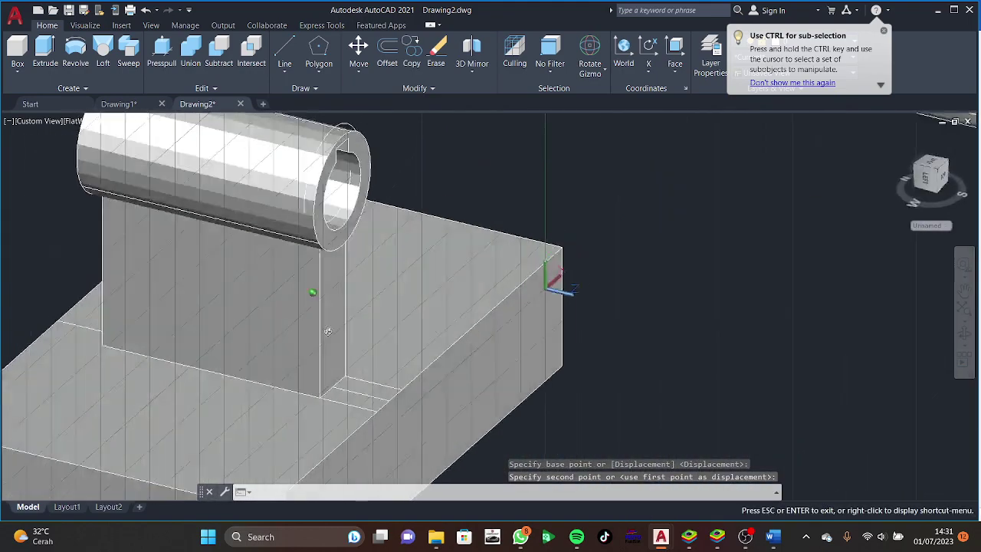
pyautogui.click(309, 306)
pyautogui.click(335, 157)
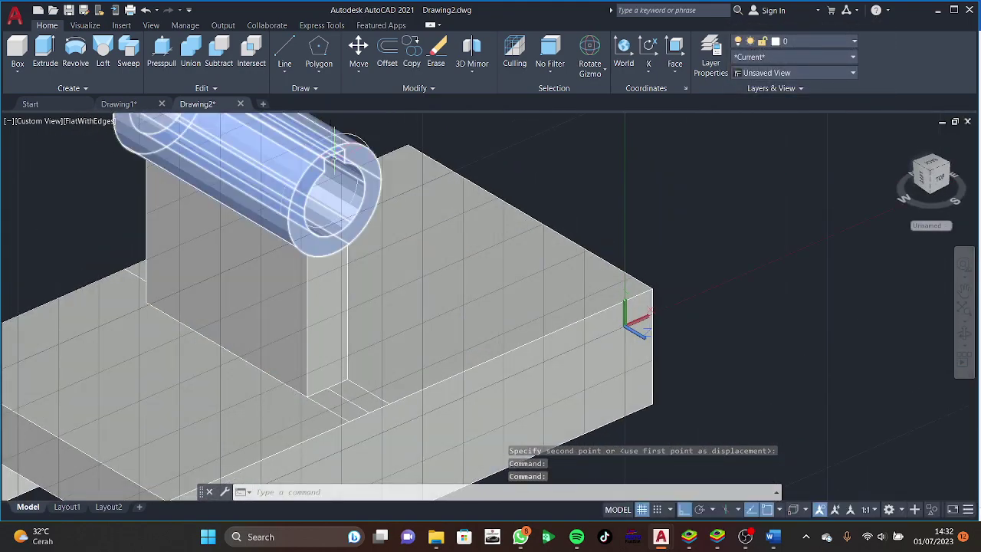
pyautogui.press('Escape')
pyautogui.moveTo(335, 146)
pyautogui.keyDown('shift'); pyautogui.mouseDown(button='middle')
pyautogui.moveTo(421, 314)
pyautogui.moveTo(337, 386)
pyautogui.moveTo(325, 373)
pyautogui.mouseUp(button='middle'); pyautogui.keyUp('shift')
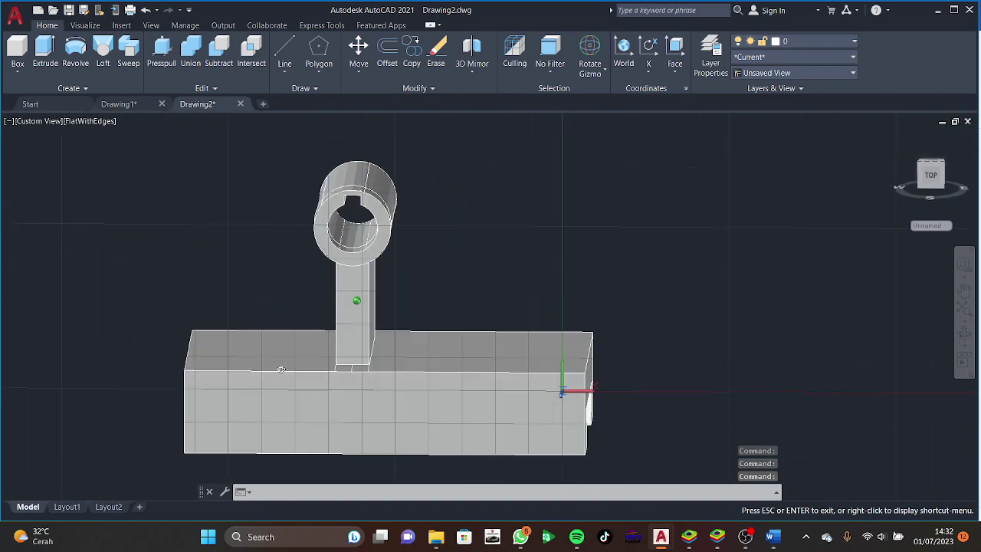
pyautogui.moveTo(326, 373)
pyautogui.keyDown('shift'); pyautogui.mouseDown(button='middle')
pyautogui.moveTo(208, 378)
pyautogui.moveTo(337, 367)
pyautogui.mouseUp(button='middle'); pyautogui.keyUp('shift')
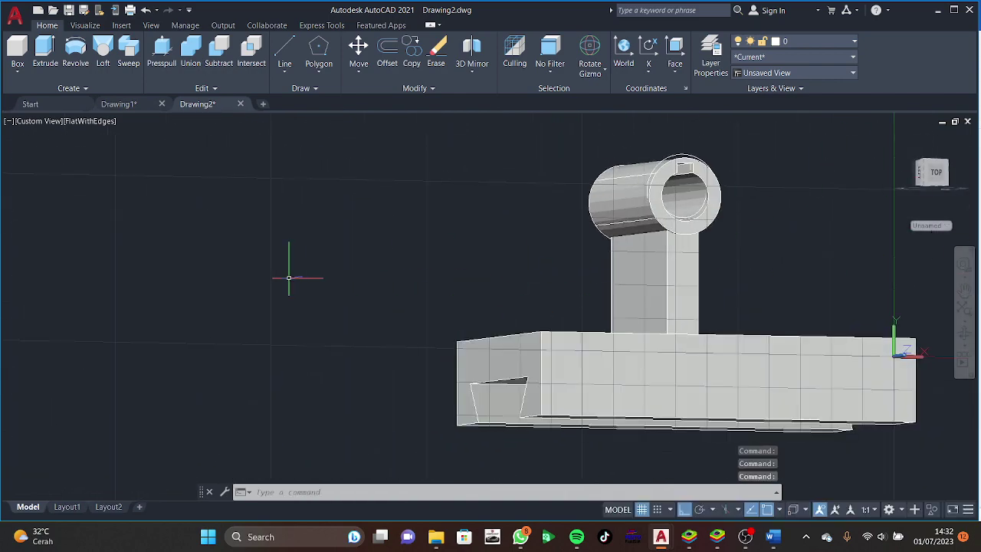
pyautogui.click(938, 178)
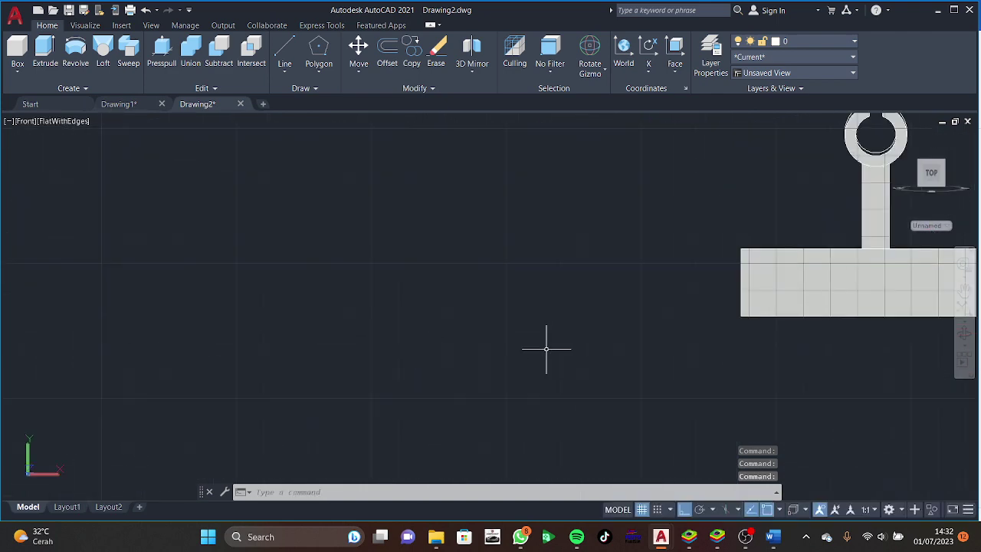
# Draw a circle of diameter 23 to the upper left of the block in the front view.
pyautogui.moveTo(547, 349)
pyautogui.mouseDown(button='middle')
pyautogui.moveTo(422, 435)
pyautogui.moveTo(433, 443)
pyautogui.mouseUp(button='middle')
pyautogui.write('c')
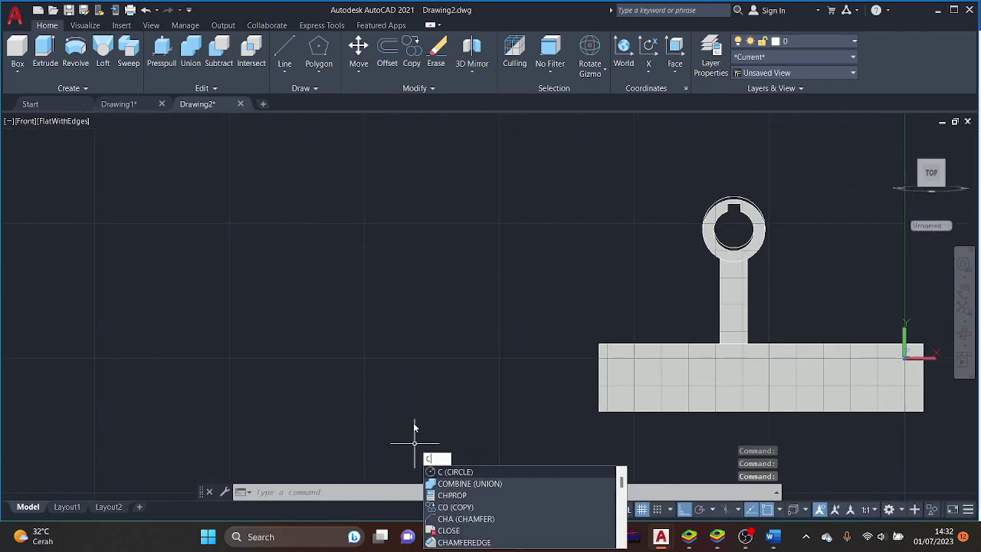
pyautogui.press('Return')
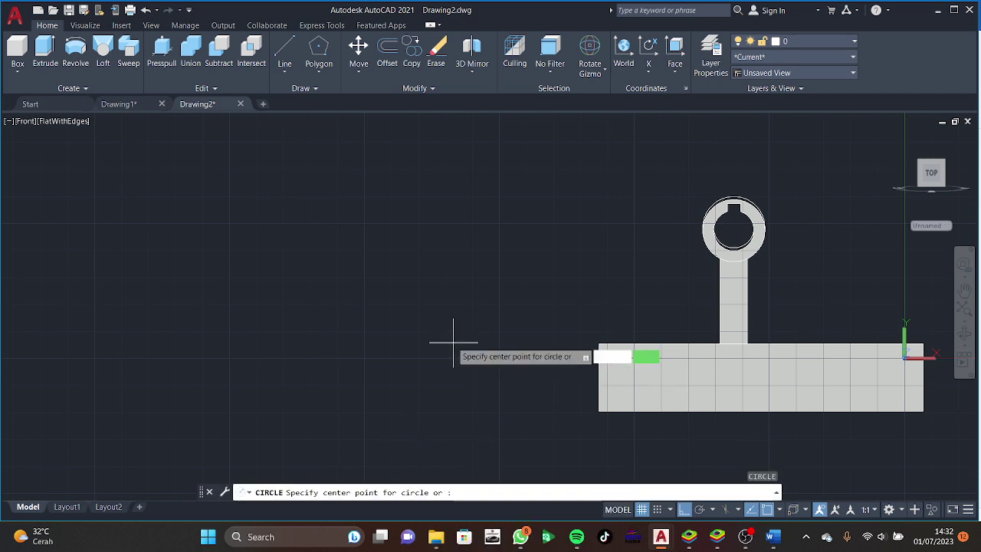
pyautogui.click(358, 269)
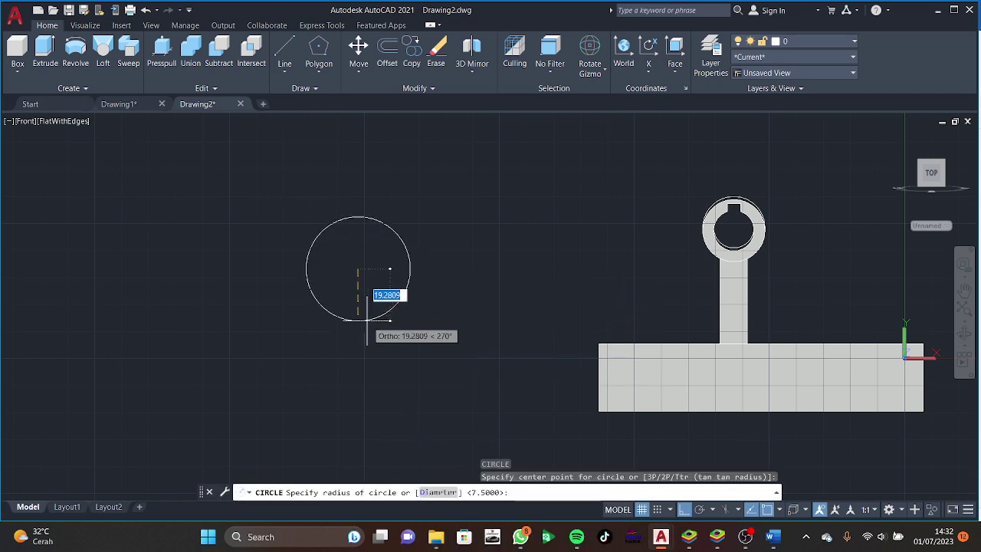
pyautogui.write('d')
pyautogui.rightClick(368, 325)
pyautogui.click(423, 331)
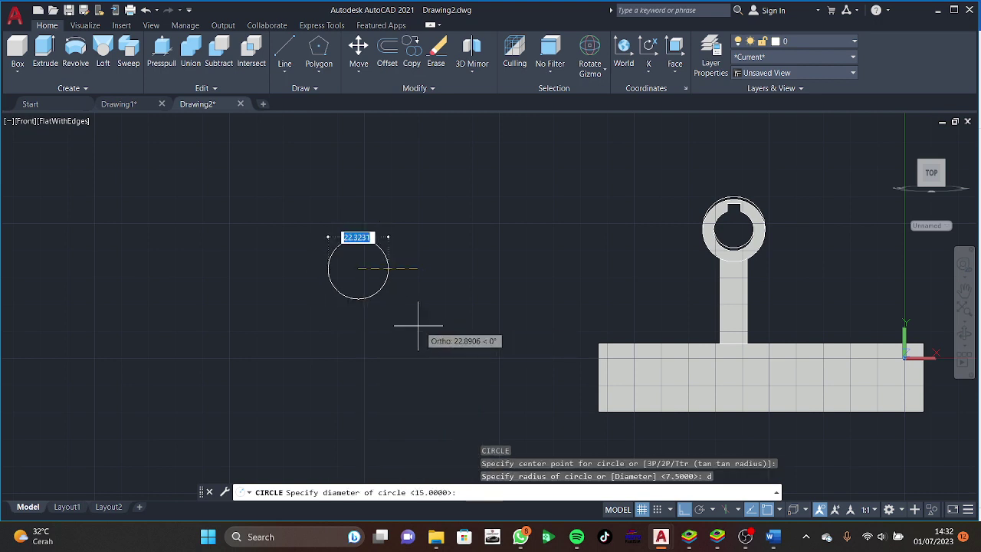
pyautogui.write('23')
pyautogui.press('Return')
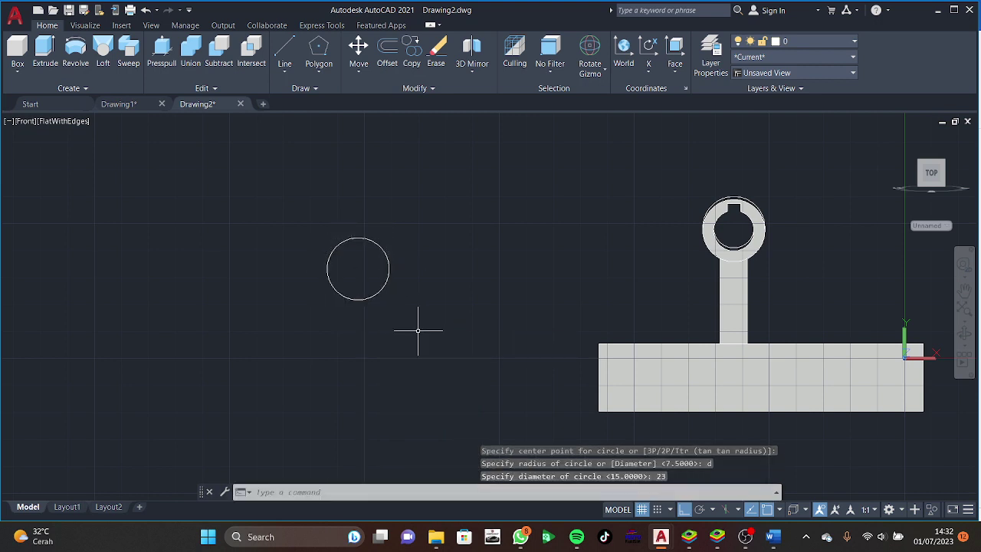
pyautogui.write('l')
pyautogui.press('Return')
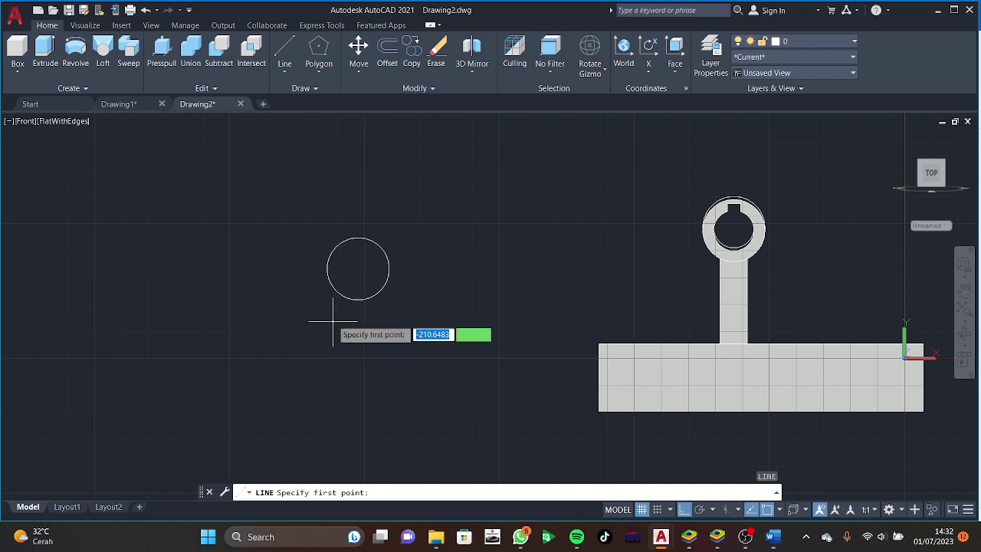
# Draw a 43-long vertical line down from the circle's centre.
pyautogui.click(358, 269)
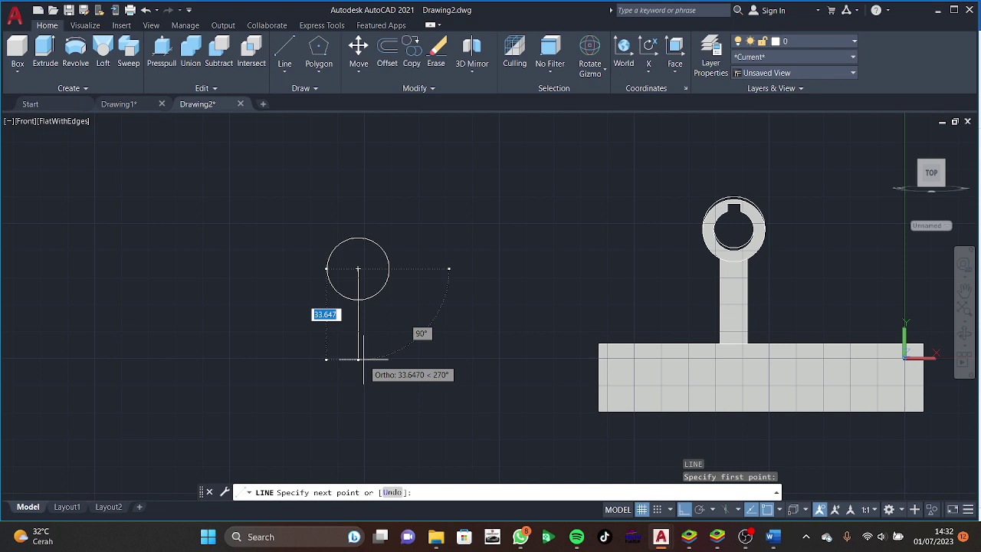
pyautogui.press('Return')
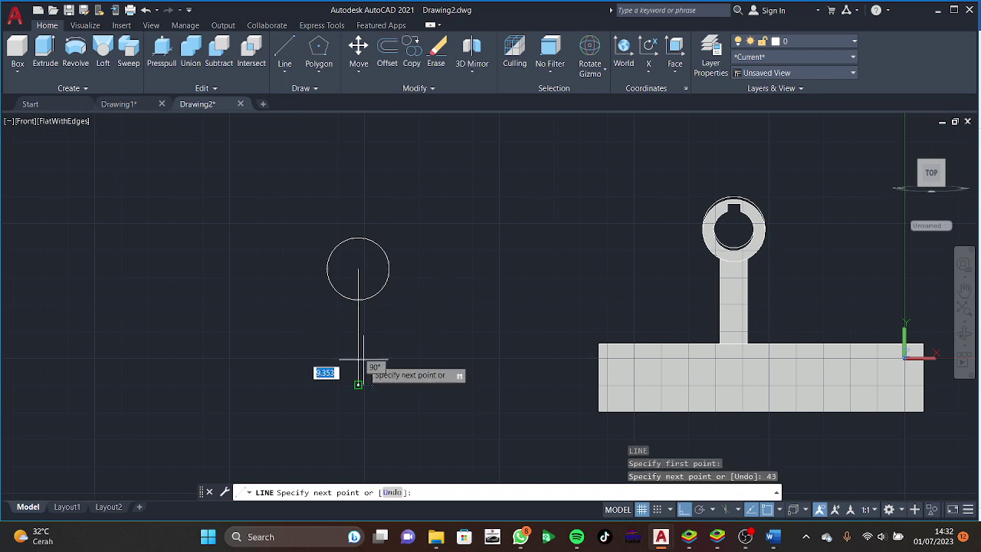
pyautogui.press('Escape')
# Draw a horizontal base line leftward, then a line rising at 60° with Ortho off.
pyautogui.press('Return')
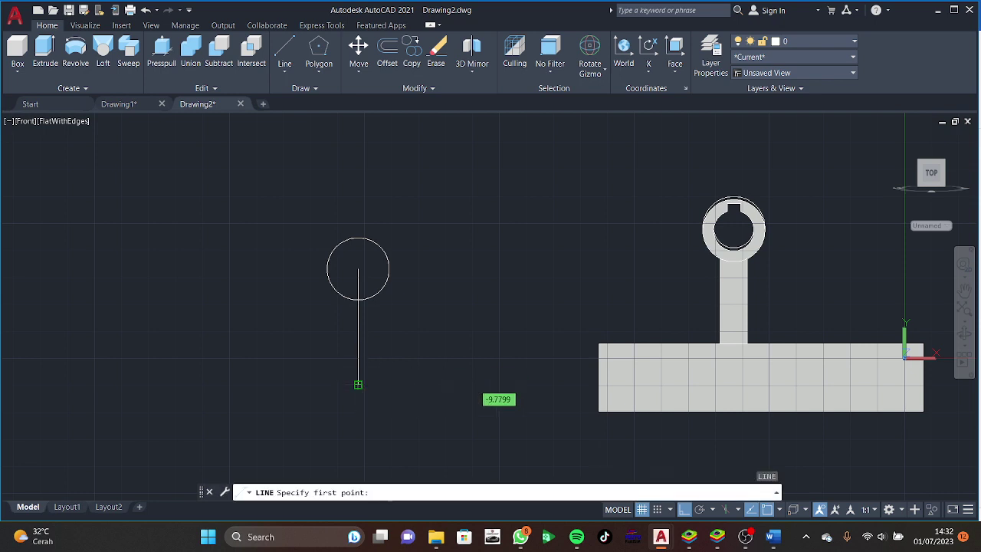
pyautogui.click(357, 384)
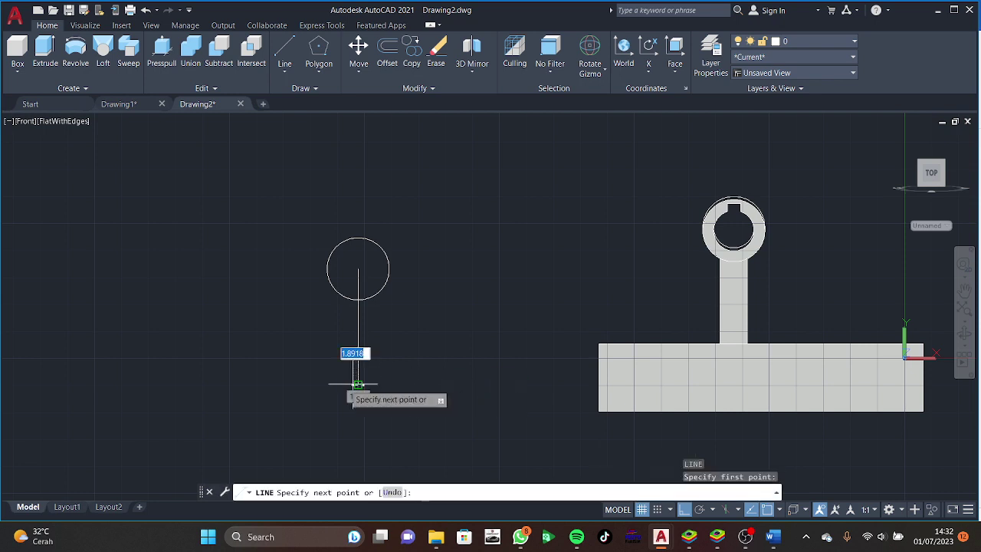
pyautogui.click(124, 384)
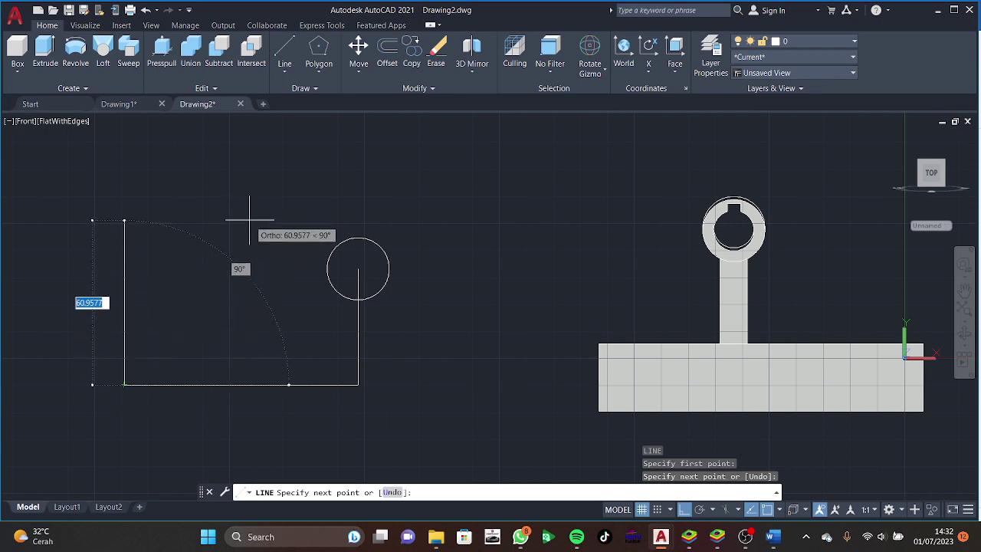
pyautogui.press('Tab')
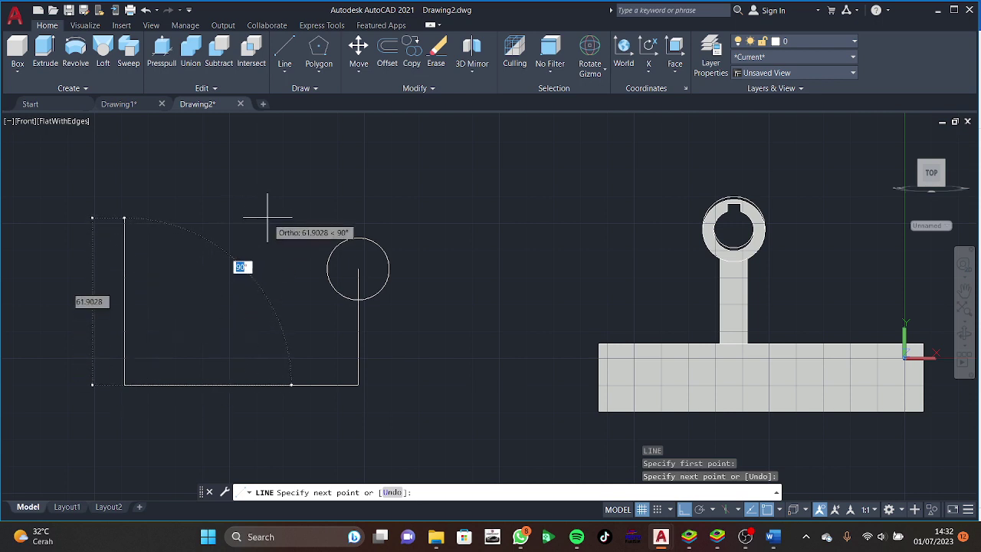
pyautogui.click(684, 510)
pyautogui.write('60')
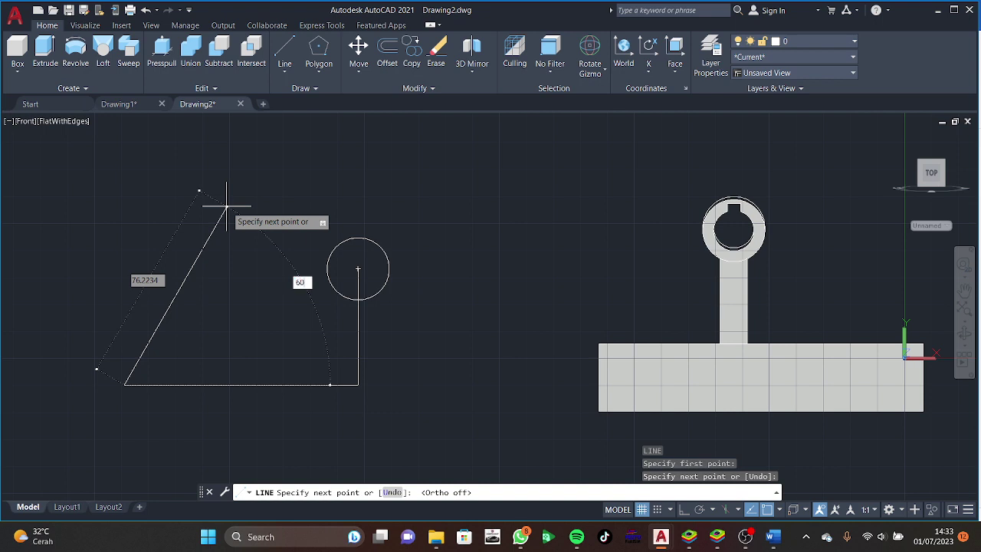
pyautogui.press('Tab')
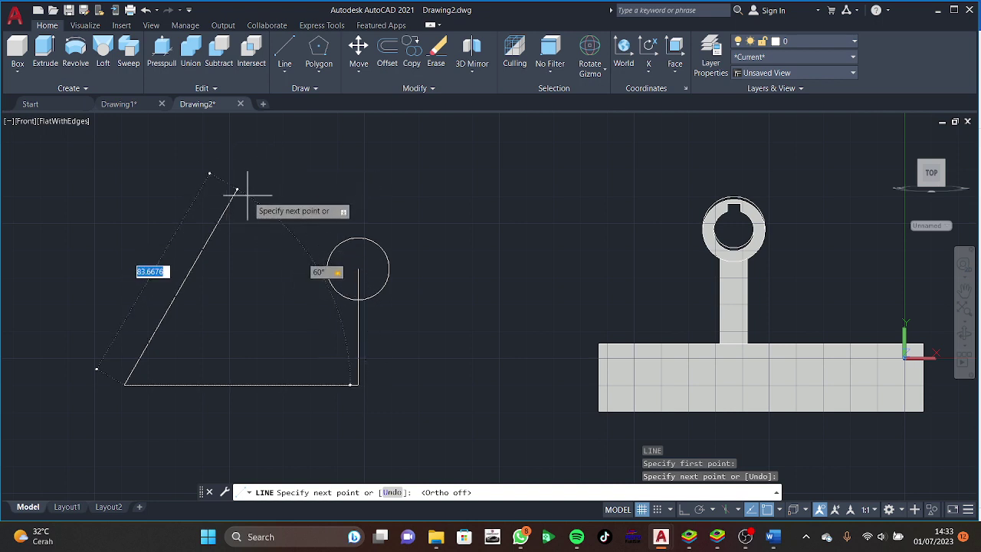
pyautogui.click(247, 195)
pyautogui.press('Escape')
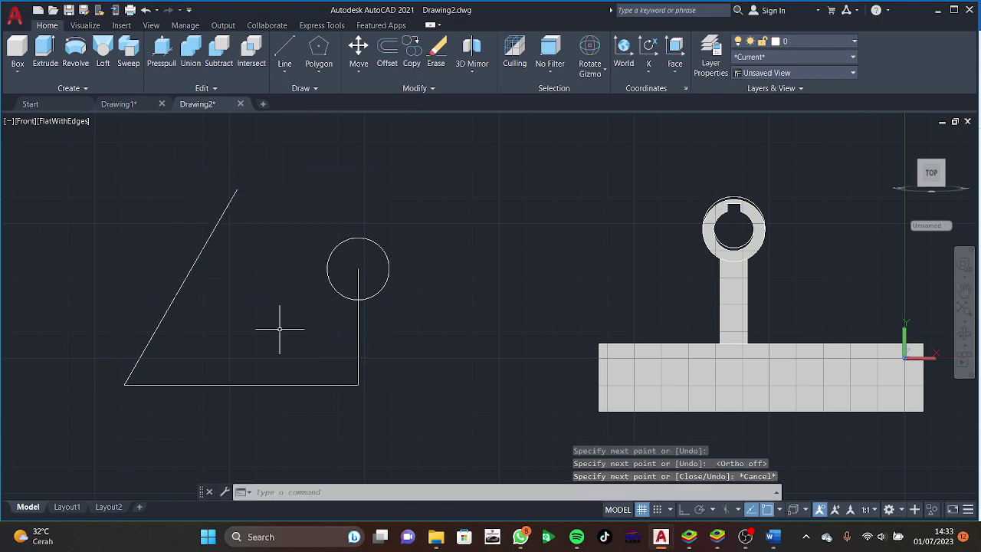
# Move the 60° line from its top end to a tangent point on the circle.
pyautogui.click(198, 257)
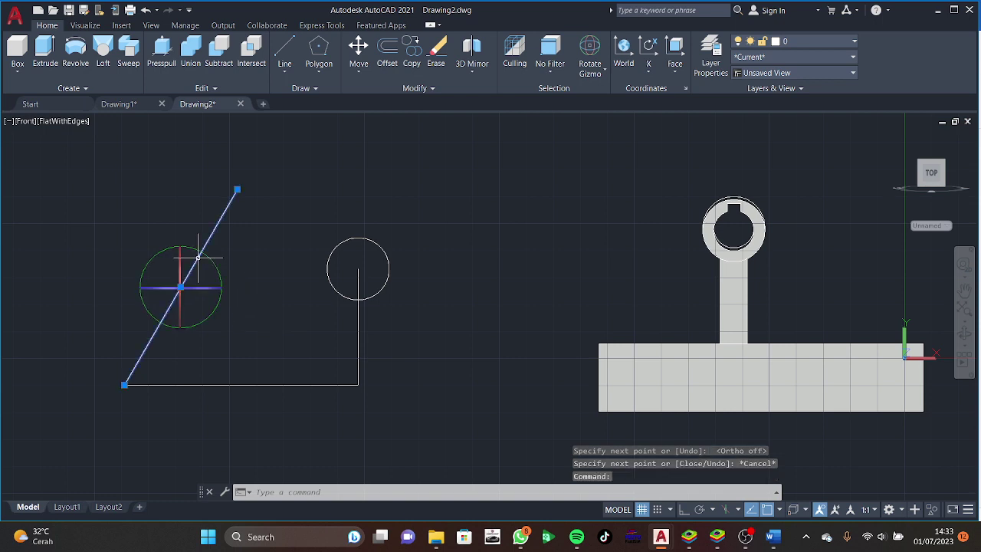
pyautogui.click(354, 50)
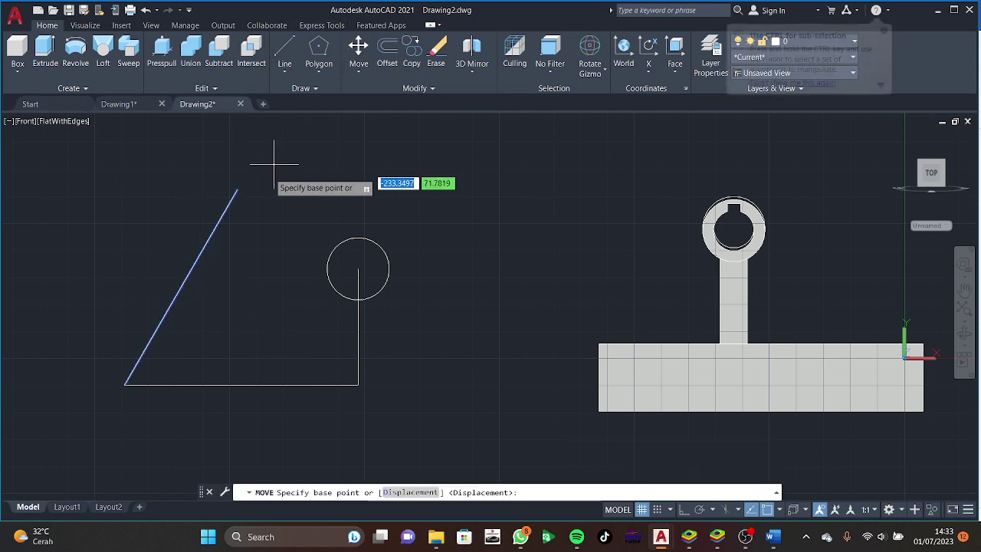
pyautogui.click(236, 188)
pyautogui.write('tan')
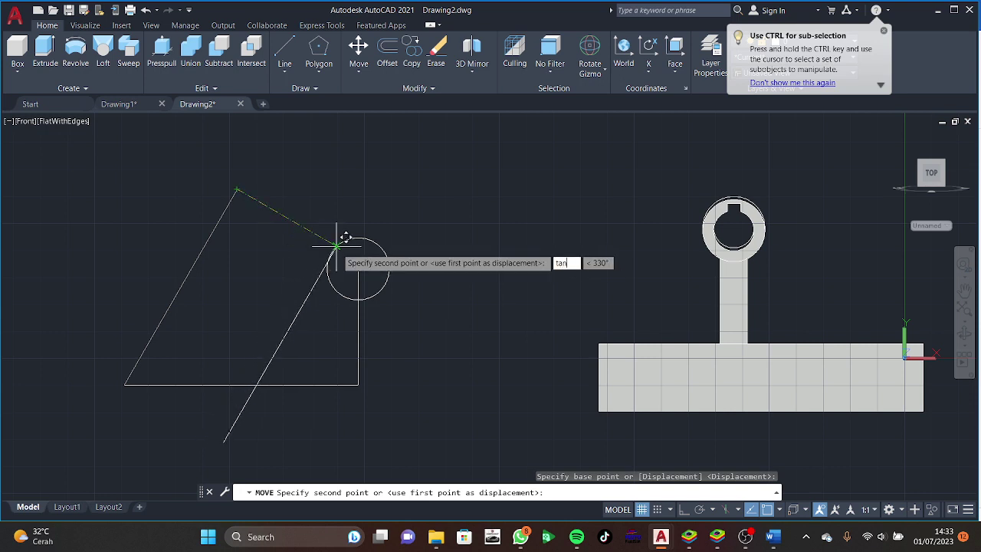
pyautogui.press('Return')
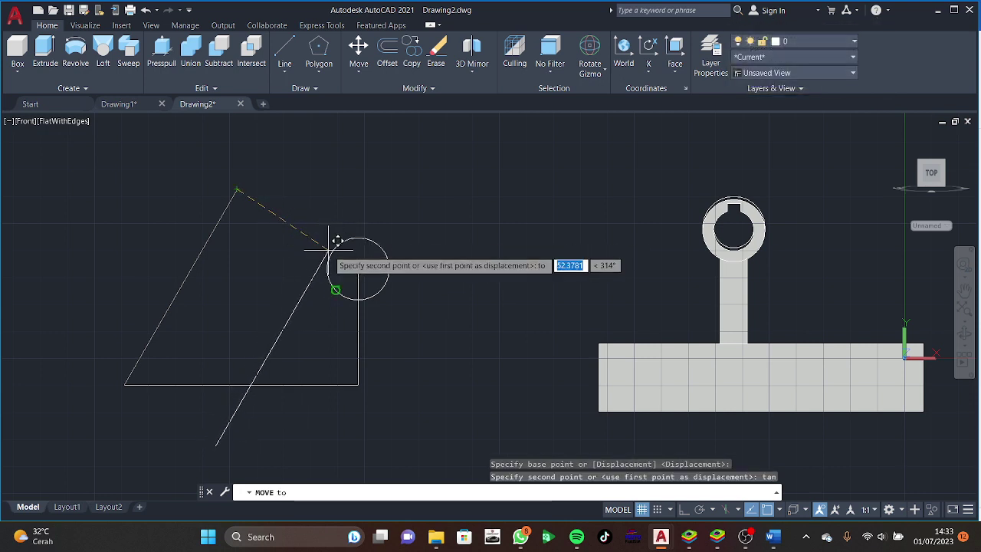
pyautogui.scroll(5, 337, 242)
pyautogui.click(352, 238)
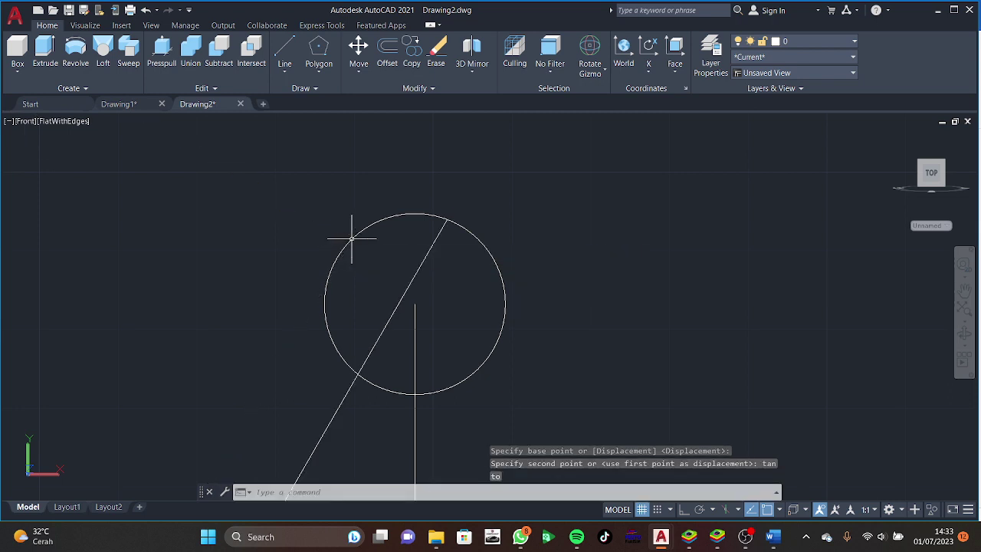
# Refine the line's position with two more moves, snapping it tangent to the circle again.
pyautogui.click(433, 243)
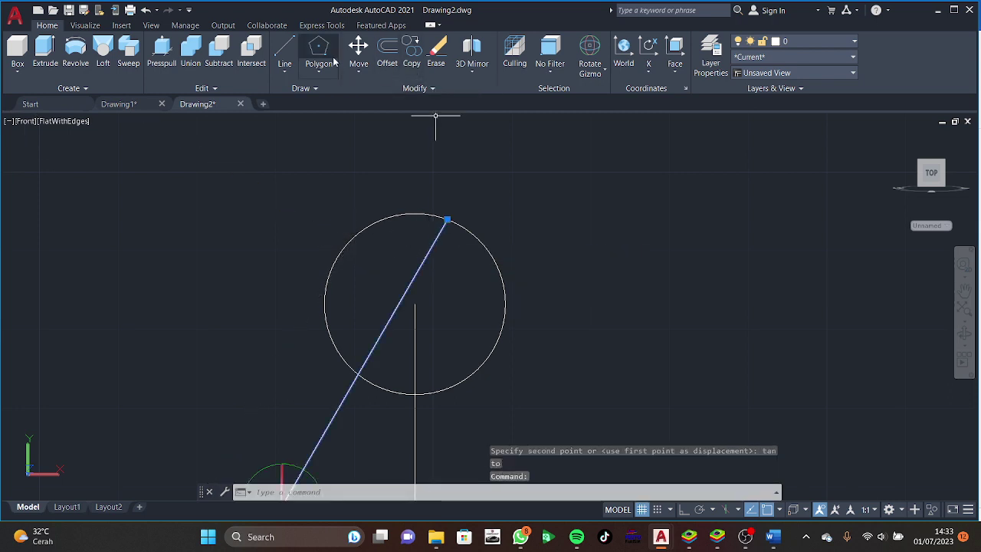
pyautogui.click(359, 52)
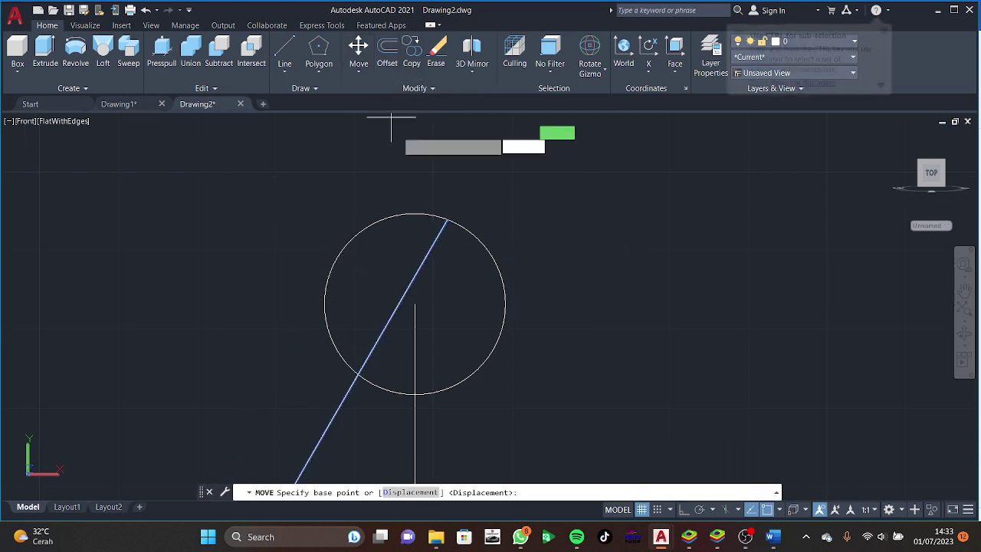
pyautogui.click(446, 220)
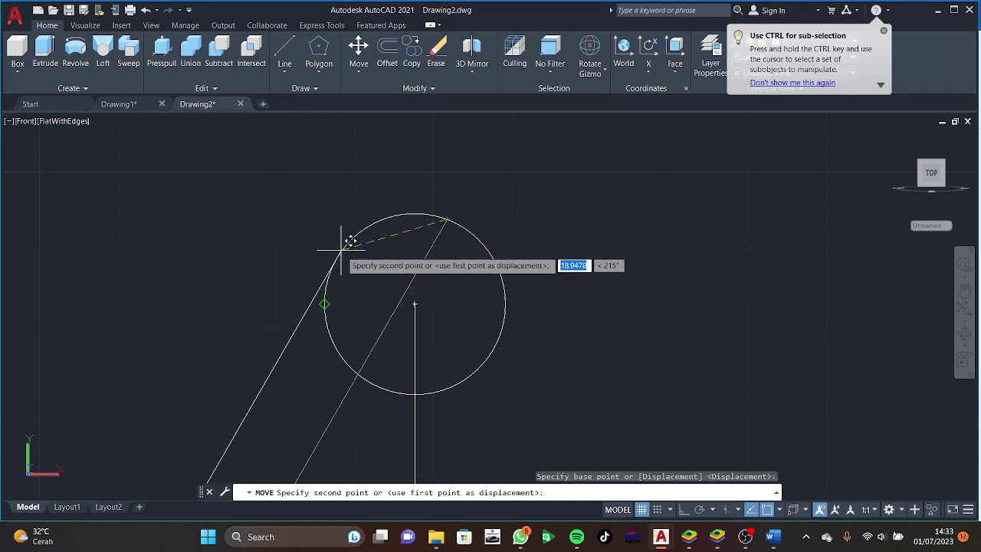
pyautogui.click(346, 238)
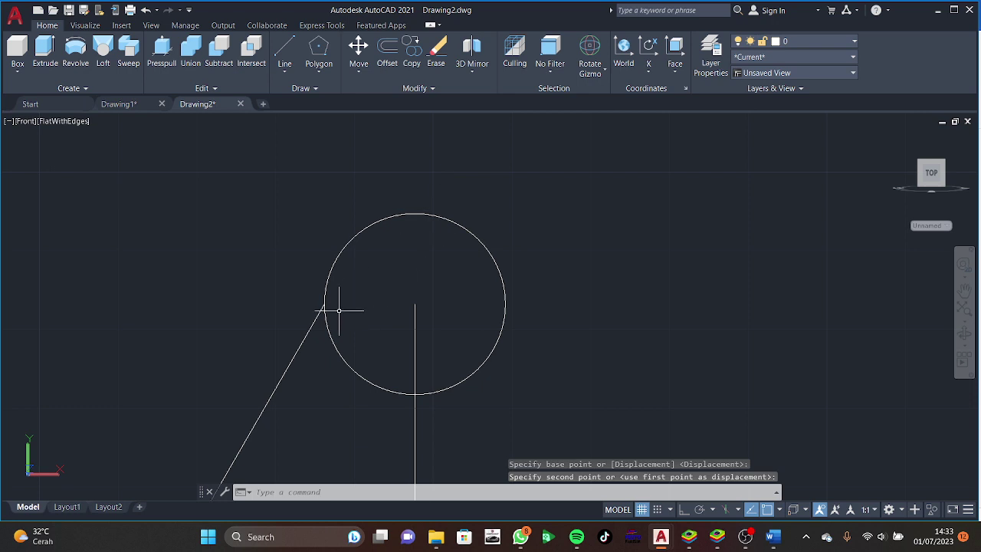
pyautogui.click(314, 316)
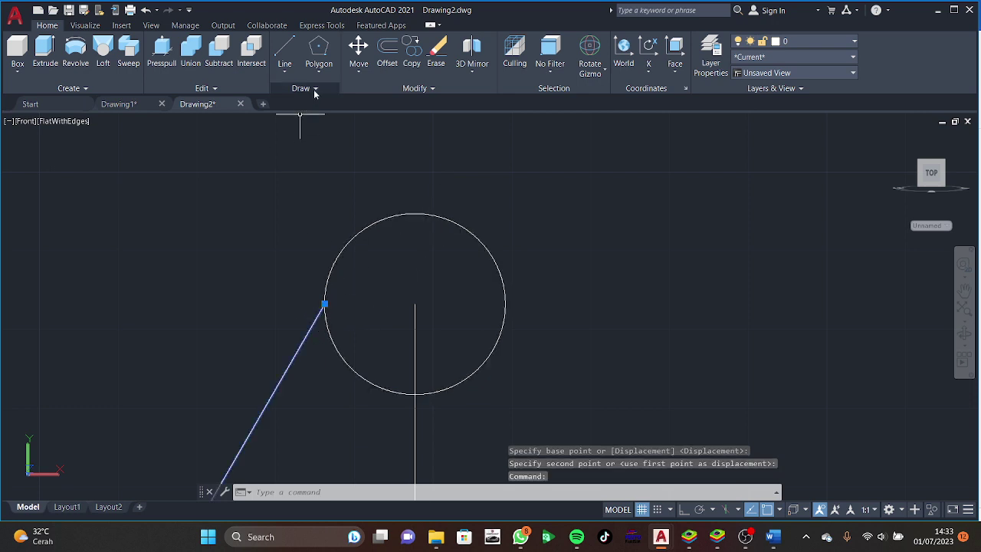
pyautogui.click(356, 49)
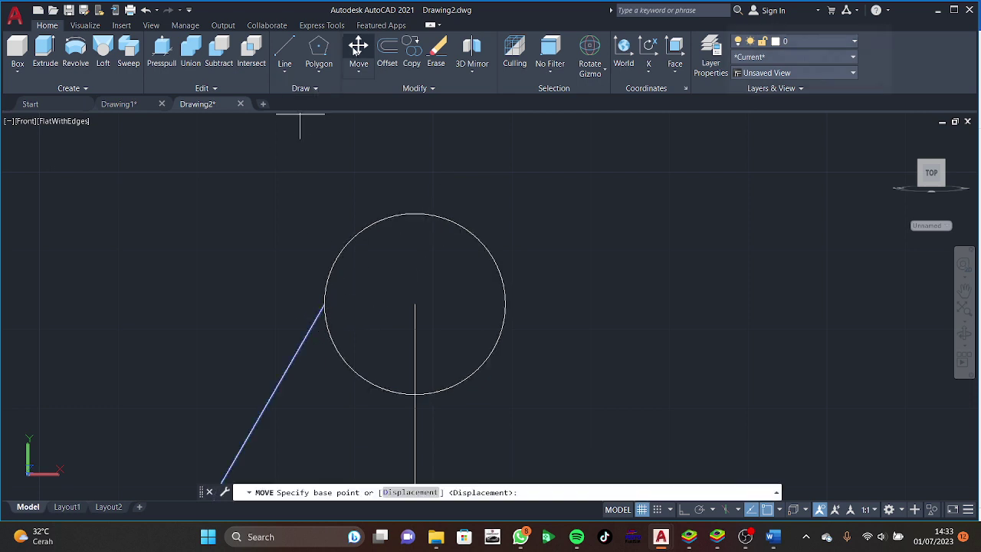
pyautogui.click(325, 304)
pyautogui.write('tan')
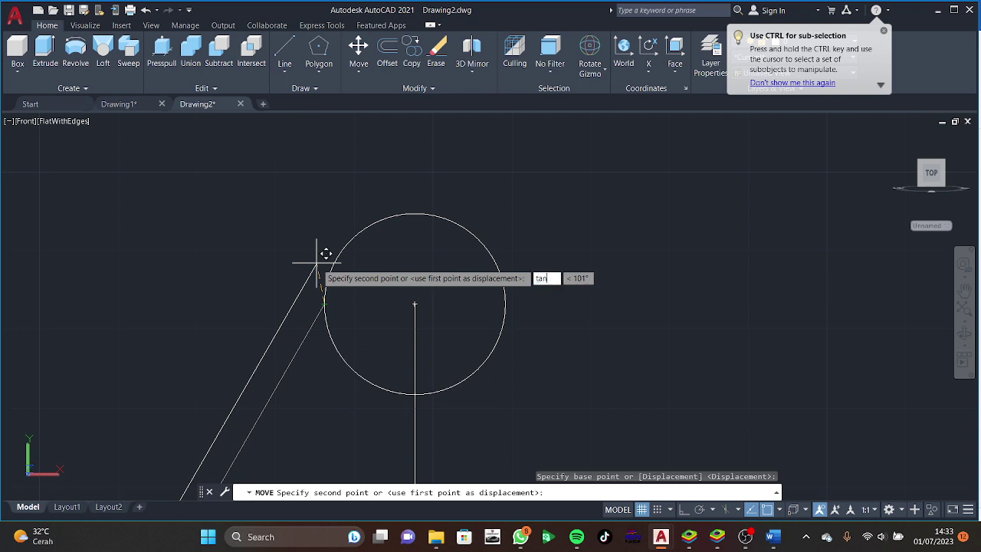
pyautogui.press('Return')
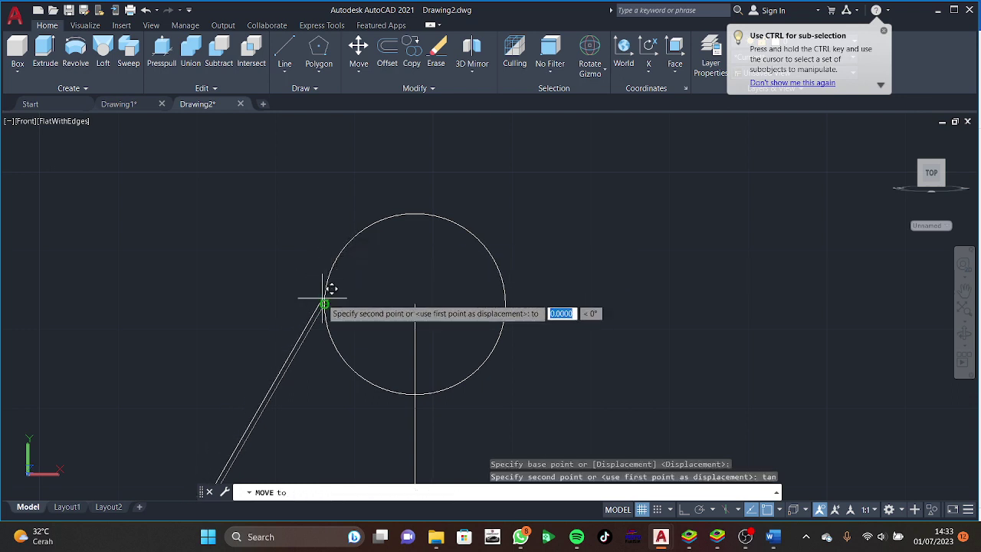
pyautogui.scroll(5, 356, 234)
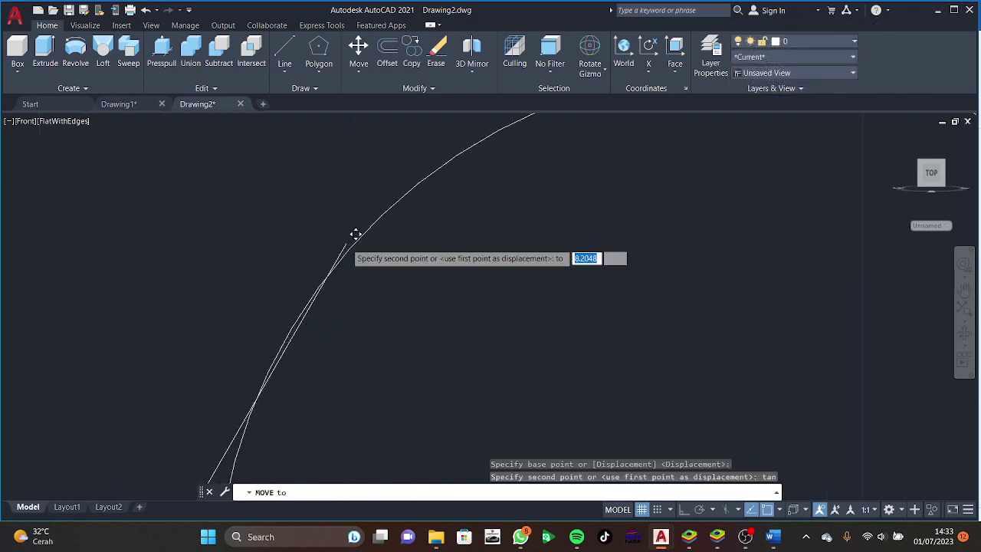
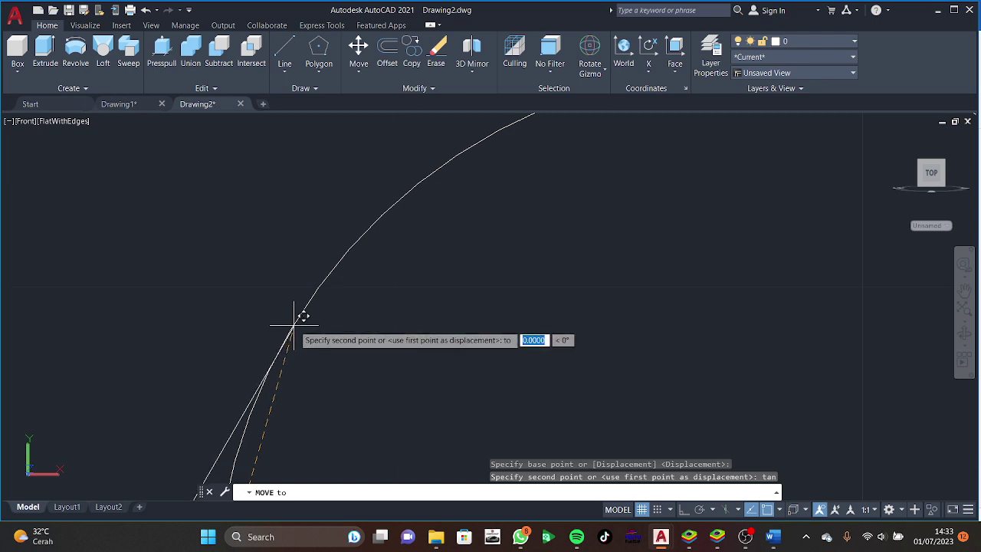
# Turn off Quadrant object snapping in the status bar snap list.
pyautogui.click(293, 322)
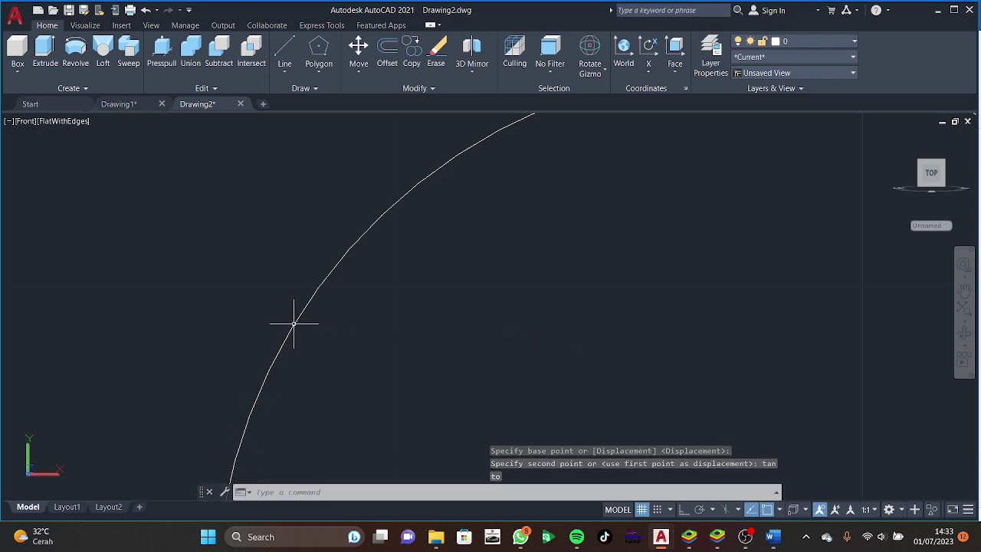
pyautogui.scroll(-5, 321, 311)
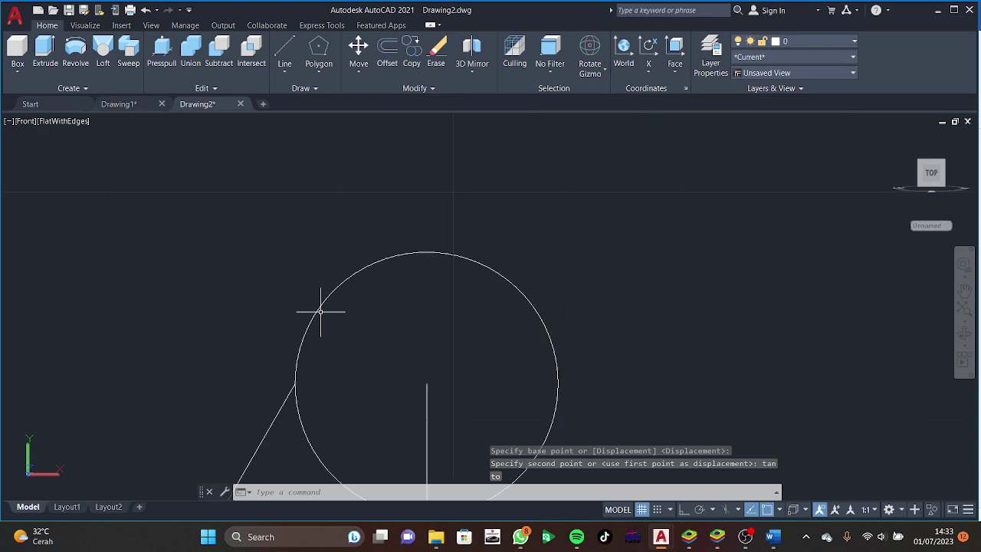
pyautogui.click(780, 511)
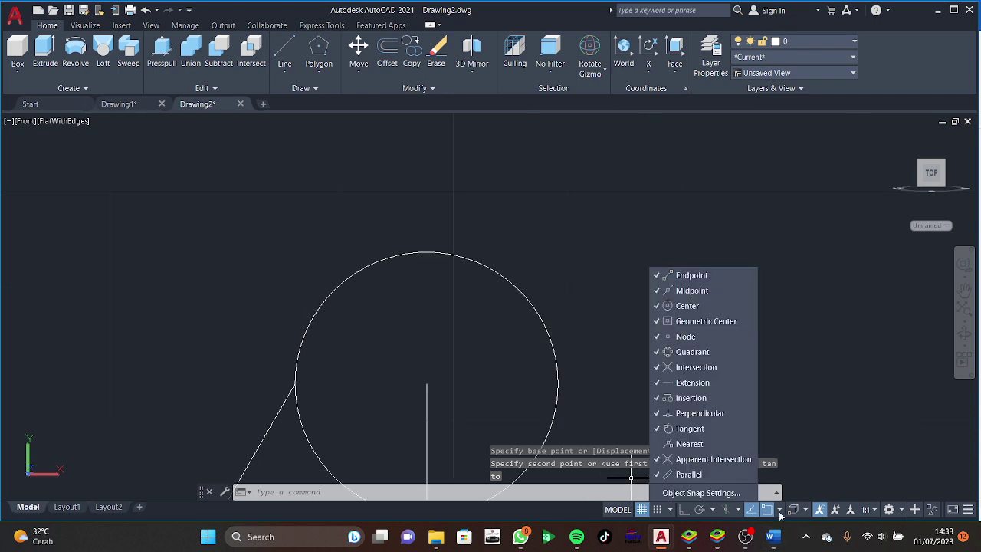
pyautogui.click(712, 352)
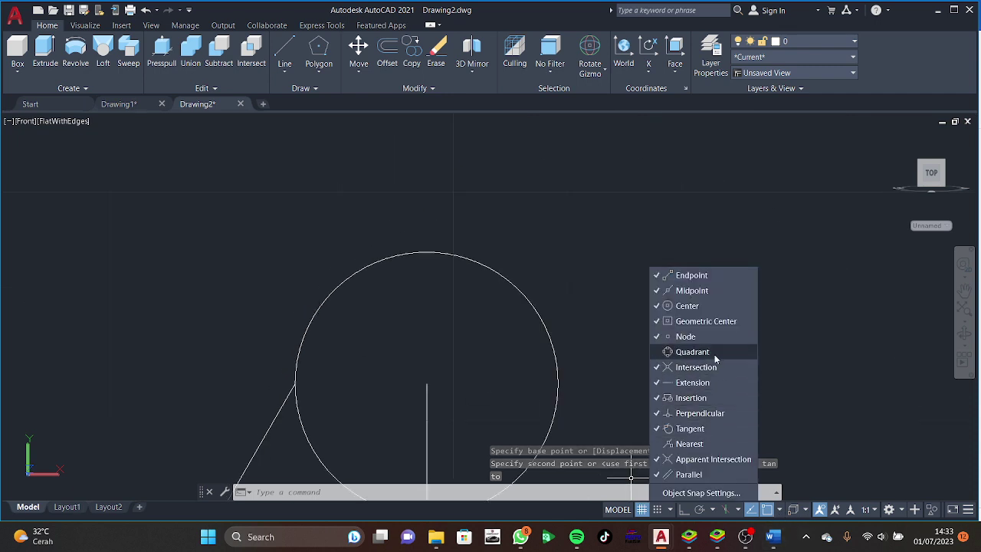
pyautogui.click(575, 289)
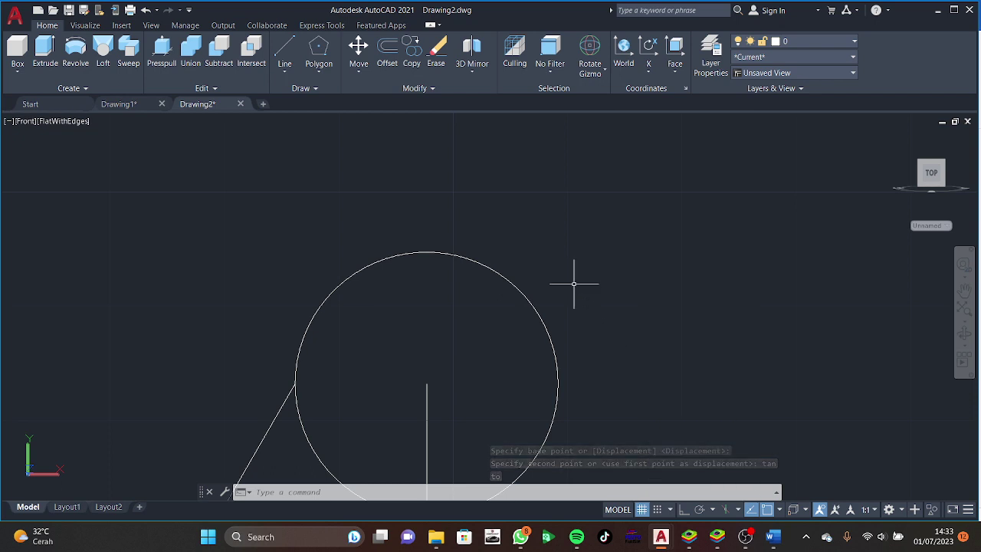
# Try moving the slanted line's top endpoint tangent to the circle, then cancel.
pyautogui.click(260, 440)
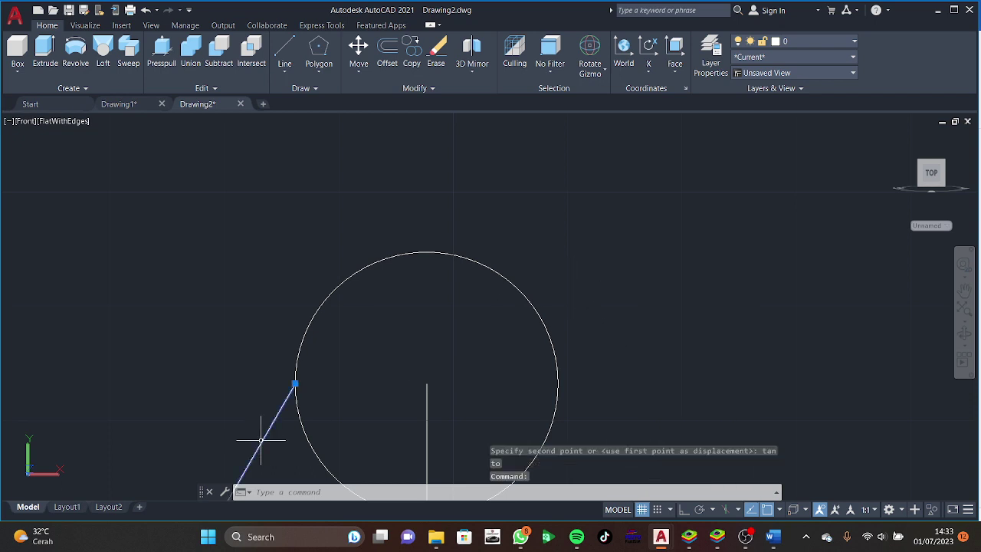
pyautogui.click(358, 50)
pyautogui.click(295, 383)
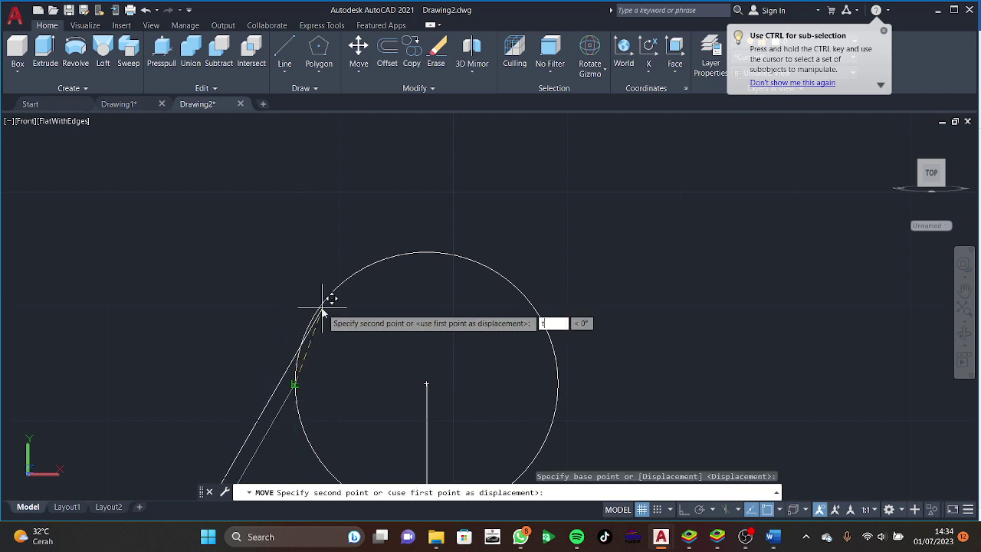
pyautogui.write('tan')
pyautogui.press('Return')
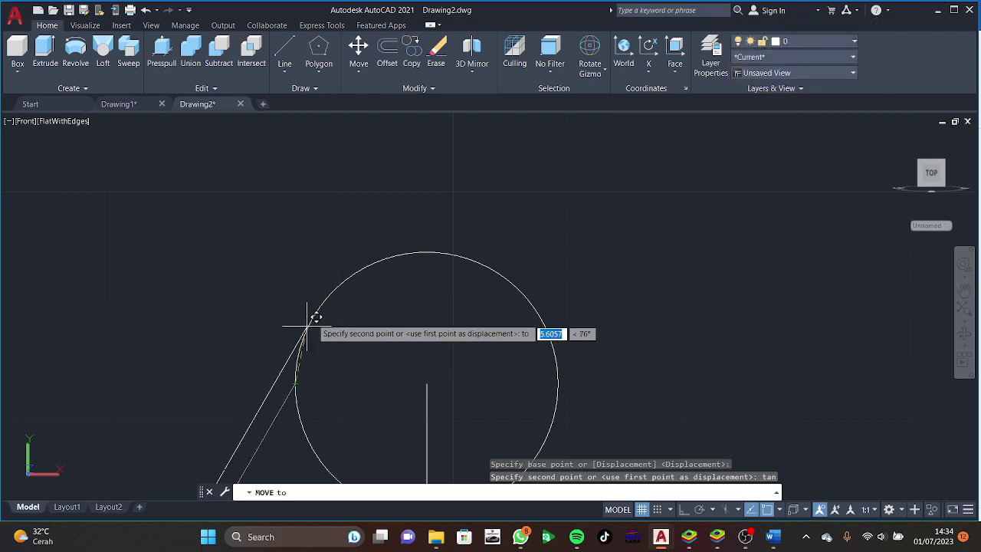
pyautogui.click(362, 232)
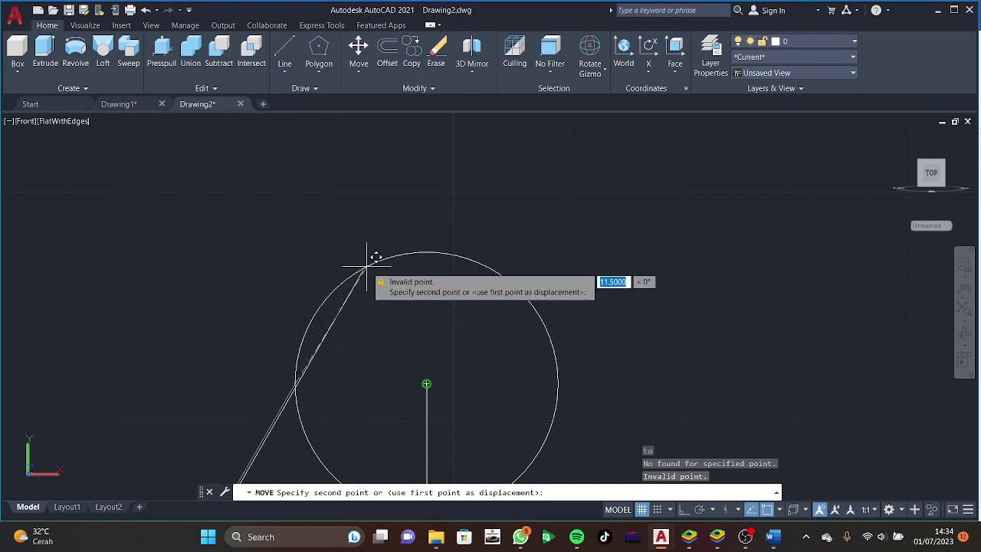
pyautogui.press('Escape')
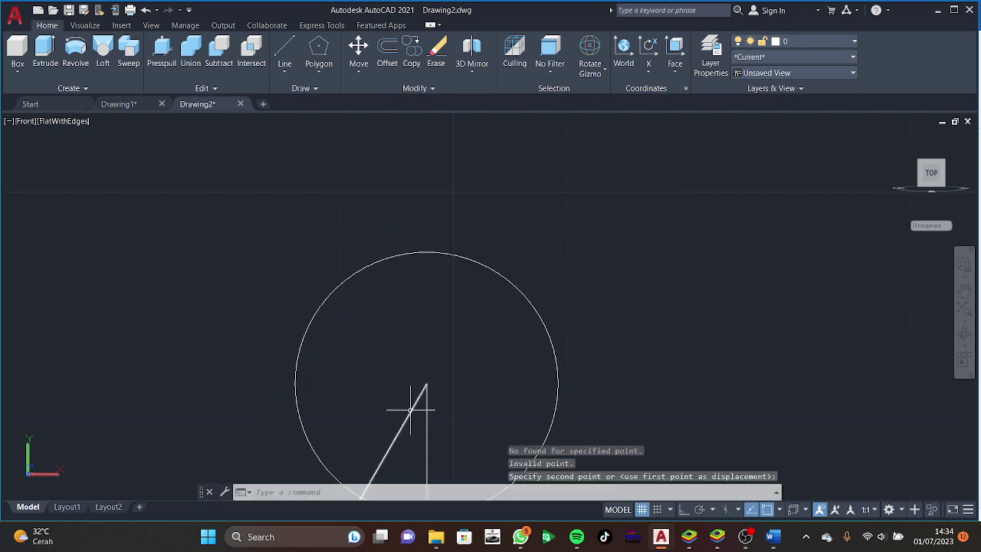
# Stretch the slanted line's top endpoint onto the circle's left edge.
pyautogui.click(410, 410)
pyautogui.click(429, 381)
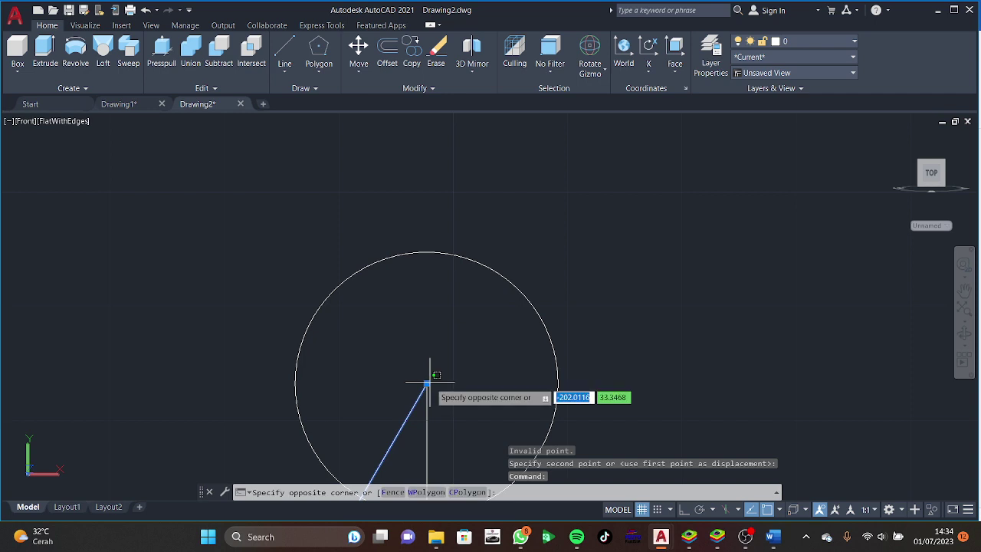
pyautogui.click(426, 383)
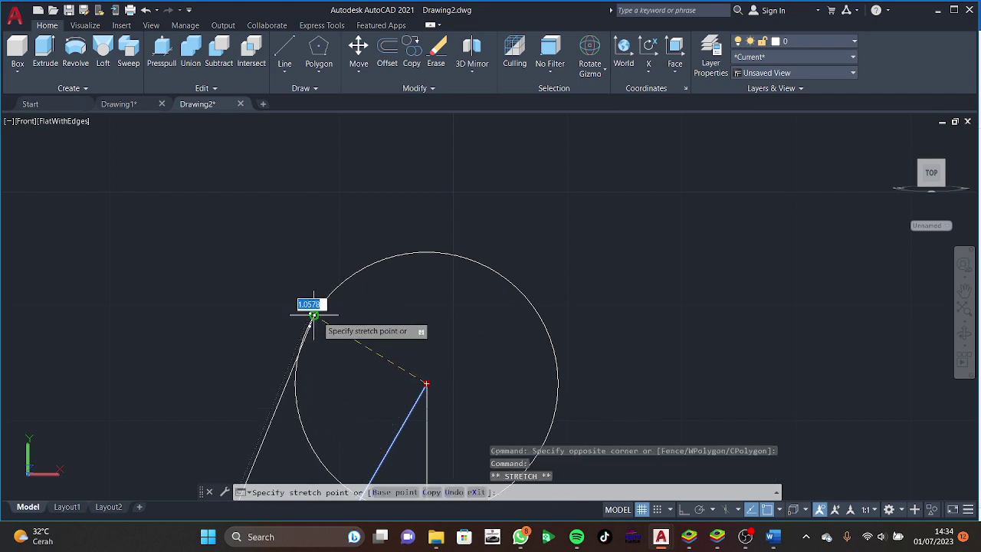
pyautogui.click(314, 315)
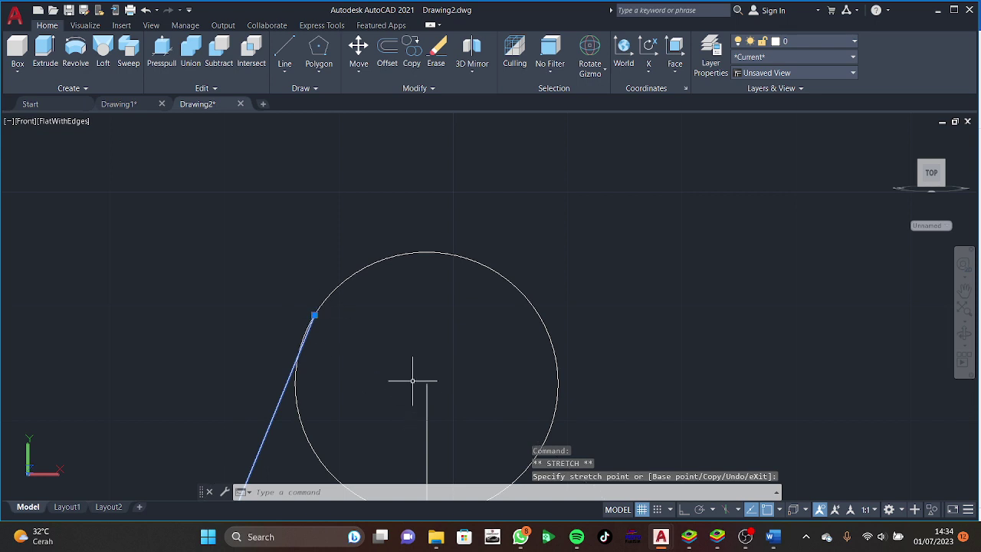
pyautogui.click(314, 315)
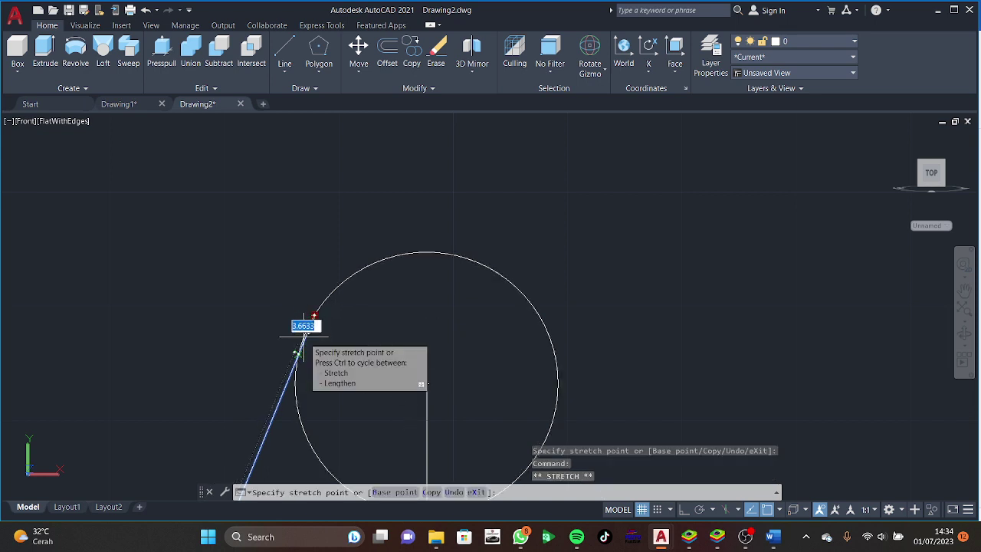
pyautogui.press('Escape')
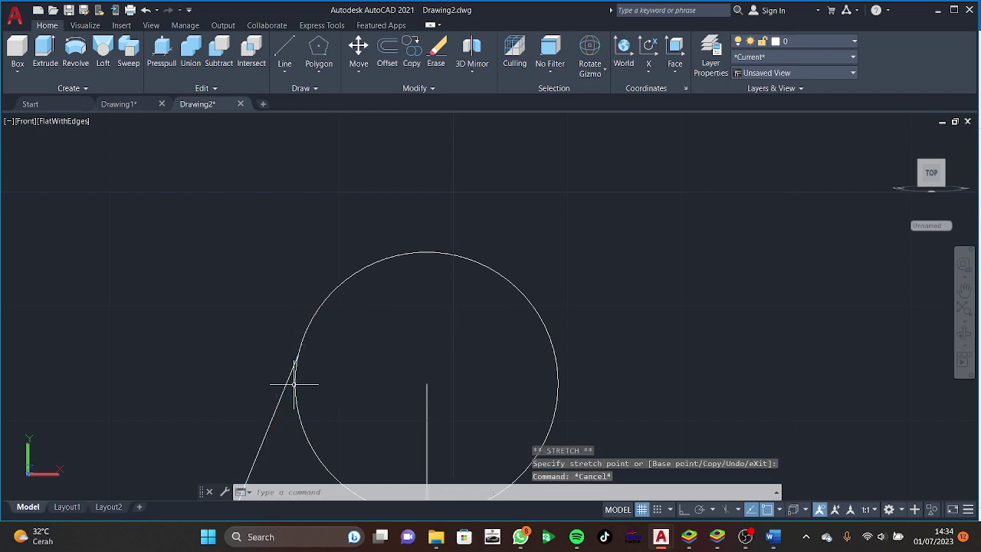
# Try lengthening the line's top end again with its grip, then cancel, leaving it unchanged.
pyautogui.click(284, 387)
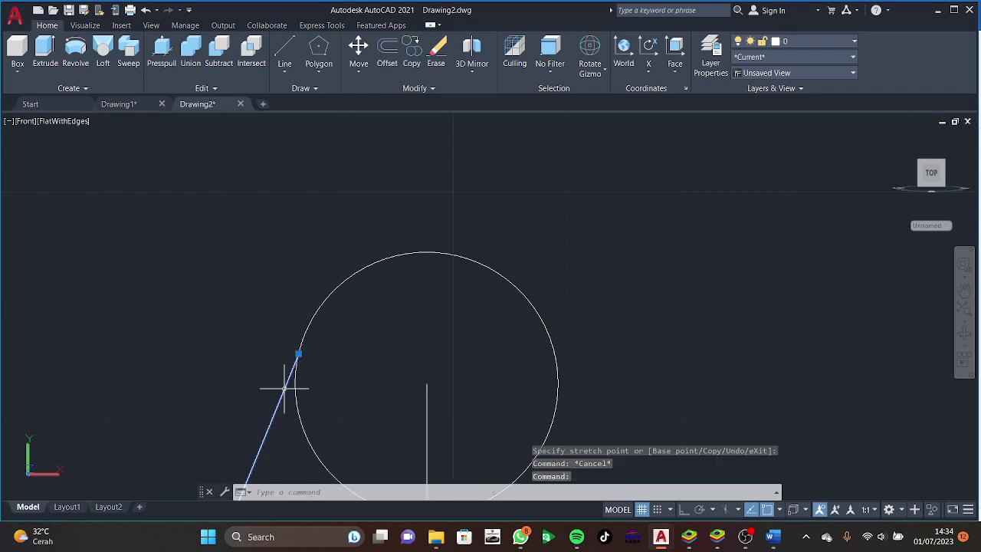
pyautogui.click(298, 351)
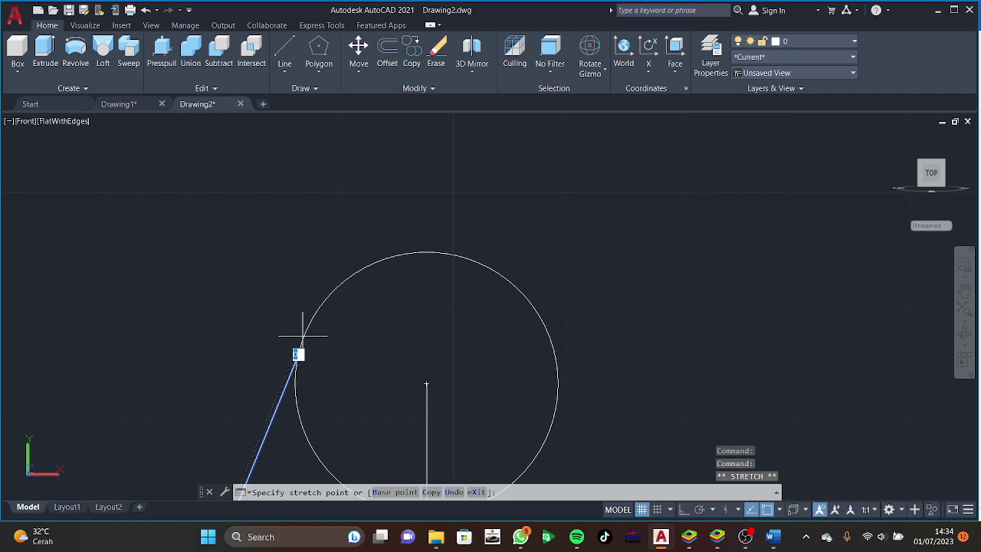
pyautogui.scroll(3, 298, 337)
pyautogui.press('ctrl')
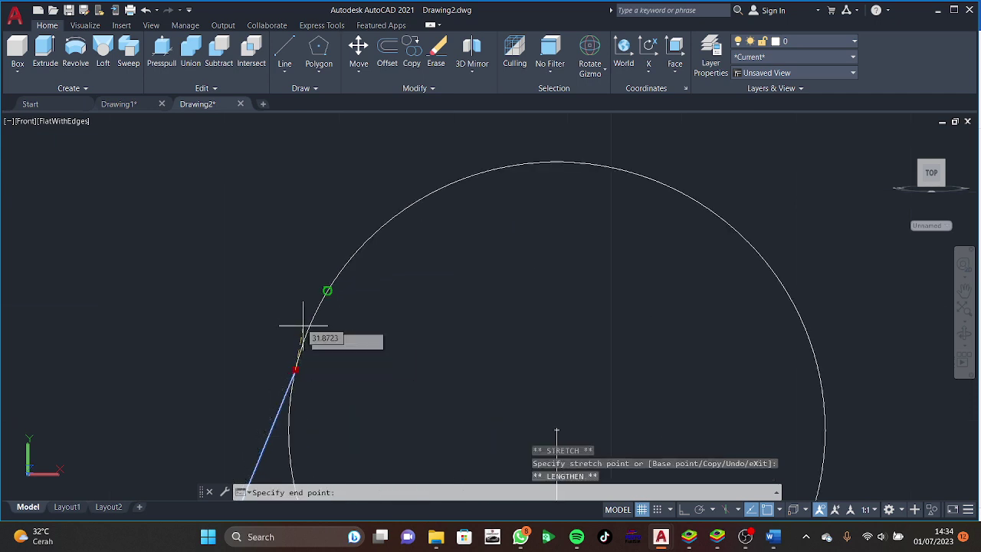
pyautogui.press('Escape')
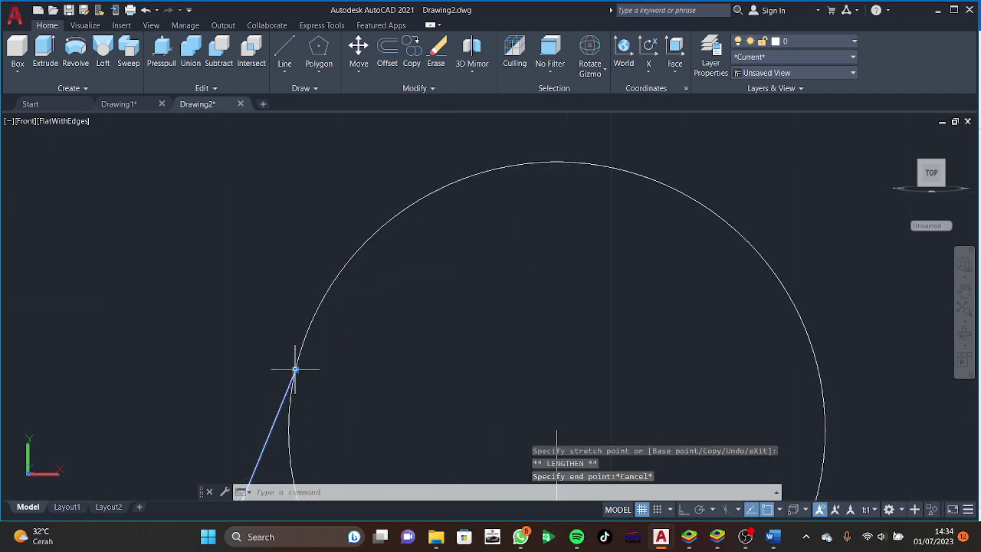
pyautogui.click(295, 370)
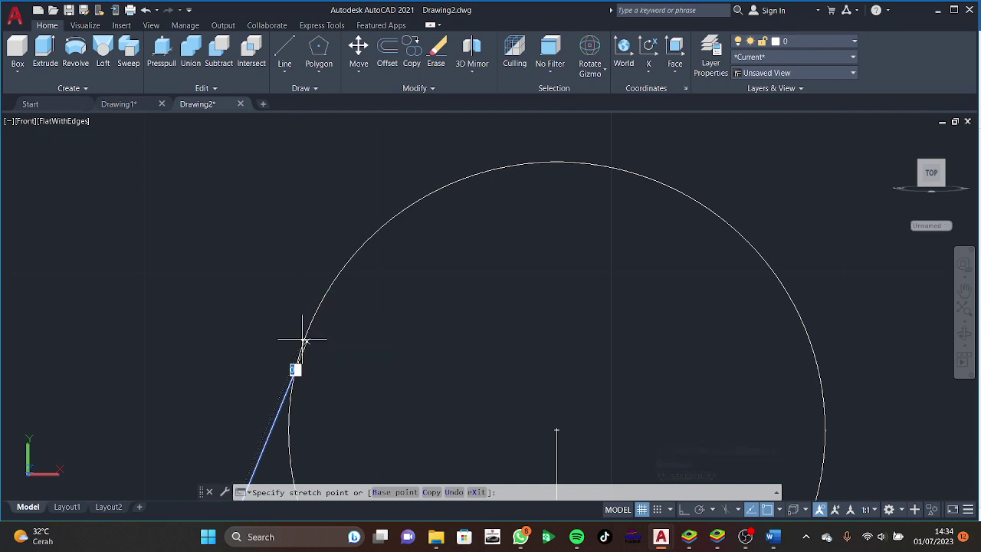
pyautogui.press('Escape')
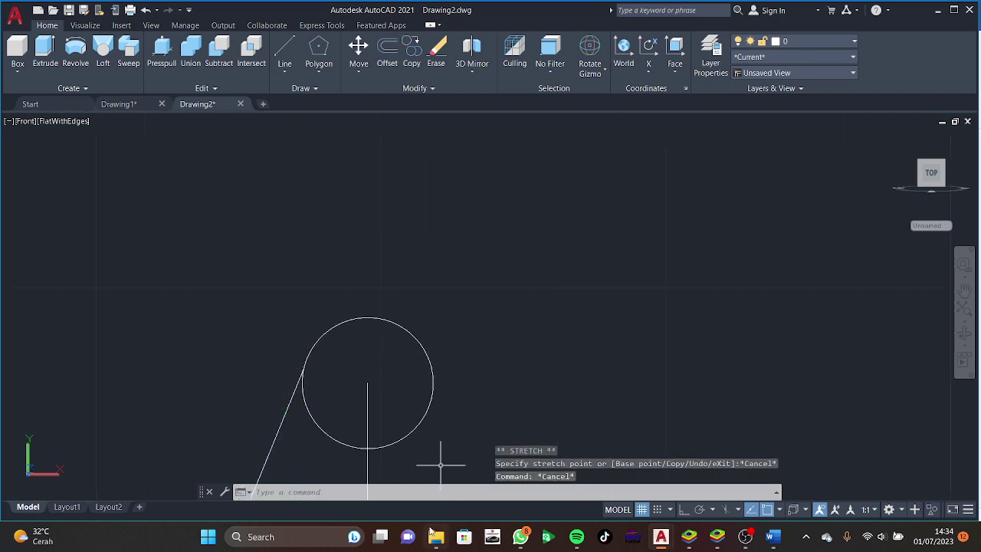
# Press-pull the triangular area below the circle, then undo the attempt.
pyautogui.moveTo(467, 379); pyautogui.dragTo(375, 259, button='middle')
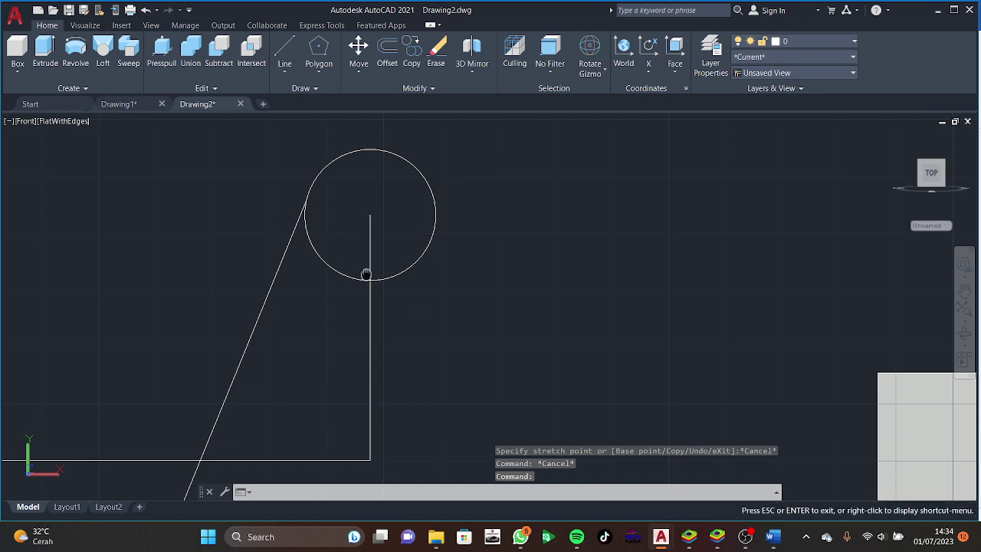
pyautogui.scroll(-2, 397, 341)
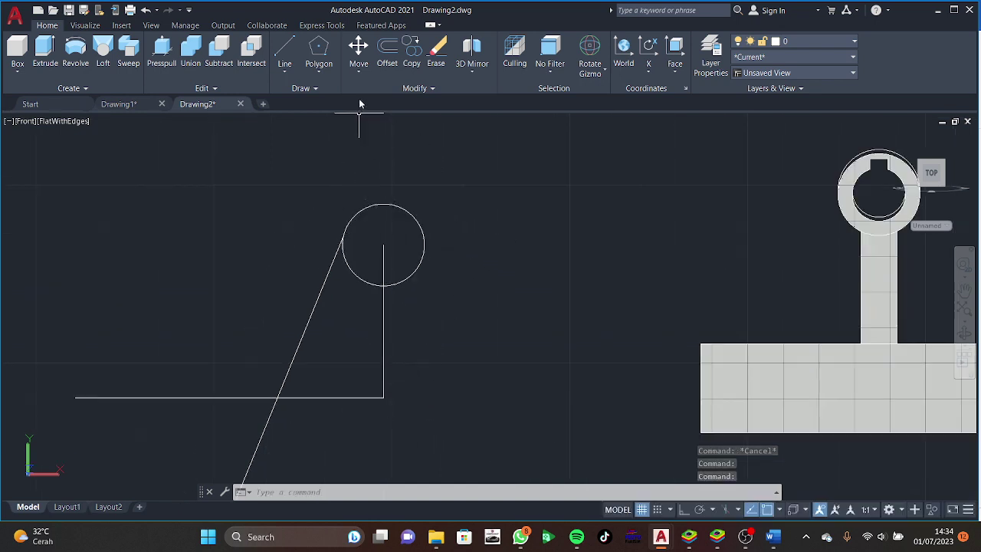
pyautogui.click(162, 50)
pyautogui.click(357, 335)
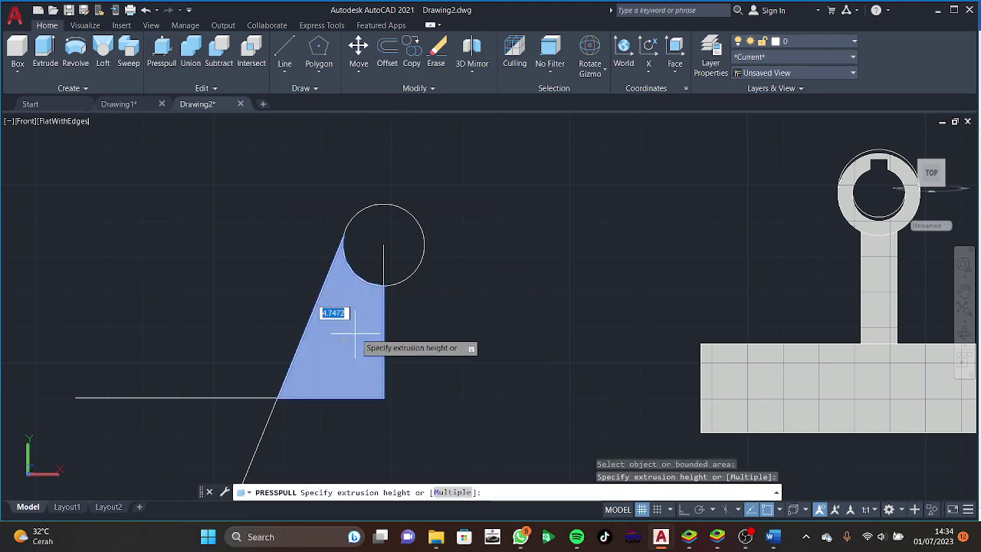
pyautogui.click(355, 335)
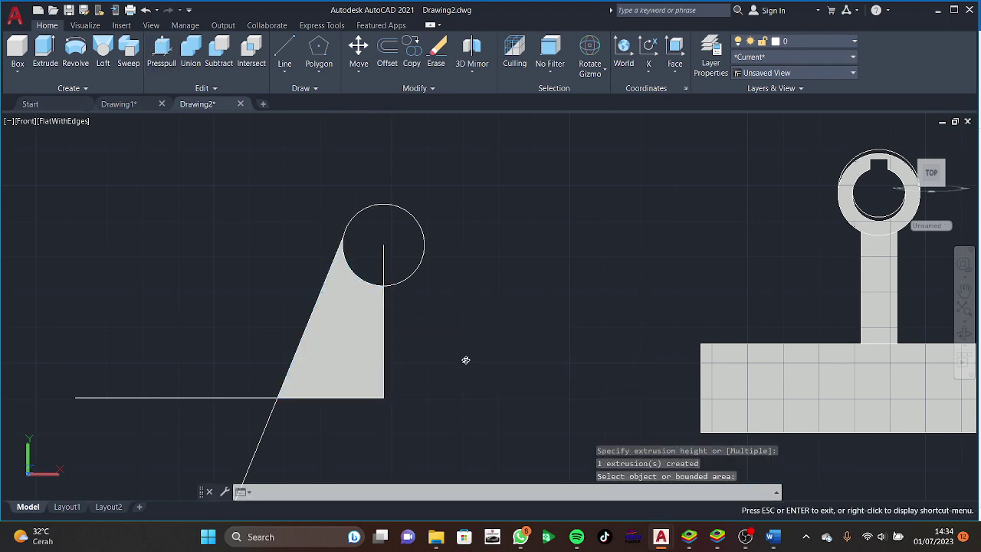
pyautogui.keyDown('shift'); pyautogui.moveTo(465, 360); pyautogui.dragTo(458, 376, button='middle'); pyautogui.keyUp('shift')
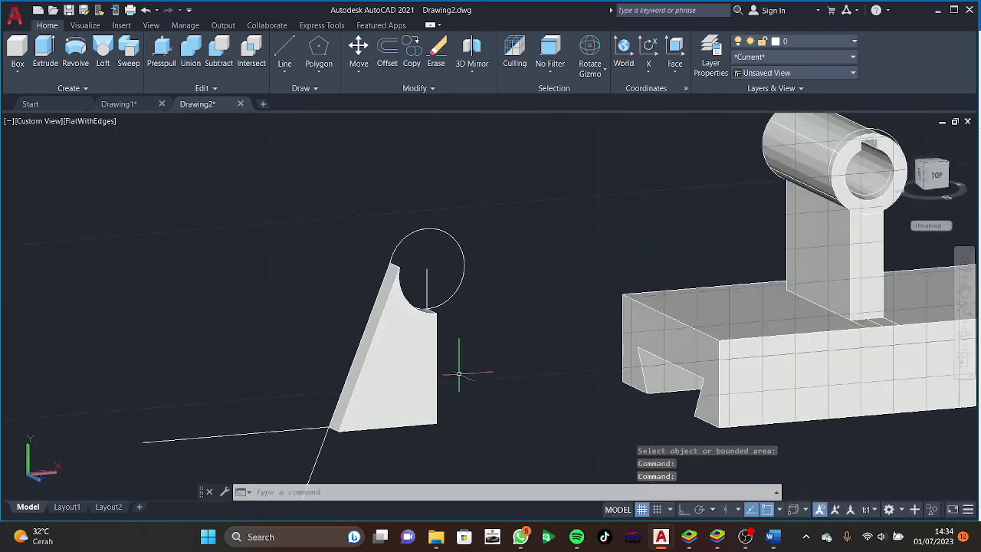
pyautogui.hotkey('ctrl', 'z')
pyautogui.hotkey('ctrl', 'z')
pyautogui.hotkey('ctrl', 'z')
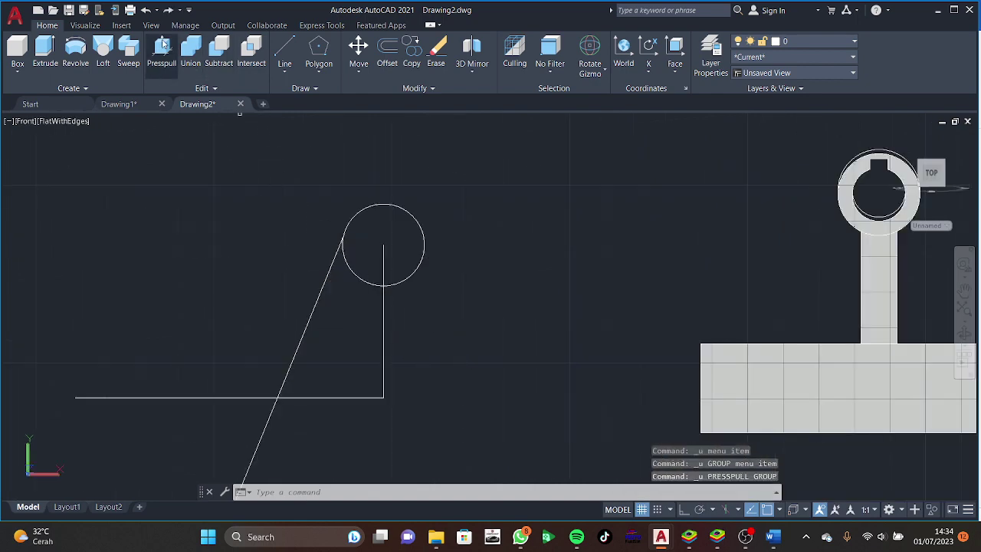
# Press-pull the bounded area 10 units thick into a rib solid.
pyautogui.click(161, 47)
pyautogui.click(330, 341)
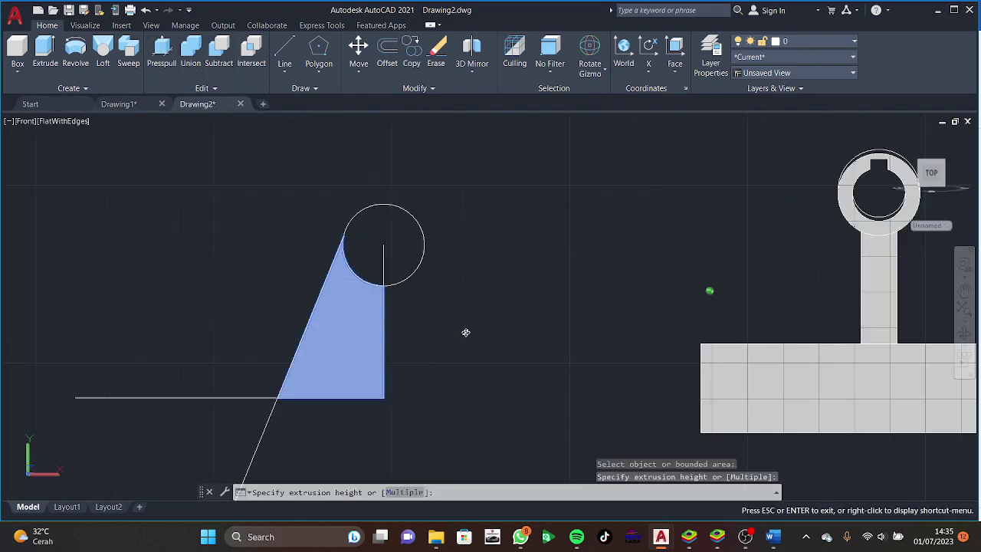
pyautogui.moveTo(465, 332)
pyautogui.keyDown('shift'); pyautogui.mouseDown(button='middle')
pyautogui.moveTo(483, 207)
pyautogui.moveTo(437, 280)
pyautogui.mouseUp(button='middle'); pyautogui.keyUp('shift')
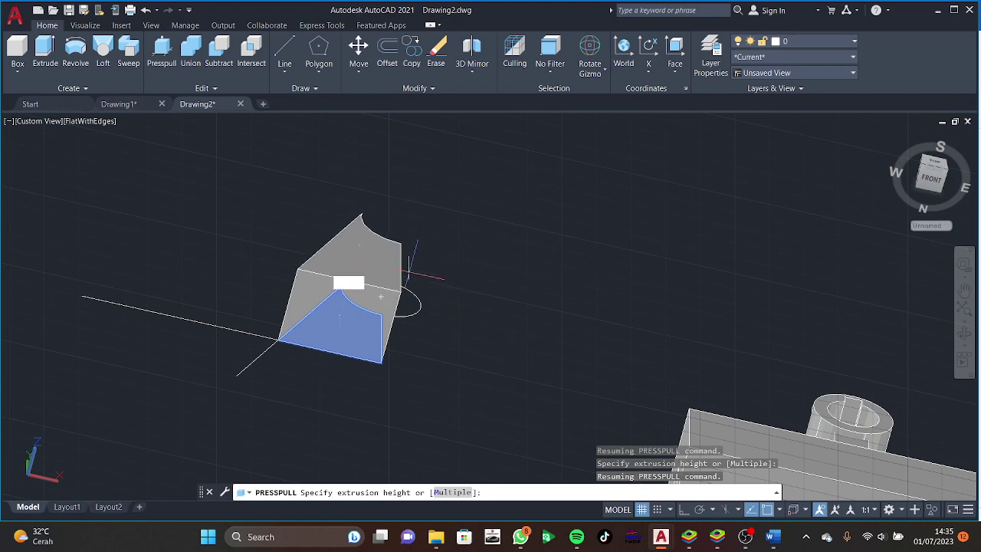
pyautogui.write('10')
pyautogui.press('Return')
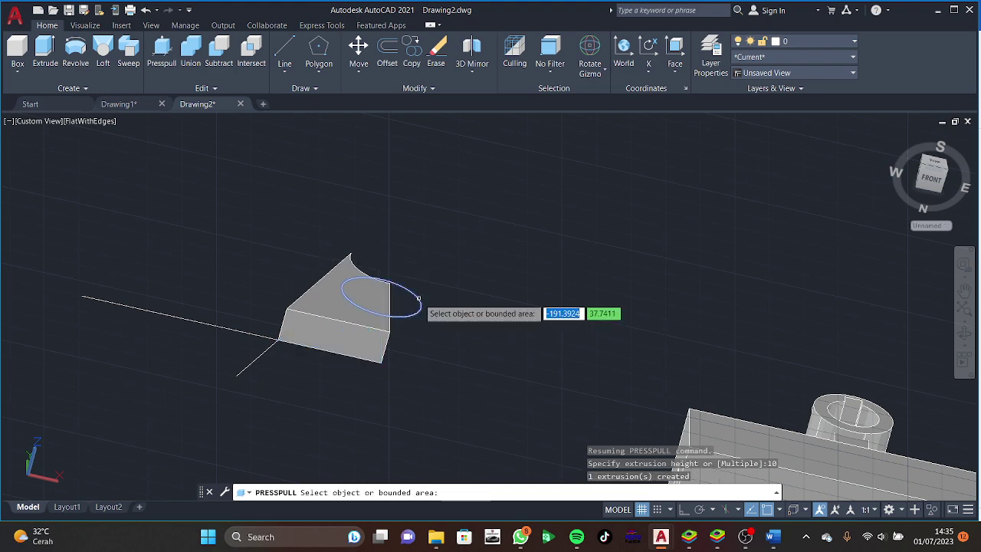
pyautogui.press('Return')
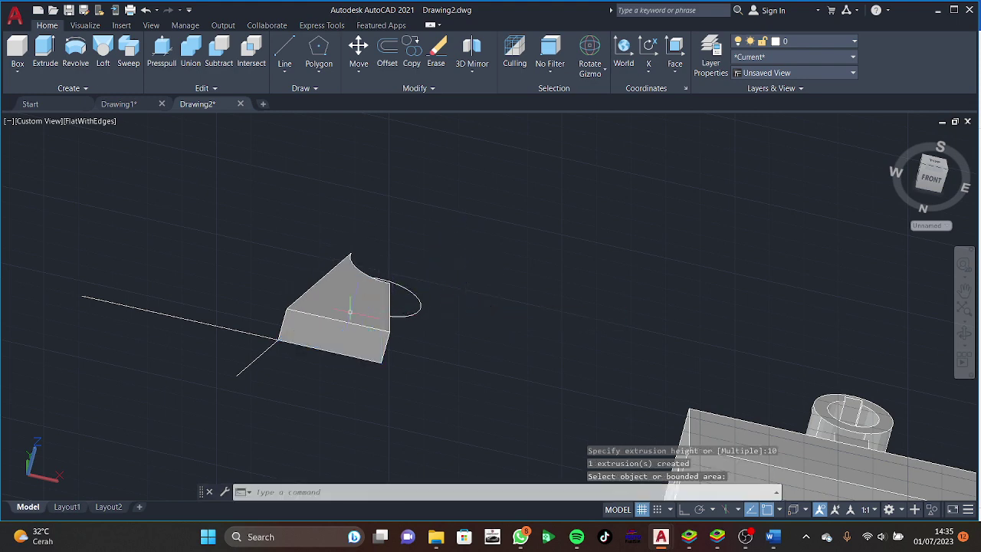
pyautogui.click(351, 308)
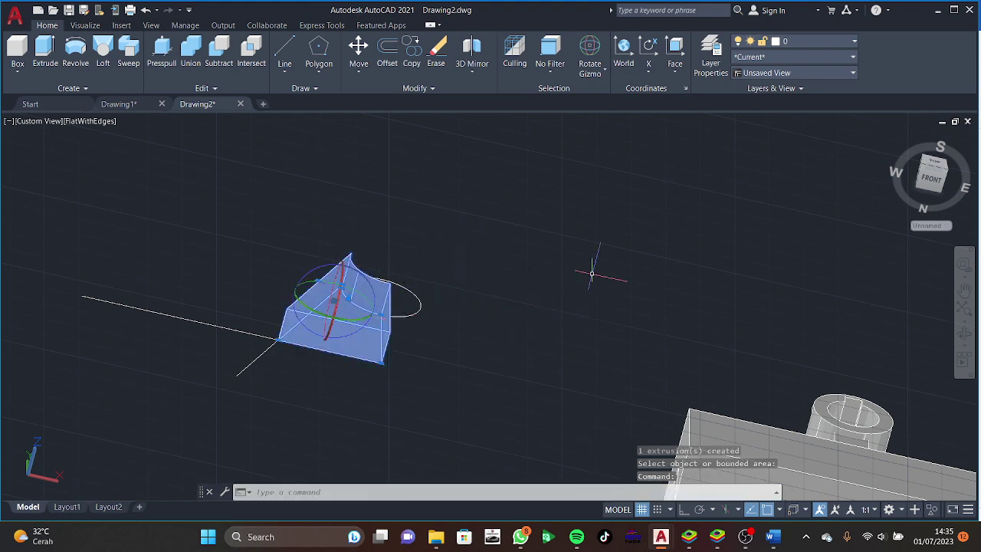
# Move the rib onto the base block against the upright under the cylinder.
pyautogui.moveTo(597, 265)
pyautogui.keyDown('shift'); pyautogui.mouseDown(button='middle')
pyautogui.moveTo(656, 361)
pyautogui.moveTo(586, 422)
pyautogui.moveTo(482, 365)
pyautogui.moveTo(393, 368)
pyautogui.mouseUp(button='middle'); pyautogui.keyUp('shift')
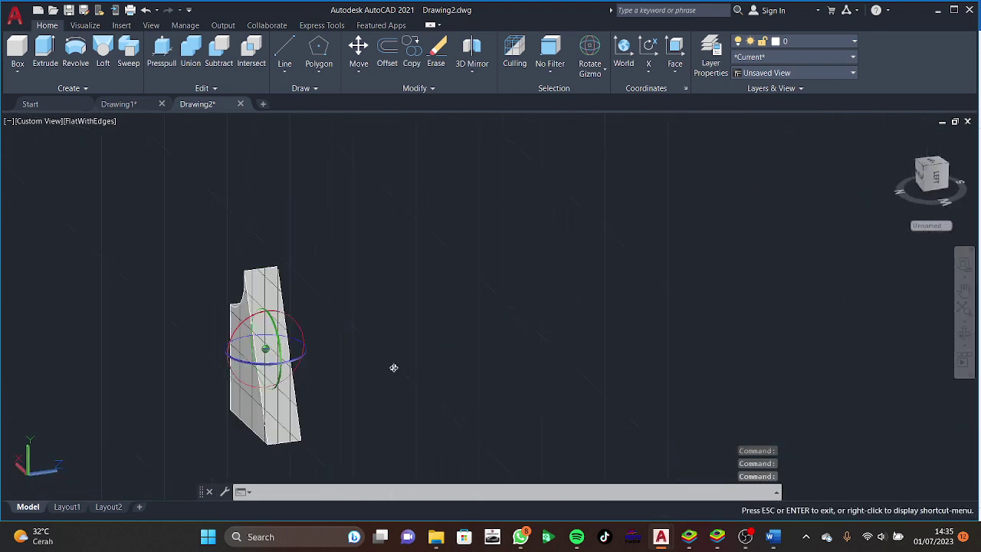
pyautogui.moveTo(540, 269)
pyautogui.keyDown('shift'); pyautogui.mouseDown(button='middle')
pyautogui.moveTo(602, 259)
pyautogui.moveTo(385, 119)
pyautogui.mouseUp(button='middle'); pyautogui.keyUp('shift')
pyautogui.press('Escape')
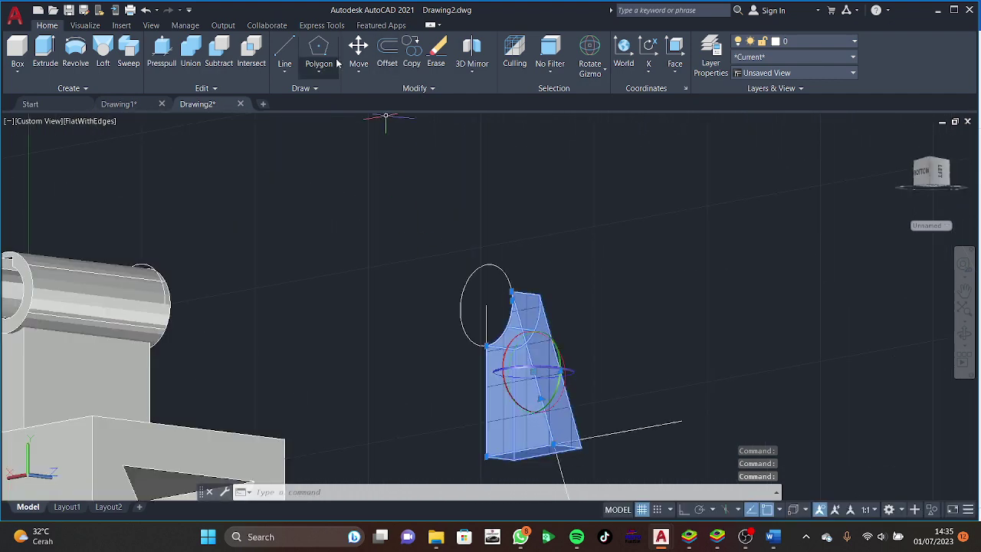
pyautogui.click(360, 50)
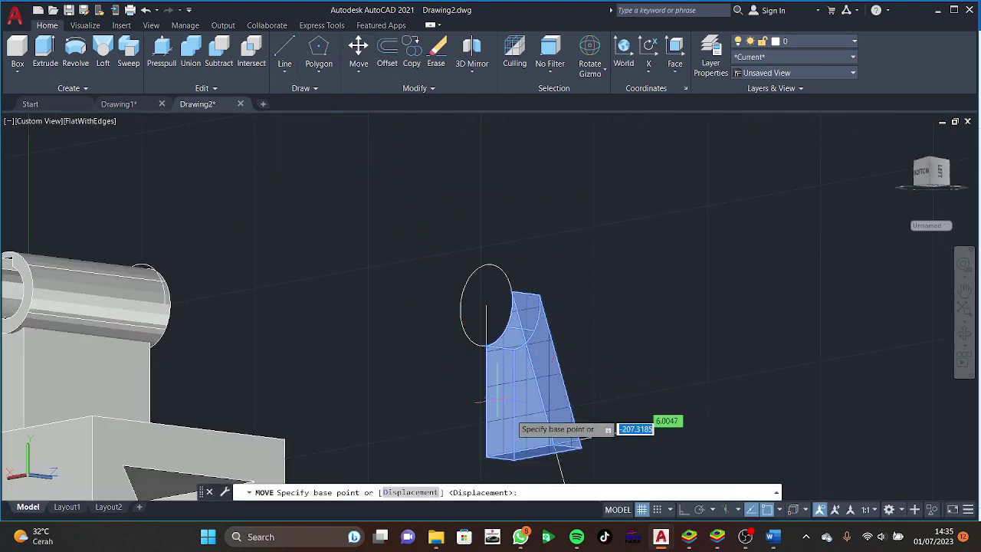
pyautogui.click(500, 456)
pyautogui.moveTo(324, 405)
pyautogui.keyDown('shift'); pyautogui.mouseDown(button='middle')
pyautogui.moveTo(255, 496)
pyautogui.moveTo(172, 349)
pyautogui.moveTo(274, 303)
pyautogui.mouseUp(button='middle'); pyautogui.keyUp('shift')
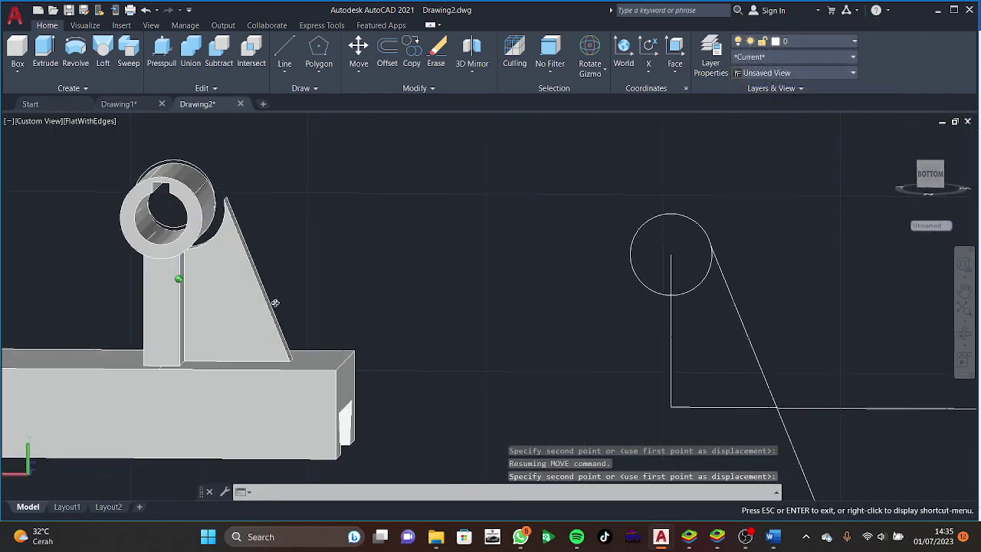
pyautogui.click(274, 303)
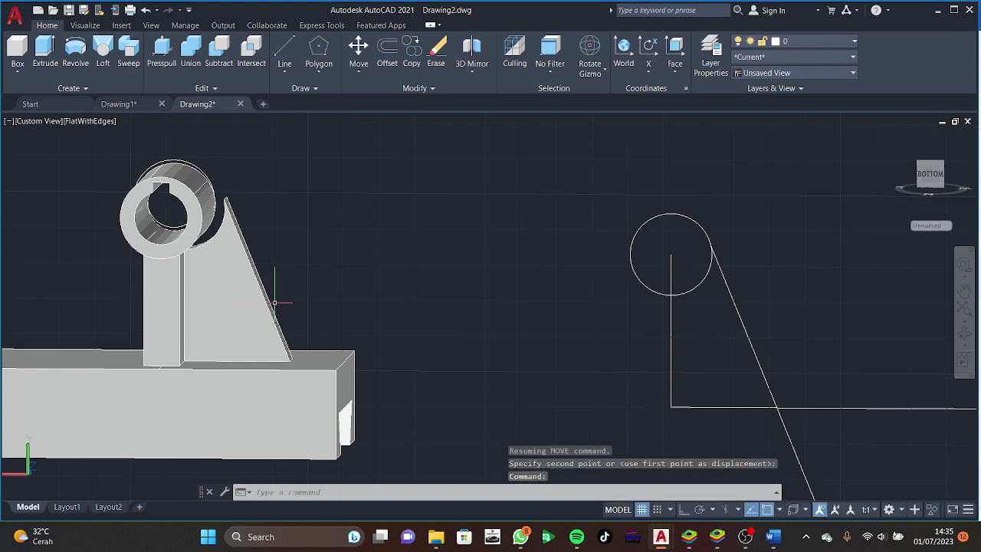
# Move the rib again to refine its position, checking it from an isometric angle.
pyautogui.click(236, 311)
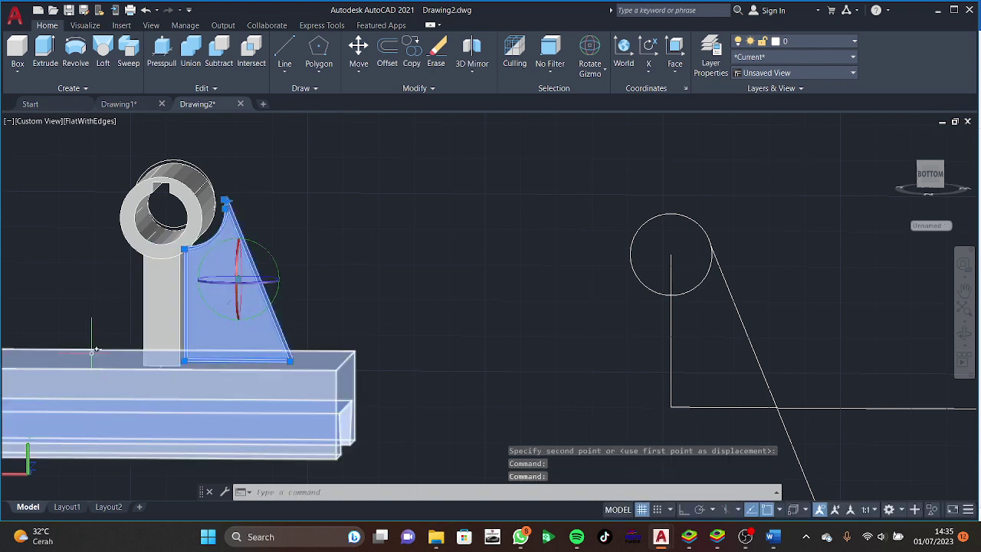
pyautogui.click(357, 50)
pyautogui.keyDown('shift'); pyautogui.moveTo(138, 318); pyautogui.dragTo(238, 400, button='middle'); pyautogui.keyUp('shift')
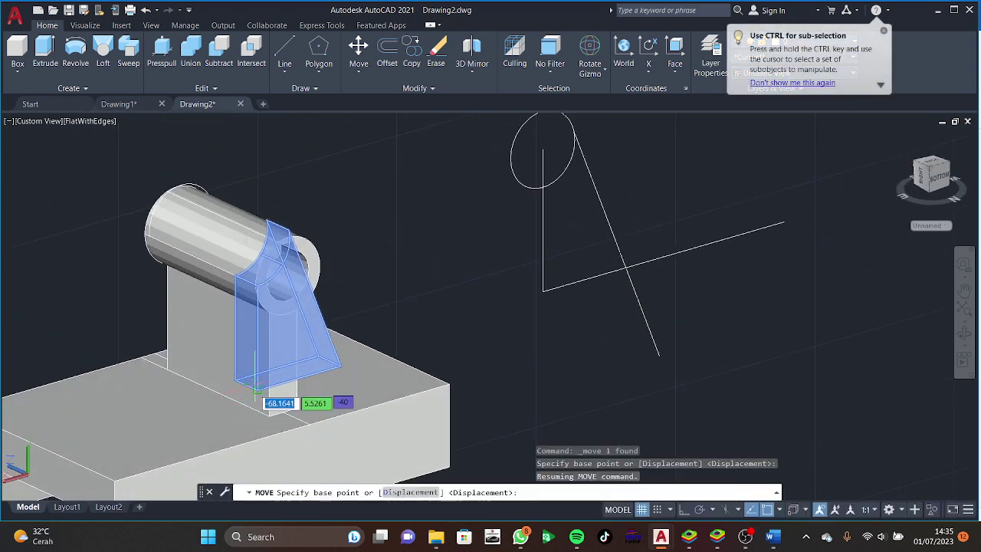
pyautogui.click(255, 375)
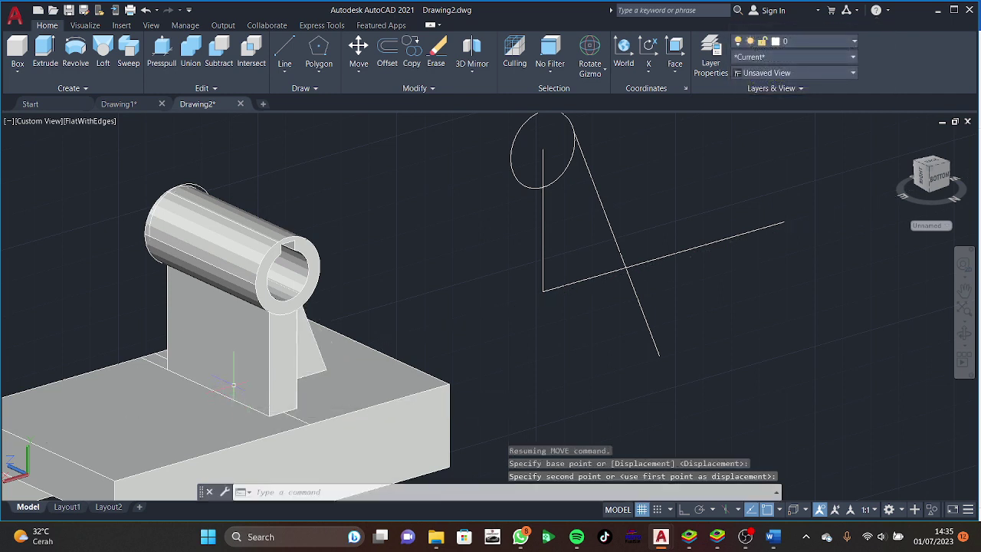
pyautogui.moveTo(241, 378)
pyautogui.keyDown('shift'); pyautogui.mouseDown(button='middle')
pyautogui.moveTo(255, 288)
pyautogui.moveTo(3, 327)
pyautogui.mouseUp(button='middle'); pyautogui.keyUp('shift')
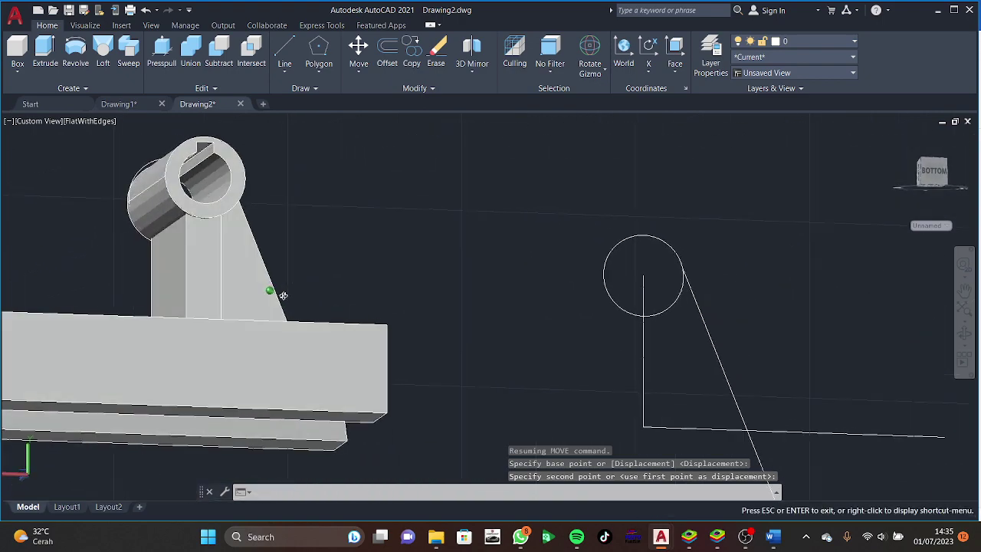
pyautogui.press('Escape')
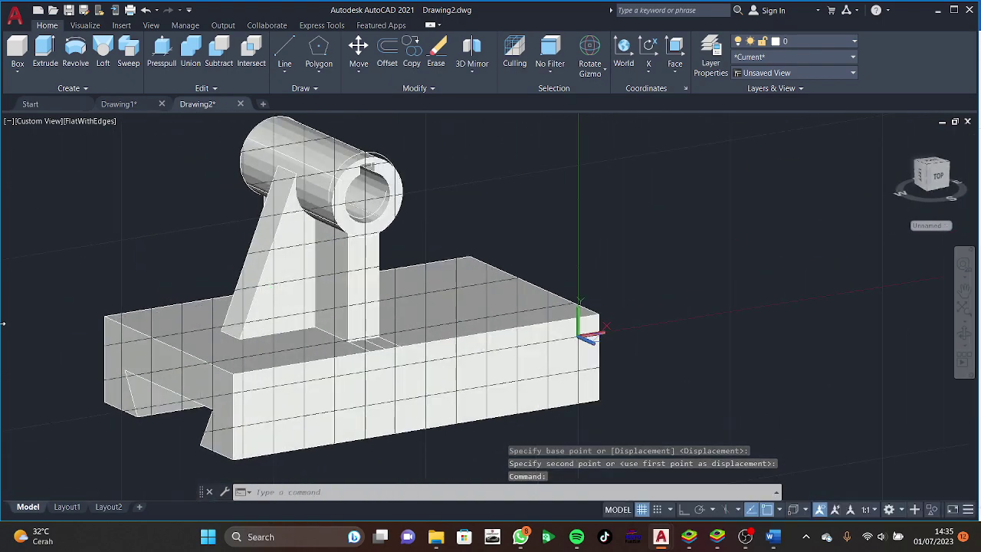
pyautogui.click(261, 307)
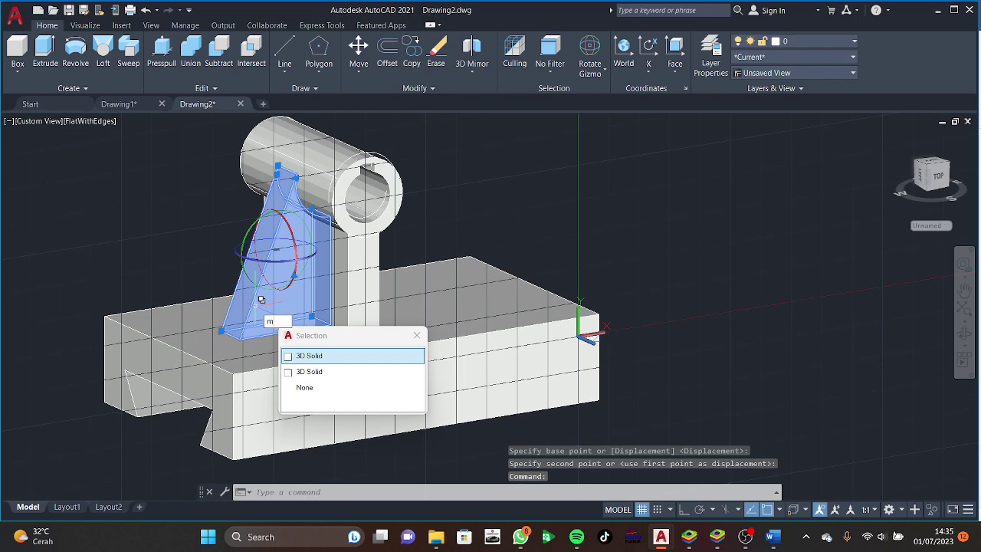
# Mirror the rib to the opposite side of the upright, keeping the original.
pyautogui.press('Return')
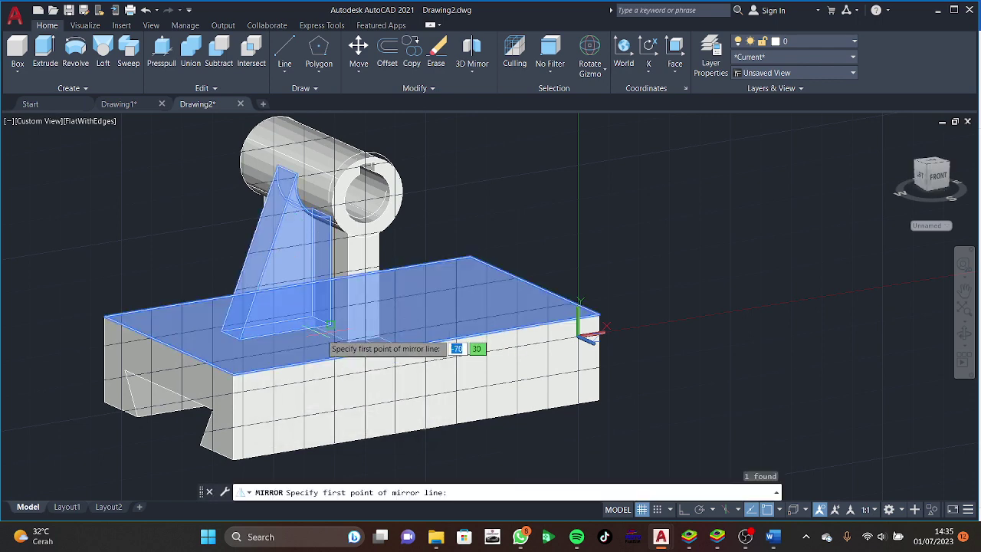
pyautogui.click(363, 338)
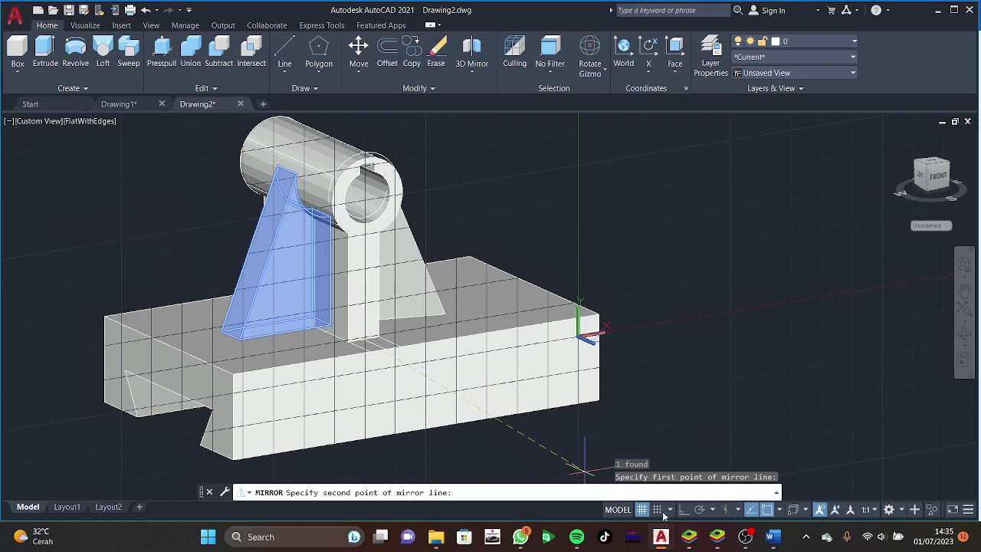
pyautogui.click(169, 290)
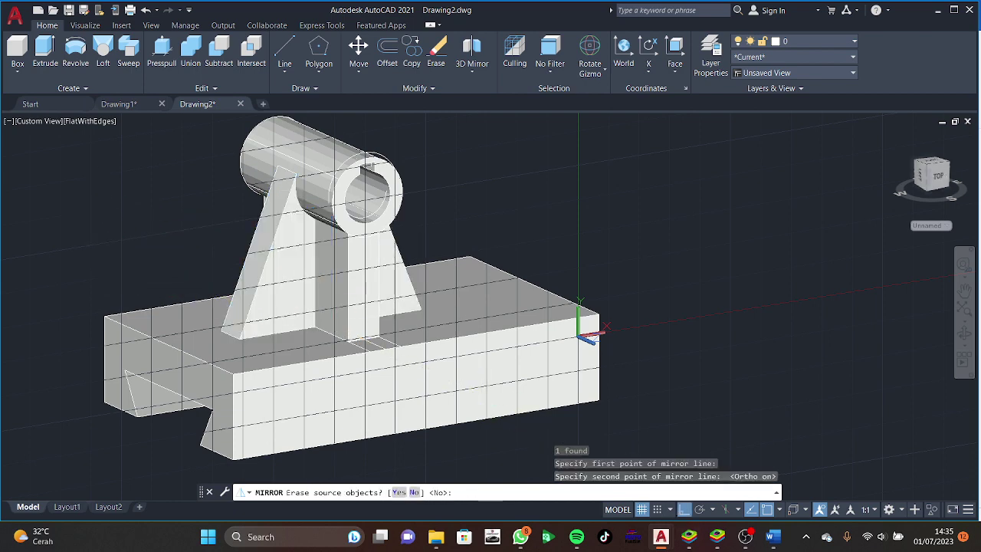
pyautogui.press('Return')
pyautogui.moveTo(597, 337)
pyautogui.keyDown('shift'); pyautogui.mouseDown(button='middle')
pyautogui.moveTo(627, 317)
pyautogui.moveTo(429, 199)
pyautogui.mouseUp(button='middle'); pyautogui.keyUp('shift')
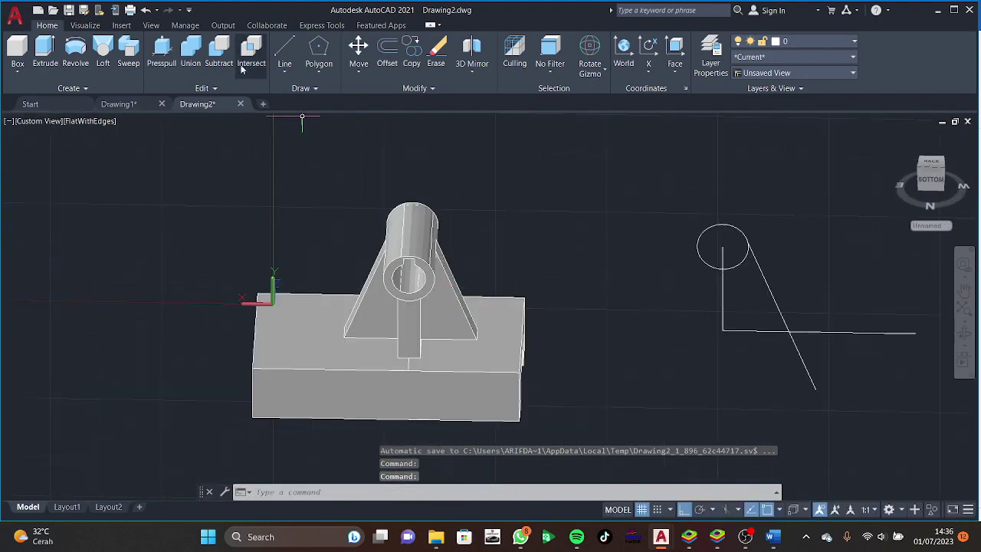
# Union the block, boss and both ribs into one solid with a crossing window.
pyautogui.click(191, 56)
pyautogui.click(616, 202)
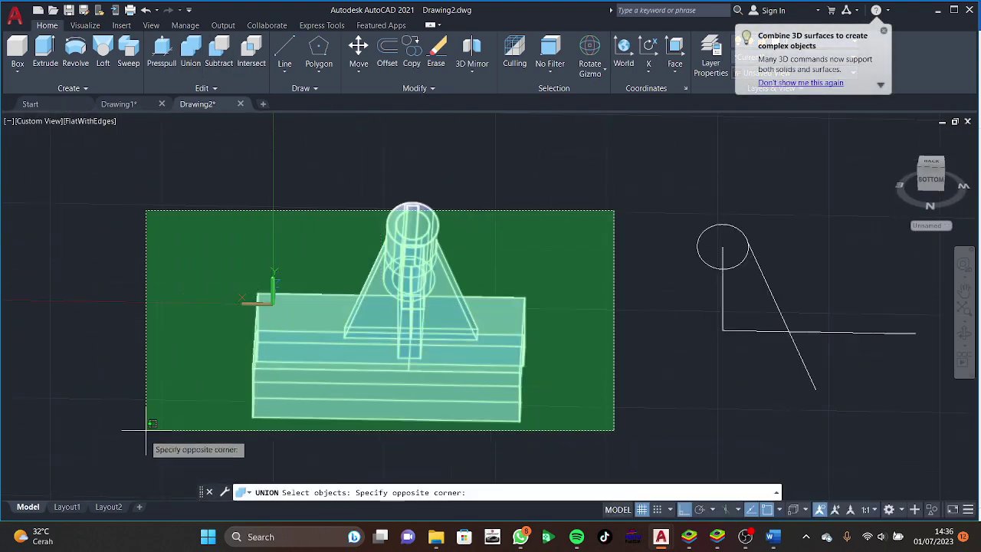
pyautogui.click(122, 454)
pyautogui.press('Return')
pyautogui.click(931, 179)
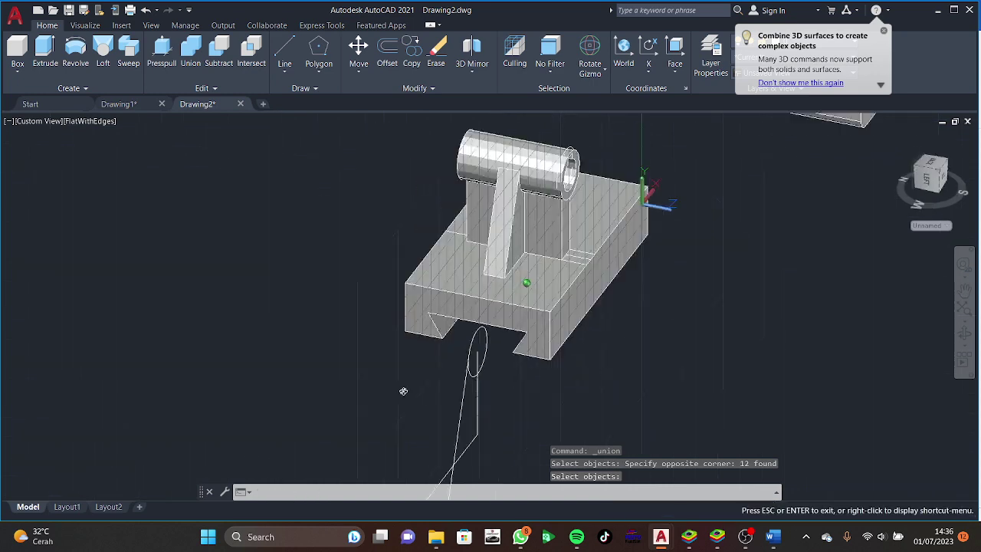
pyautogui.click(519, 344)
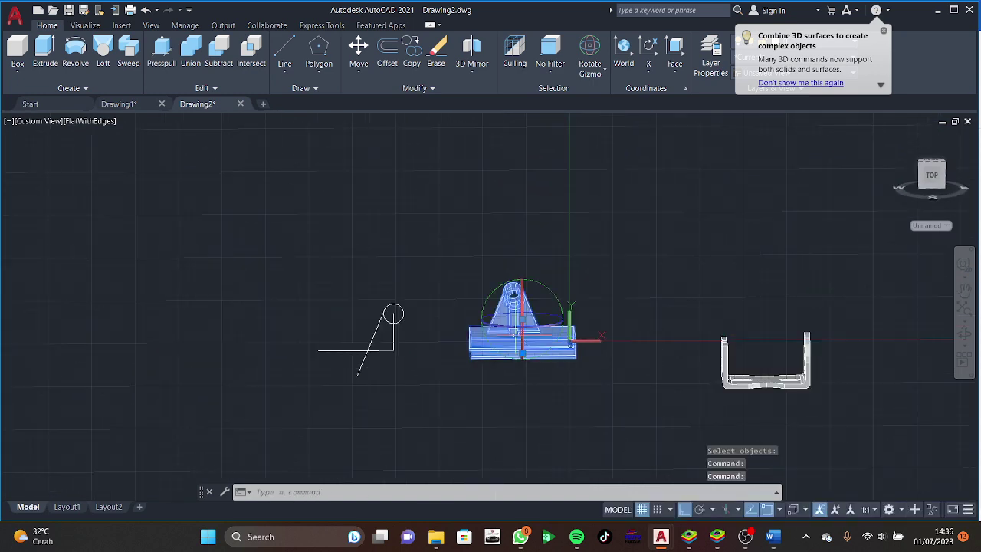
# Move the merged ribbed block beside the U-shaped bracket.
pyautogui.click(360, 49)
pyautogui.click(527, 354)
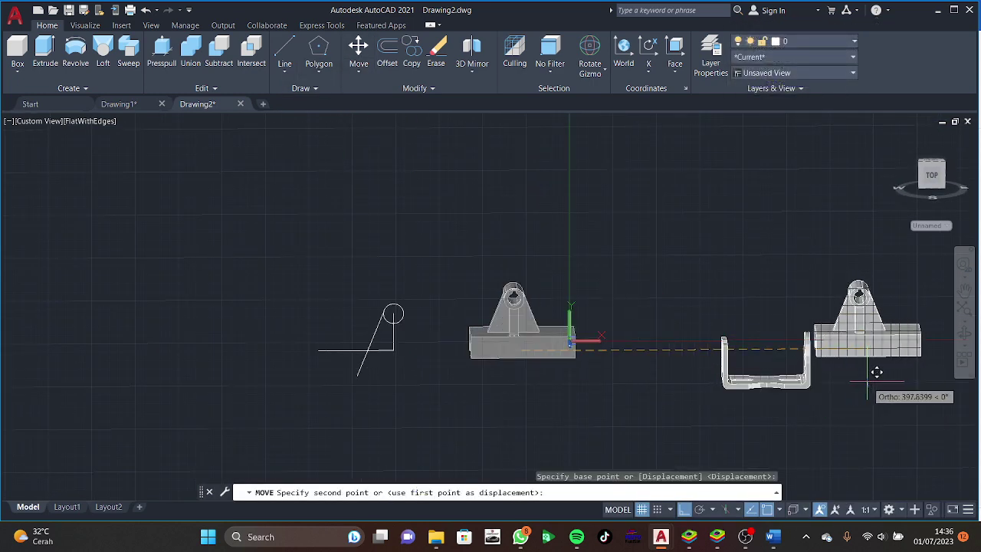
pyautogui.moveTo(875, 372); pyautogui.dragTo(414, 394, button='middle')
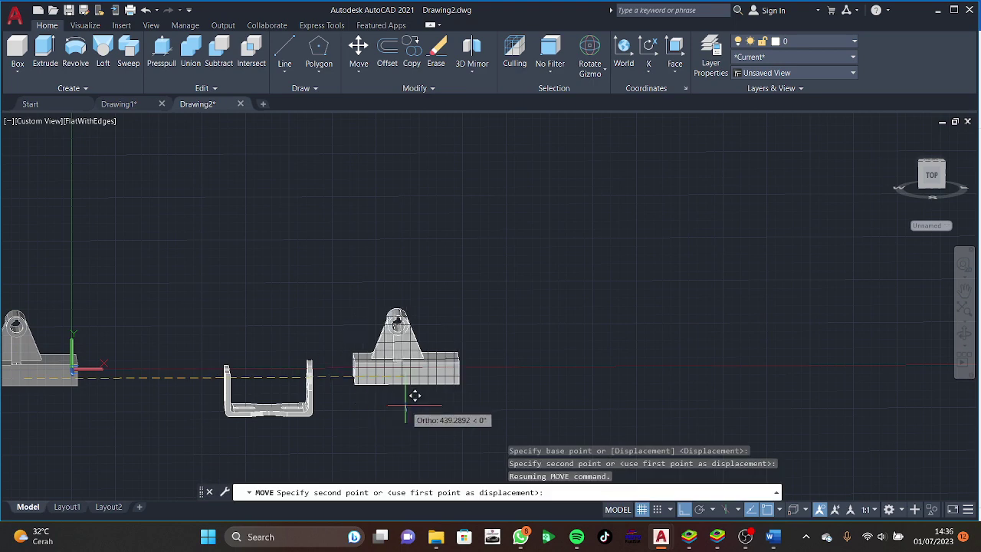
pyautogui.click(414, 395)
pyautogui.scroll(3, 402, 390)
pyautogui.scroll(2, 391, 364)
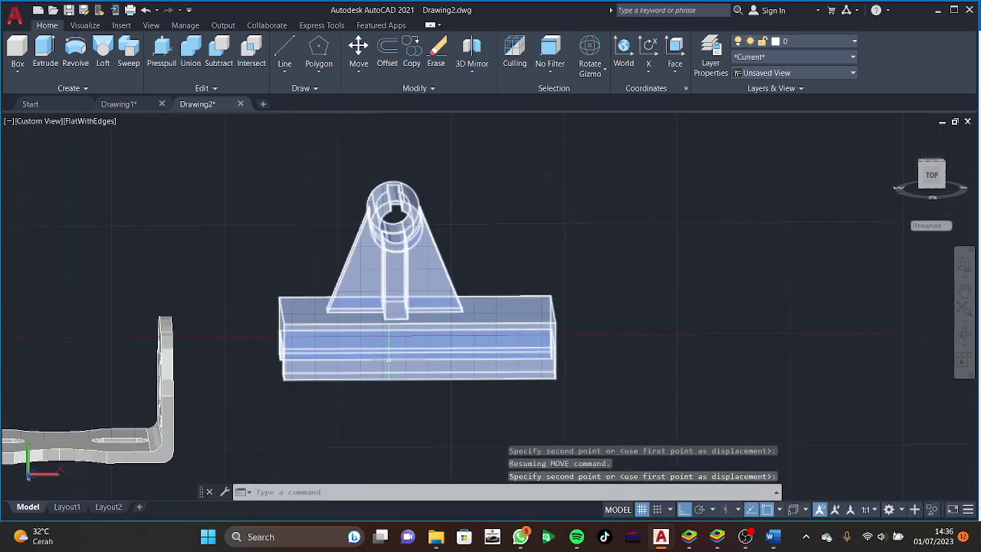
# Move the block again to refine its placement next to the bracket.
pyautogui.click(388, 359)
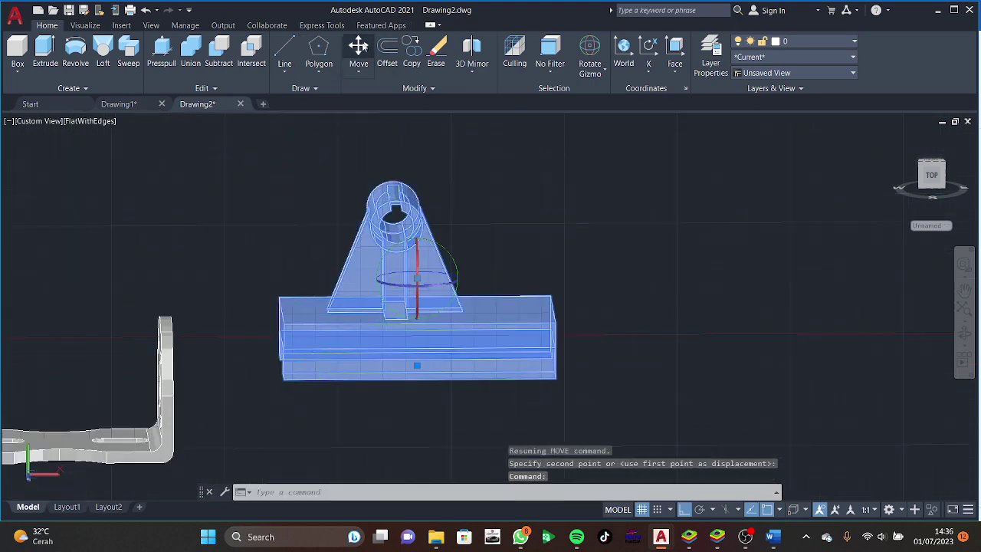
pyautogui.press('space')
pyautogui.moveTo(238, 298)
pyautogui.keyDown('shift'); pyautogui.mouseDown(button='middle')
pyautogui.moveTo(278, 263)
pyautogui.moveTo(230, 302)
pyautogui.mouseUp(button='middle'); pyautogui.keyUp('shift')
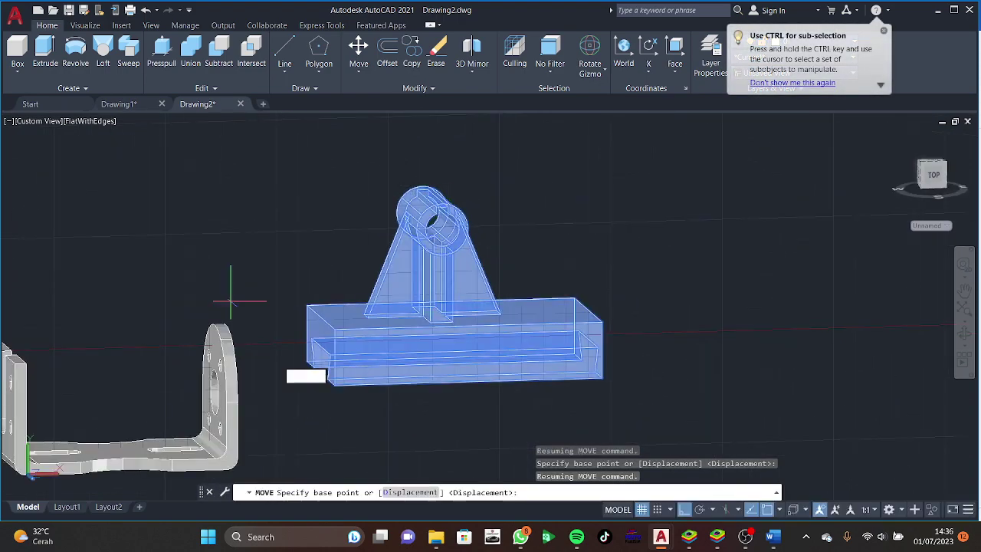
pyautogui.click(341, 383)
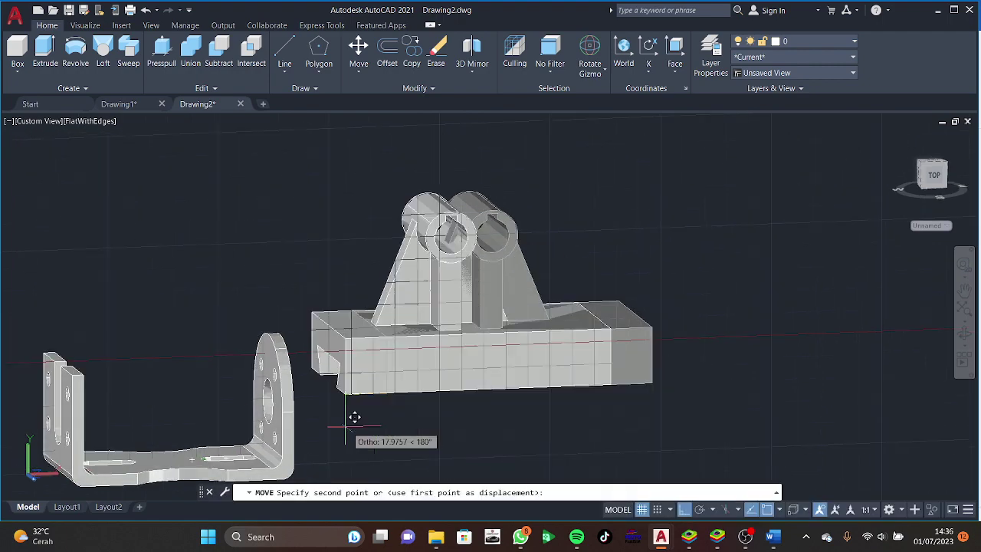
pyautogui.moveTo(357, 416)
pyautogui.keyDown('shift'); pyautogui.mouseDown(button='middle')
pyautogui.moveTo(480, 466)
pyautogui.moveTo(370, 357)
pyautogui.moveTo(389, 406)
pyautogui.mouseUp(button='middle'); pyautogui.keyUp('shift')
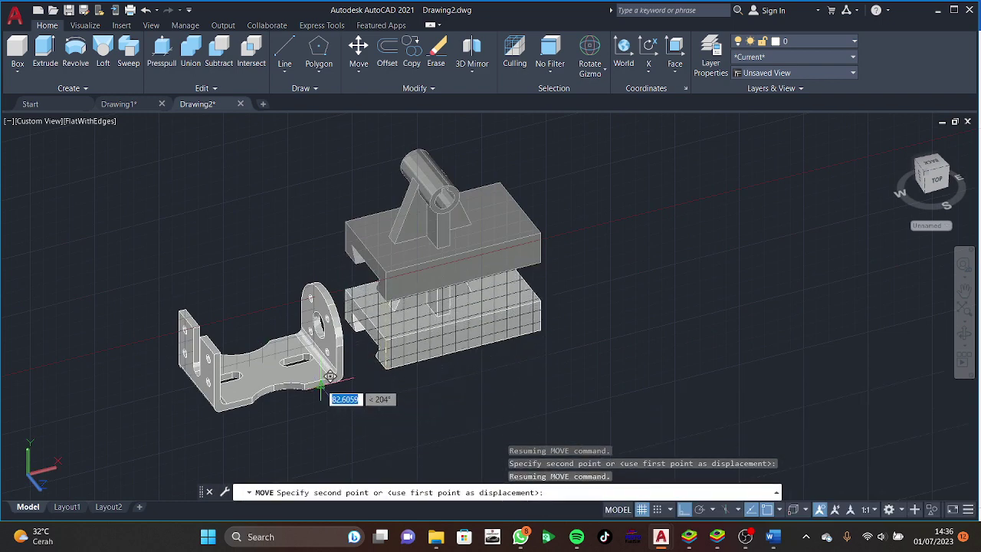
pyautogui.click(399, 349)
pyautogui.keyDown('shift'); pyautogui.moveTo(459, 385); pyautogui.dragTo(372, 299, button='middle'); pyautogui.keyUp('shift')
pyautogui.press('Escape')
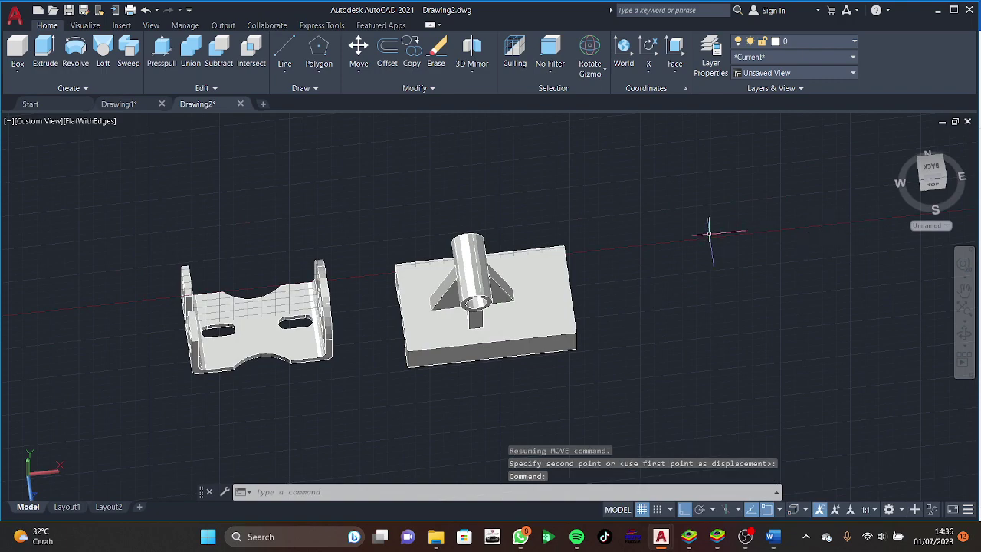
# Reset the UCS to World and start another move of the base block.
pyautogui.keyDown('shift'); pyautogui.moveTo(580, 282); pyautogui.dragTo(809, 218, button='middle'); pyautogui.keyUp('shift')
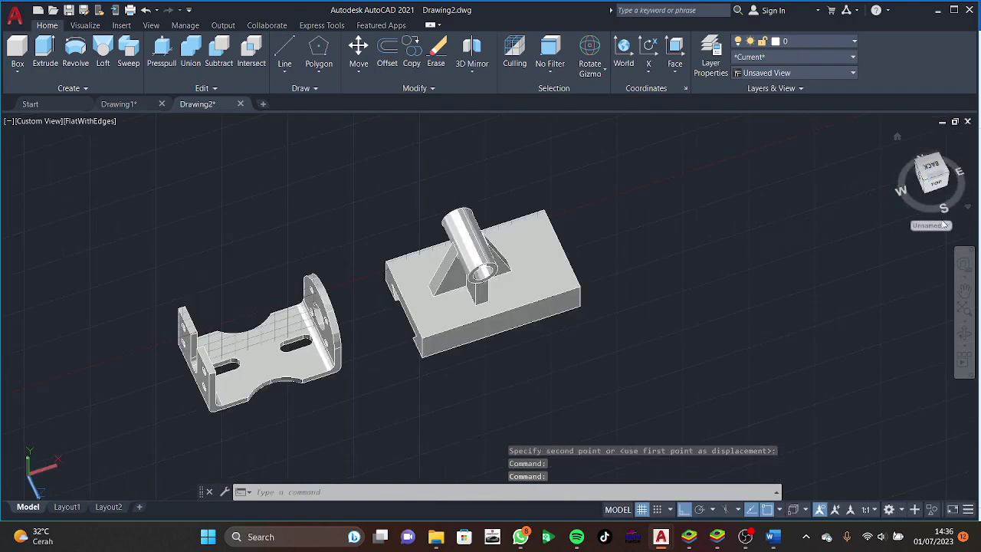
pyautogui.click(919, 237)
pyautogui.moveTo(821, 175)
pyautogui.keyDown('shift'); pyautogui.mouseDown(button='middle')
pyautogui.moveTo(661, 246)
pyautogui.moveTo(376, 82)
pyautogui.mouseUp(button='middle'); pyautogui.keyUp('shift')
pyautogui.click(360, 47)
pyautogui.click(444, 313)
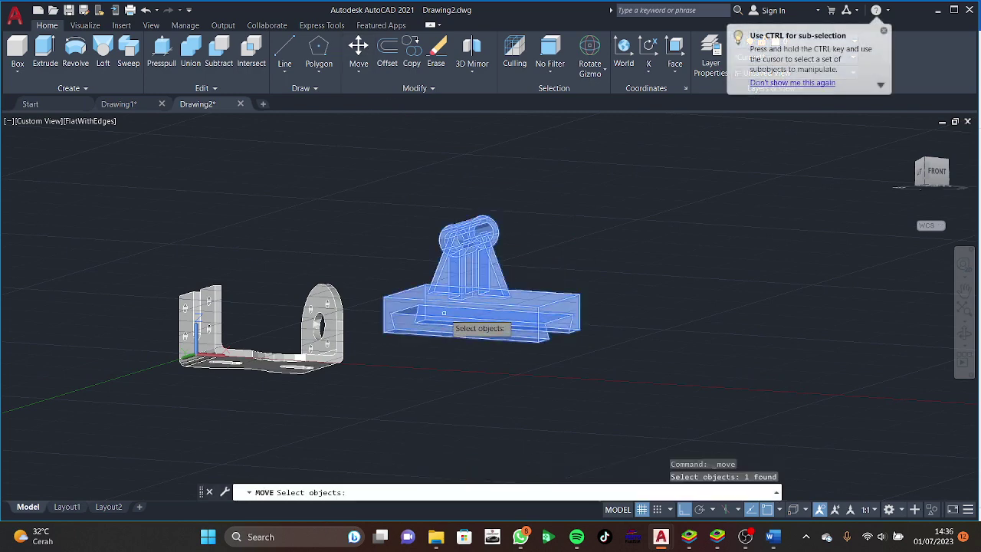
pyautogui.click(425, 320)
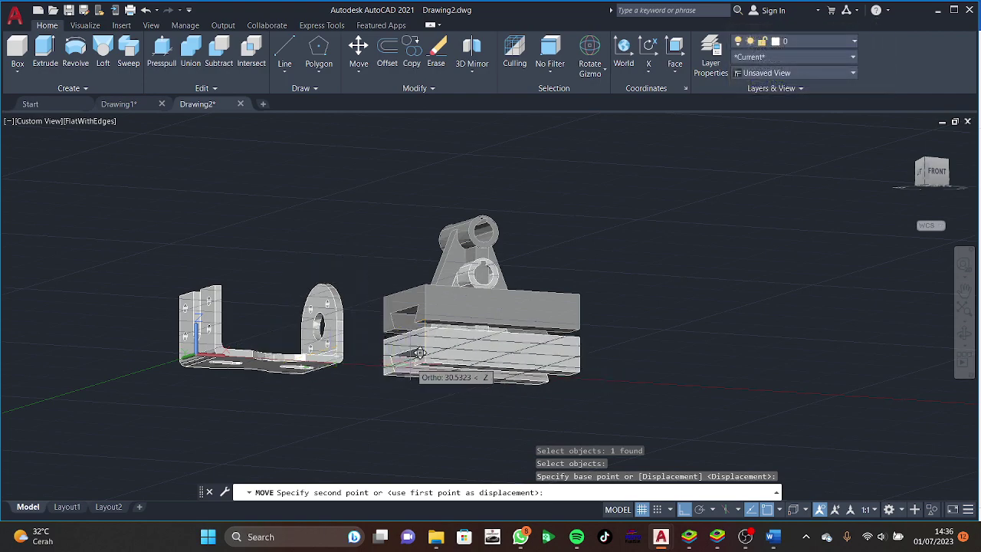
pyautogui.keyDown('shift'); pyautogui.moveTo(426, 354); pyautogui.dragTo(388, 369, button='middle'); pyautogui.keyUp('shift')
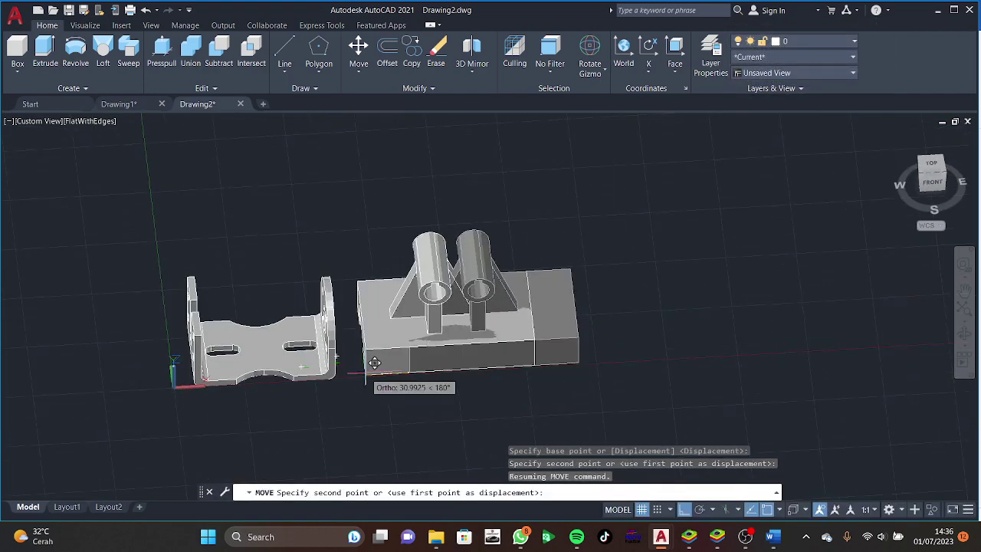
pyautogui.moveTo(427, 393)
pyautogui.keyDown('shift'); pyautogui.mouseDown(button='middle')
pyautogui.moveTo(445, 355)
pyautogui.moveTo(400, 363)
pyautogui.mouseUp(button='middle'); pyautogui.keyUp('shift')
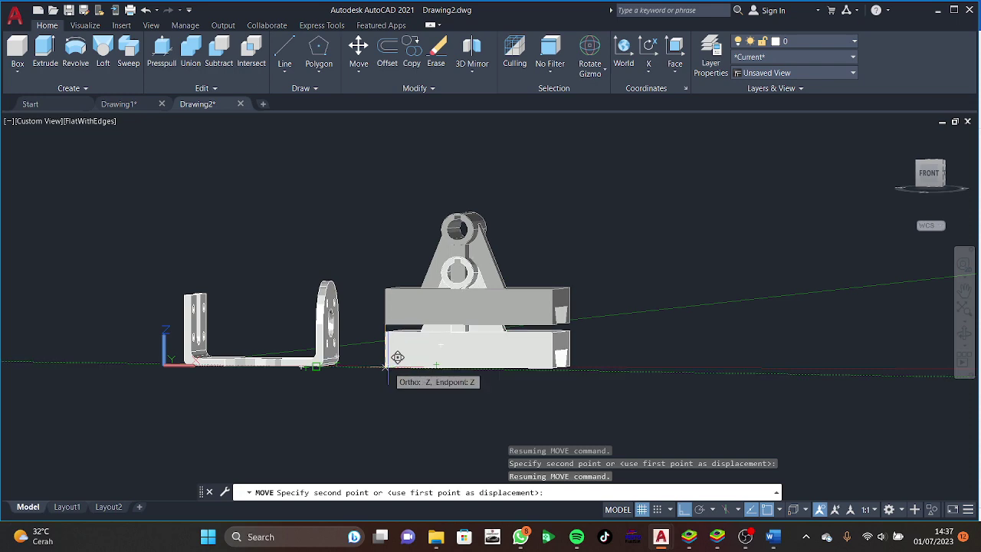
pyautogui.moveTo(397, 357)
pyautogui.keyDown('shift'); pyautogui.mouseDown(button='middle')
pyautogui.moveTo(502, 446)
pyautogui.moveTo(459, 383)
pyautogui.mouseUp(button='middle'); pyautogui.keyUp('shift')
# Move the block down so its underside is level with the bracket's base.
pyautogui.press('Escape')
pyautogui.click(414, 268)
pyautogui.click(359, 54)
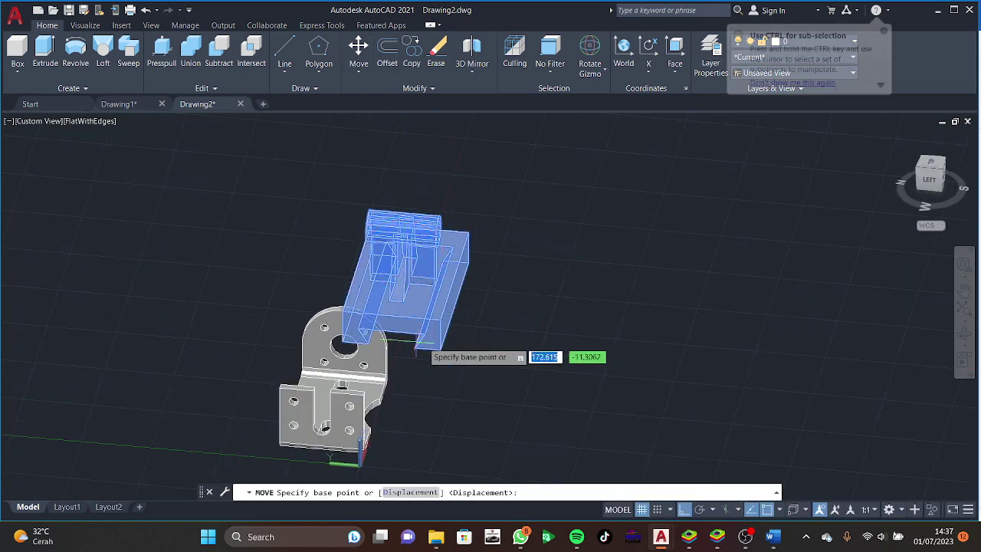
pyautogui.click(439, 353)
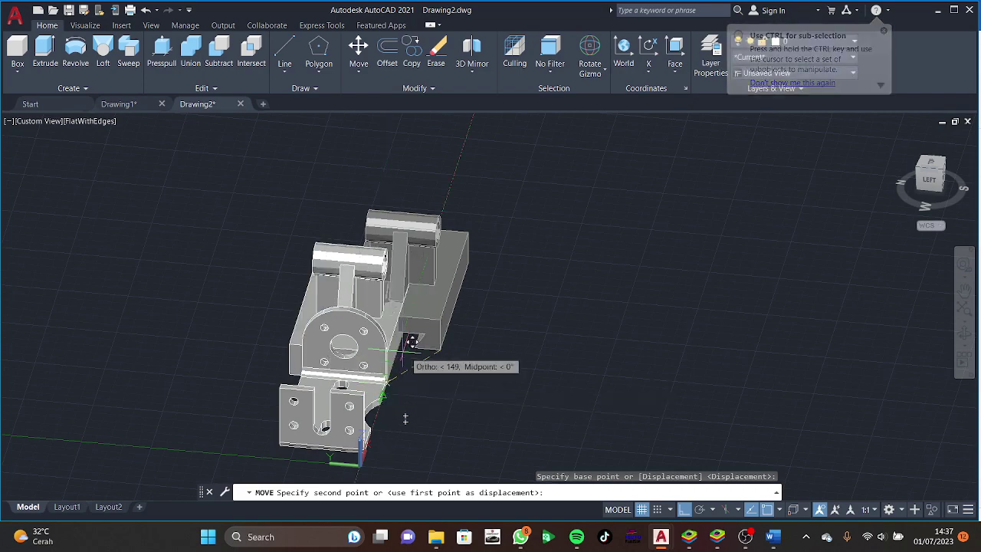
pyautogui.keyDown('shift'); pyautogui.moveTo(414, 287); pyautogui.dragTo(225, 365, button='middle'); pyautogui.keyUp('shift')
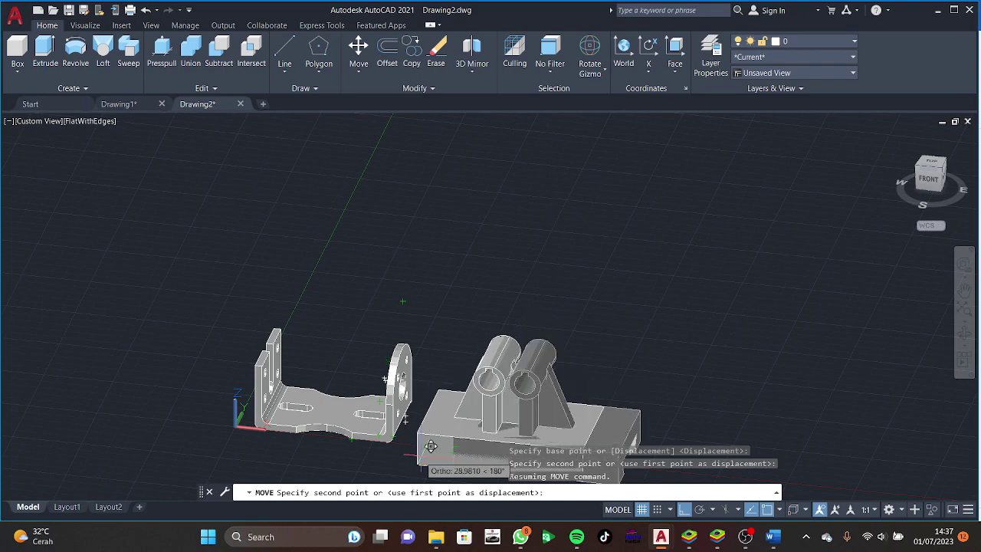
pyautogui.keyDown('shift'); pyautogui.moveTo(430, 446); pyautogui.dragTo(406, 424, button='middle'); pyautogui.keyUp('shift')
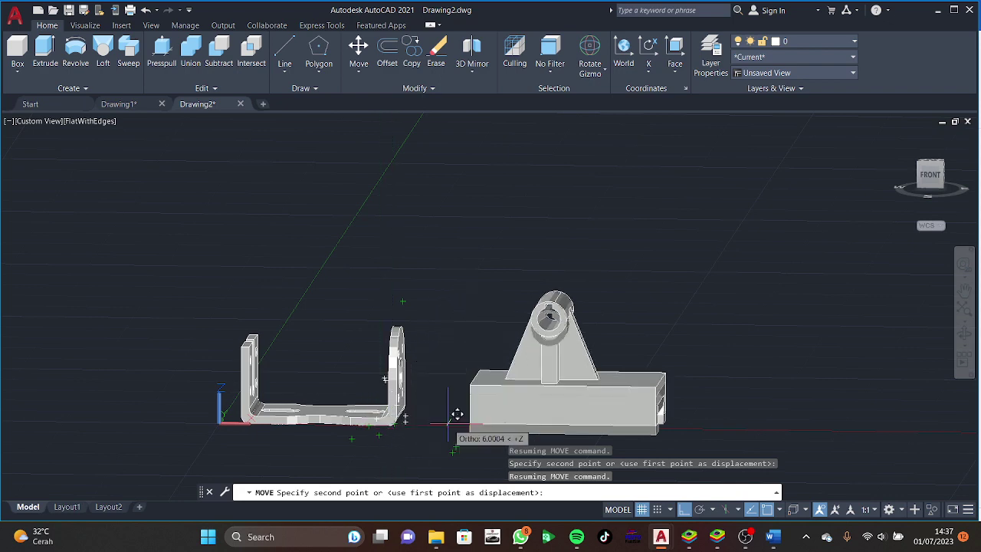
pyautogui.click(402, 418)
pyautogui.moveTo(402, 418)
pyautogui.keyDown('shift'); pyautogui.mouseDown(button='middle')
pyautogui.moveTo(444, 365)
pyautogui.moveTo(520, 392)
pyautogui.moveTo(626, 336)
pyautogui.moveTo(333, 373)
pyautogui.moveTo(401, 371)
pyautogui.moveTo(406, 360)
pyautogui.moveTo(412, 399)
pyautogui.moveTo(414, 360)
pyautogui.mouseUp(button='middle'); pyautogui.keyUp('shift')
# Start another move of the block from a new base point.
pyautogui.click(346, 365)
pyautogui.press('Escape')
pyautogui.click(358, 54)
pyautogui.click(426, 360)
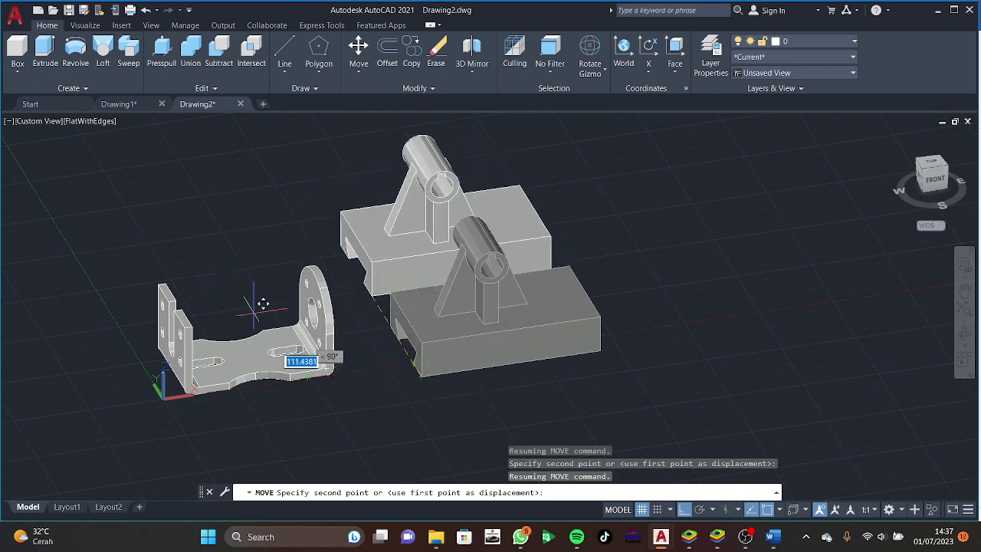
# Cancel the pending move and abandon brief line and move attempts.
pyautogui.press('Escape')
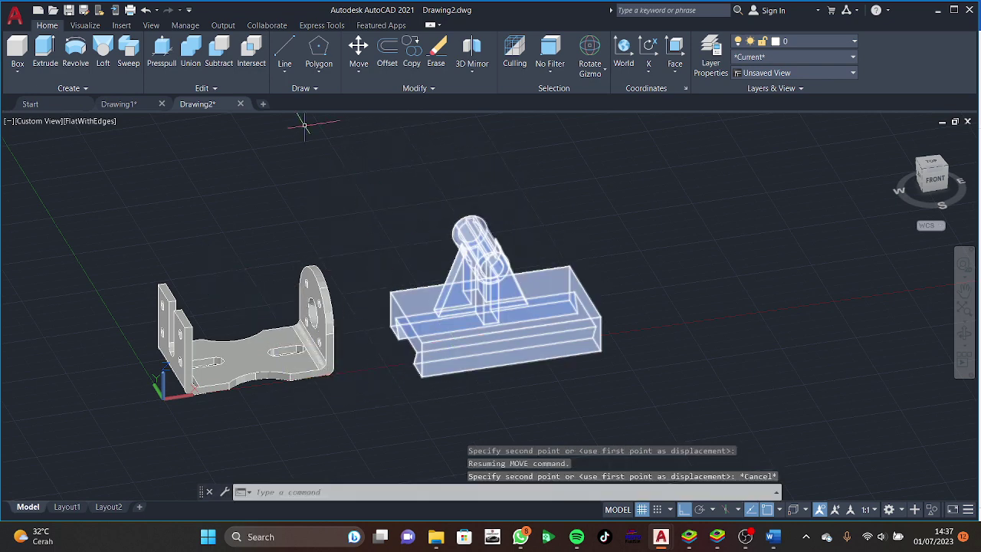
pyautogui.press('Escape')
pyautogui.click(285, 48)
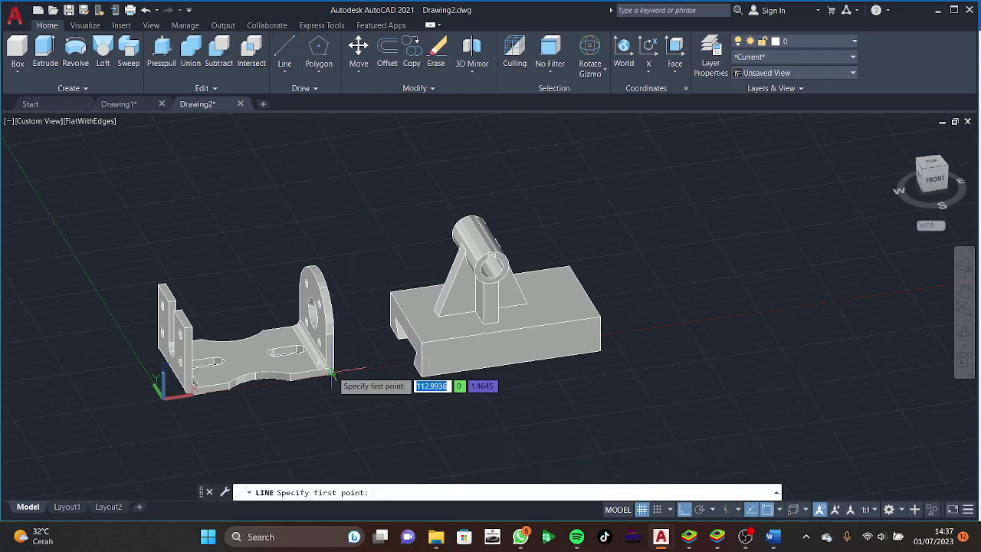
pyautogui.click(326, 376)
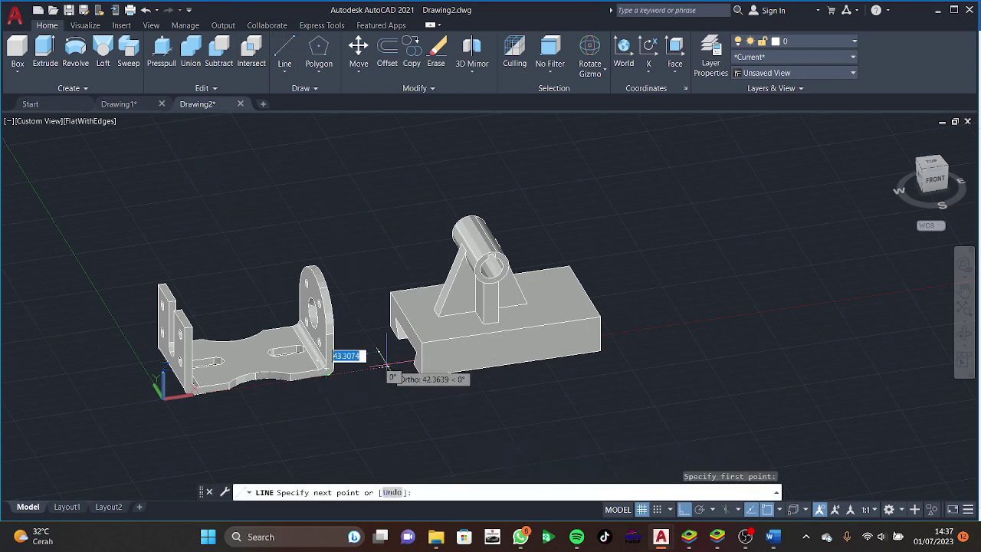
pyautogui.press('Escape')
pyautogui.click(444, 352)
pyautogui.click(358, 47)
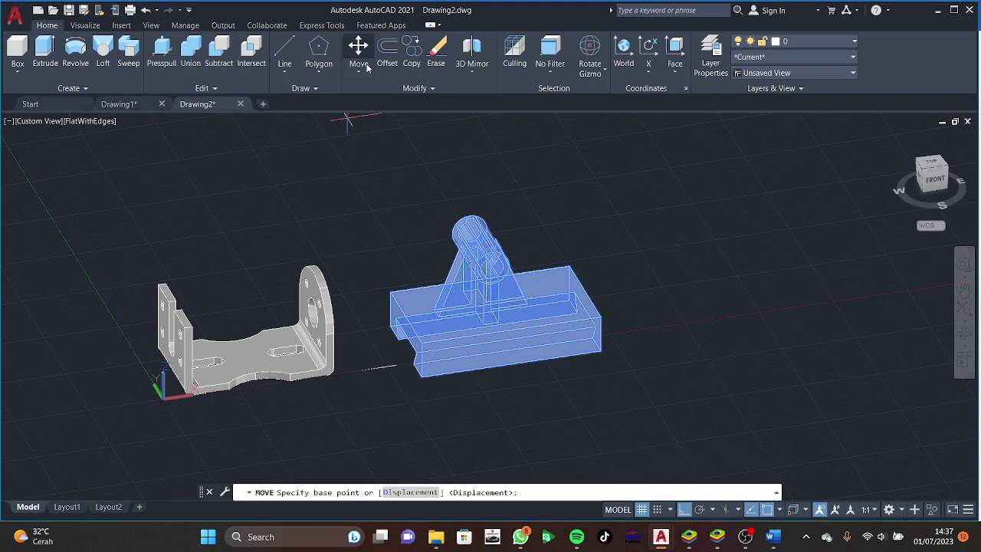
pyautogui.click(439, 377)
pyautogui.press('Escape')
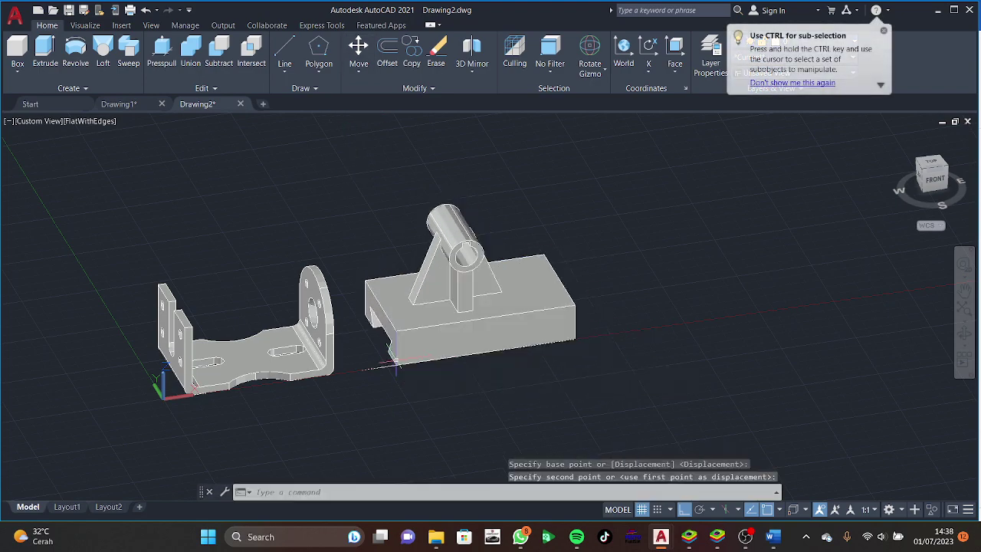
# Erase the stray line and the leftover circle and lines, then return to an isometric view.
pyautogui.click(377, 367)
pyautogui.press('Delete')
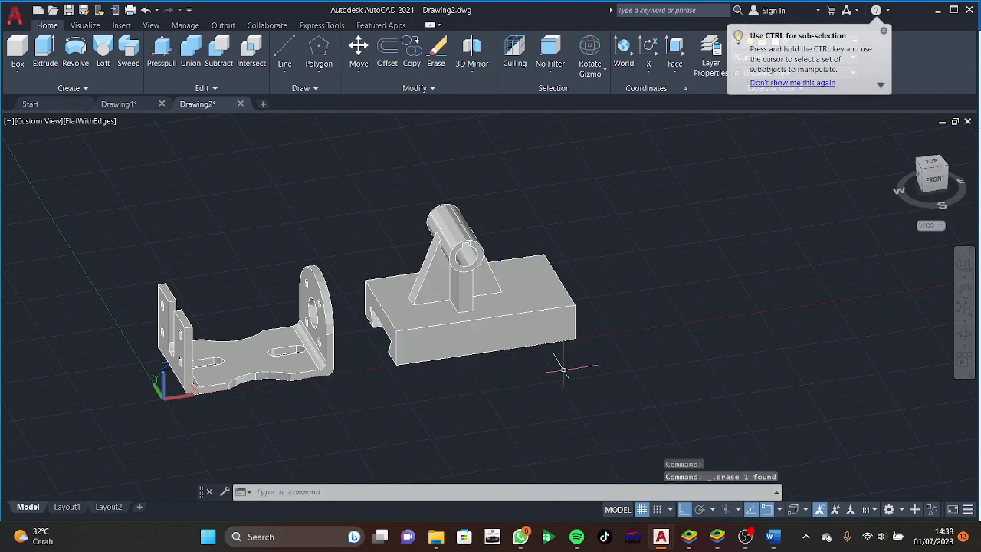
pyautogui.moveTo(429, 361)
pyautogui.keyDown('shift'); pyautogui.mouseDown(button='middle')
pyautogui.moveTo(547, 348)
pyautogui.moveTo(552, 374)
pyautogui.mouseUp(button='middle'); pyautogui.keyUp('shift')
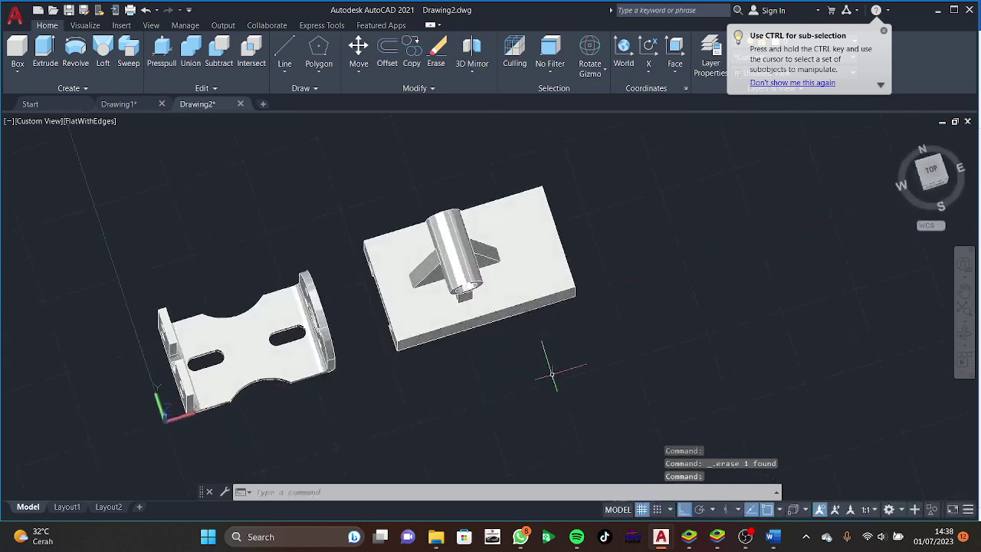
pyautogui.click(936, 170)
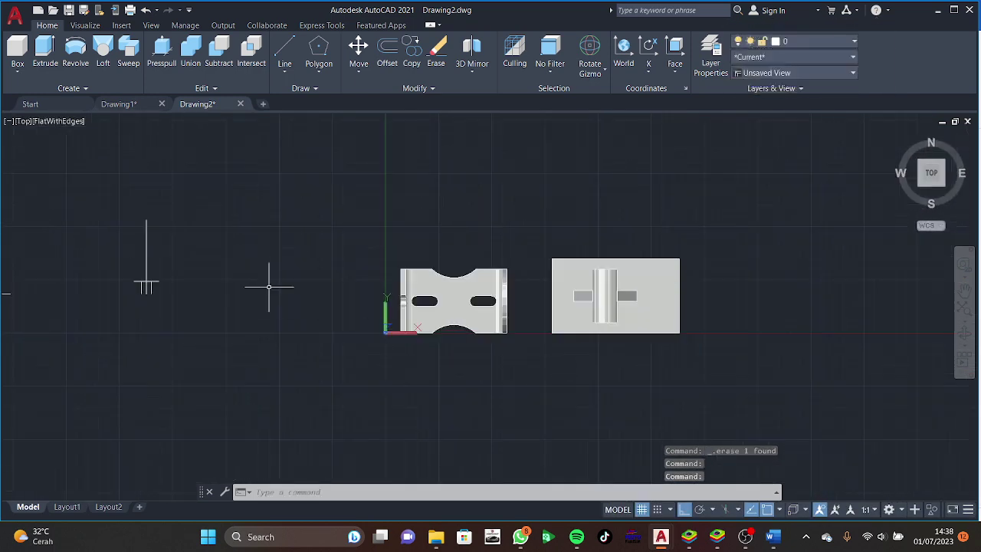
pyautogui.scroll(-4, 269, 286)
pyautogui.moveTo(291, 189); pyautogui.dragTo(100, 317)
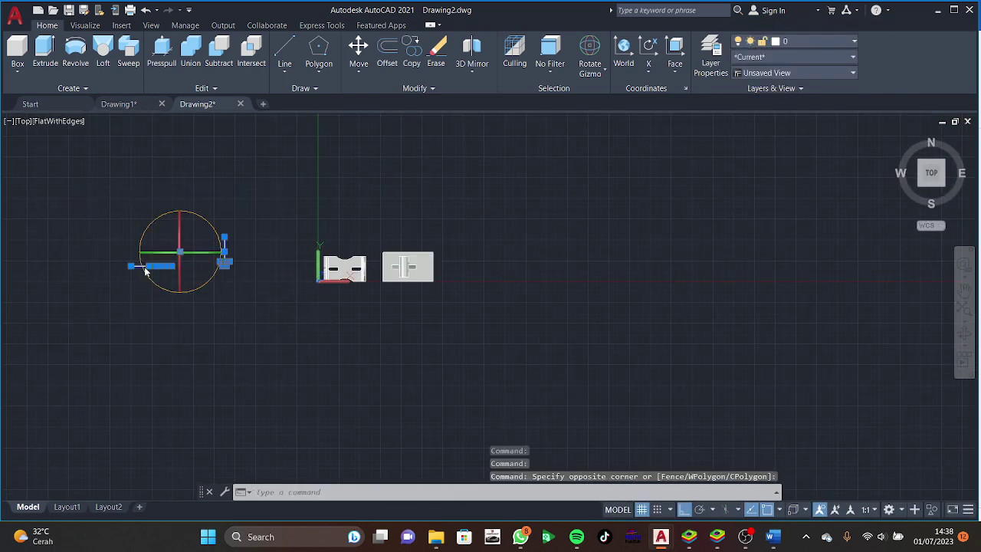
pyautogui.press('Delete')
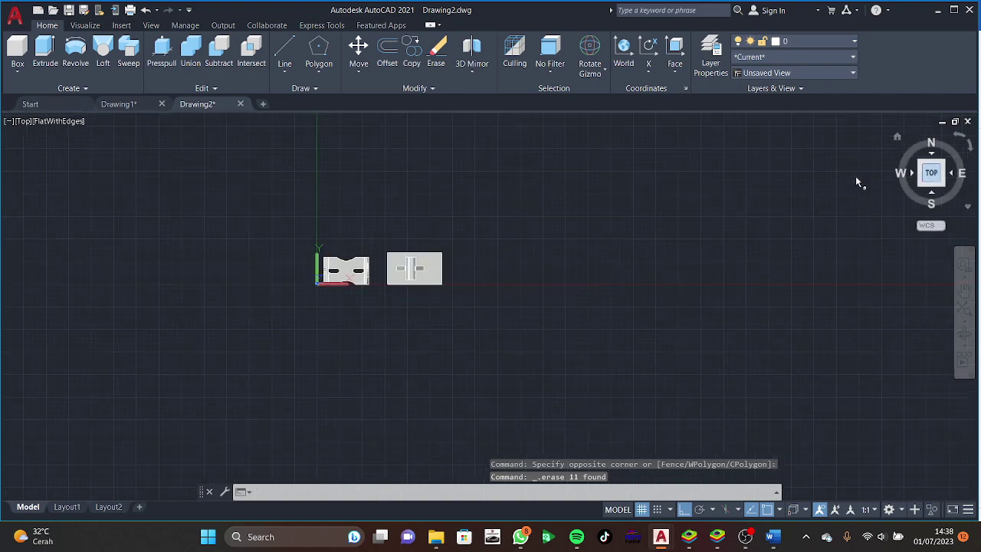
pyautogui.scroll(5, 493, 360)
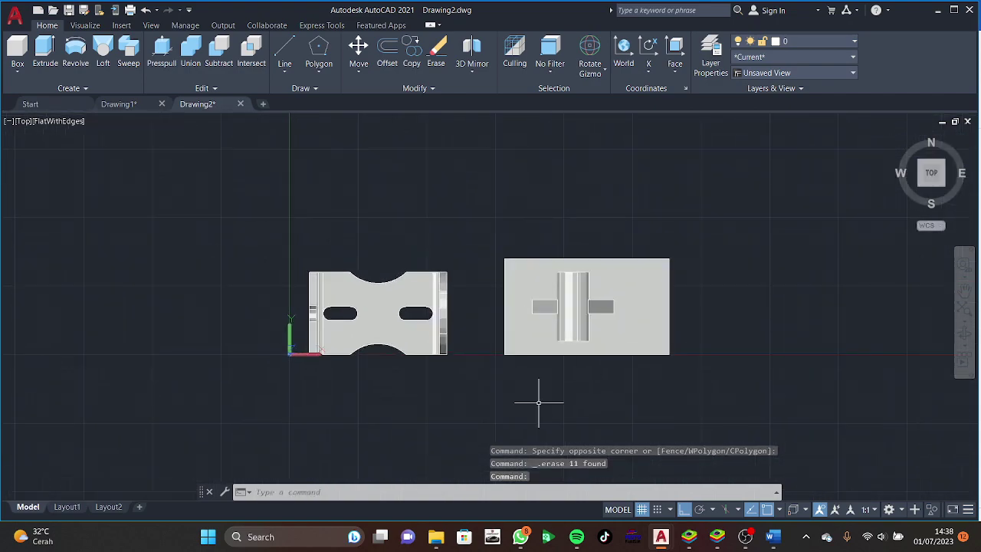
pyautogui.moveTo(536, 400)
pyautogui.keyDown('shift'); pyautogui.mouseDown(button='middle')
pyautogui.moveTo(573, 318)
pyautogui.moveTo(557, 315)
pyautogui.mouseUp(button='middle'); pyautogui.keyUp('shift')
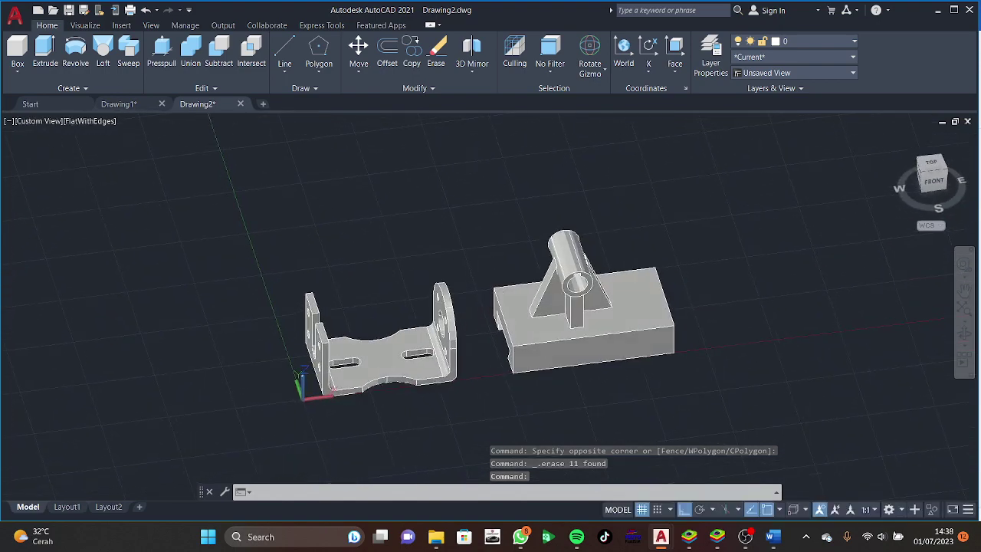